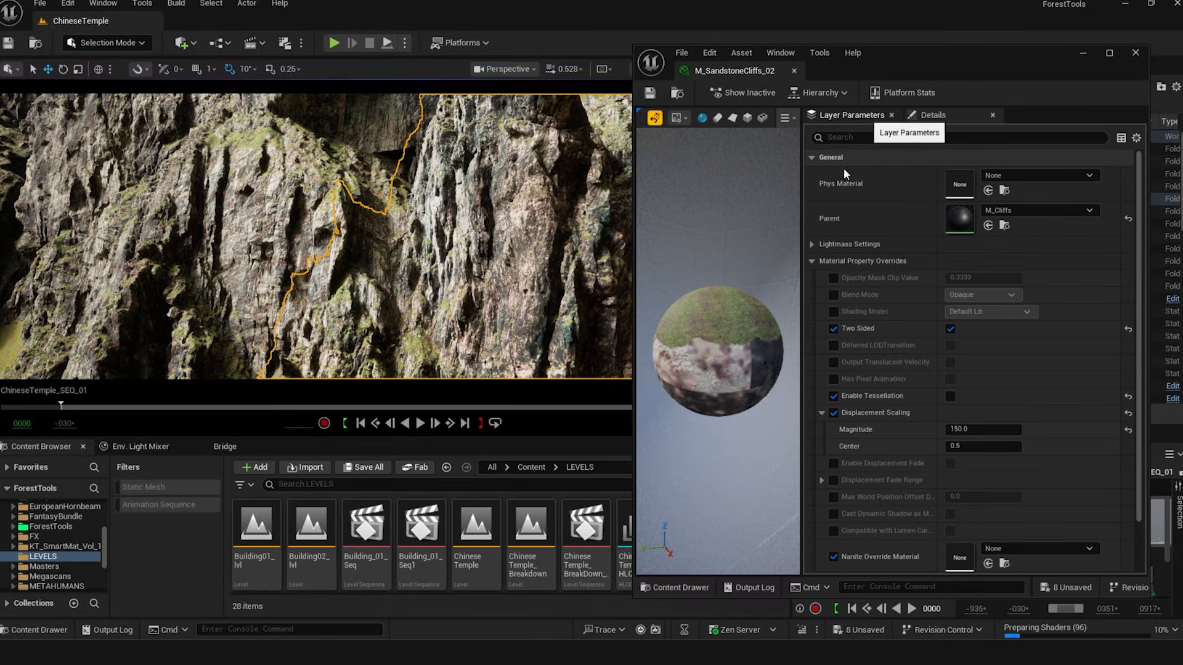
# Examine the Background layer's texture parameter values in the material layers of M_SandstoneCliffs_02
pyautogui.click(814, 262)
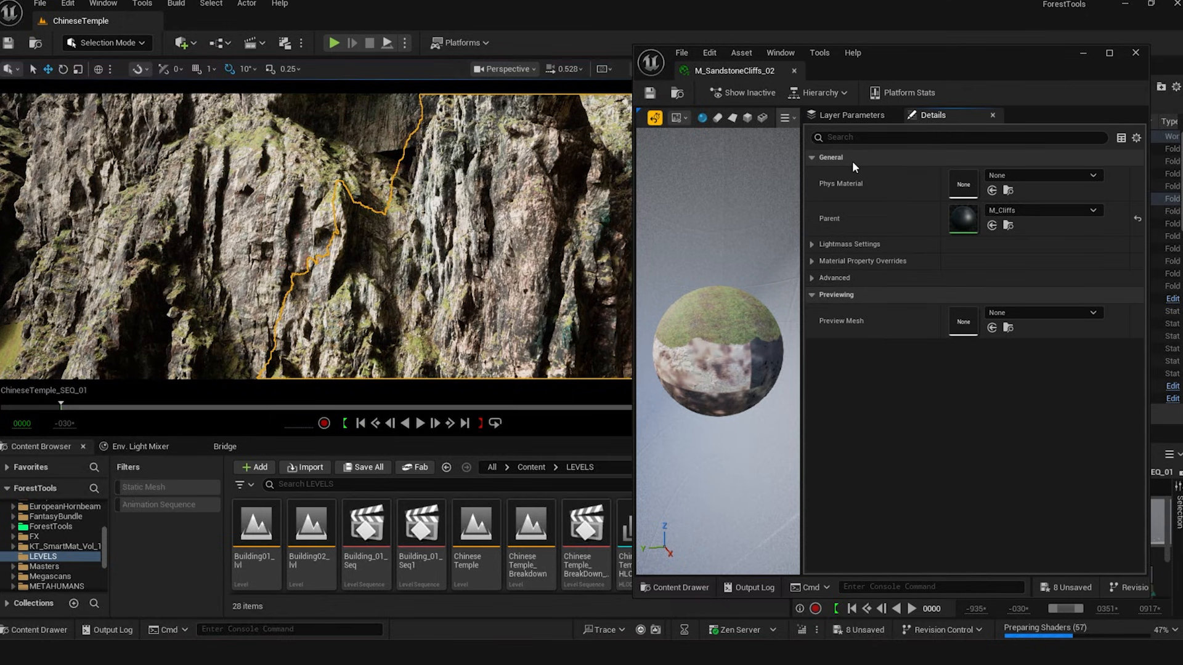
pyautogui.click(832, 118)
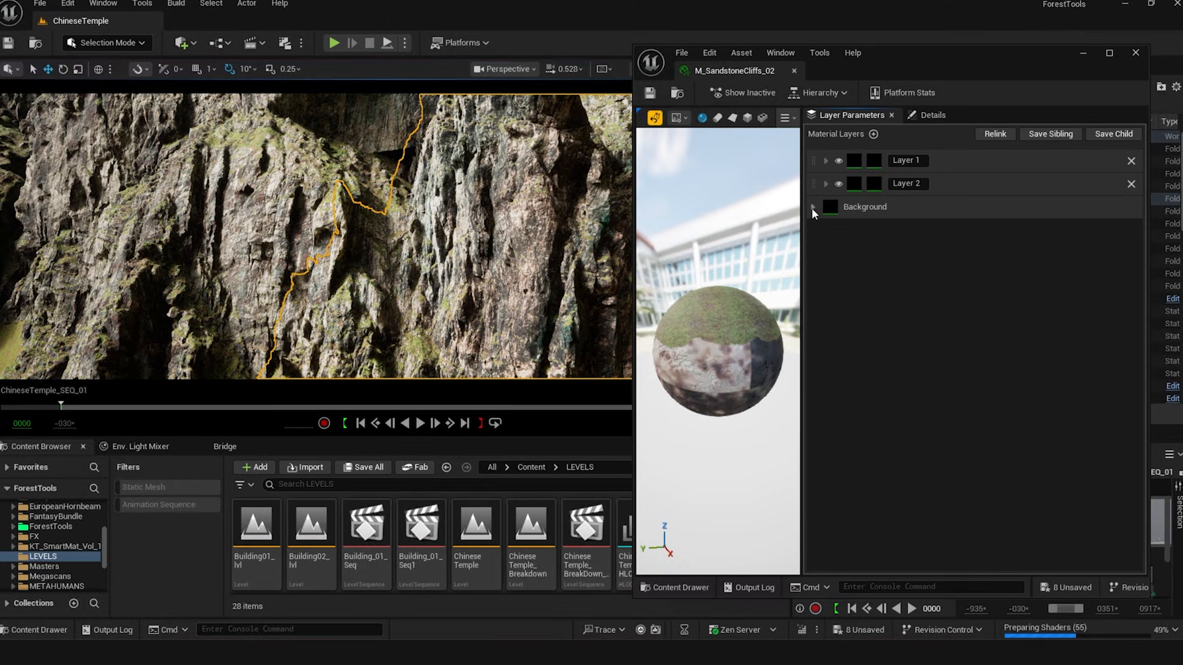
pyautogui.click(813, 207)
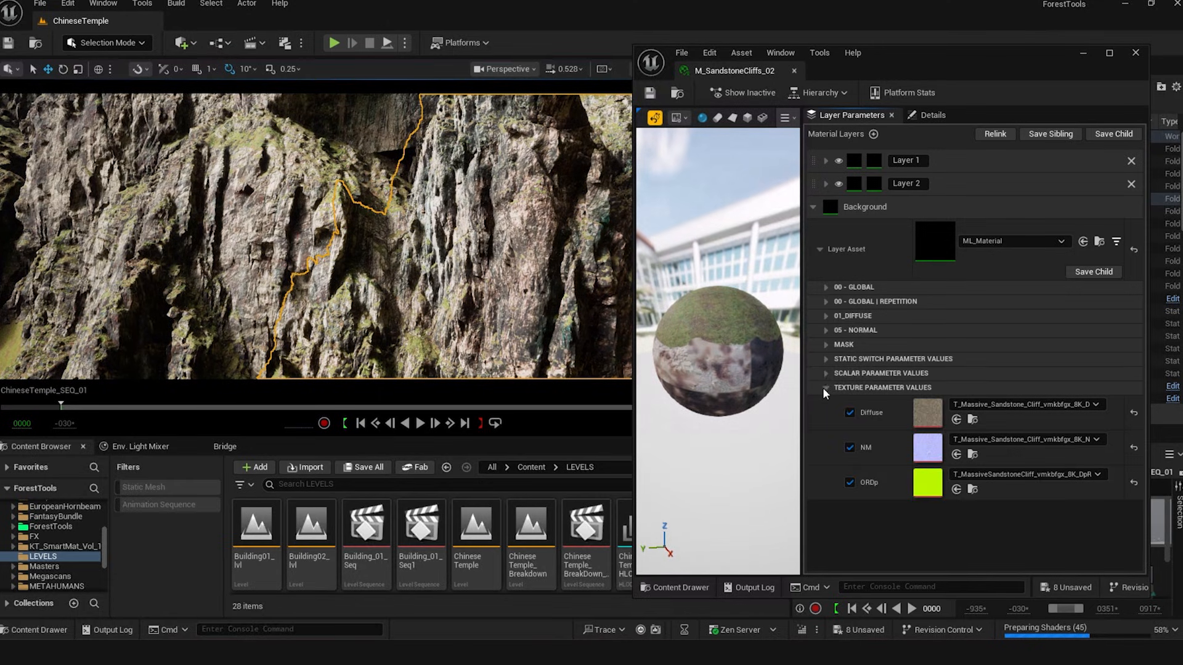
pyautogui.click(826, 388)
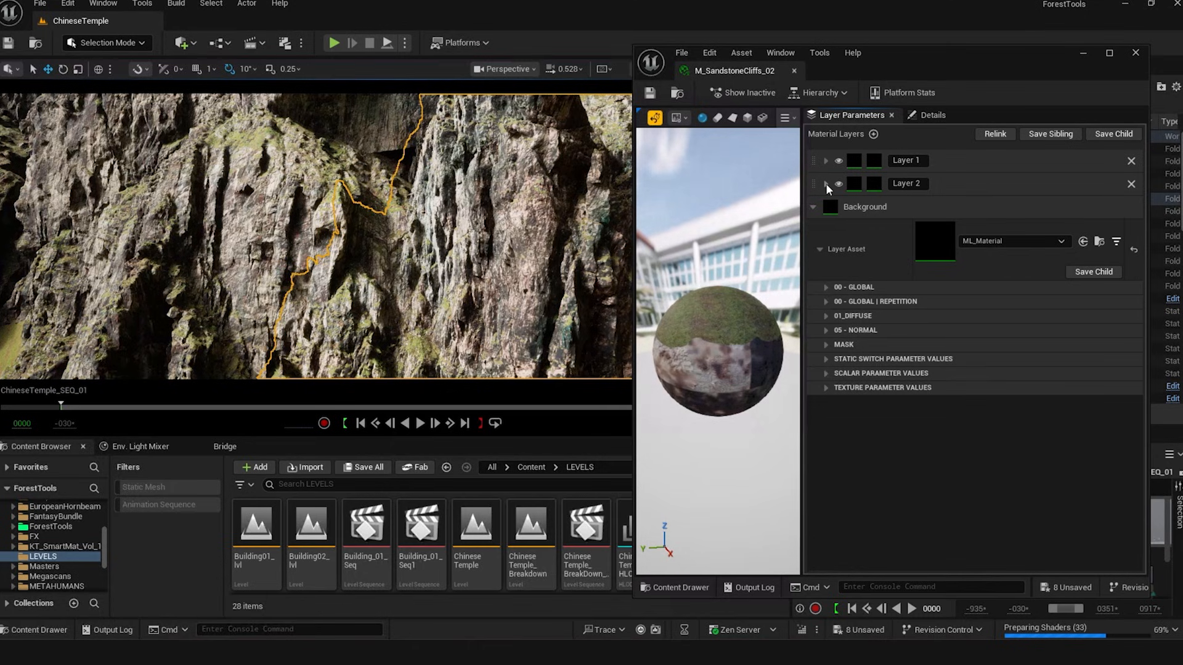
# Examine Layer 2's texture parameters and collapse the asset parameter groups of Layer 2 and Background
pyautogui.click(826, 183)
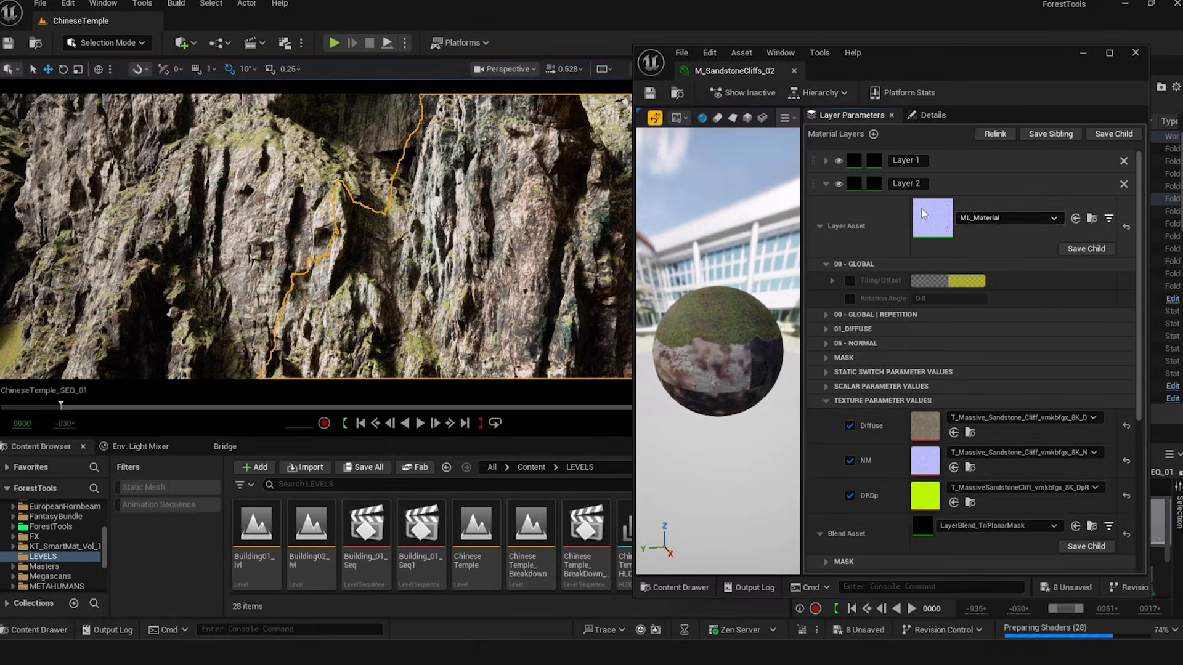
pyautogui.click(826, 401)
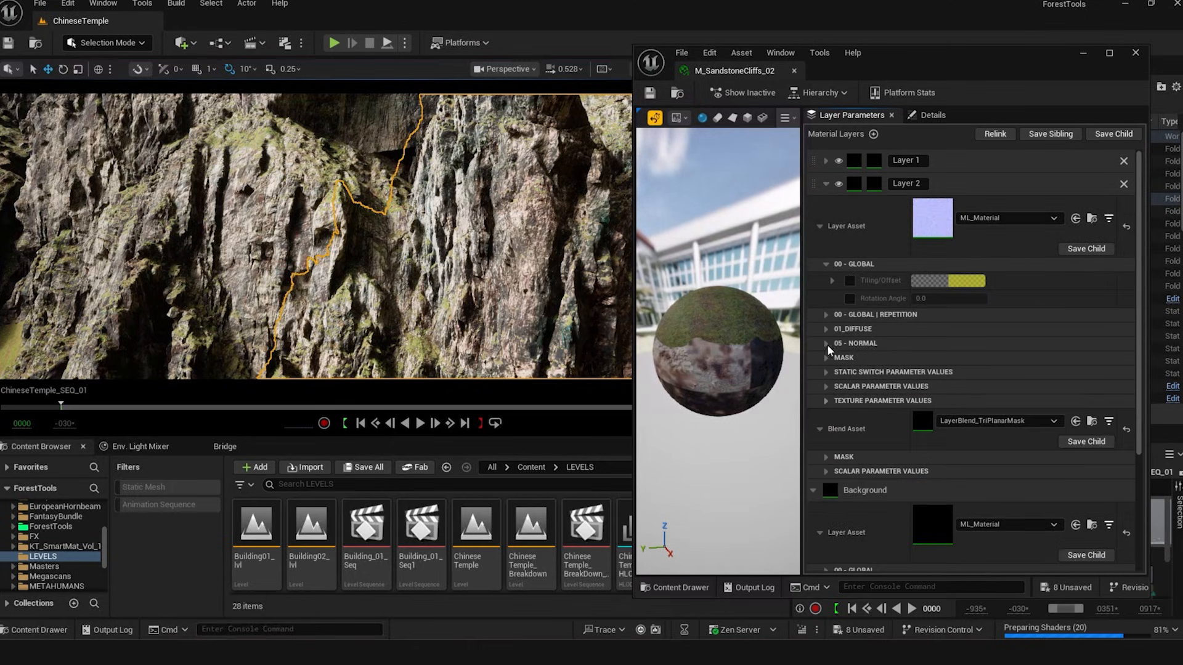
pyautogui.click(824, 263)
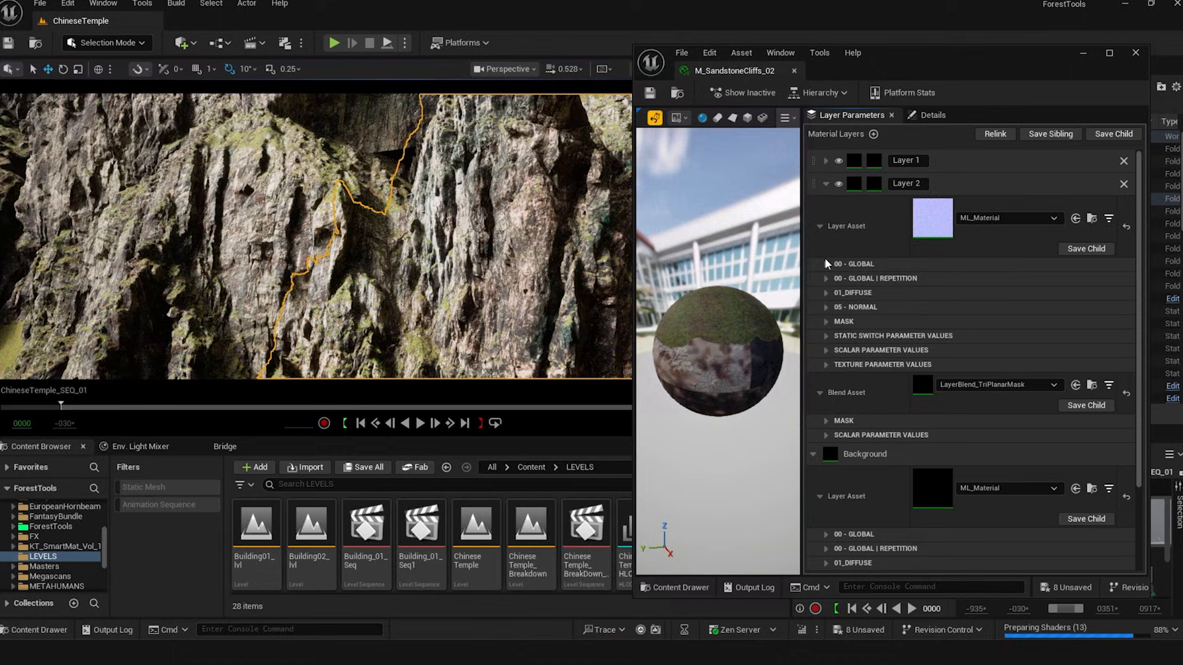
pyautogui.click(821, 393)
pyautogui.click(819, 226)
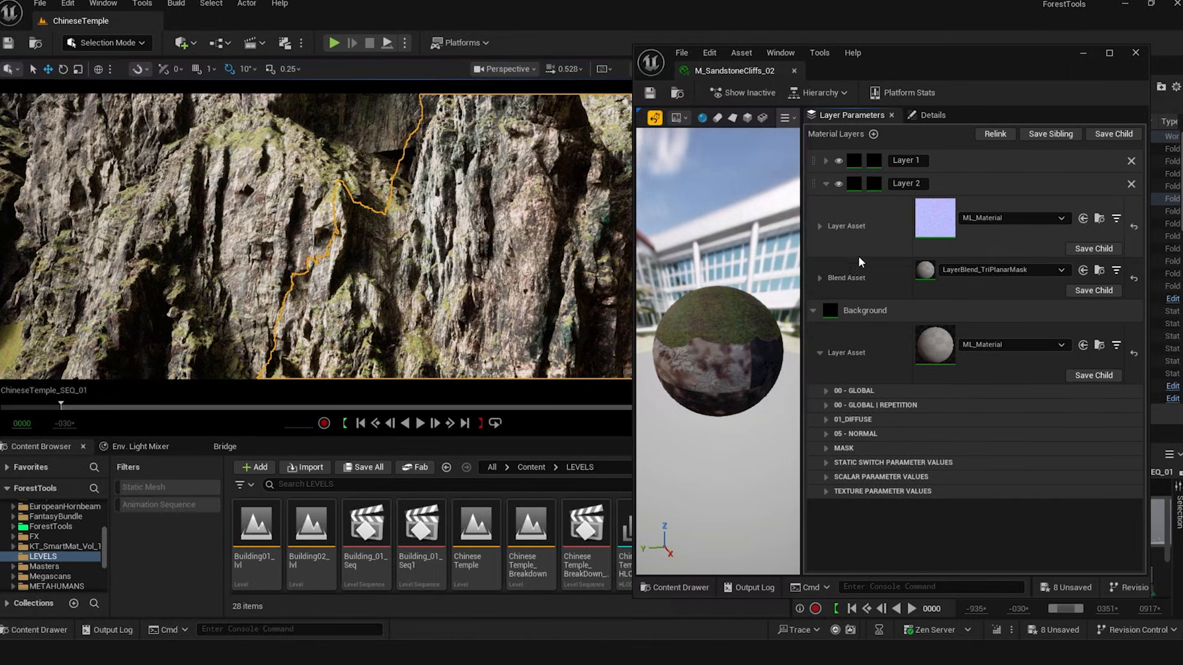
pyautogui.click(819, 353)
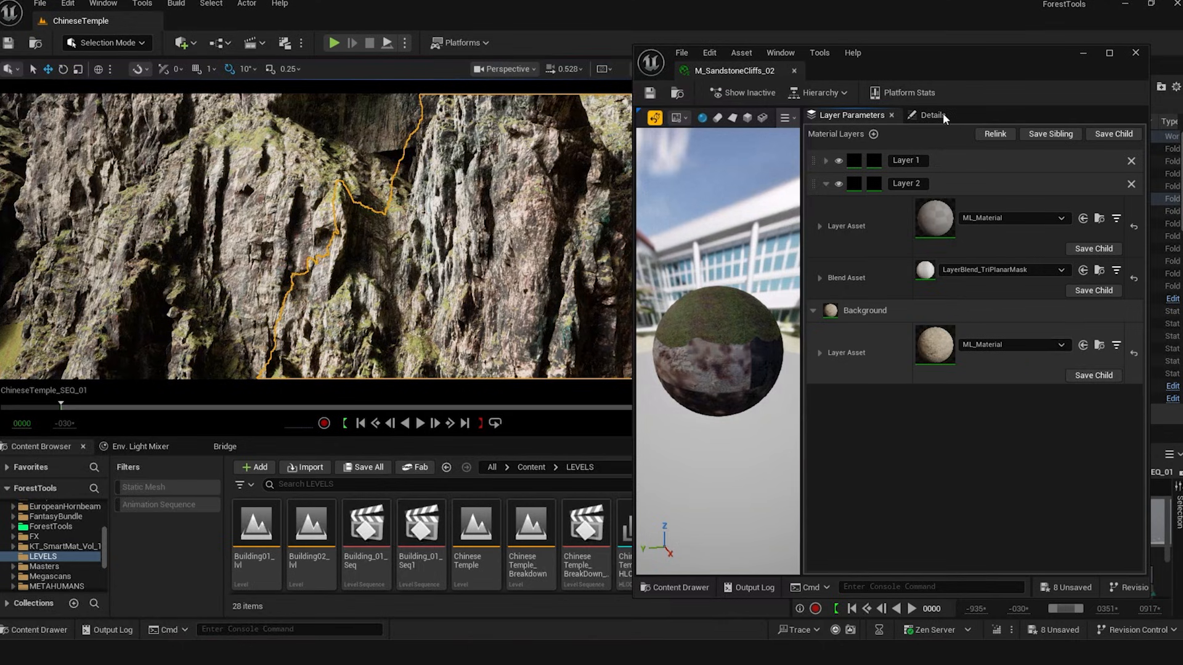
# Enlarge the material editor and view the full ML_Material layer graph from its output node back
pyautogui.click(1108, 53)
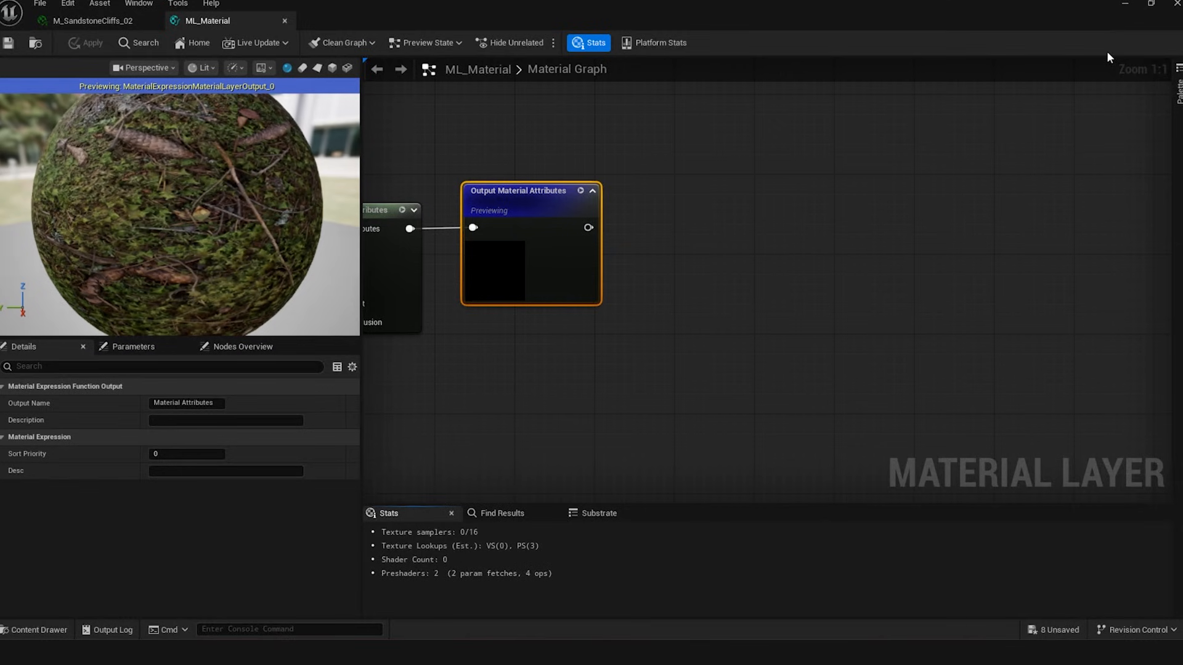
pyautogui.moveTo(504, 144); pyautogui.dragTo(682, 184, button='right')
pyautogui.moveTo(931, 445); pyautogui.dragTo(727, 179)
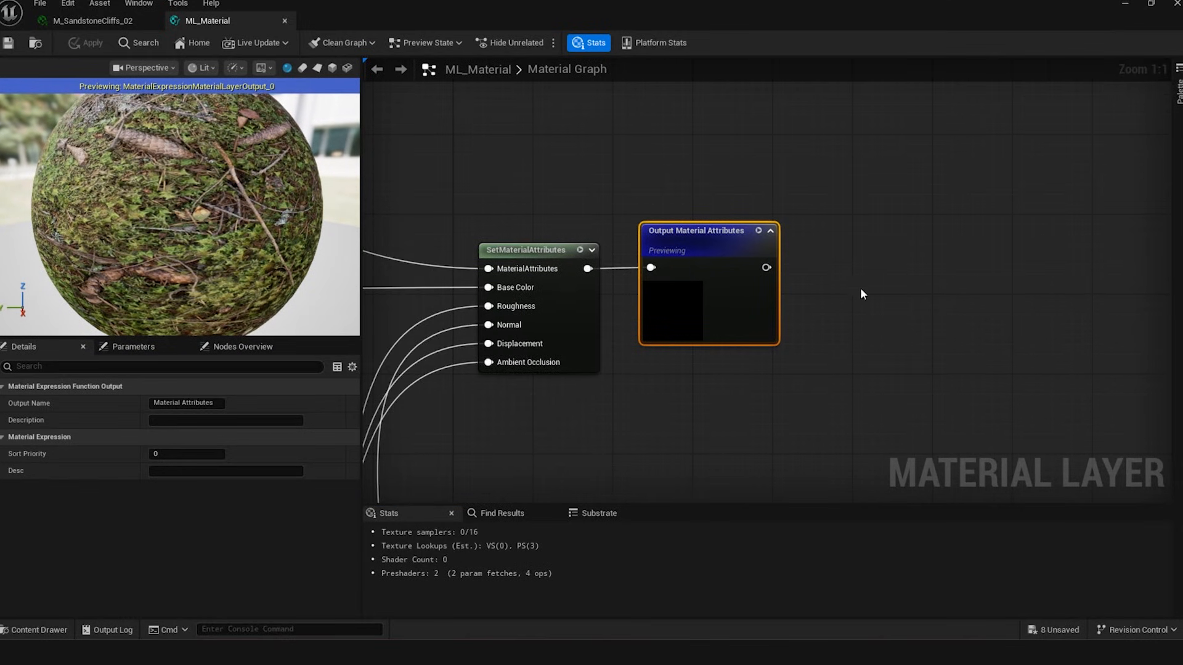
pyautogui.click(654, 412)
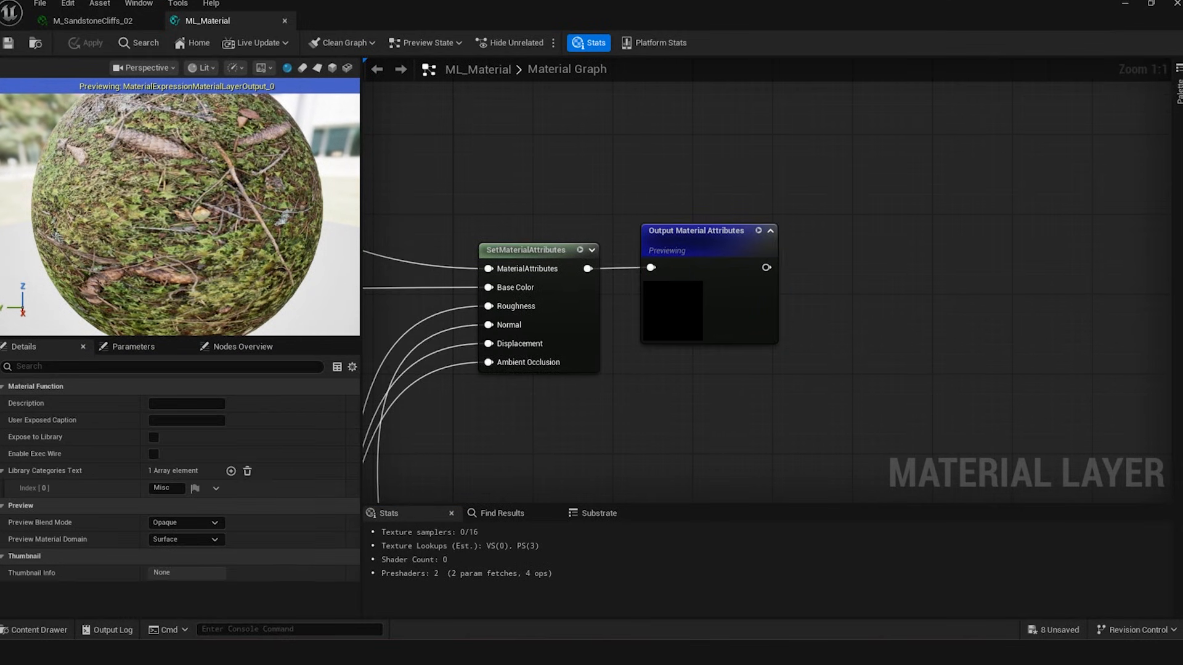
pyautogui.scroll(-5, 850, 359)
pyautogui.moveTo(844, 363); pyautogui.dragTo(842, 272, button='right')
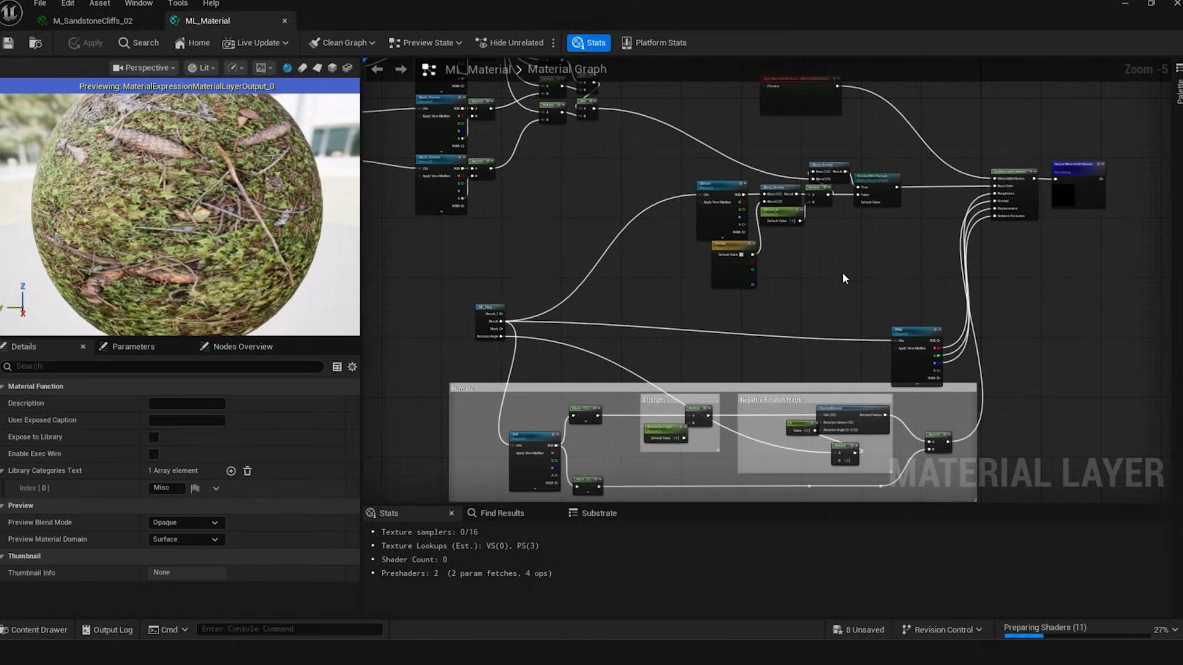
pyautogui.scroll(-4, 841, 273)
pyautogui.moveTo(721, 160); pyautogui.dragTo(723, 186, button='right')
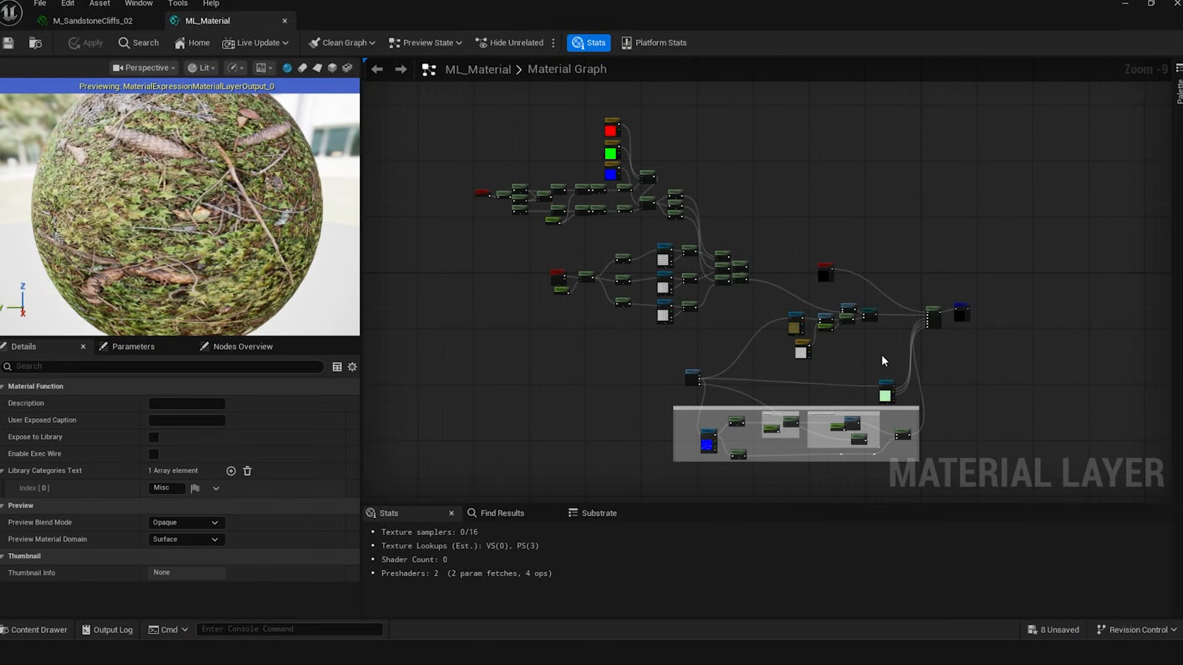
# Examine how Input Material Attributes feeds SetMaterialAttributes and the output in the ML_Material graph
pyautogui.scroll(5, 793, 319)
pyautogui.moveTo(693, 261); pyautogui.dragTo(491, 143, button='right')
pyautogui.scroll(1, 924, 263)
pyautogui.moveTo(951, 366); pyautogui.dragTo(792, 327, button='right')
pyautogui.moveTo(768, 215); pyautogui.dragTo(819, 335, button='right')
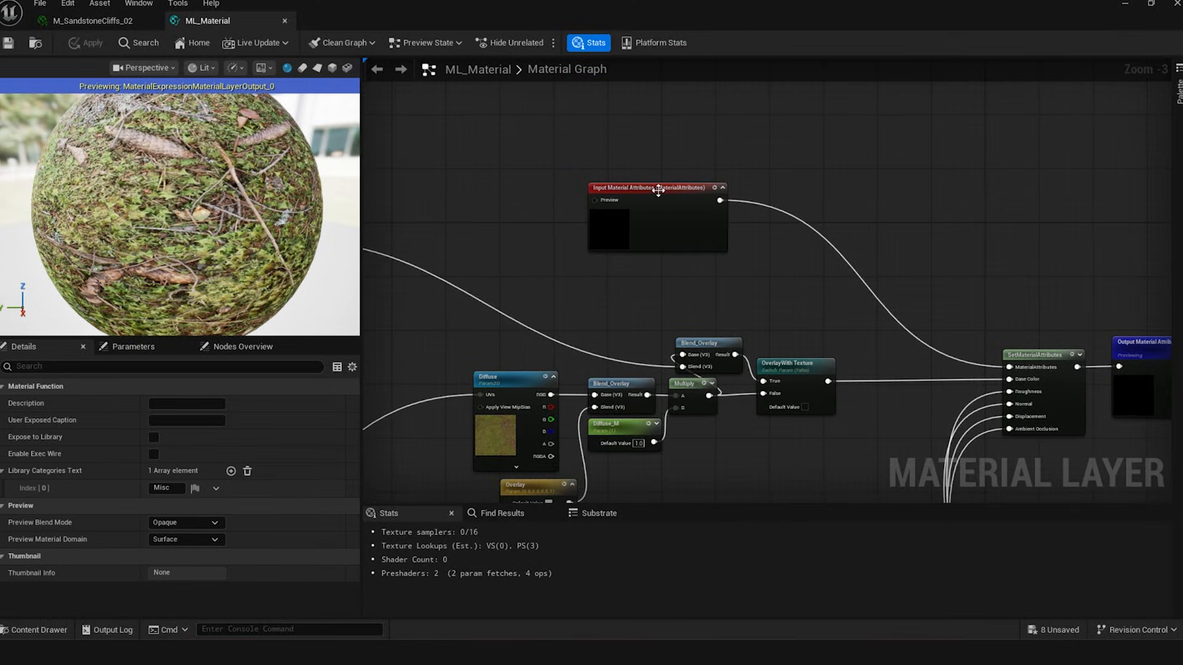
pyautogui.moveTo(510, 132); pyautogui.dragTo(554, 156)
pyautogui.moveTo(851, 368); pyautogui.dragTo(787, 329, button='right')
pyautogui.click(687, 391)
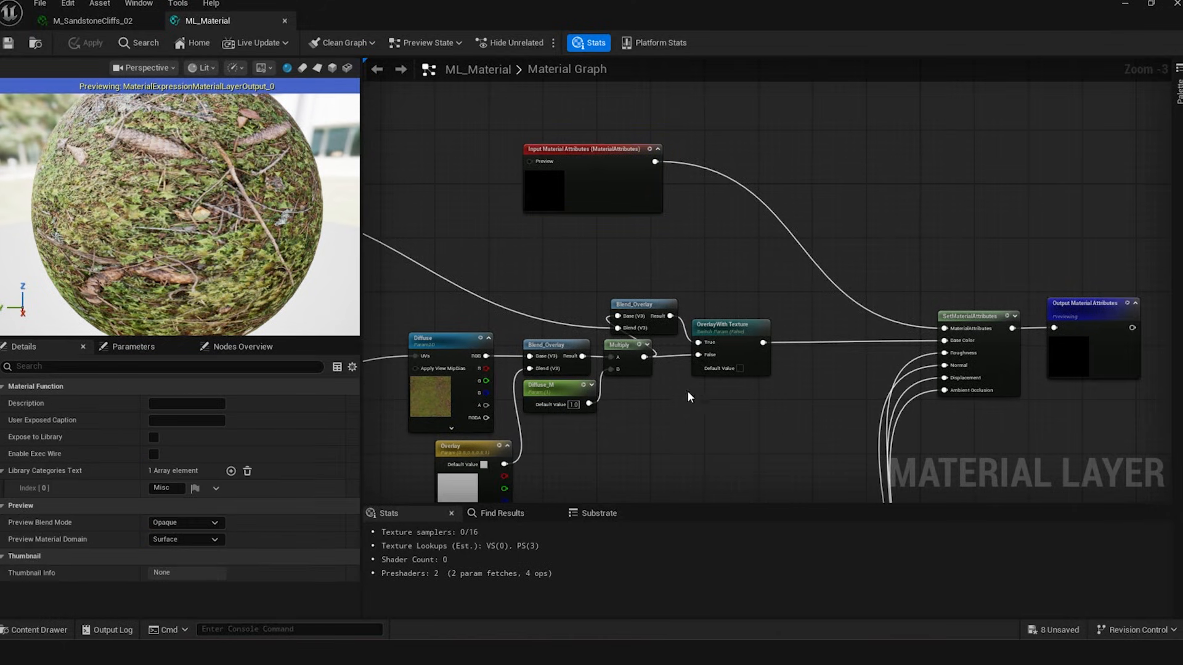
# Examine the Diffuse and Overlay nodes and the world-position mask texture nodes that feed Blend_Overlay
pyautogui.moveTo(681, 411); pyautogui.dragTo(820, 331, button='right')
pyautogui.moveTo(937, 436); pyautogui.dragTo(453, 162)
pyautogui.scroll(-5, 700, 204)
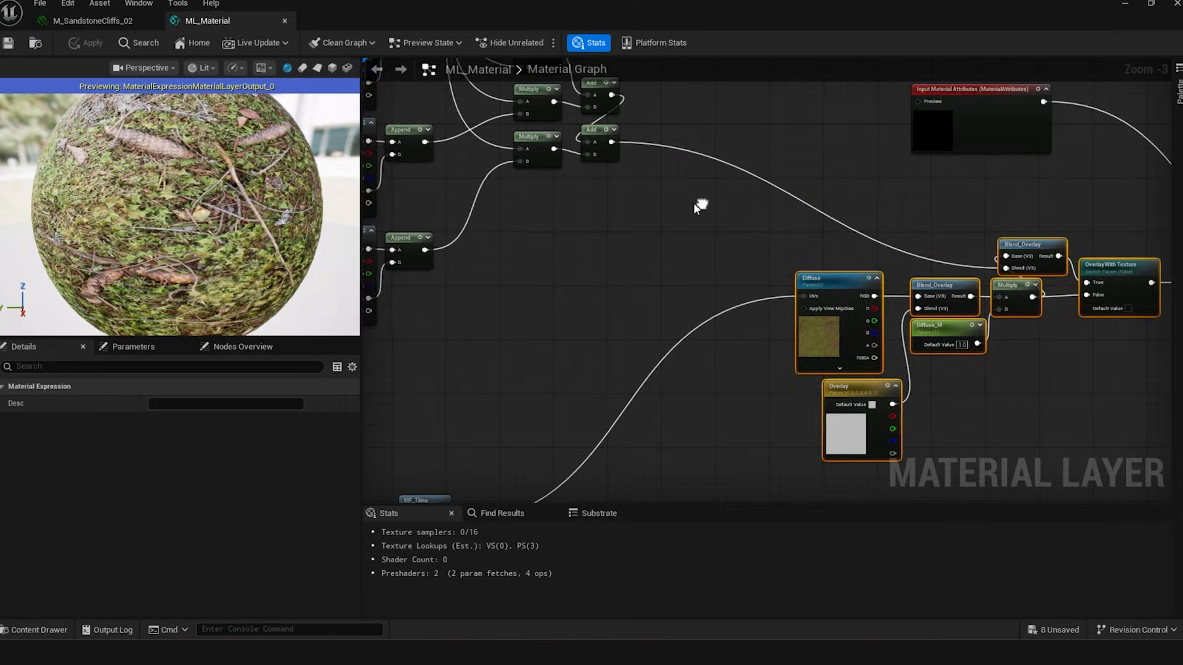
pyautogui.scroll(4, 616, 277)
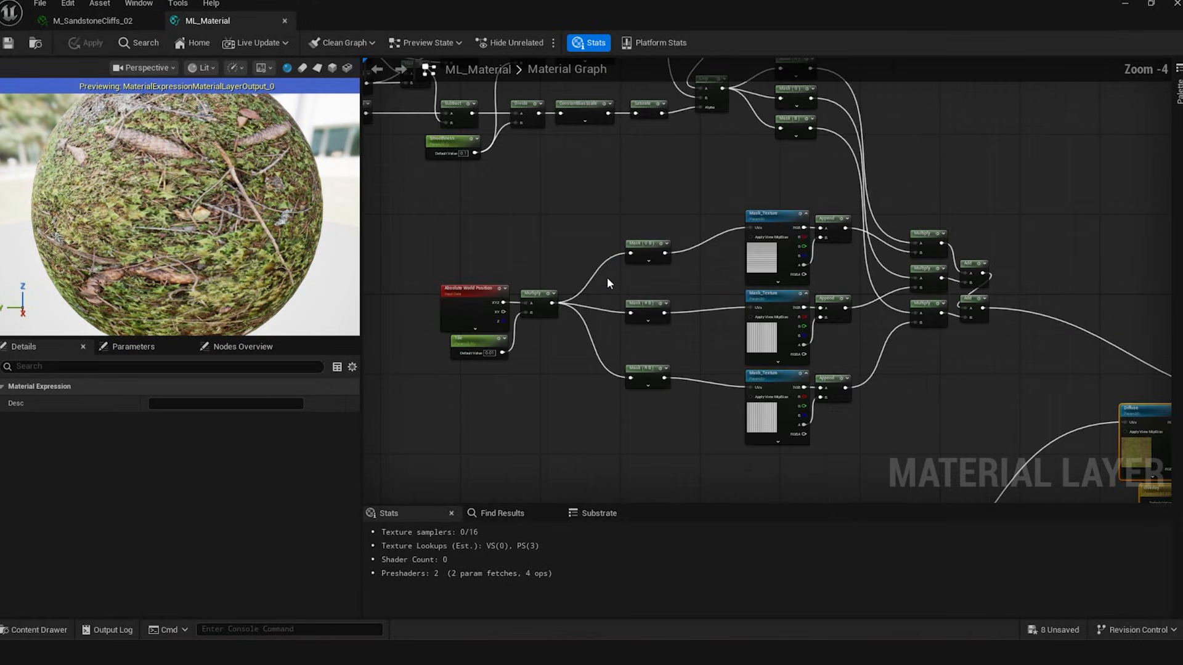
pyautogui.moveTo(435, 204); pyautogui.dragTo(1012, 453)
pyautogui.moveTo(982, 390); pyautogui.dragTo(654, 273, button='right')
pyautogui.scroll(1, 997, 275)
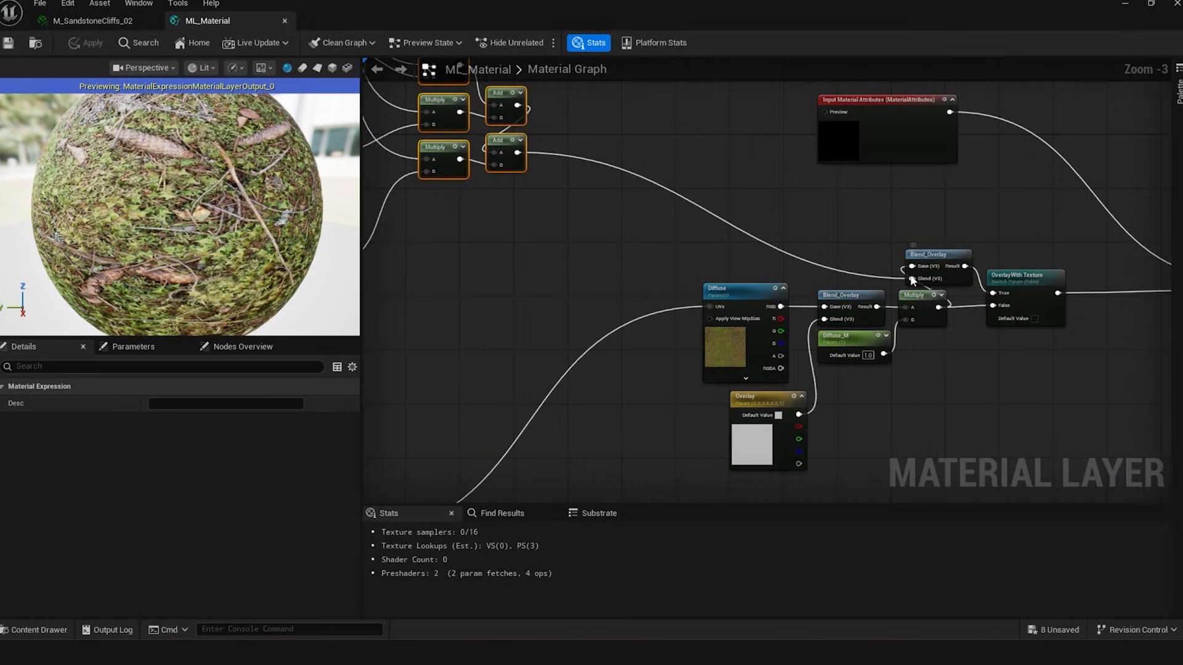
# Examine the node network with the red, green and blue constants that drives the triplanar masks
pyautogui.moveTo(402, 169); pyautogui.dragTo(1051, 391, button='right')
pyautogui.moveTo(764, 215); pyautogui.dragTo(803, 382, button='right')
pyautogui.moveTo(721, 254); pyautogui.dragTo(890, 354, button='right')
pyautogui.scroll(-1, 797, 303)
pyautogui.scroll(-1, 797, 303)
pyautogui.moveTo(731, 243); pyautogui.dragTo(676, 253, button='right')
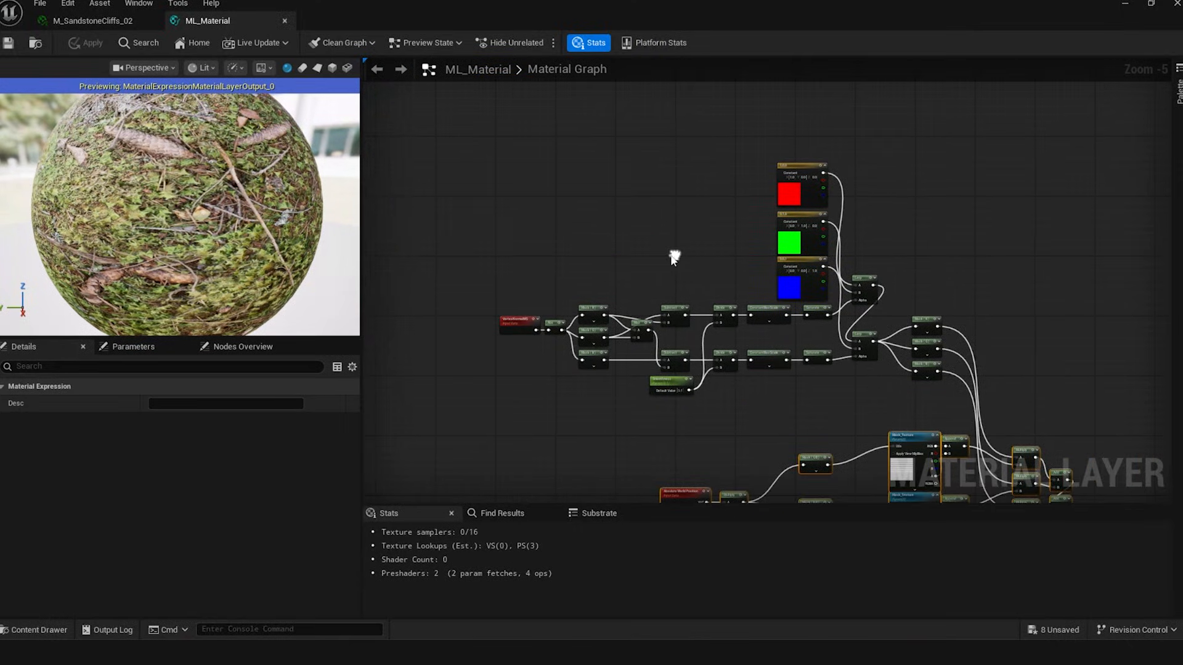
pyautogui.scroll(1, 675, 254)
pyautogui.moveTo(407, 100); pyautogui.dragTo(1071, 463)
pyautogui.click(596, 218)
pyautogui.scroll(-3, 613, 244)
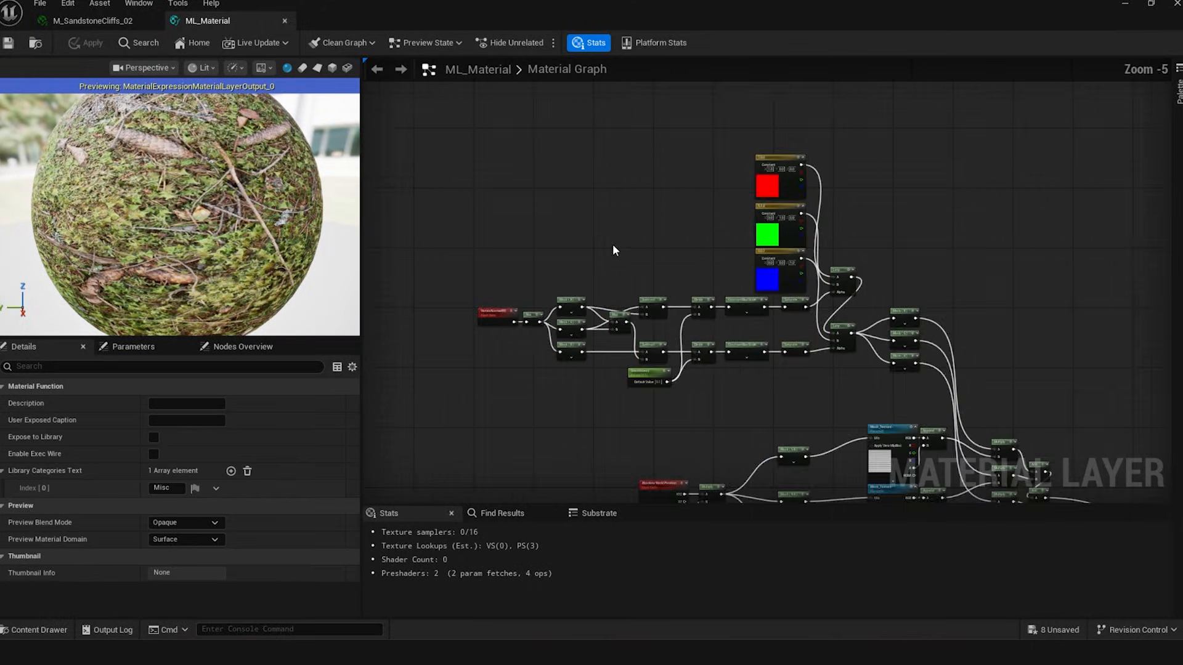
# Review the complete ML_Material graph and rotate the preview sphere to inspect the moss material
pyautogui.moveTo(643, 213); pyautogui.dragTo(817, 291, button='right')
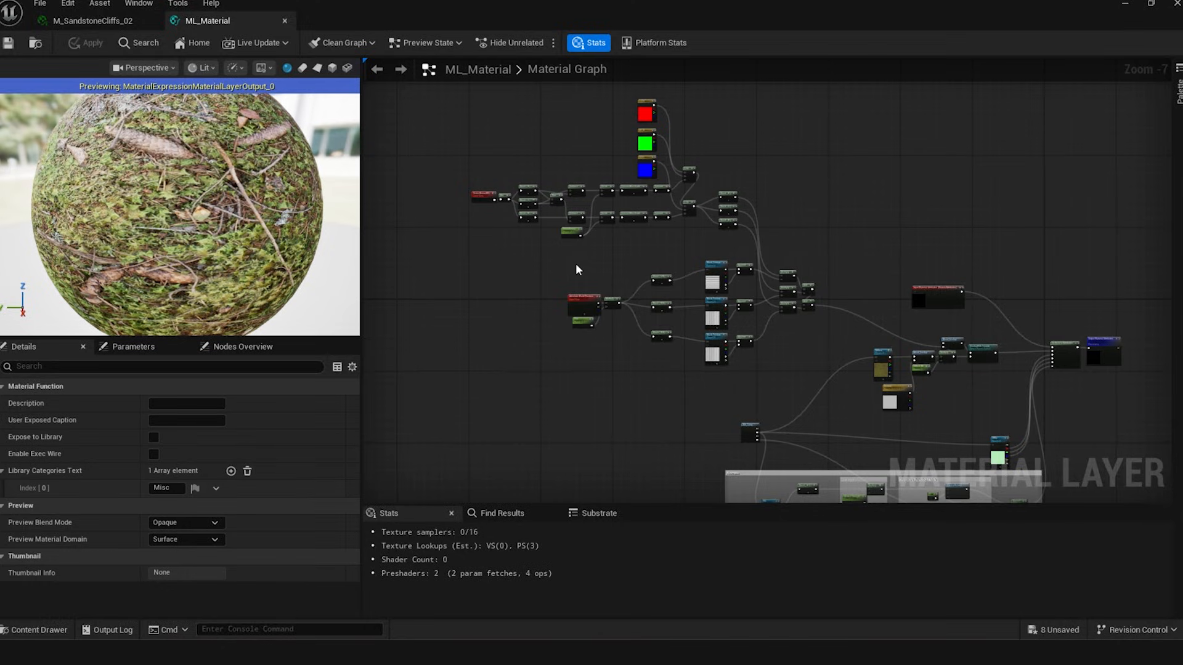
pyautogui.moveTo(634, 340); pyautogui.dragTo(581, 275, button='right')
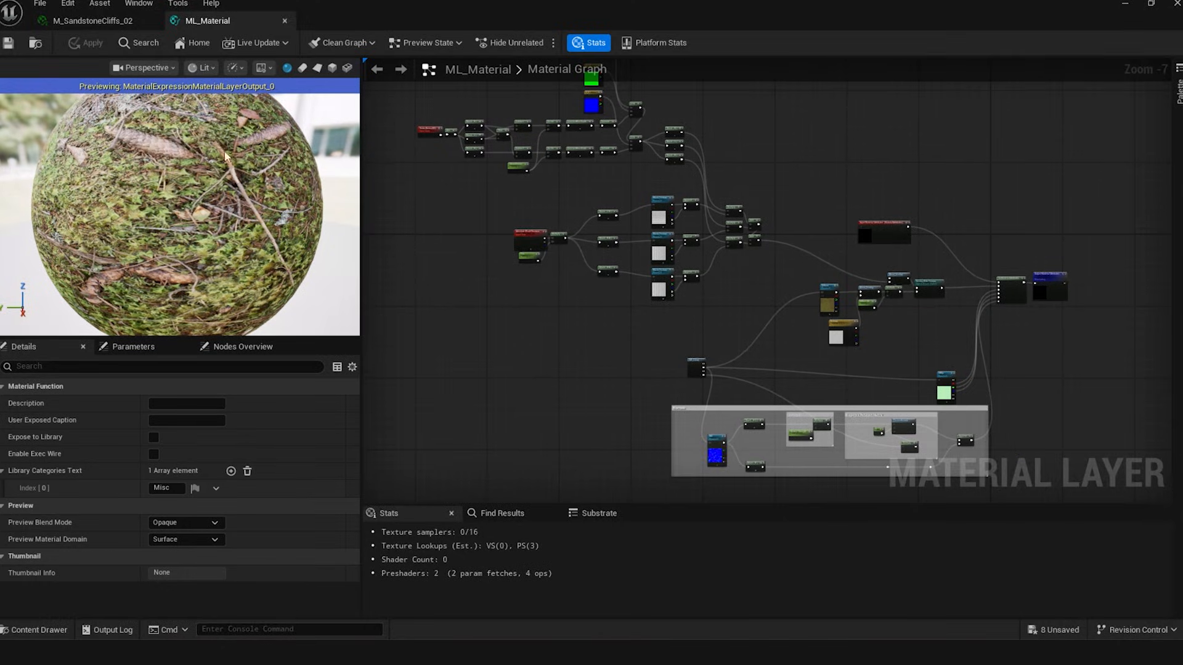
pyautogui.moveTo(210, 162); pyautogui.dragTo(175, 174)
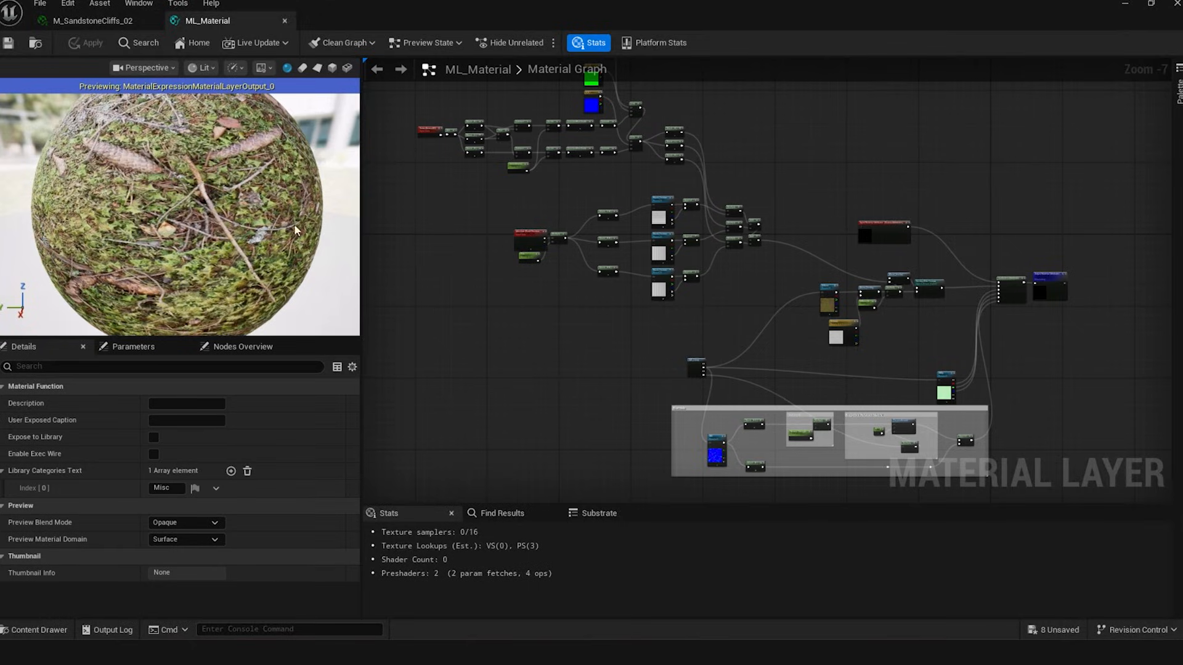
pyautogui.moveTo(797, 289); pyautogui.dragTo(721, 300, button='right')
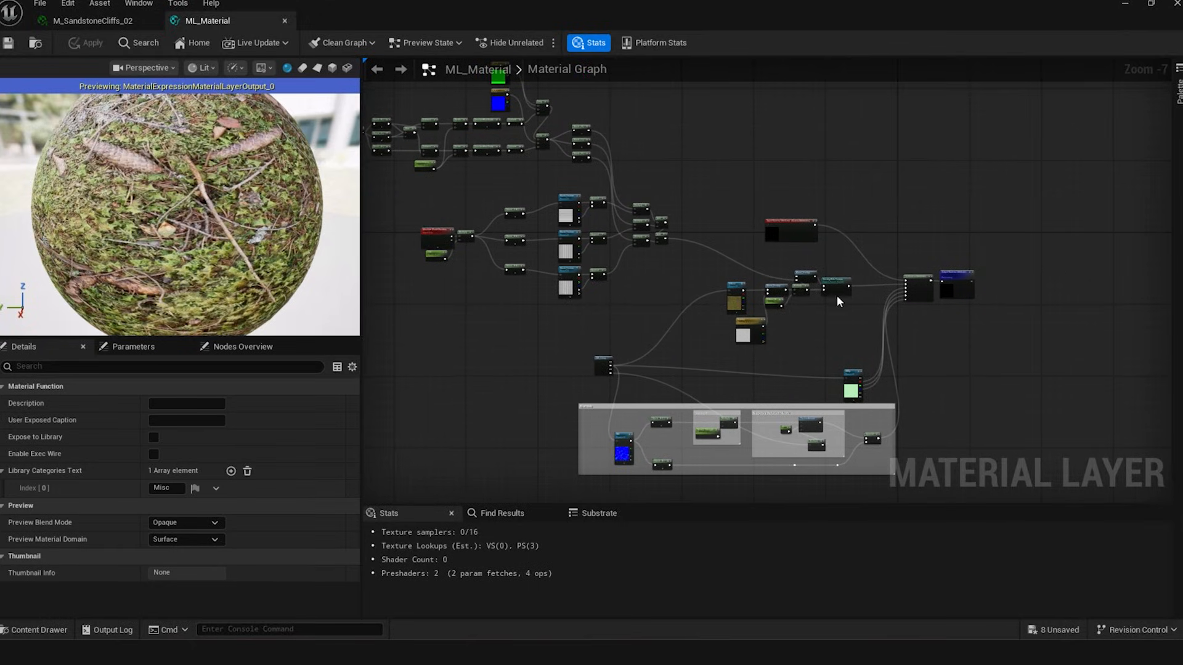
pyautogui.moveTo(837, 295); pyautogui.dragTo(794, 241, button='right')
# Open Layer 2's blend asset LayerBlend_TriPlanarMask from M_SandstoneCliffs_02 and view its whole graph
pyautogui.click(92, 20)
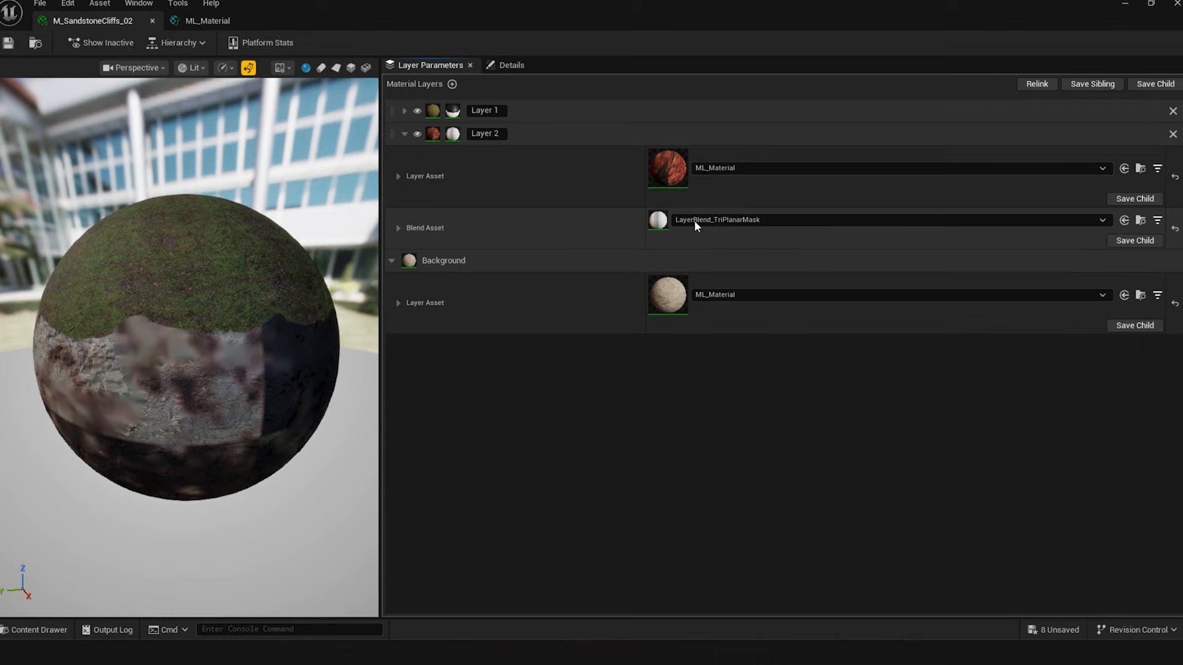
pyautogui.doubleClick(657, 219)
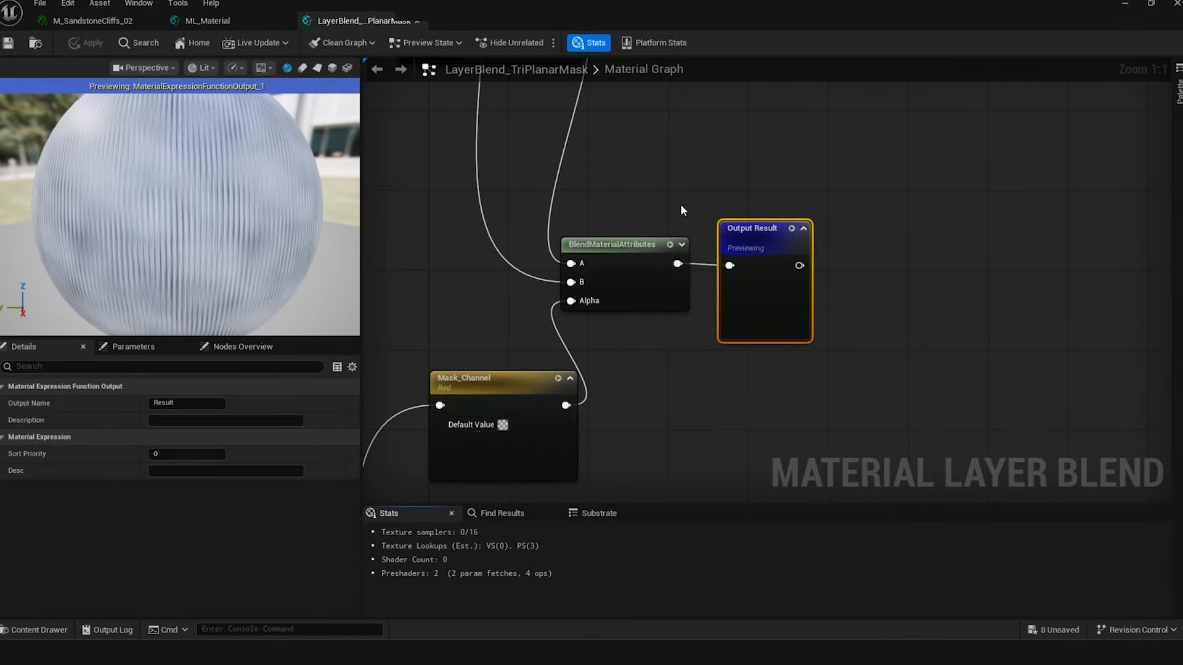
pyautogui.scroll(-1, 801, 215)
pyautogui.moveTo(715, 180); pyautogui.dragTo(733, 225, button='right')
pyautogui.scroll(2, 751, 186)
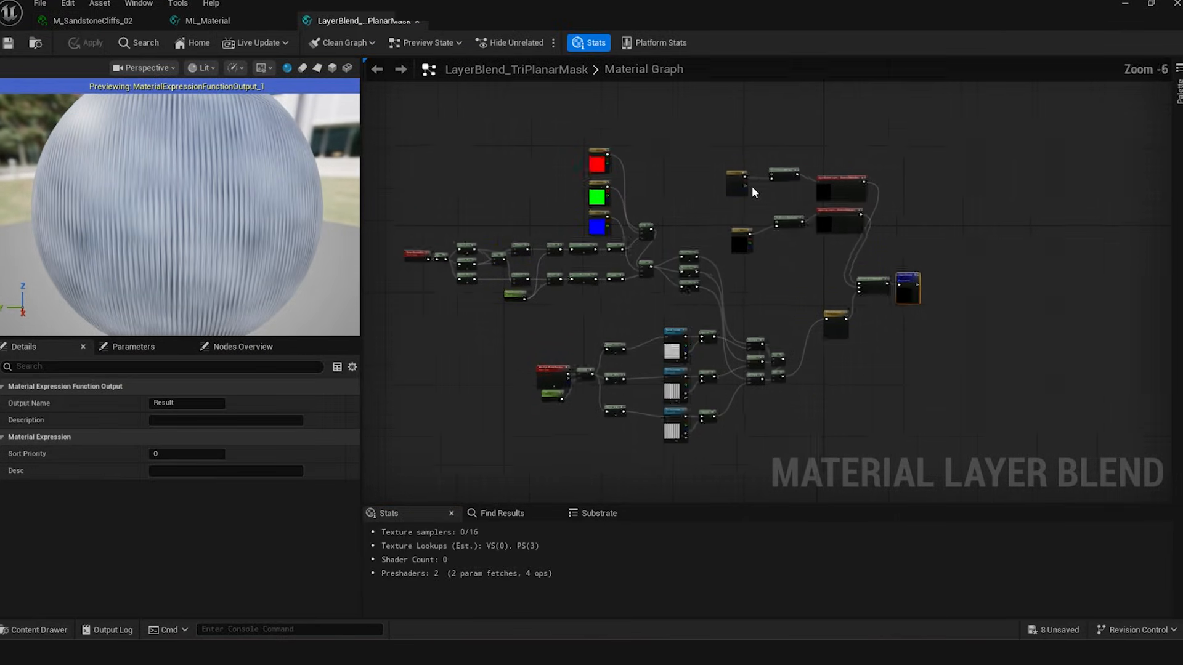
# Move the black constant node so it lines up beneath the white constant node
pyautogui.moveTo(746, 254); pyautogui.dragTo(735, 232)
pyautogui.moveTo(682, 135); pyautogui.dragTo(774, 191)
pyautogui.click(737, 276)
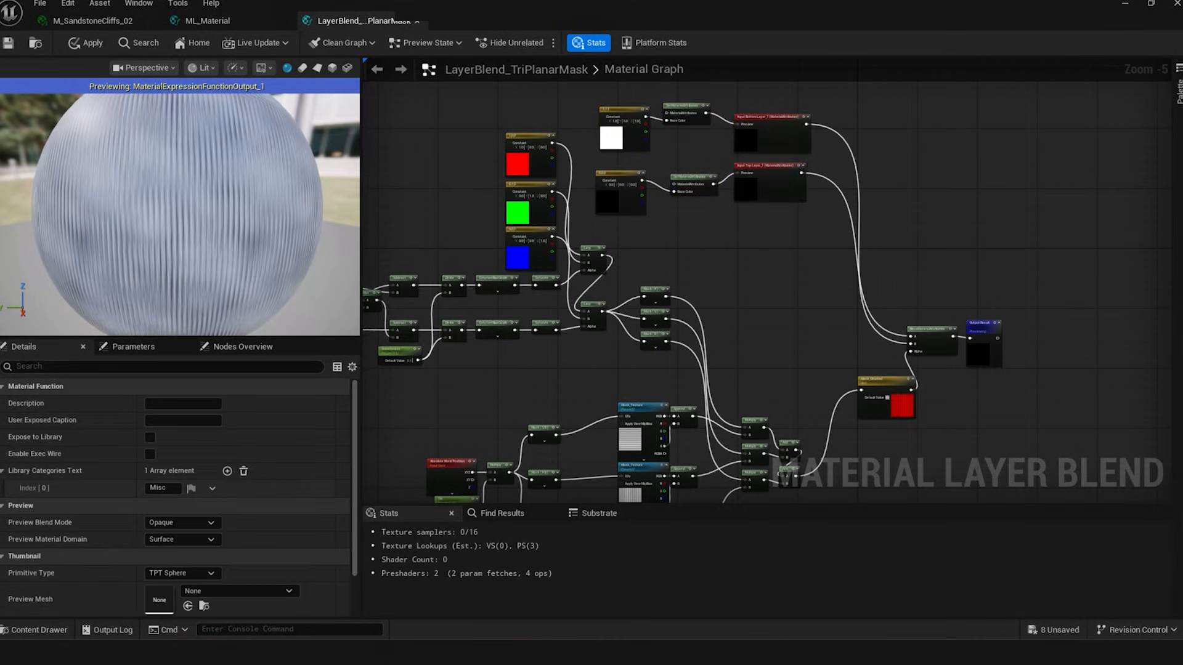
# Examine the white and black constant chains feeding the bottom and top layer material attribute inputs
pyautogui.moveTo(727, 277); pyautogui.dragTo(810, 265, button='right')
pyautogui.moveTo(897, 162); pyautogui.dragTo(804, 242, button='right')
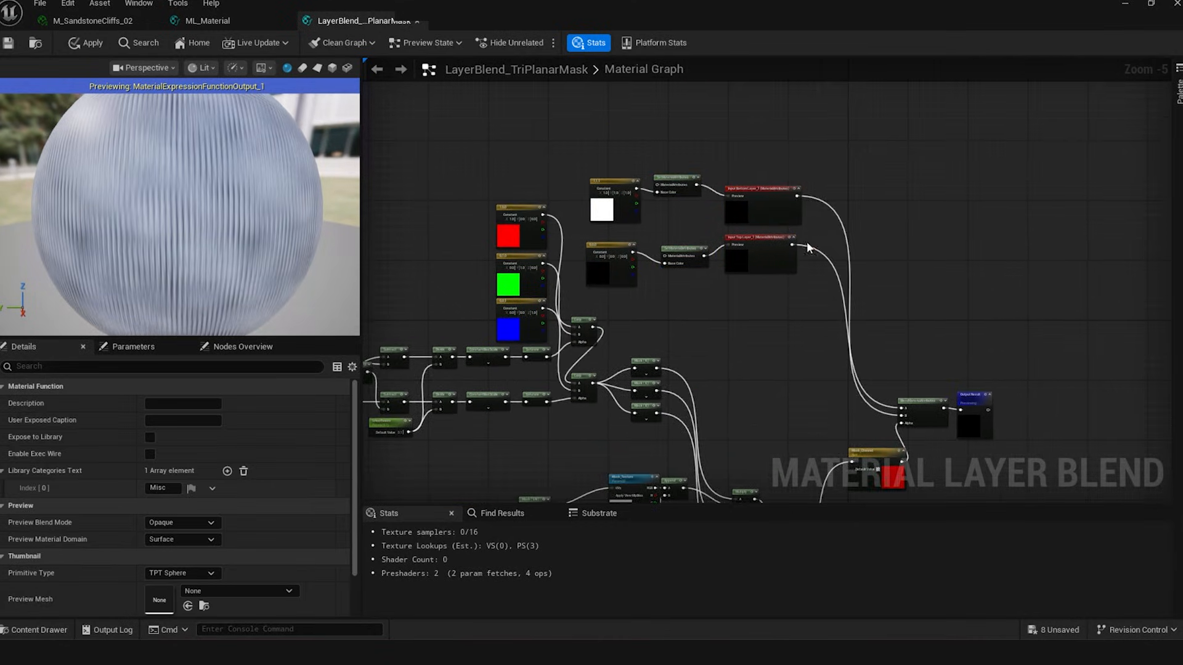
pyautogui.scroll(3, 752, 187)
pyautogui.moveTo(645, 196); pyautogui.dragTo(757, 210, button='right')
pyautogui.moveTo(534, 114); pyautogui.dragTo(855, 241)
pyautogui.moveTo(557, 290); pyautogui.dragTo(952, 434)
# Examine the BlendMaterialAttributes node and its connections to the layer inputs, Mask_Channel and Output Result
pyautogui.moveTo(952, 434); pyautogui.dragTo(500, 186, button='right')
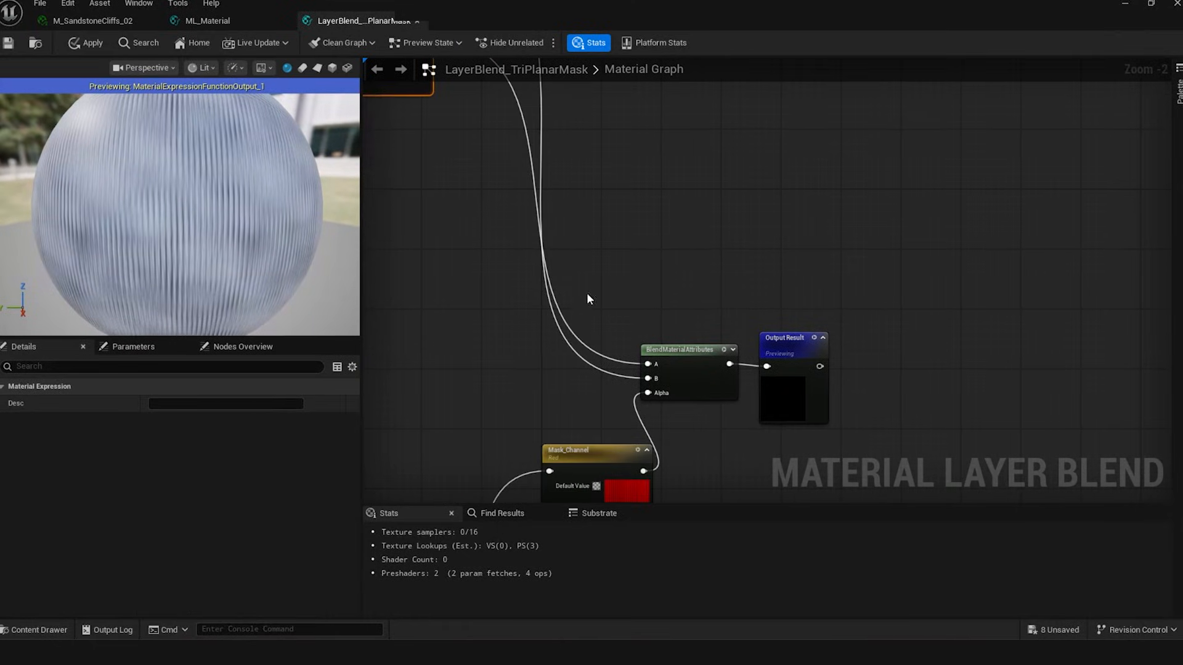
pyautogui.click(692, 298)
pyautogui.moveTo(694, 297); pyautogui.dragTo(698, 202, button='right')
pyautogui.moveTo(697, 204); pyautogui.dragTo(731, 394)
# Examine the triplanar Mask_Texture nodes that feed Mask_Channel, and return to the M_SandstoneCliffs_02 material
pyautogui.moveTo(732, 394); pyautogui.dragTo(942, 281, button='right')
pyautogui.scroll(-3, 925, 277)
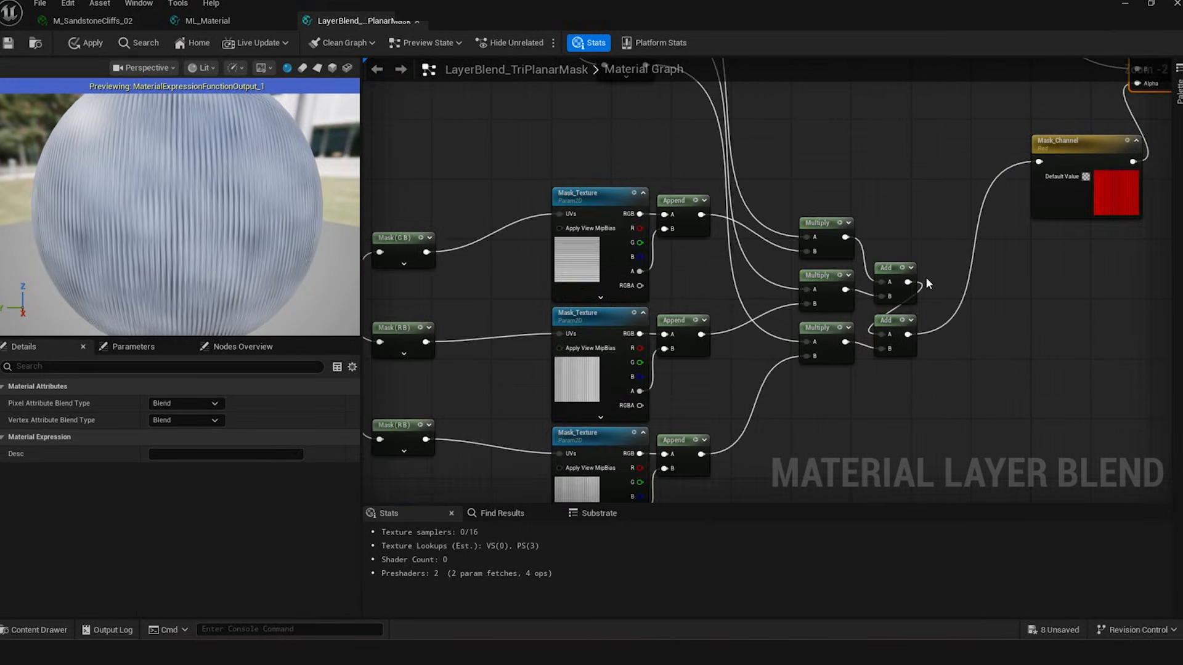
pyautogui.moveTo(634, 270); pyautogui.dragTo(716, 280, button='right')
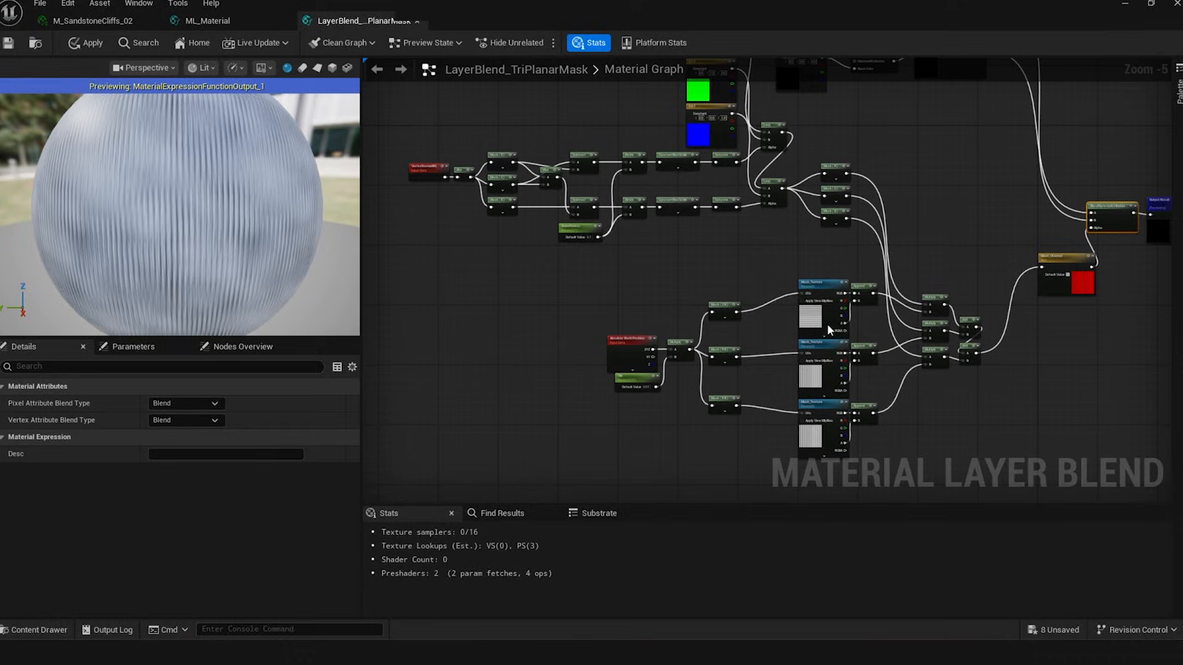
pyautogui.click(823, 302)
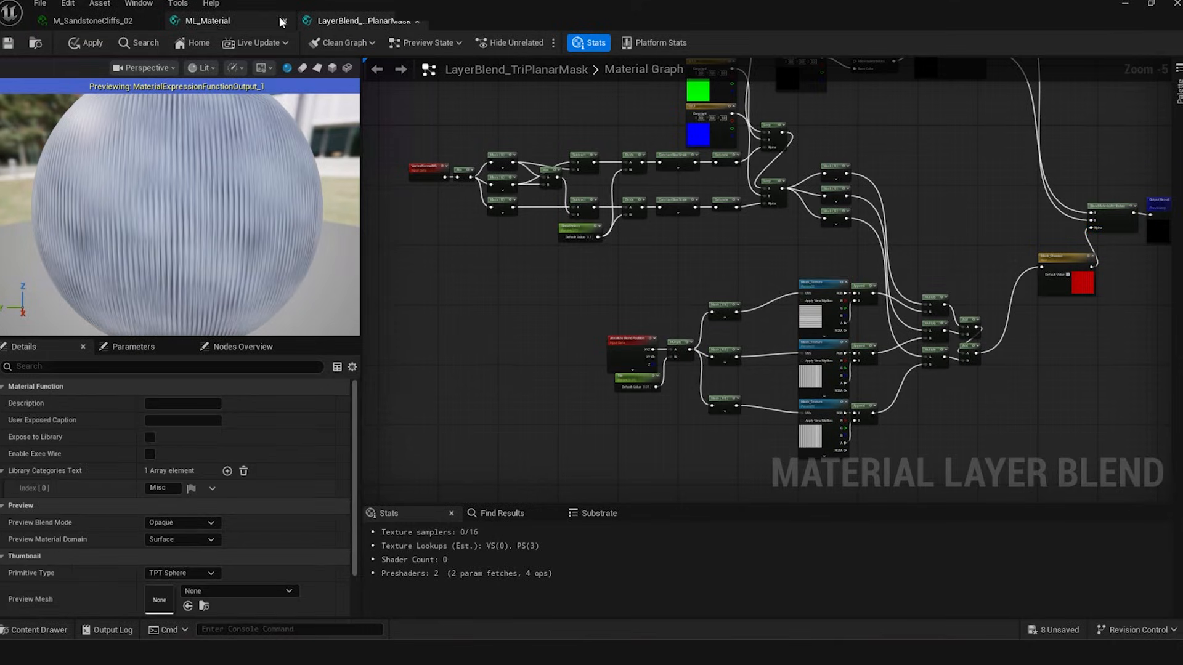
pyautogui.click(90, 19)
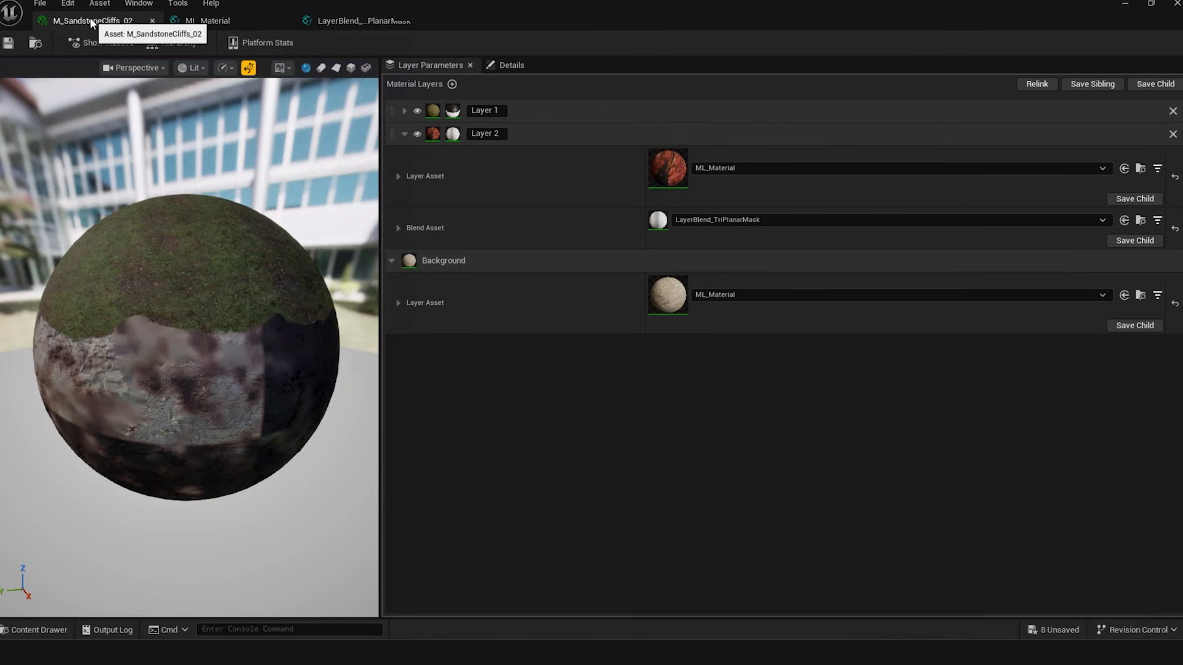
# Open Layer 1's MLB_FallOff blend asset and examine how MF_FallOff drives the BlendMaterialAttributes alpha
pyautogui.click(405, 111)
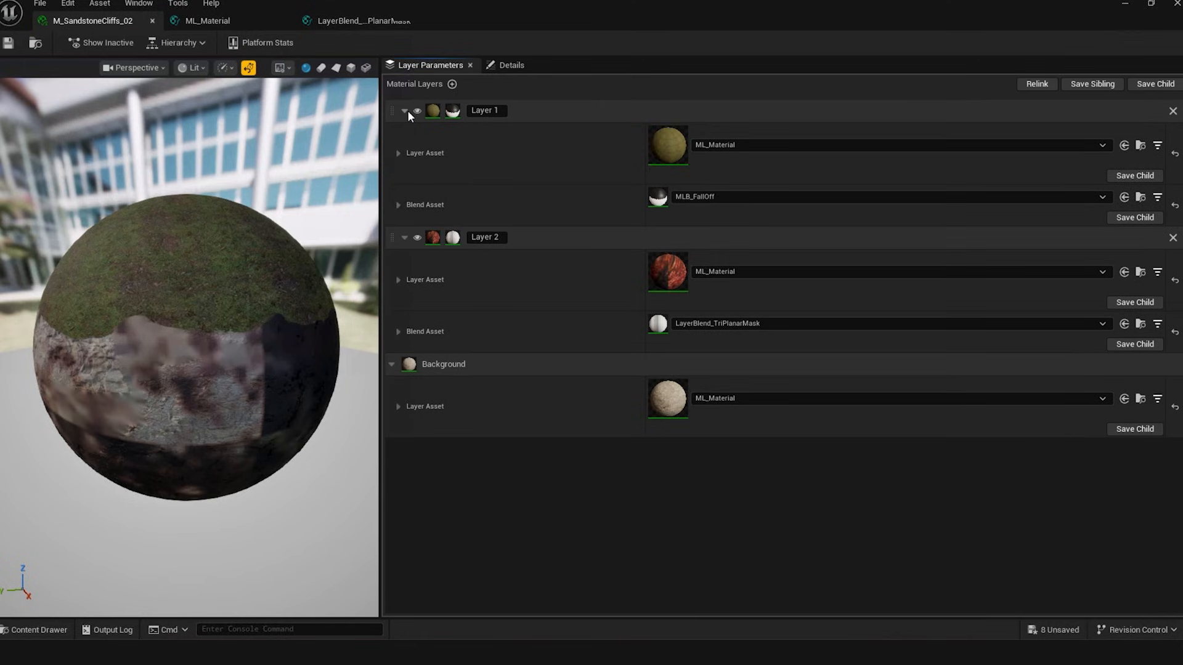
pyautogui.doubleClick(658, 198)
pyautogui.scroll(-3, 809, 263)
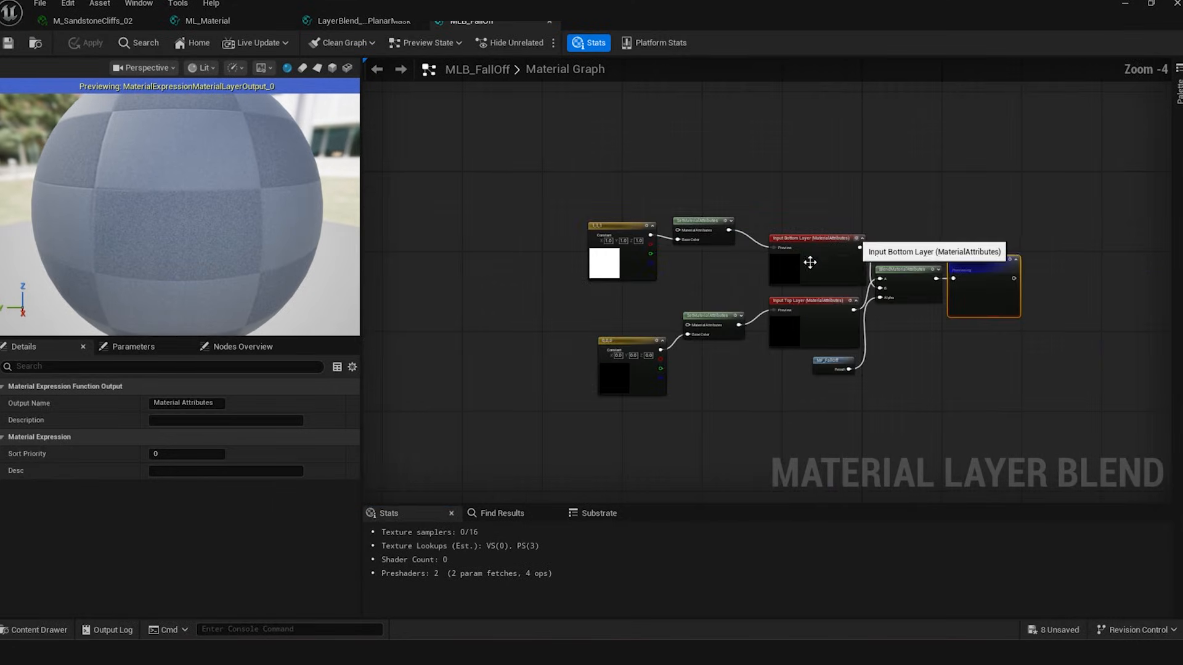
pyautogui.moveTo(809, 263); pyautogui.dragTo(764, 191, button='right')
pyautogui.scroll(5, 752, 299)
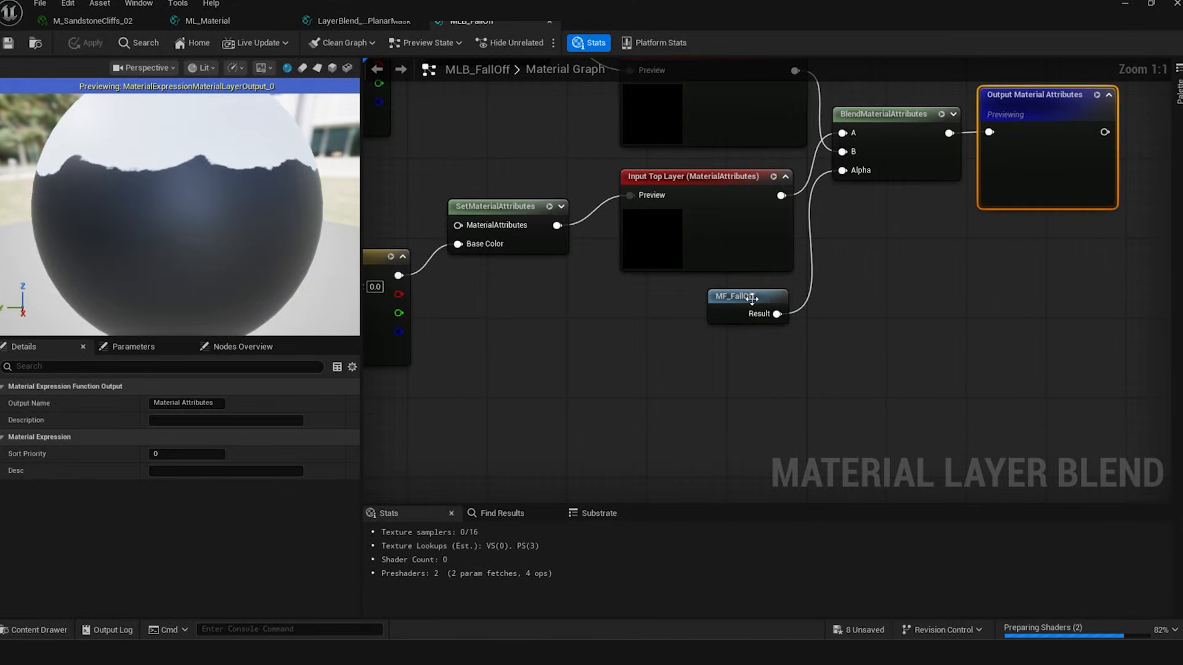
# Open the MF_FallOff material function and examine its node chain from the noise and direction inputs through to Output Result
pyautogui.doubleClick(752, 298)
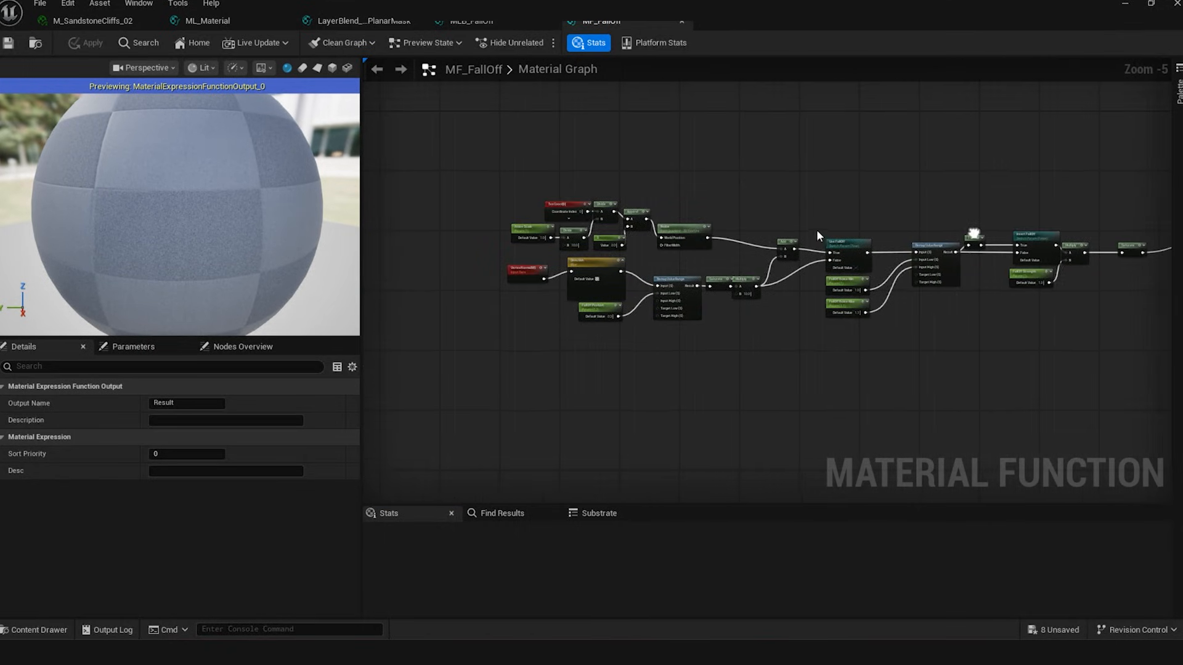
pyautogui.scroll(2, 588, 226)
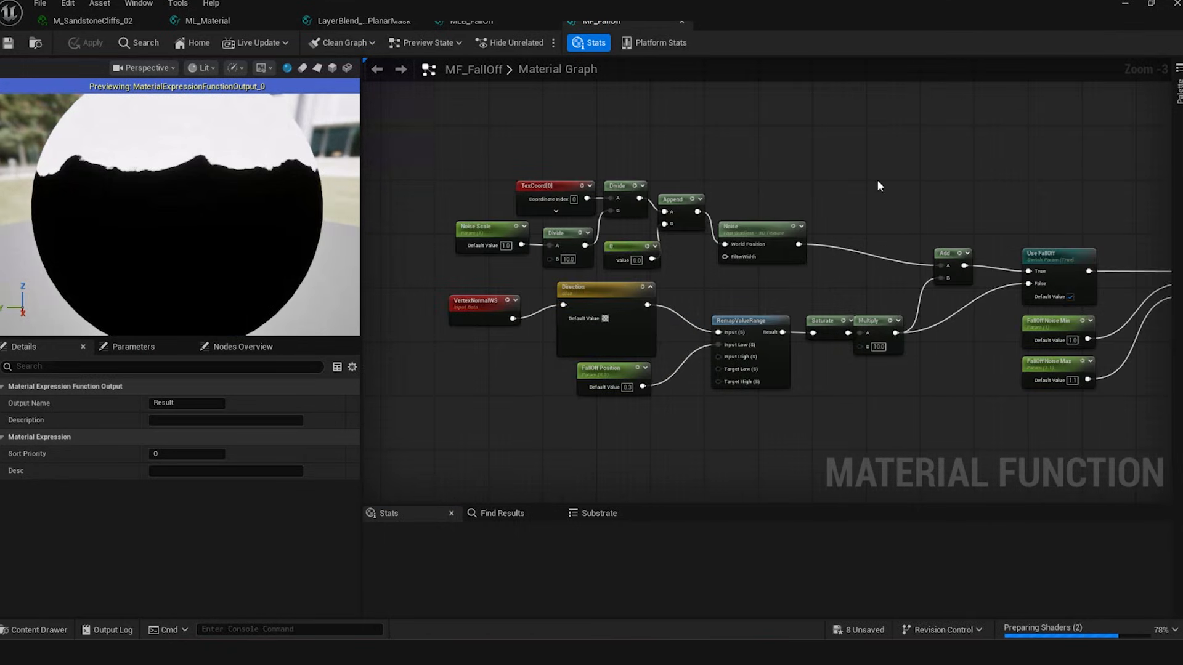
pyautogui.moveTo(141, 177); pyautogui.dragTo(181, 141)
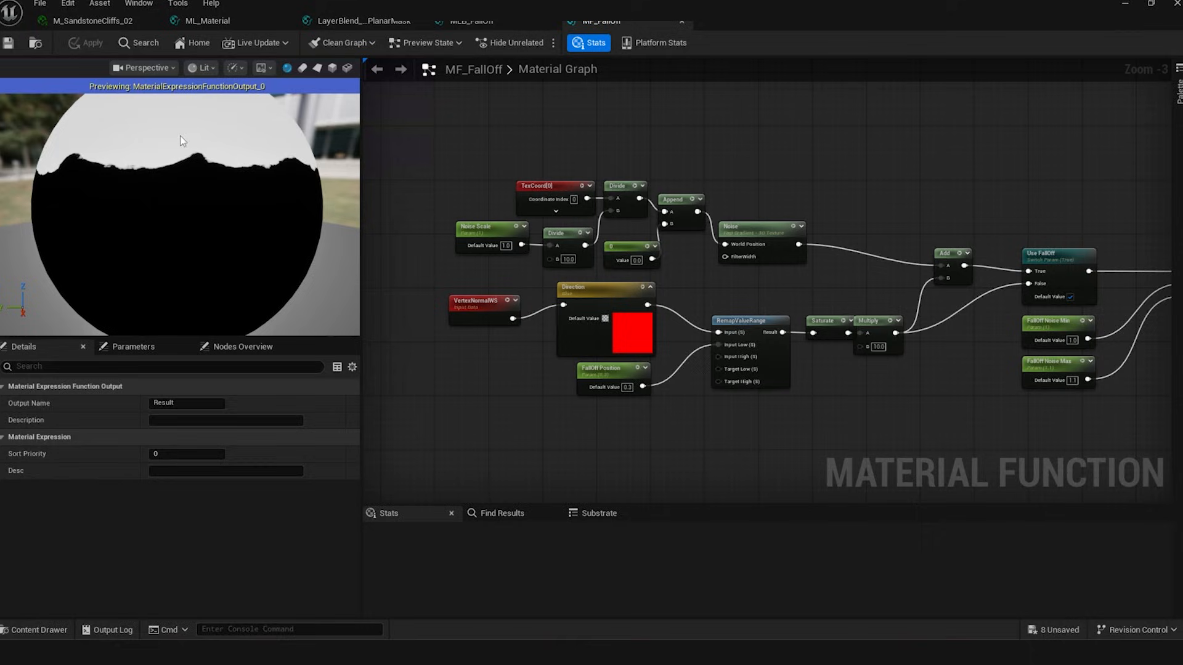
pyautogui.moveTo(960, 176); pyautogui.dragTo(479, 170, button='right')
pyautogui.moveTo(800, 204); pyautogui.dragTo(571, 229, button='right')
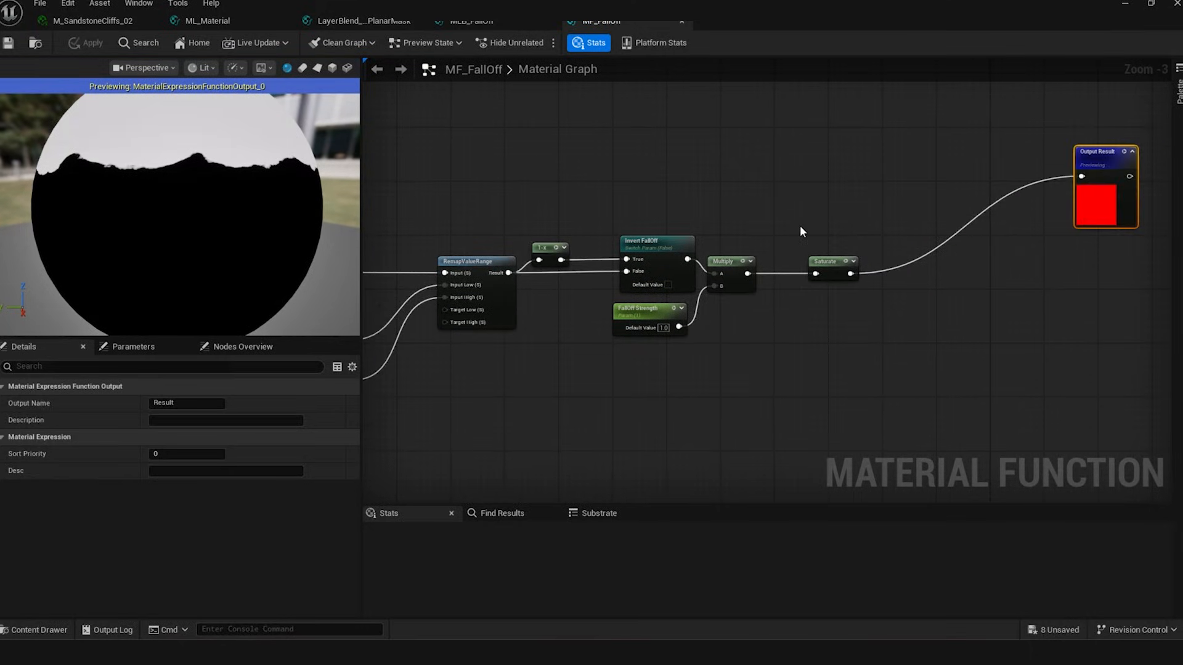
pyautogui.moveTo(943, 181); pyautogui.dragTo(677, 234, button='right')
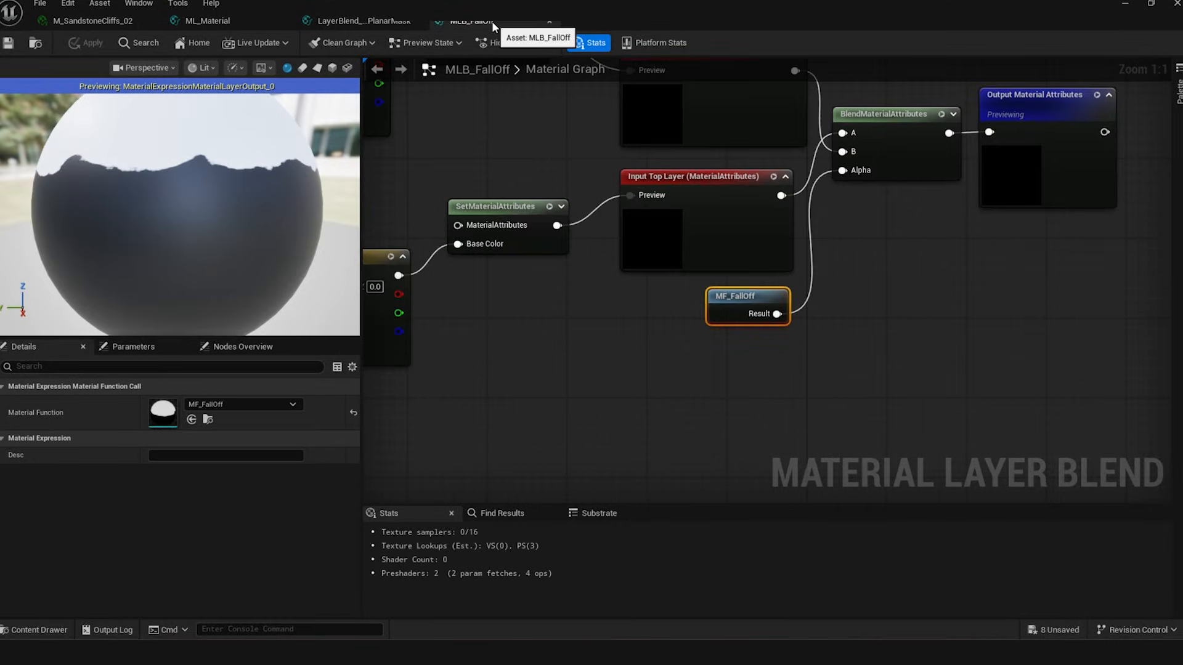
# Close the falloff, LayerBlend_TriPlanarMask and ML_Material assets, discarding the unapplied changes to LayerBlend_TriPlanarMask
pyautogui.middleClick(492, 21)
pyautogui.middleClick(351, 19)
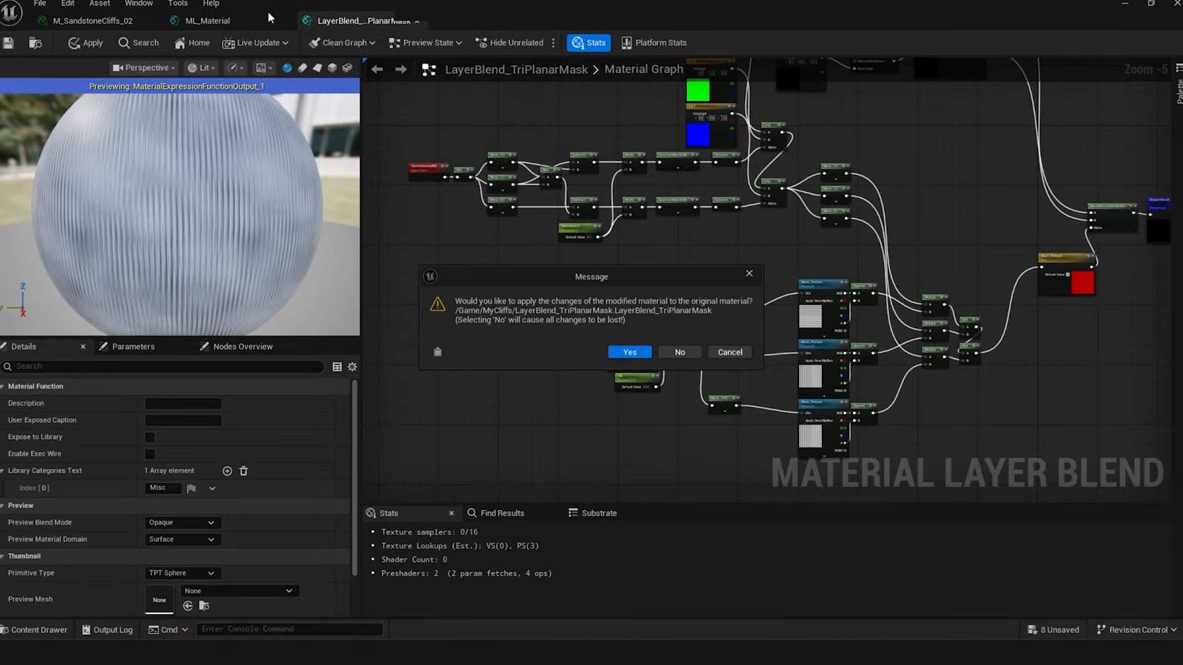
pyautogui.click(679, 352)
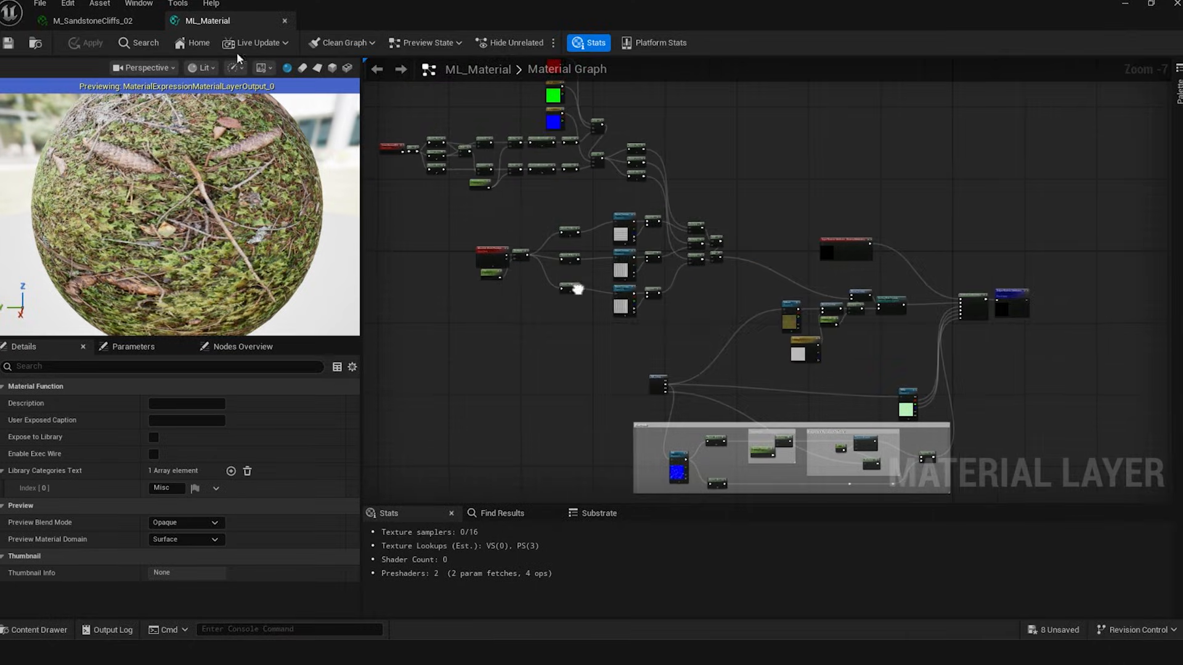
pyautogui.middleClick(208, 21)
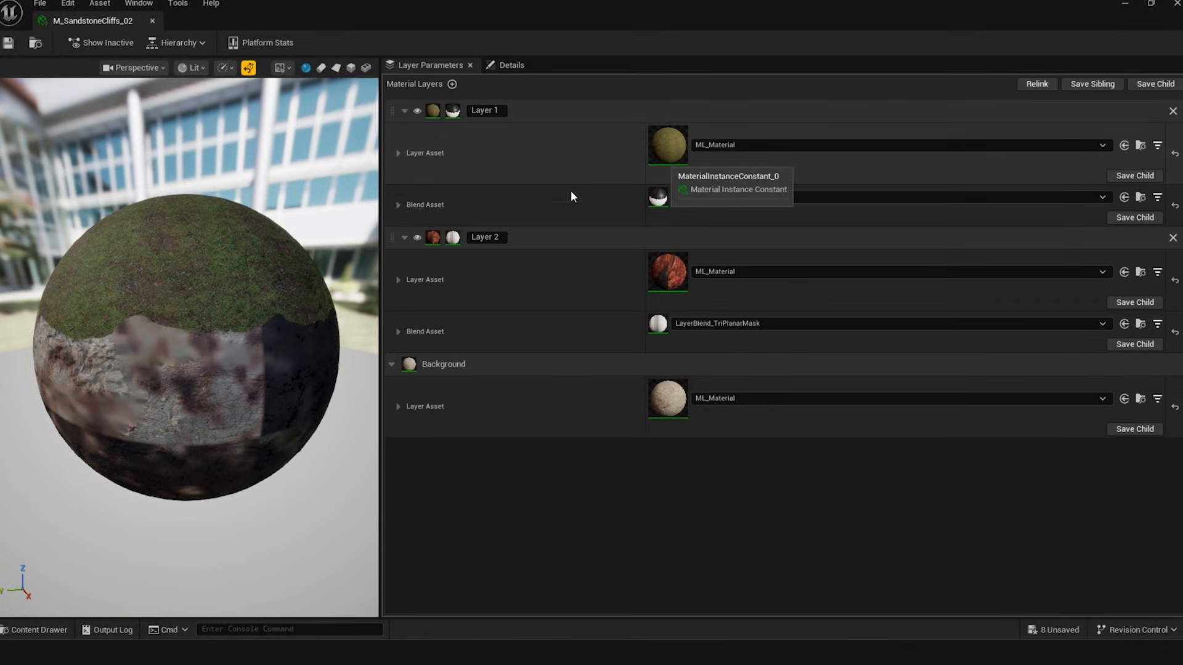
# Expand the Mask parameters of Layer 2's blend asset and open its Mask_Texture for inspection
pyautogui.moveTo(141, 332); pyautogui.dragTo(204, 328)
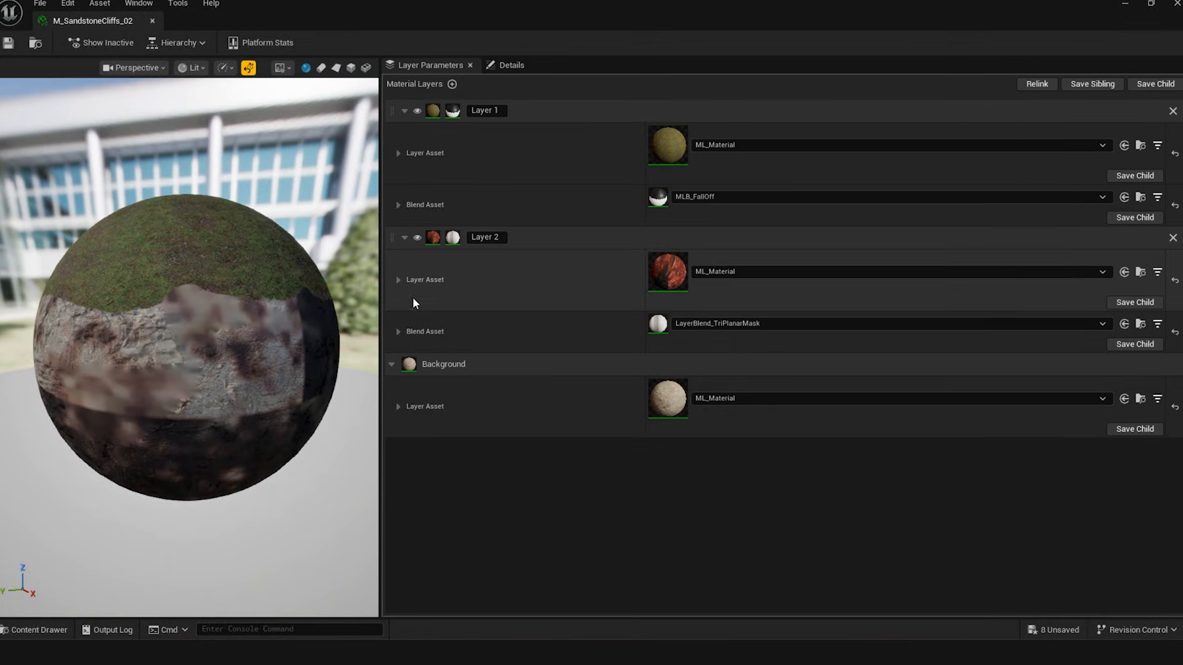
pyautogui.click(398, 331)
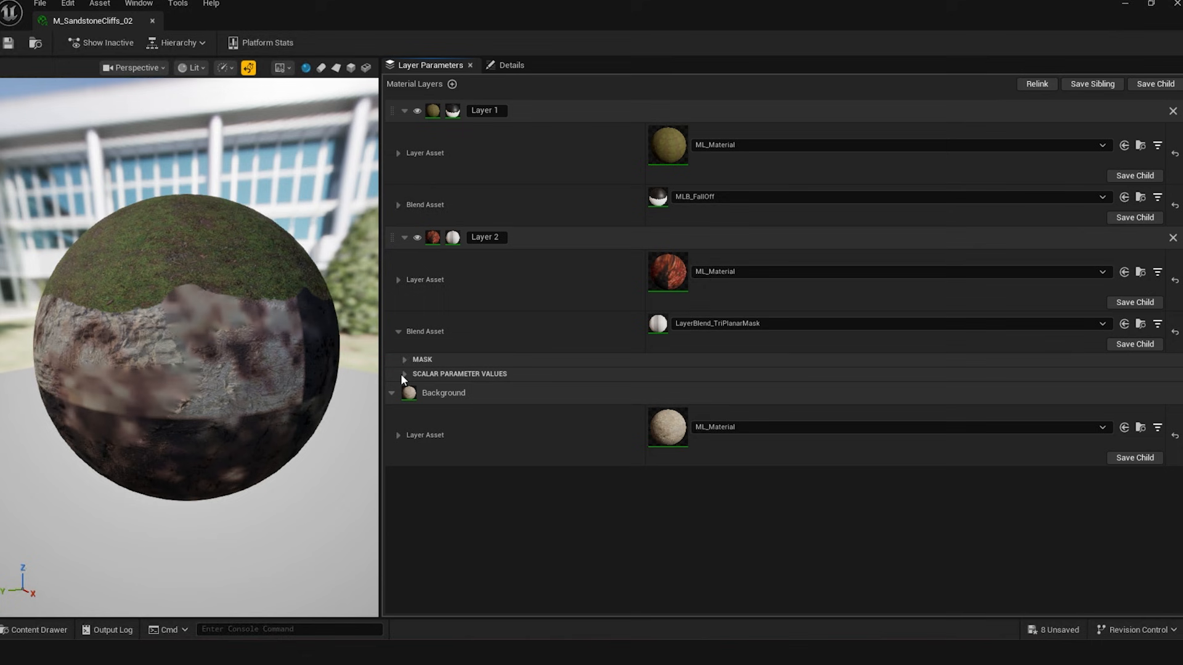
pyautogui.click(404, 361)
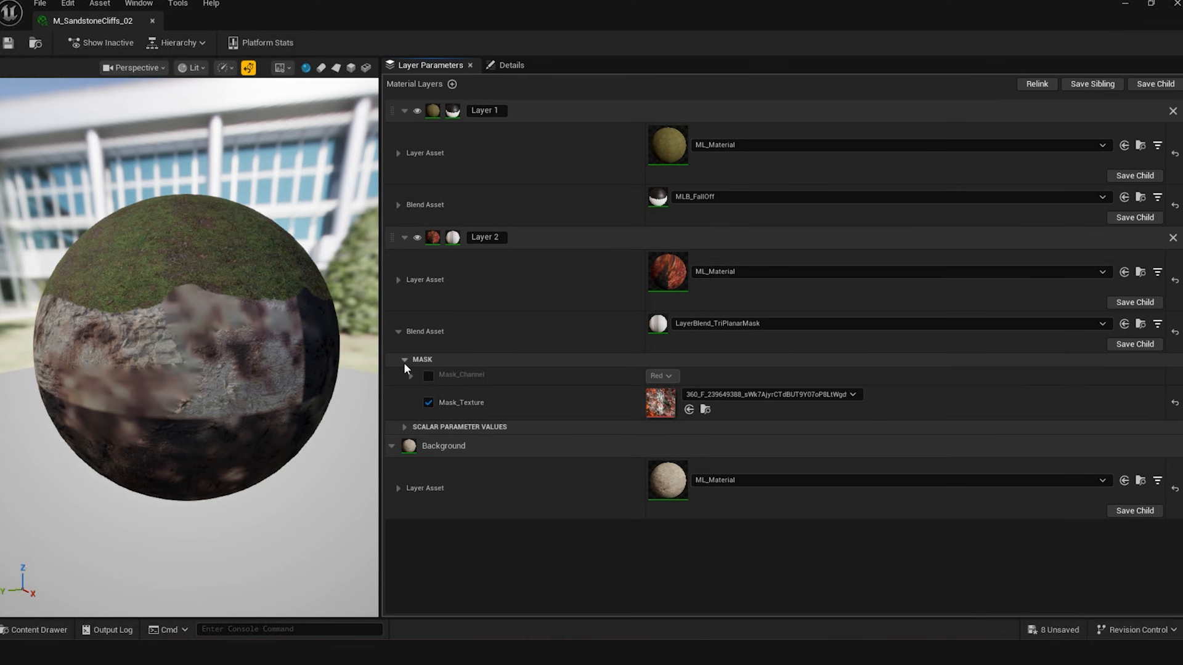
pyautogui.doubleClick(654, 410)
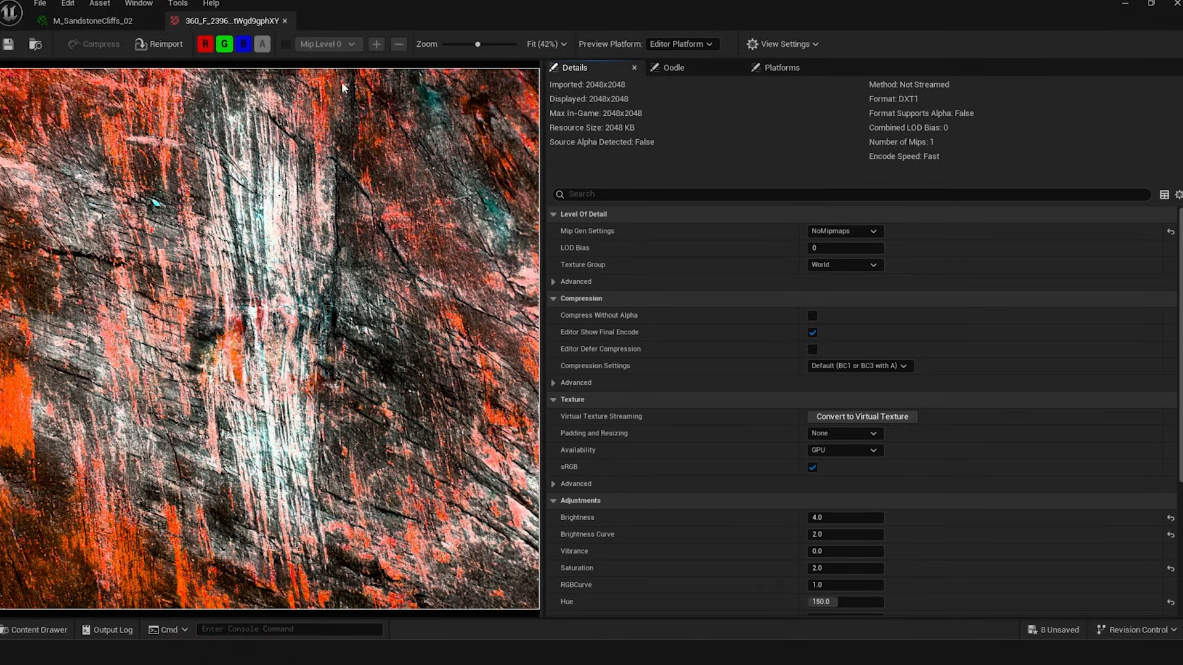
# Compare the mask texture with the M_SandstoneCliffs_02 preview sphere from several angles
pyautogui.click(102, 21)
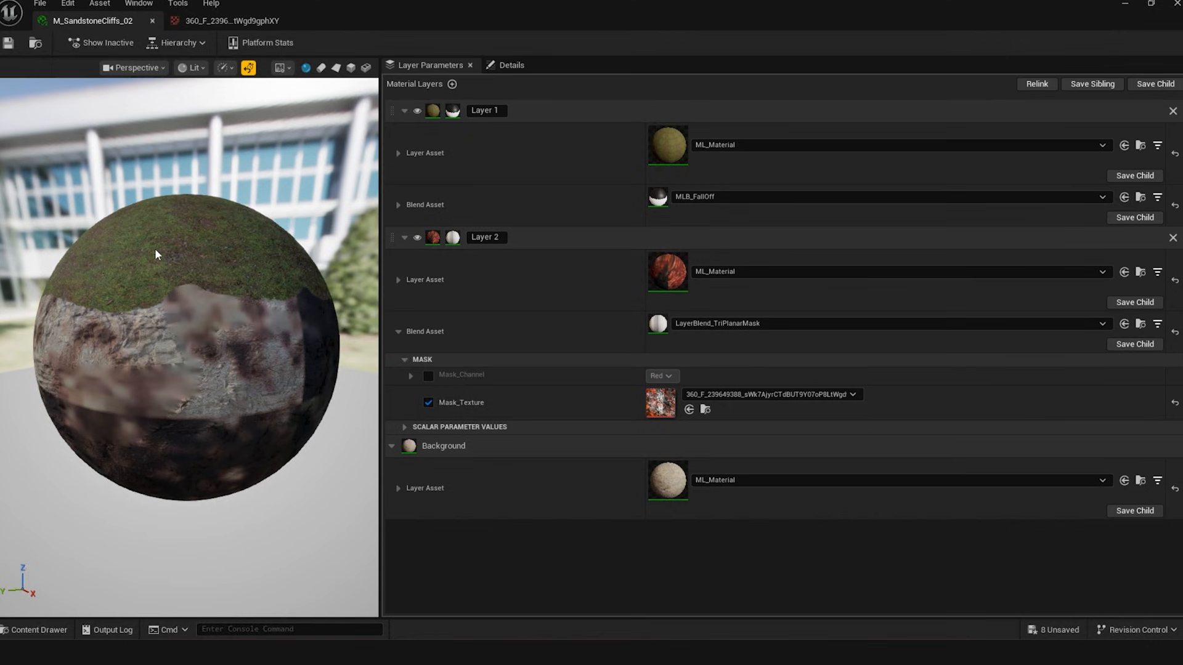
pyautogui.moveTo(213, 317); pyautogui.dragTo(332, 305)
pyautogui.moveTo(150, 353); pyautogui.dragTo(265, 342)
pyautogui.click(213, 22)
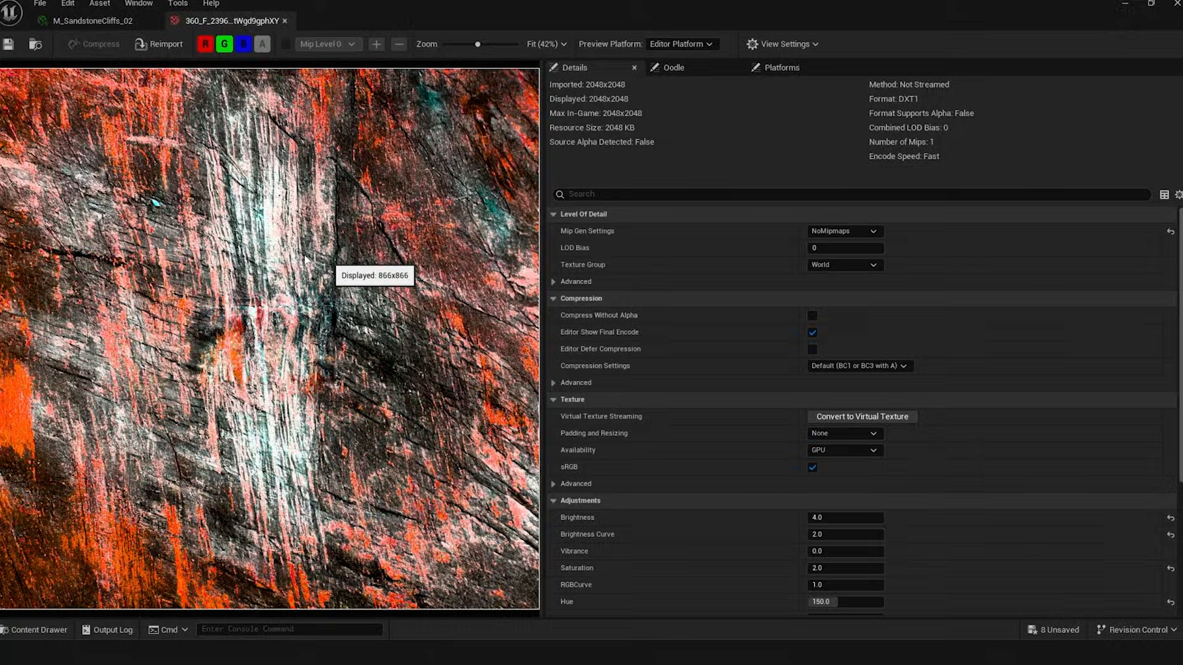
pyautogui.click(92, 23)
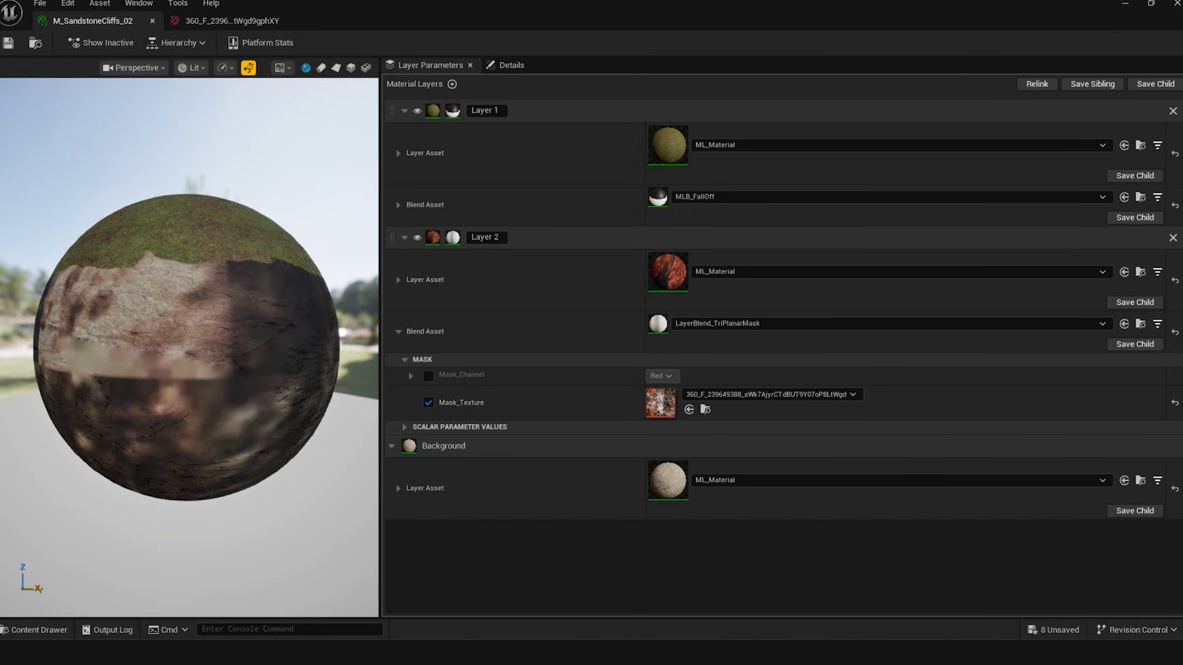
# Expand Layer 2's layer asset and examine its Diffuse, NM and ORDp texture parameters
pyautogui.click(398, 279)
pyautogui.scroll(-1, 430, 393)
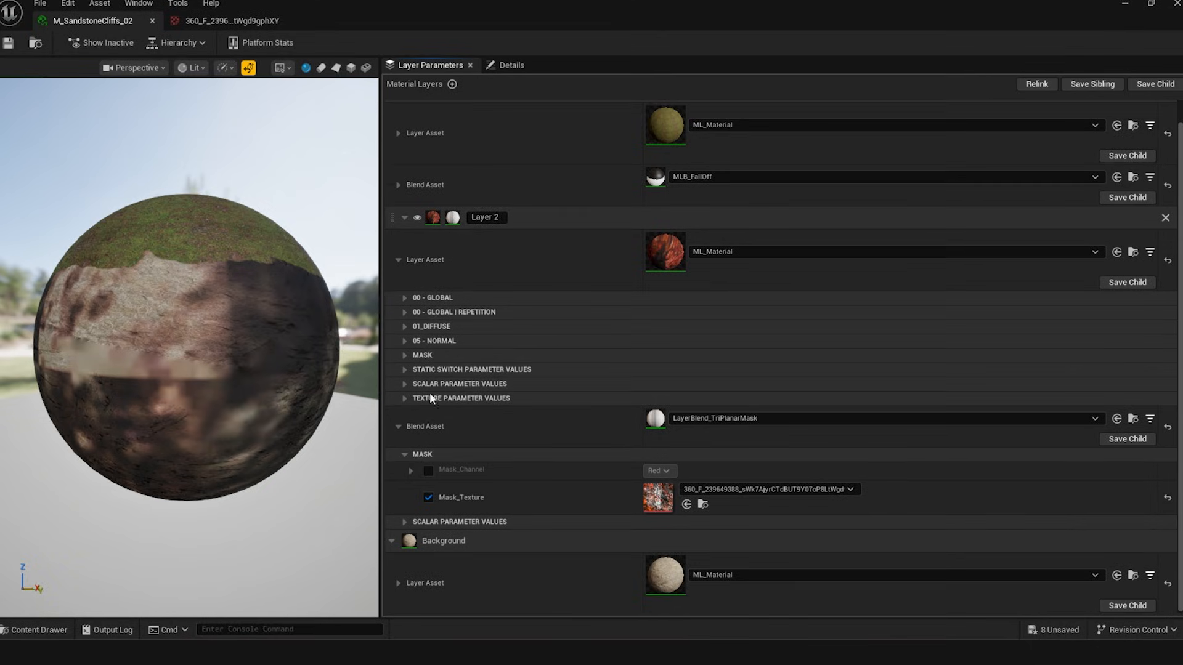
pyautogui.click(404, 400)
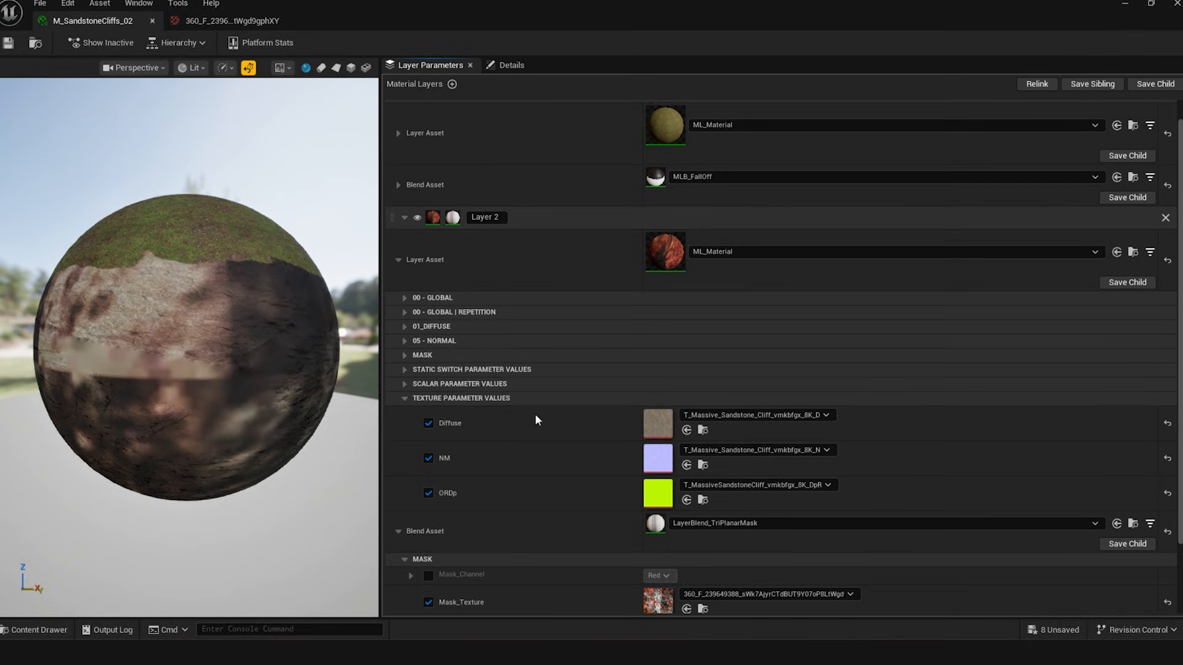
pyautogui.scroll(-3, 534, 412)
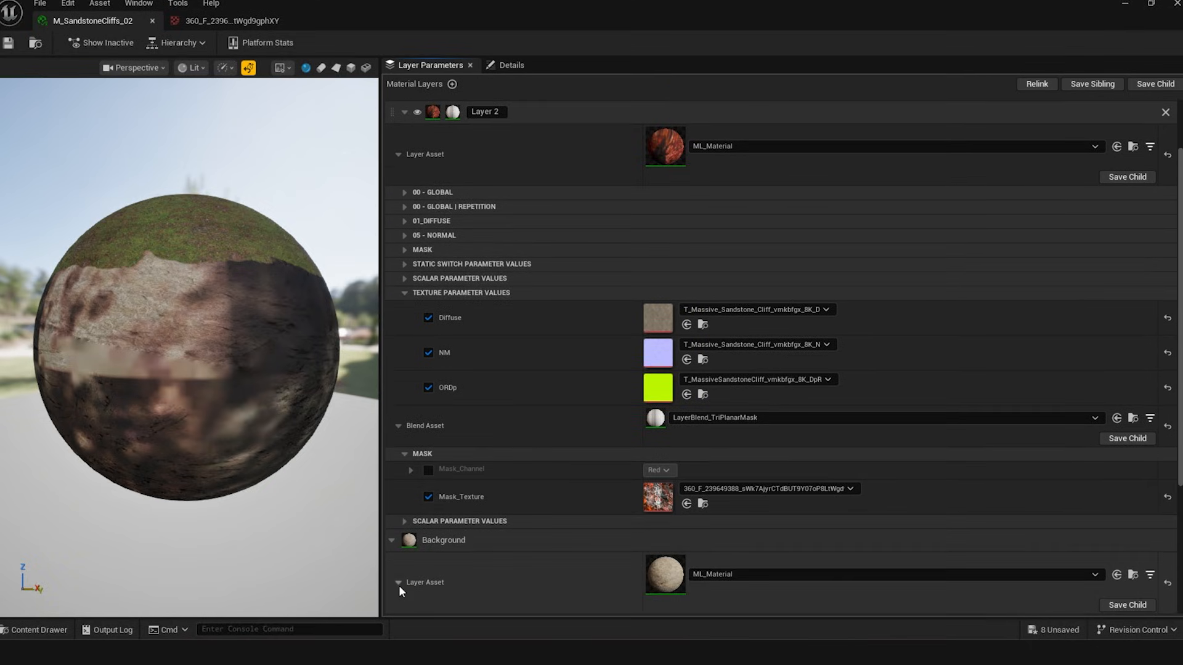
# Expand the Background layer's texture parameters and compare them with those of Layer 2
pyautogui.click(398, 585)
pyautogui.scroll(-3, 445, 504)
pyautogui.click(404, 606)
pyautogui.scroll(-3, 487, 545)
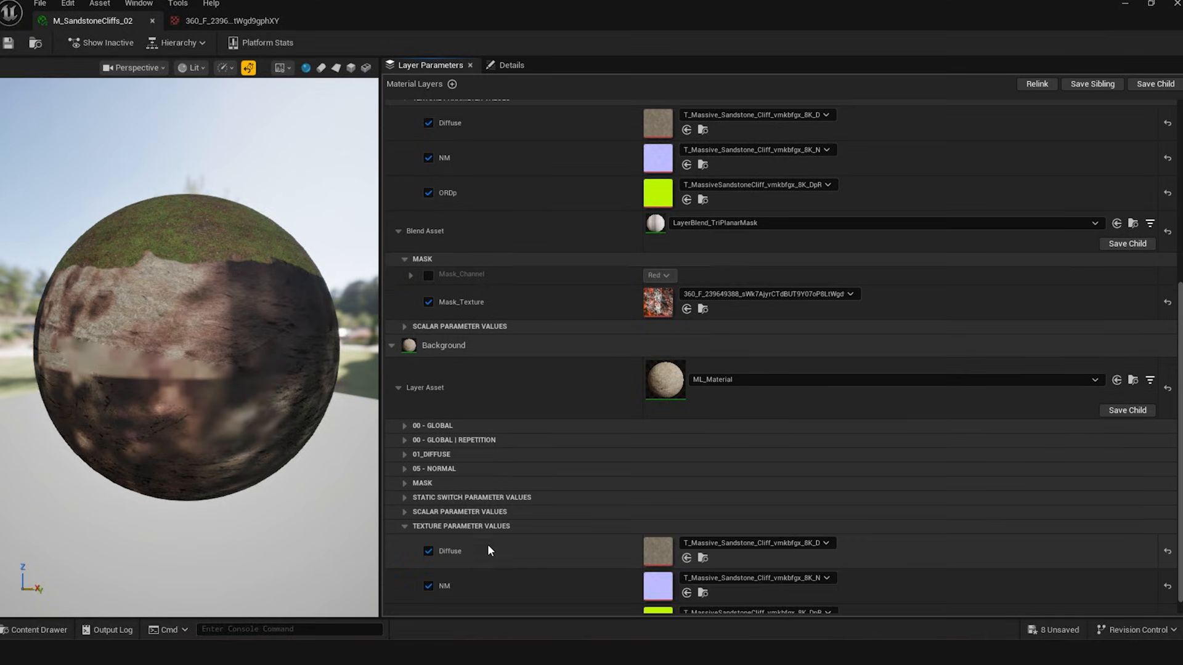
pyautogui.scroll(8, 655, 435)
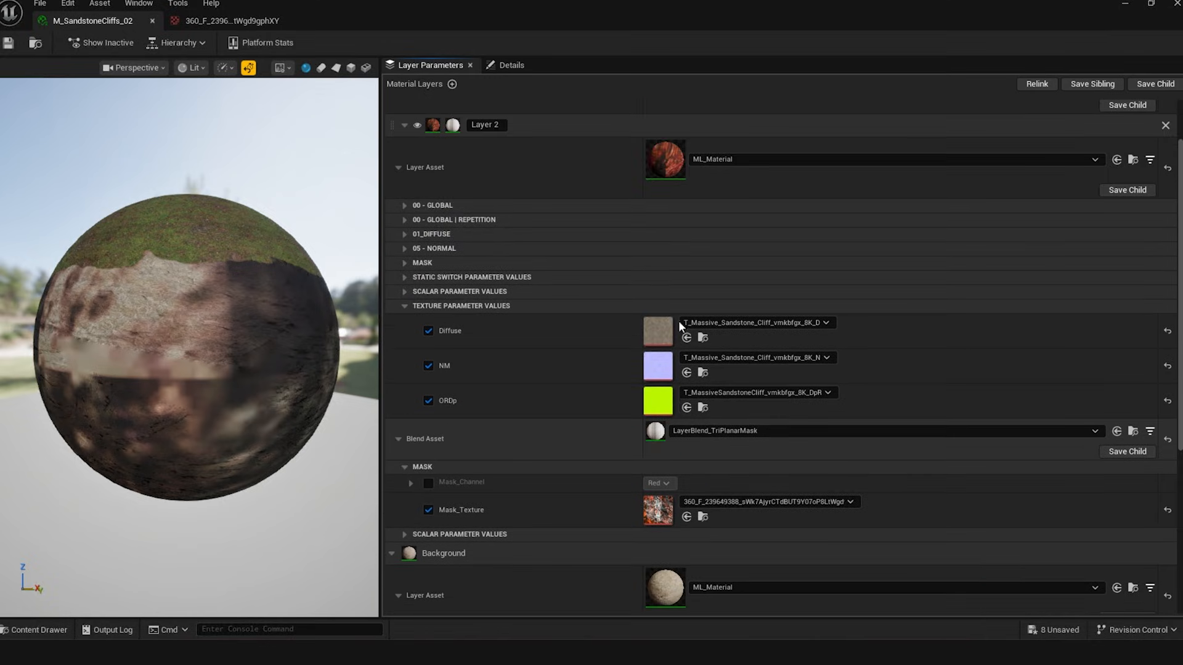
pyautogui.scroll(3, 583, 360)
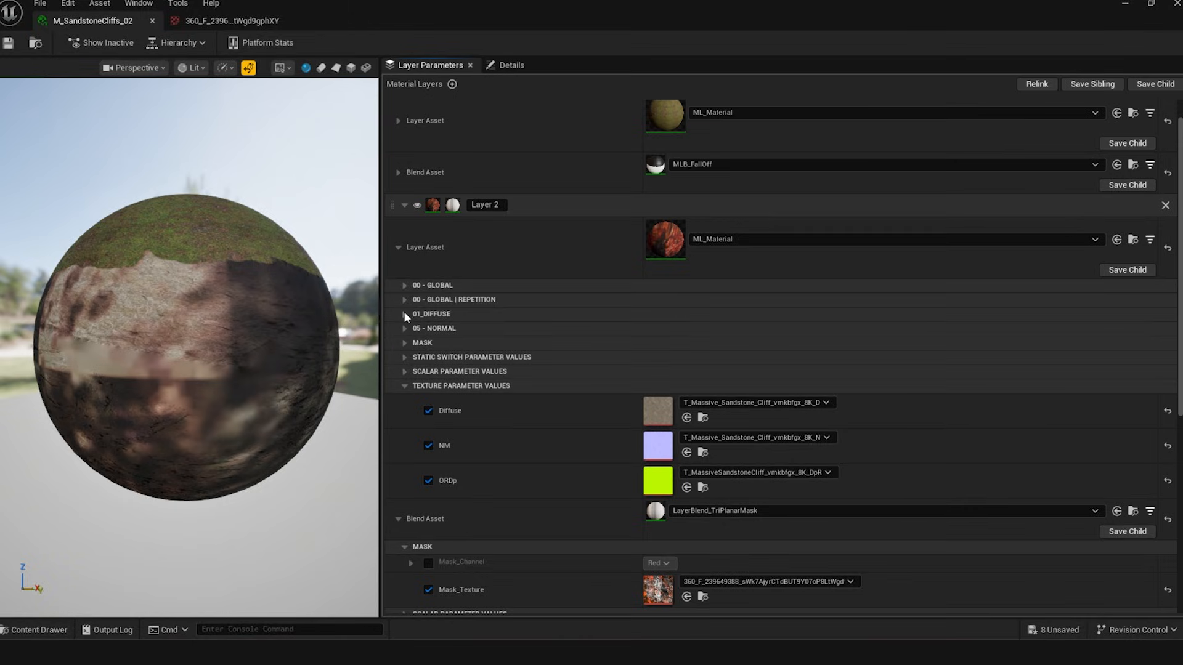
# Check the scalar and static switch parameter values of Layer 2's layer asset
pyautogui.click(404, 372)
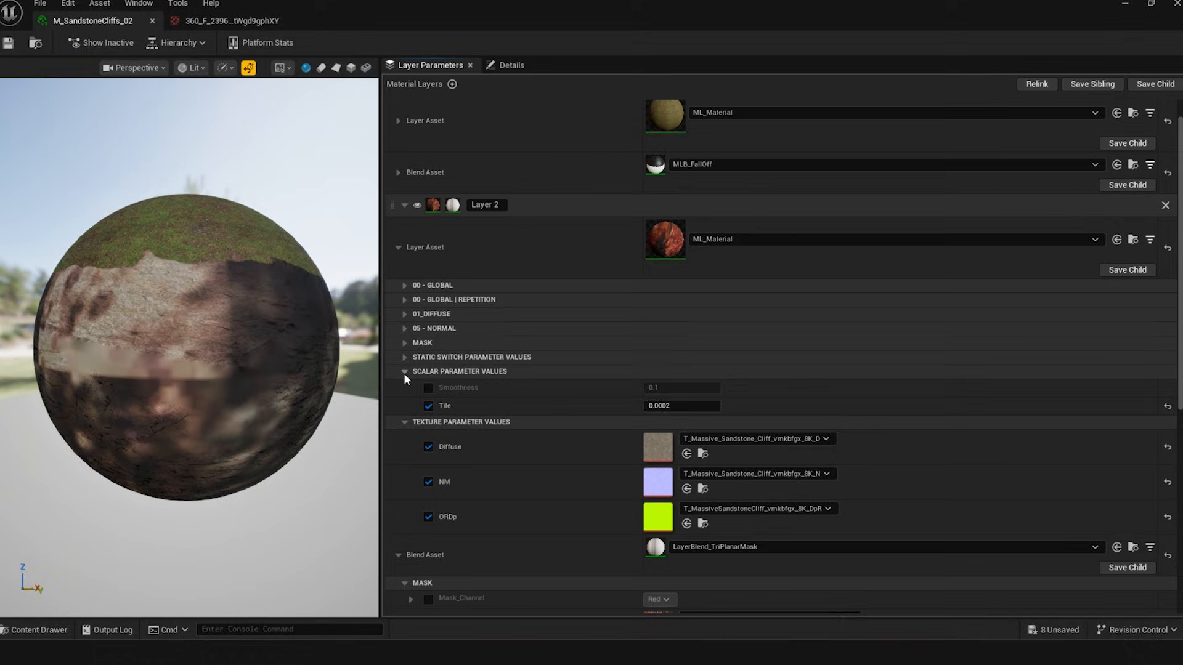
pyautogui.click(404, 373)
pyautogui.click(404, 357)
pyautogui.click(406, 357)
# Turn the Mask_Texture override in Layer 2's layer asset off and back on to compare its effect on the preview
pyautogui.click(405, 343)
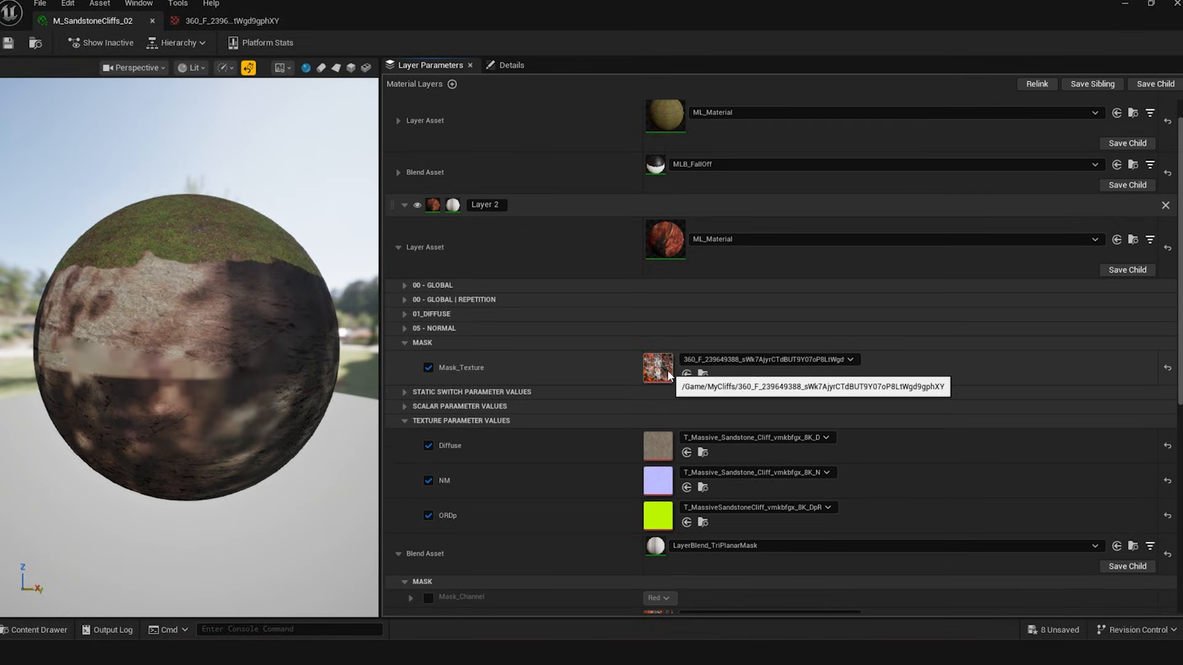
pyautogui.click(429, 367)
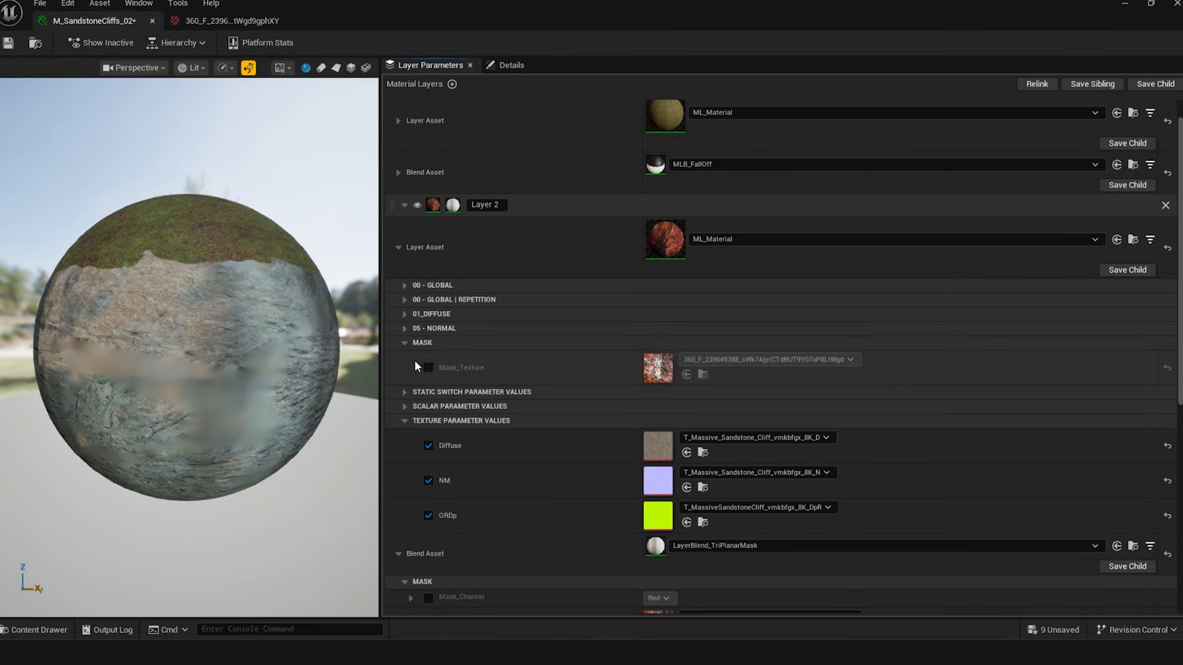
pyautogui.click(427, 368)
pyautogui.moveTo(242, 124); pyautogui.dragTo(335, 139)
# Move the material window aside to reveal the ChineseTemple level, deselect the cliff mesh and view the rock face up close
pyautogui.moveTo(368, 24); pyautogui.dragTo(1011, 113)
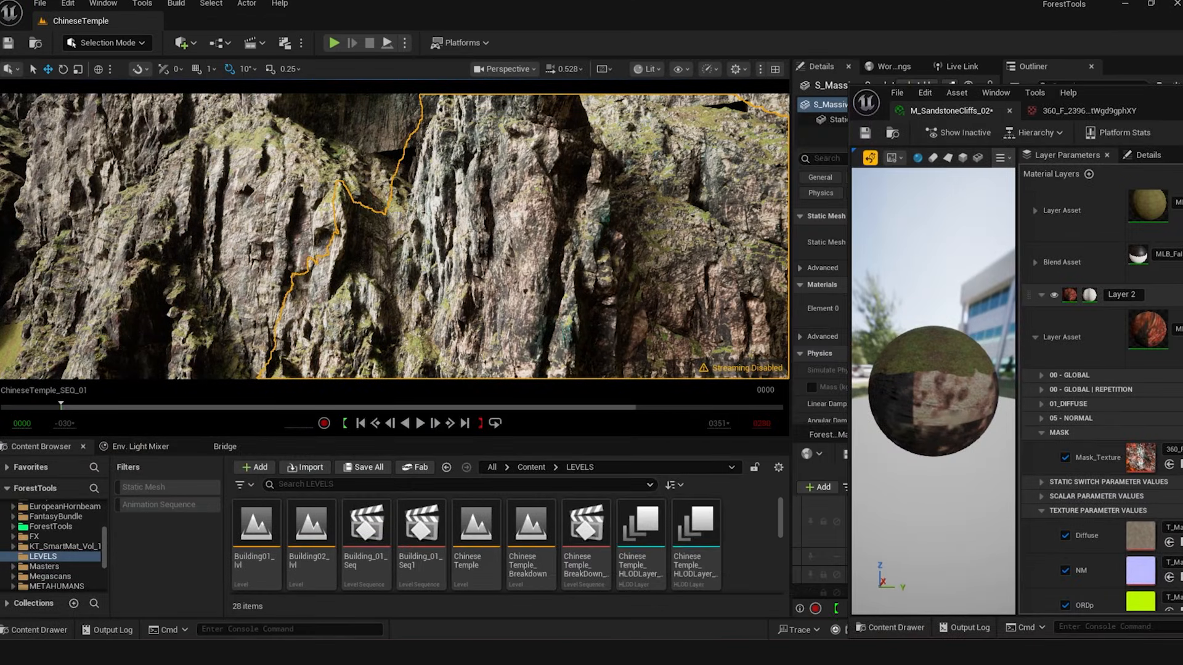
pyautogui.press('Escape')
pyautogui.moveTo(524, 232); pyautogui.dragTo(570, 224, button='right')
pyautogui.press('w')
pyautogui.scroll(2, 576, 220)
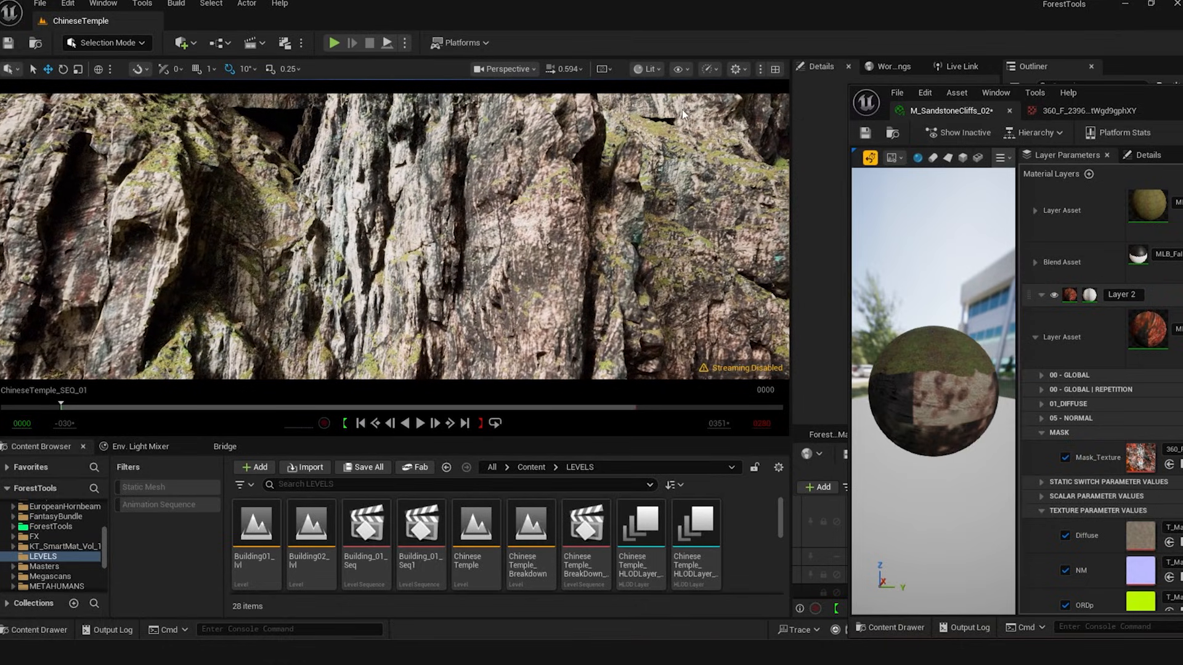
# Reposition the material window beside the level viewport and hide Layer 1 and Layer 2 of M_SandstoneCliffs_02
pyautogui.moveTo(1114, 91); pyautogui.dragTo(1057, 88)
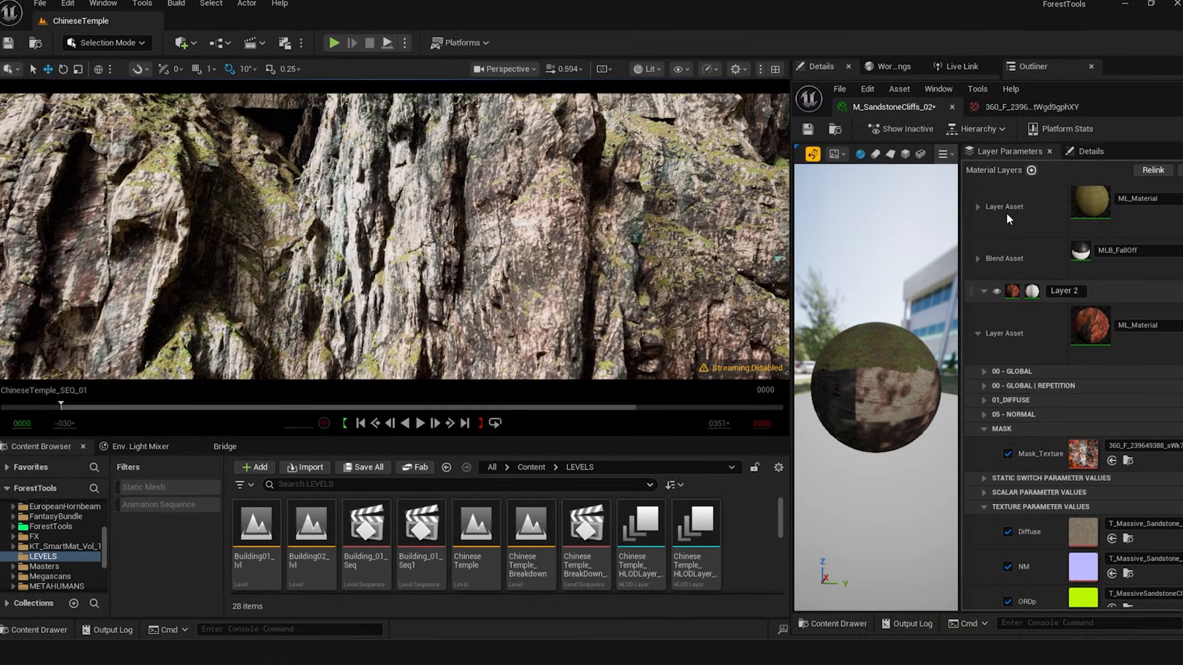
pyautogui.scroll(1, 995, 262)
pyautogui.click(996, 196)
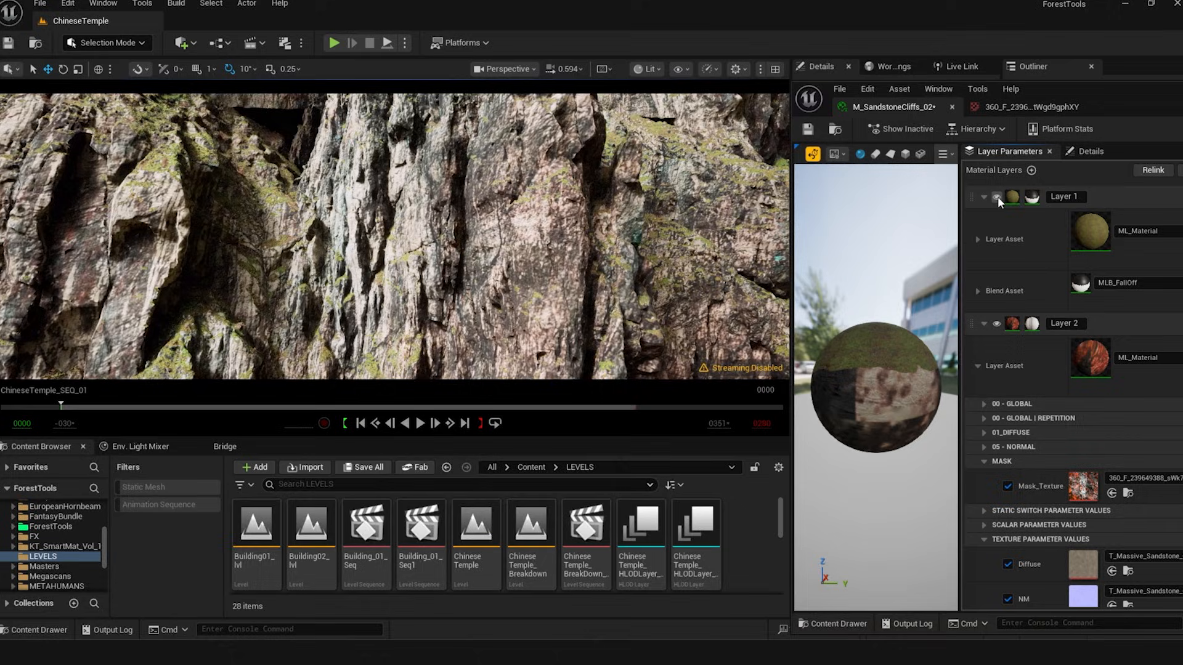
pyautogui.click(996, 324)
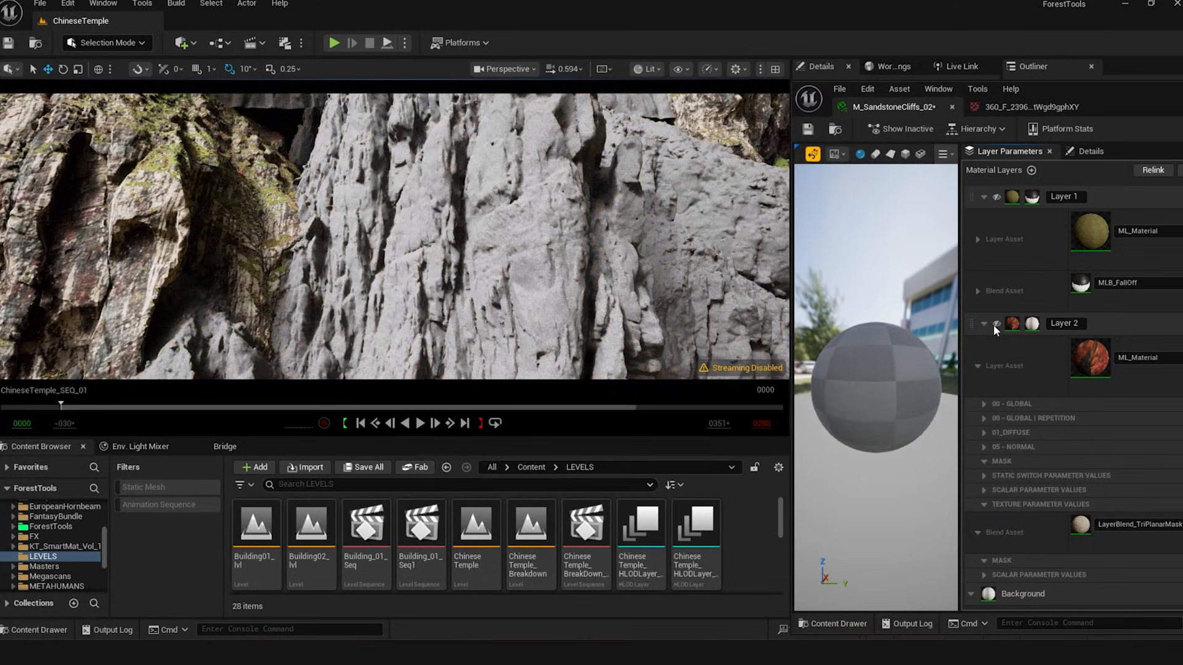
# Collapse the Background layer and move the material window so that its layer parameters are fully on screen
pyautogui.scroll(-5, 1011, 429)
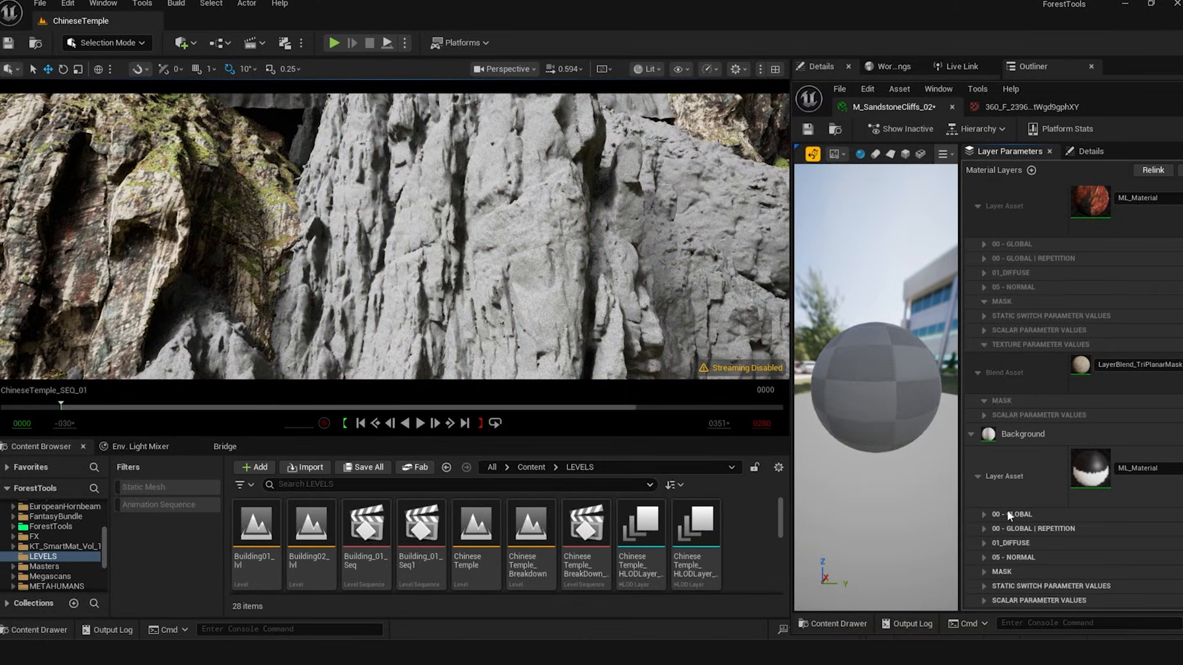
pyautogui.click(970, 434)
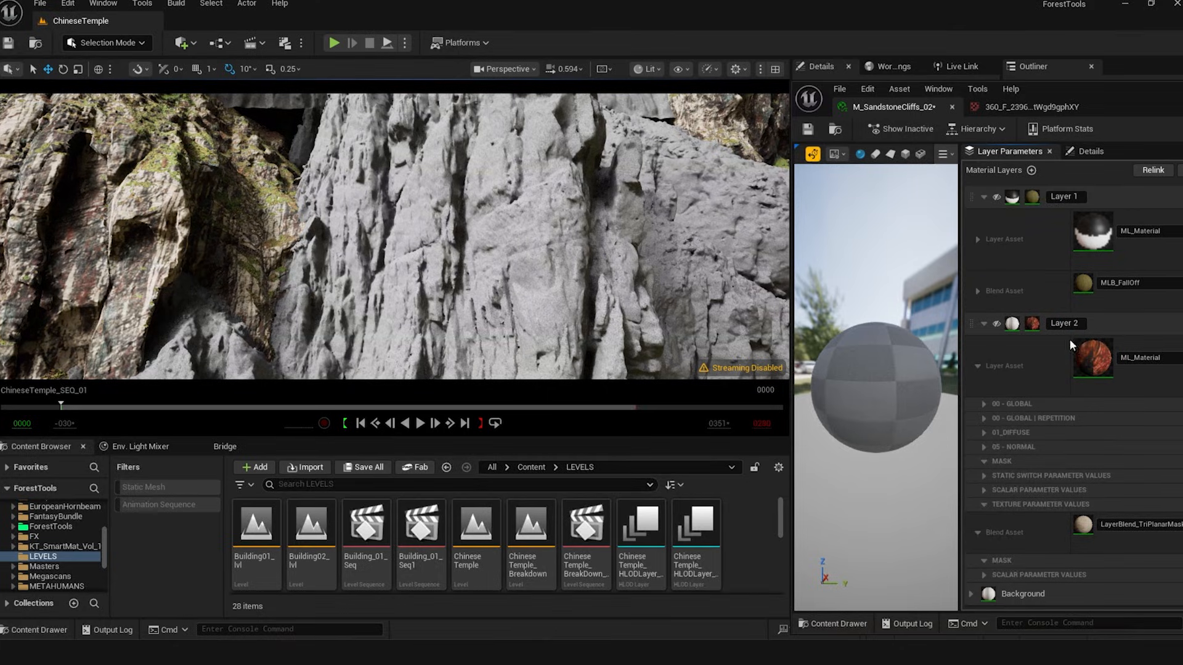
pyautogui.moveTo(1132, 96); pyautogui.dragTo(1004, 85)
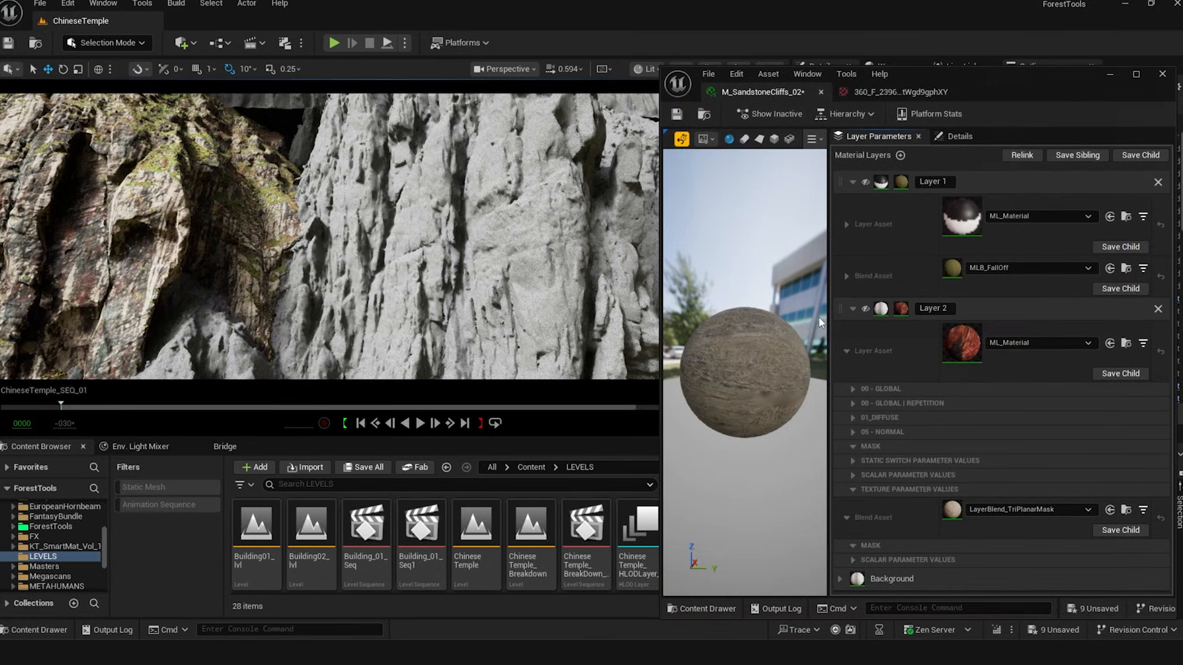
# Narrow the material window to reveal more of the level, then collapse Layer 2 of M_SandstoneCliffs_02 and make it visible again
pyautogui.moveTo(829, 316); pyautogui.dragTo(813, 316)
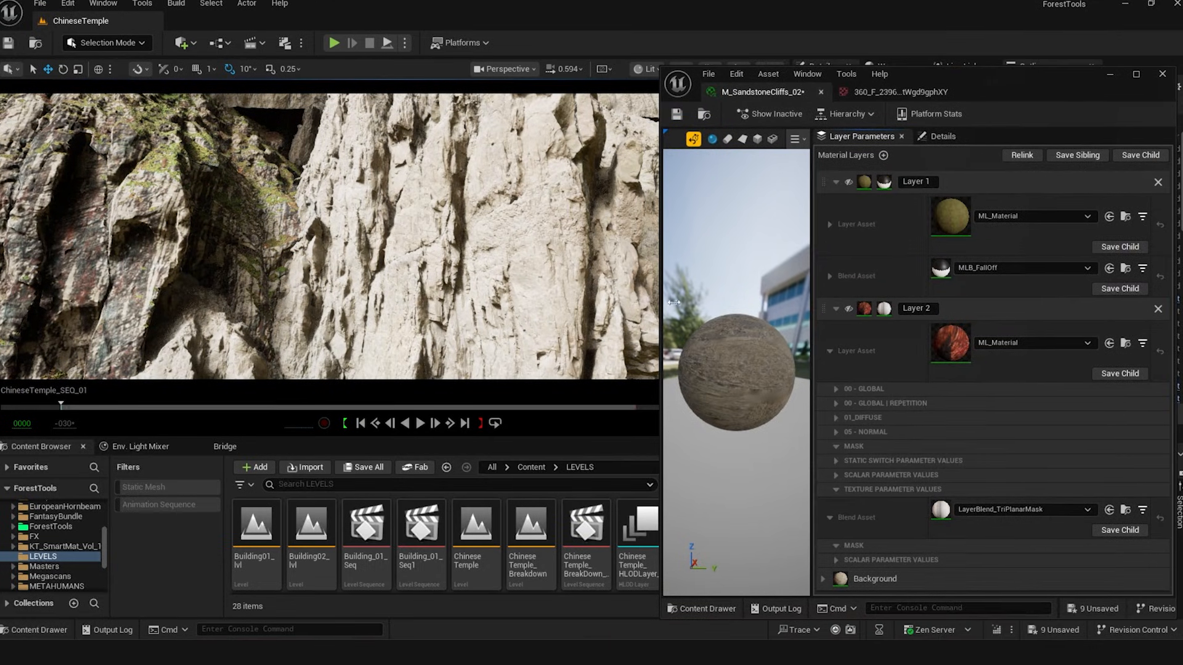
pyautogui.moveTo(661, 336); pyautogui.dragTo(776, 339)
pyautogui.moveTo(469, 246)
pyautogui.mouseDown(button='right')
pyautogui.moveTo(476, 233)
pyautogui.moveTo(505, 246)
pyautogui.moveTo(478, 251)
pyautogui.moveTo(461, 235)
pyautogui.mouseUp(button='right')
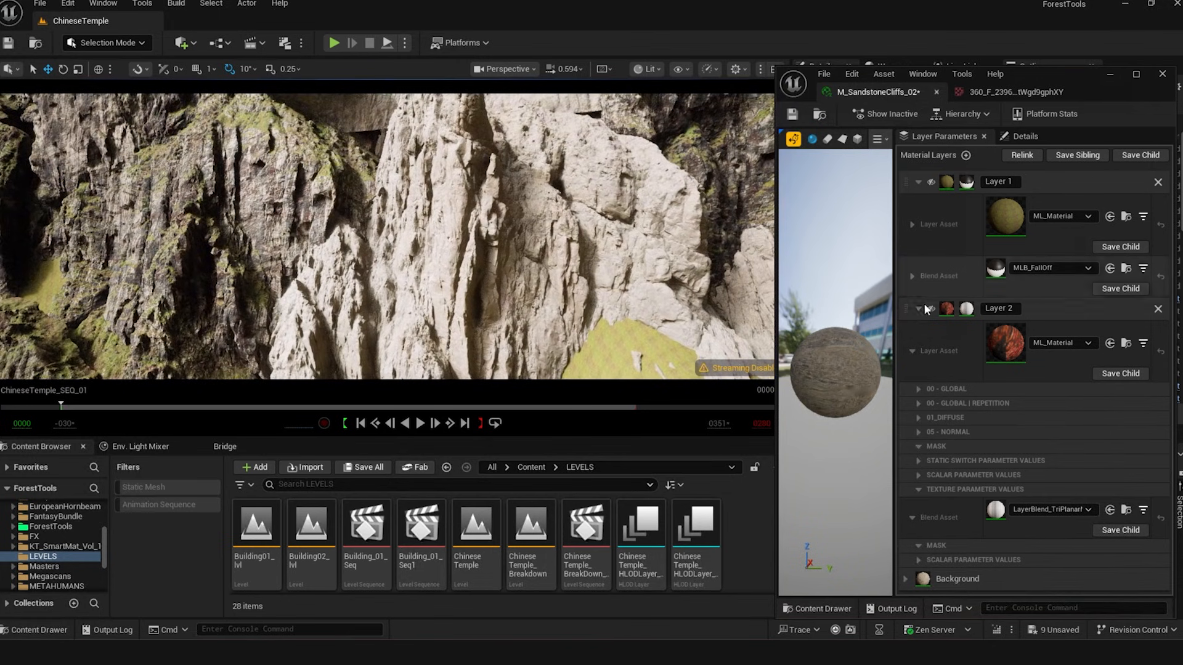
pyautogui.click(918, 309)
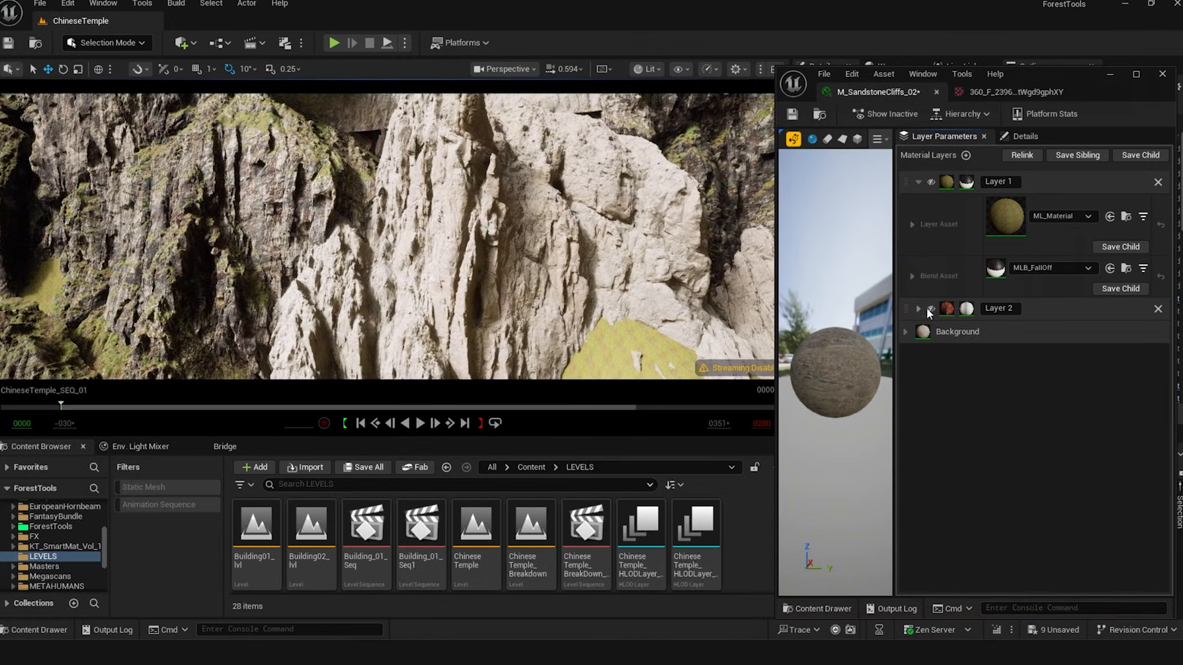
pyautogui.click(931, 308)
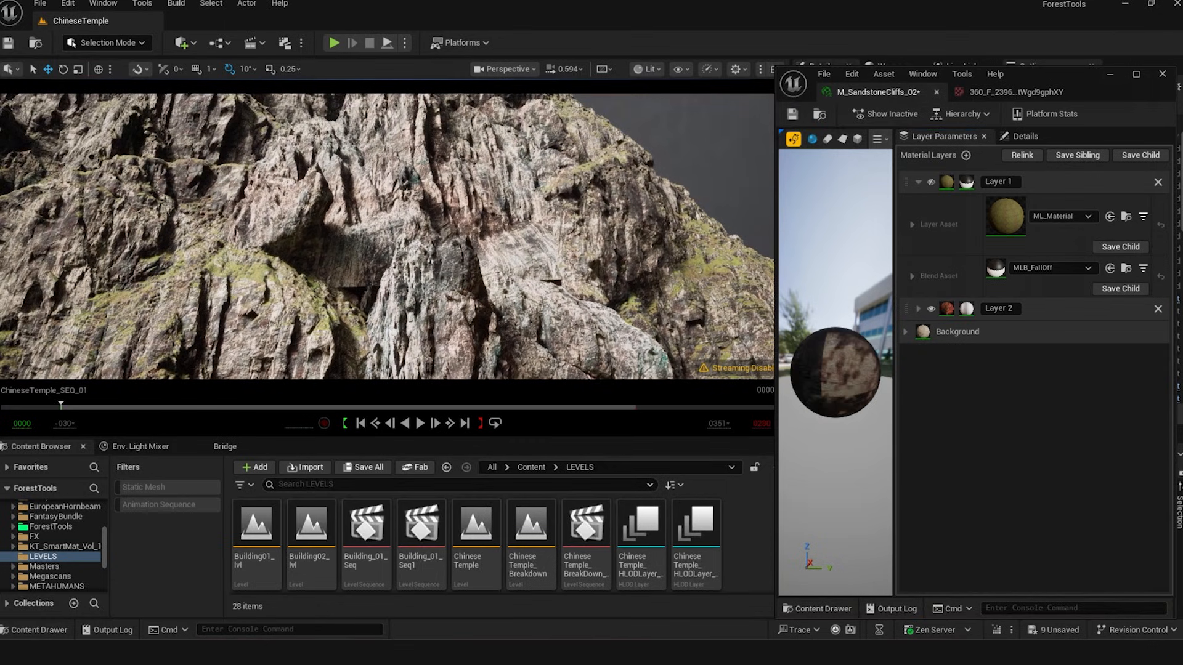
# View the cliffs in Path Tracing mode with Layer 1 visible again, and return the level viewport to Lit
pyautogui.click(647, 69)
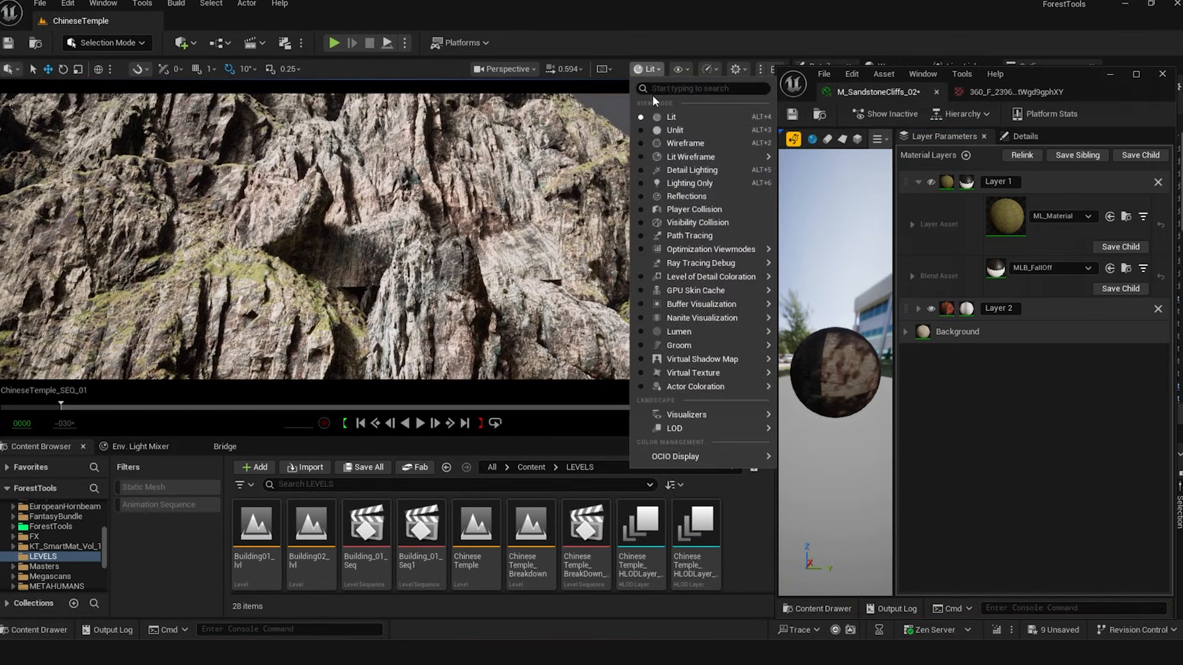
pyautogui.click(689, 236)
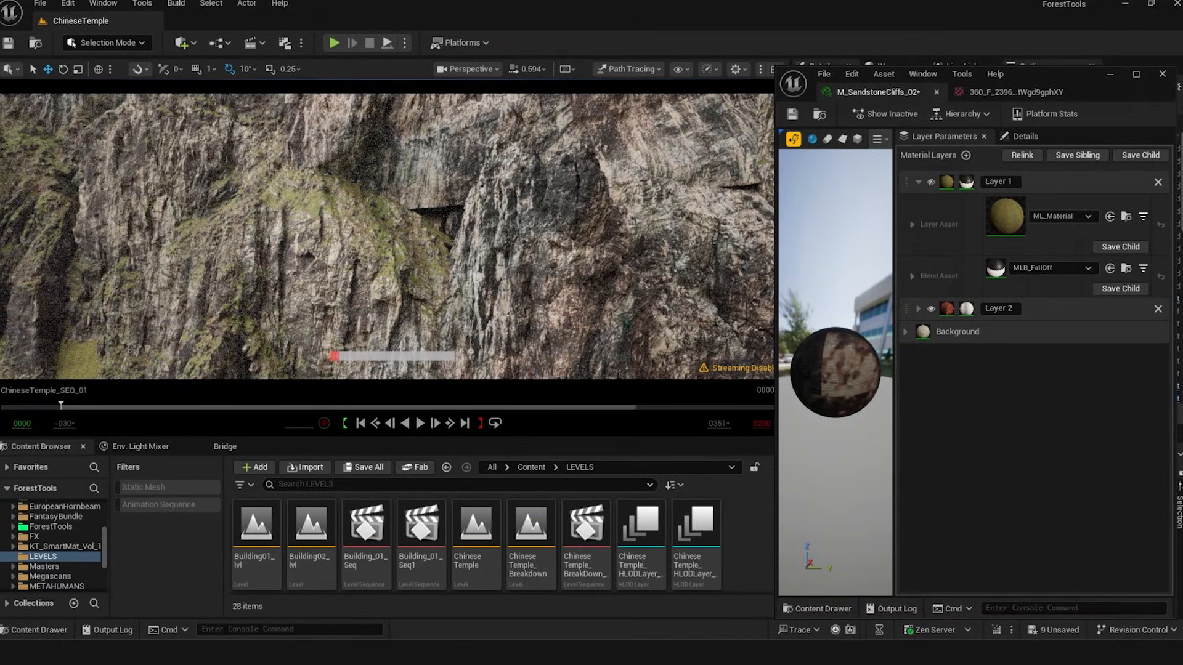
pyautogui.moveTo(386, 237); pyautogui.dragTo(454, 299, button='right')
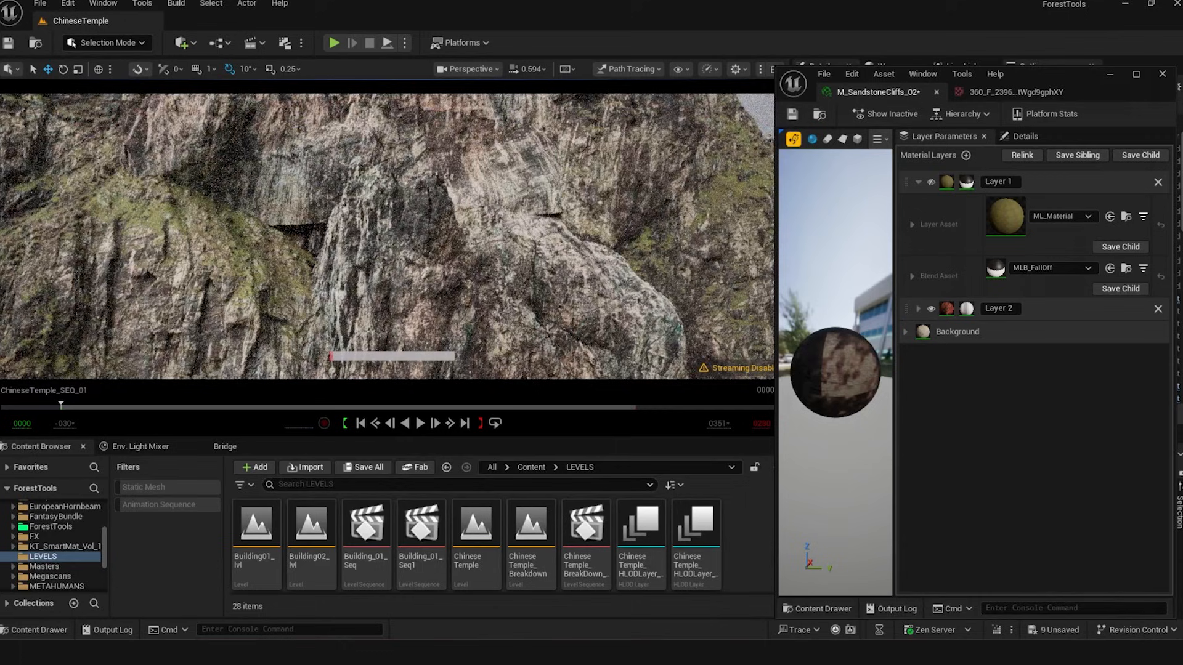
pyautogui.moveTo(387, 236); pyautogui.dragTo(383, 259, button='right')
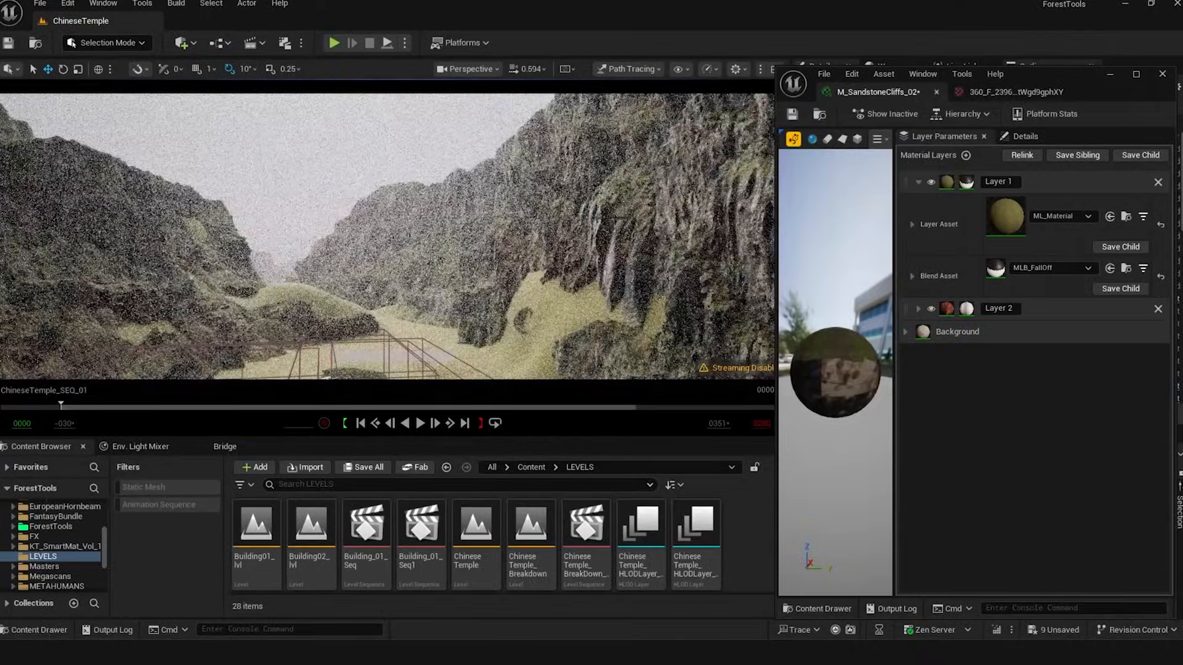
pyautogui.click(625, 69)
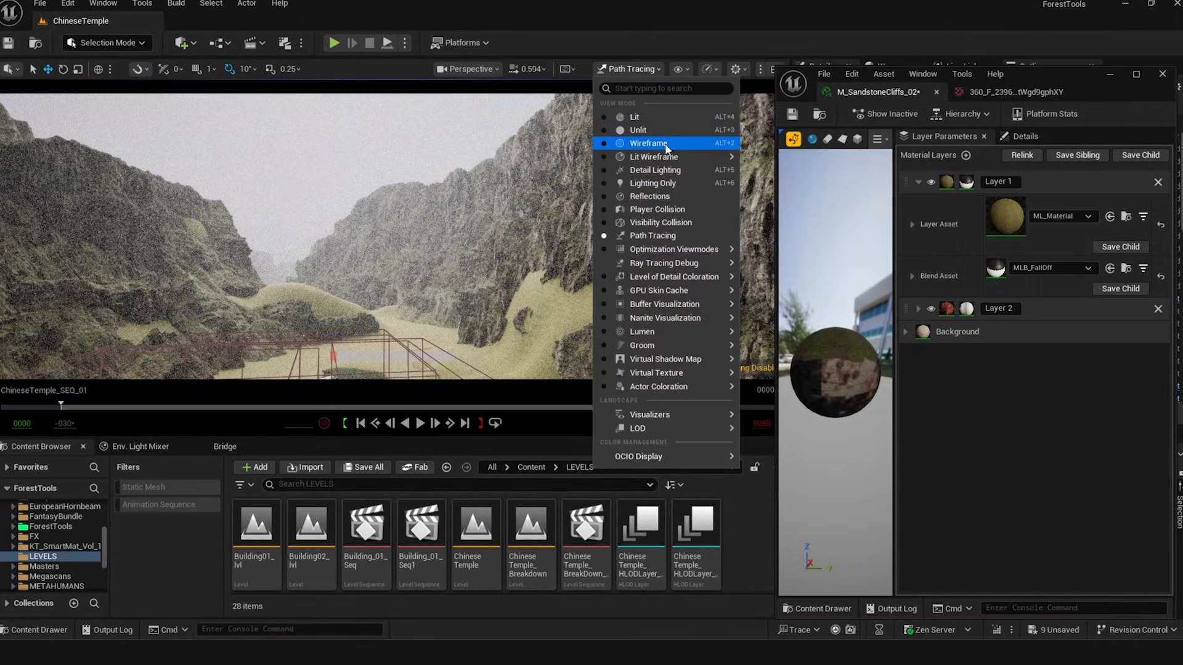
pyautogui.click(631, 119)
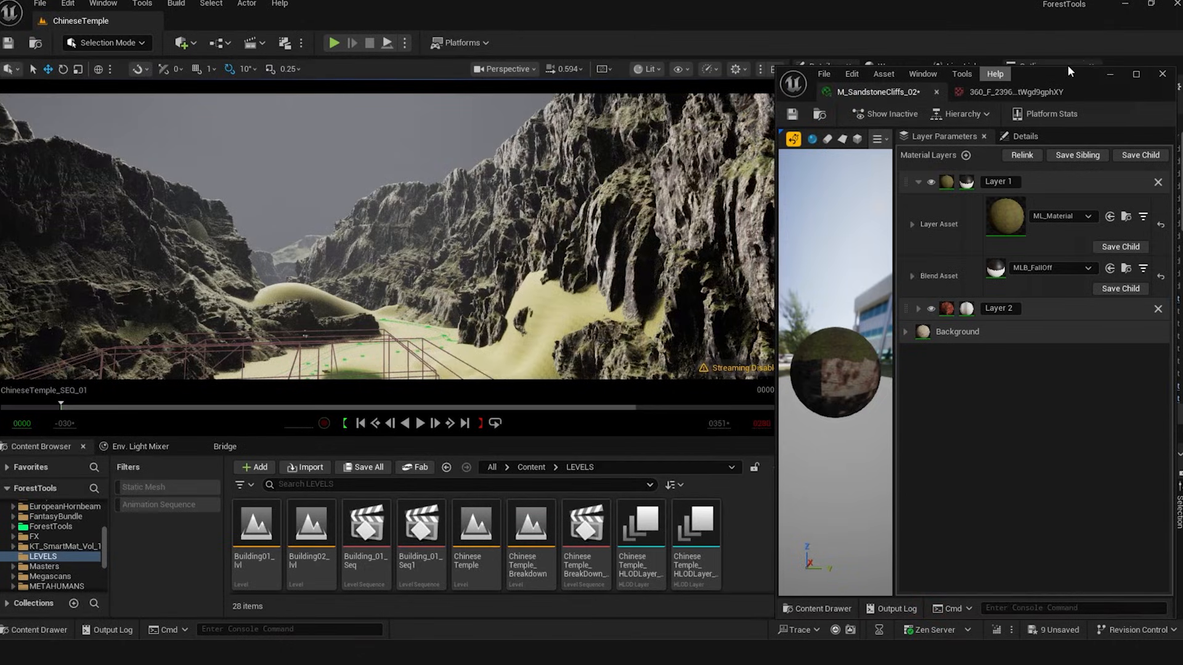
# Clear the material window from the level editor and unhide the FT folder to view the foliage on the cliffs and around the temple
pyautogui.moveTo(1076, 73); pyautogui.dragTo(948, 111)
pyautogui.click(947, 113)
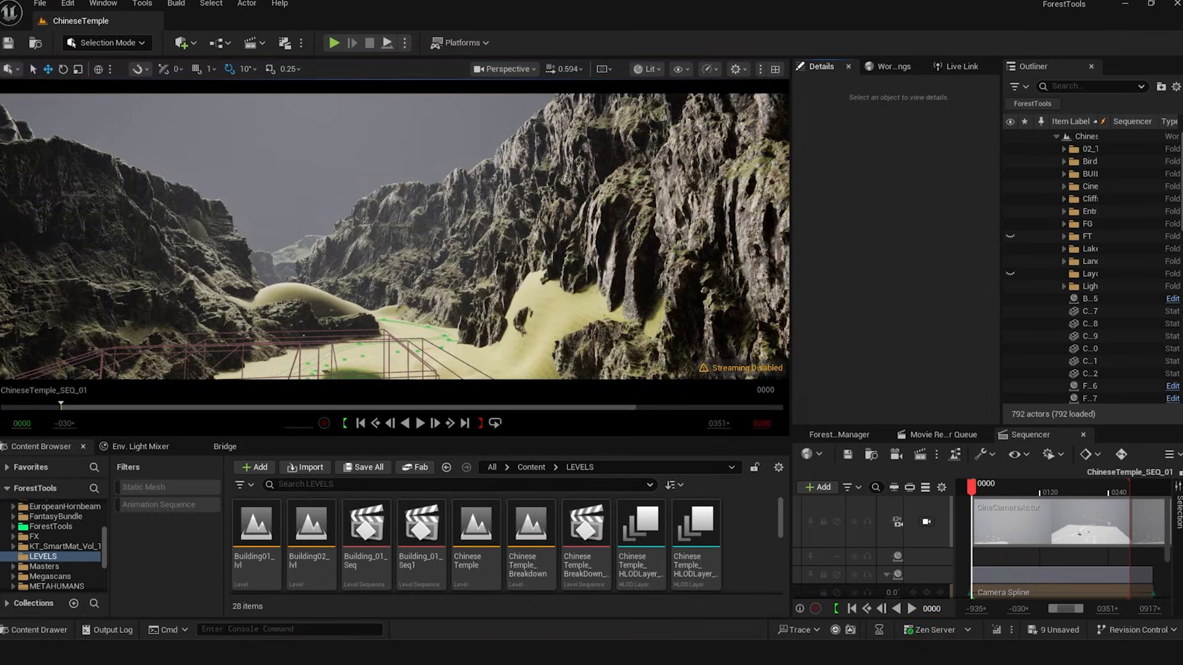
pyautogui.click(1011, 236)
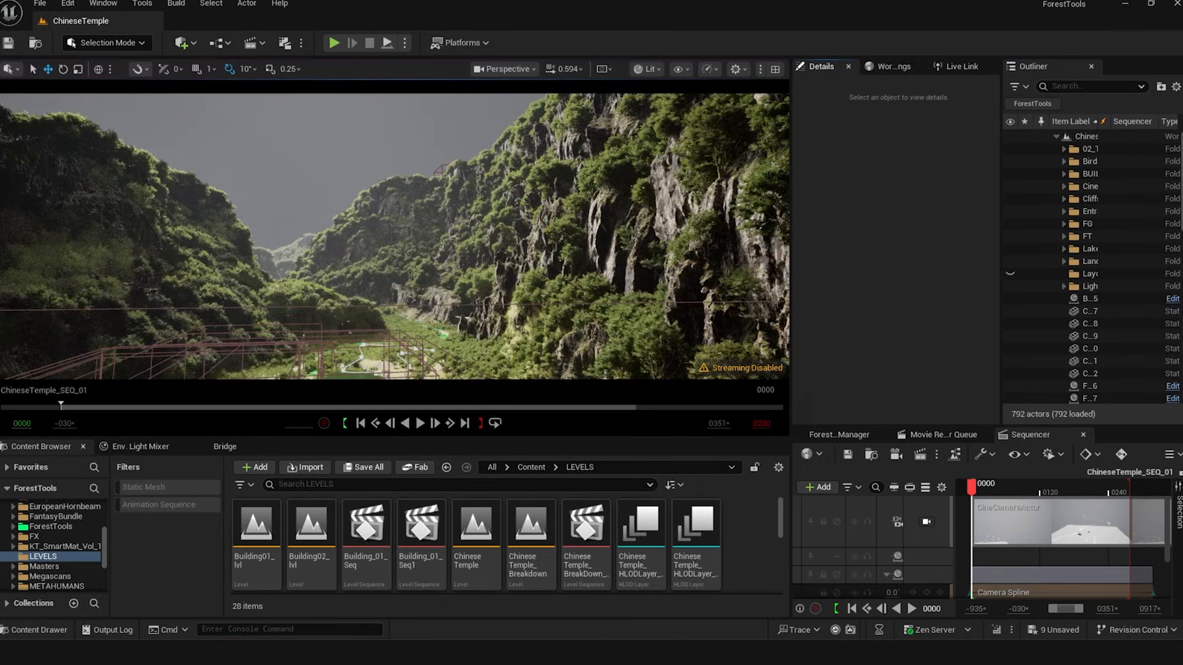
pyautogui.moveTo(554, 246); pyautogui.dragTo(650, 247, button='right')
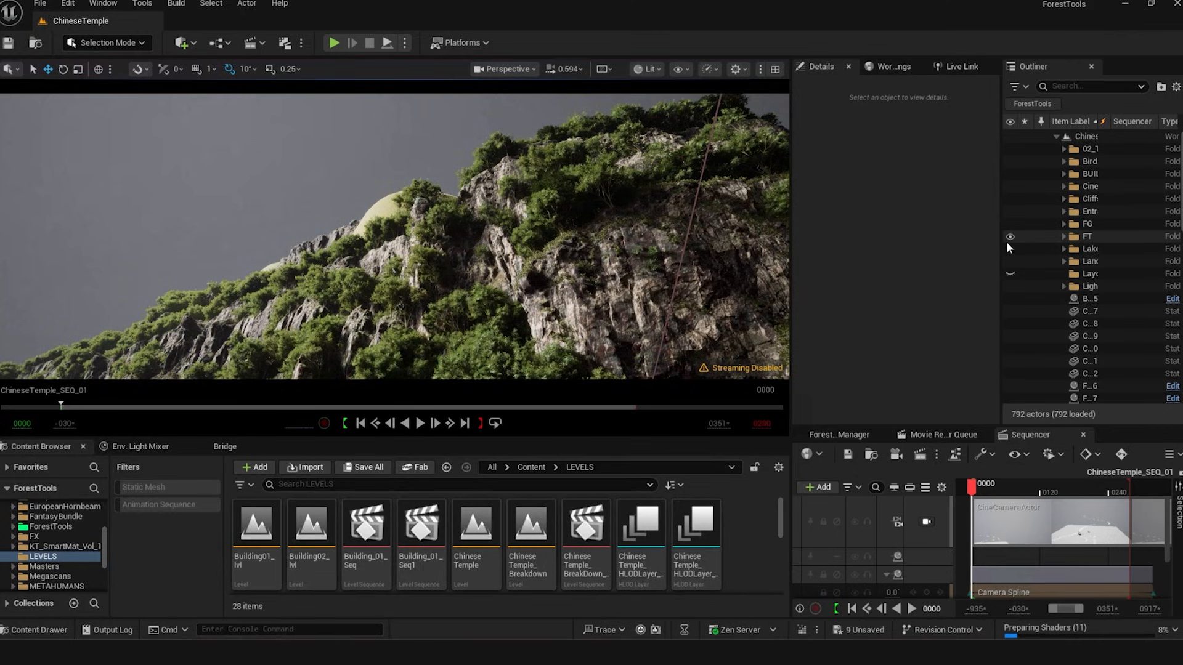
pyautogui.moveTo(616, 246); pyautogui.dragTo(490, 382, button='right')
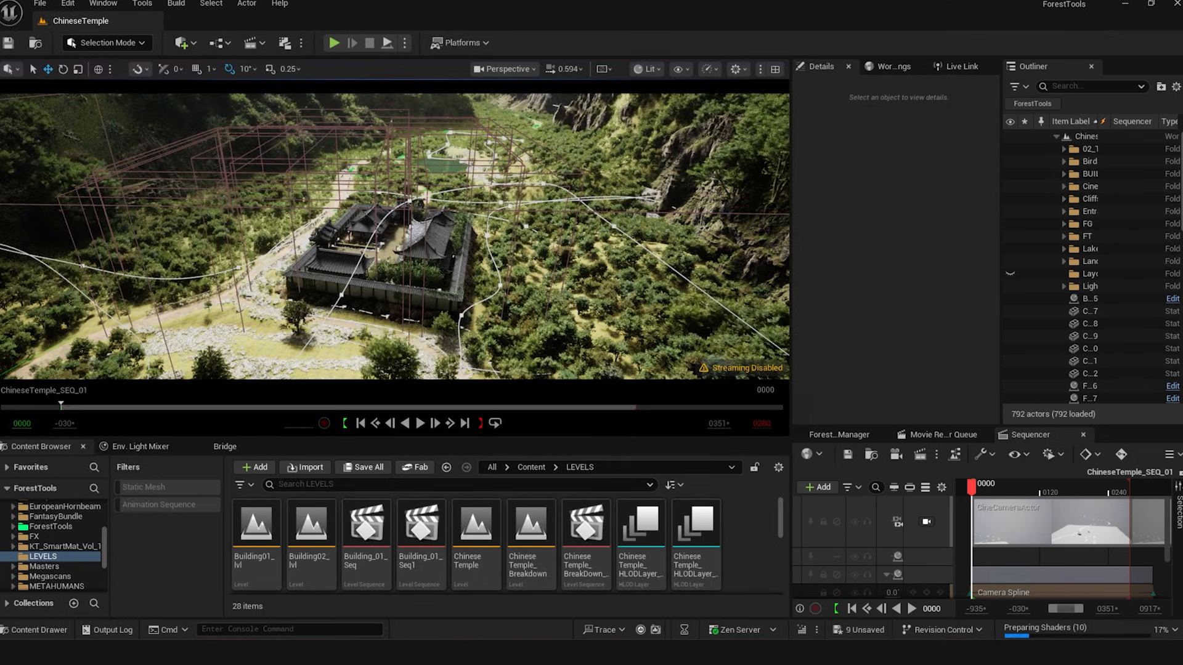
pyautogui.moveTo(490, 382); pyautogui.dragTo(493, 404, button='right')
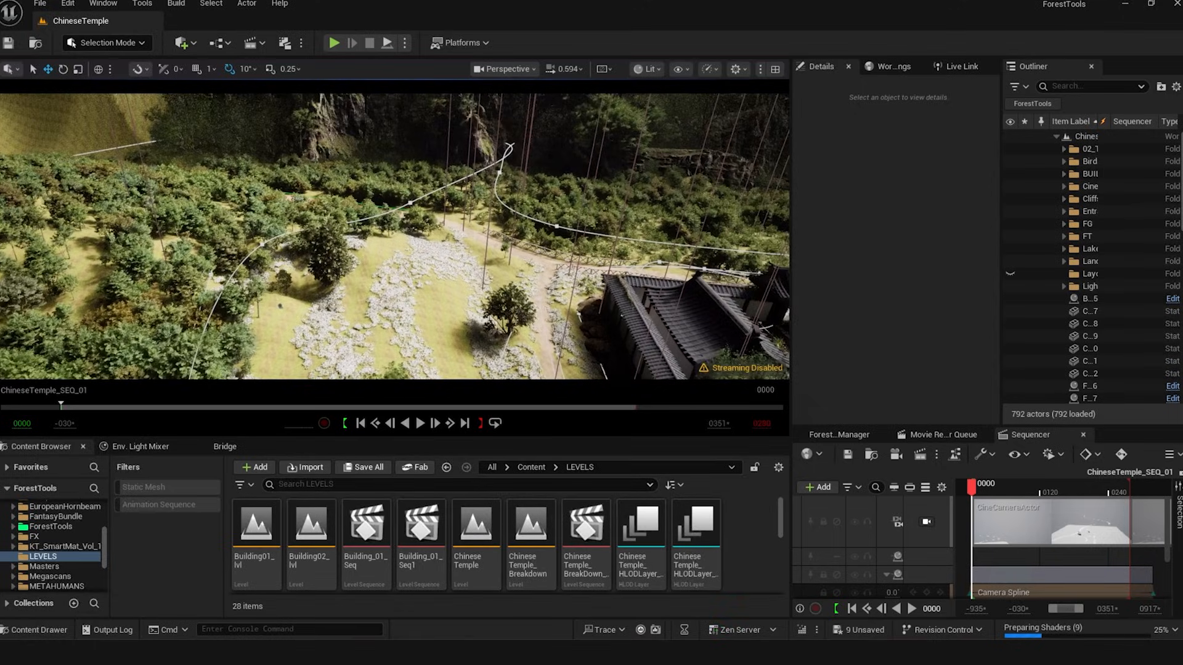
# Select the FT_FG_Cliff_Trees_2 actor, locate the static mesh of its Meshes Index 0 in the content browser, and deselect the actor
pyautogui.moveTo(394, 236); pyautogui.dragTo(302, 265, button='right')
pyautogui.scroll(3, 247, 216)
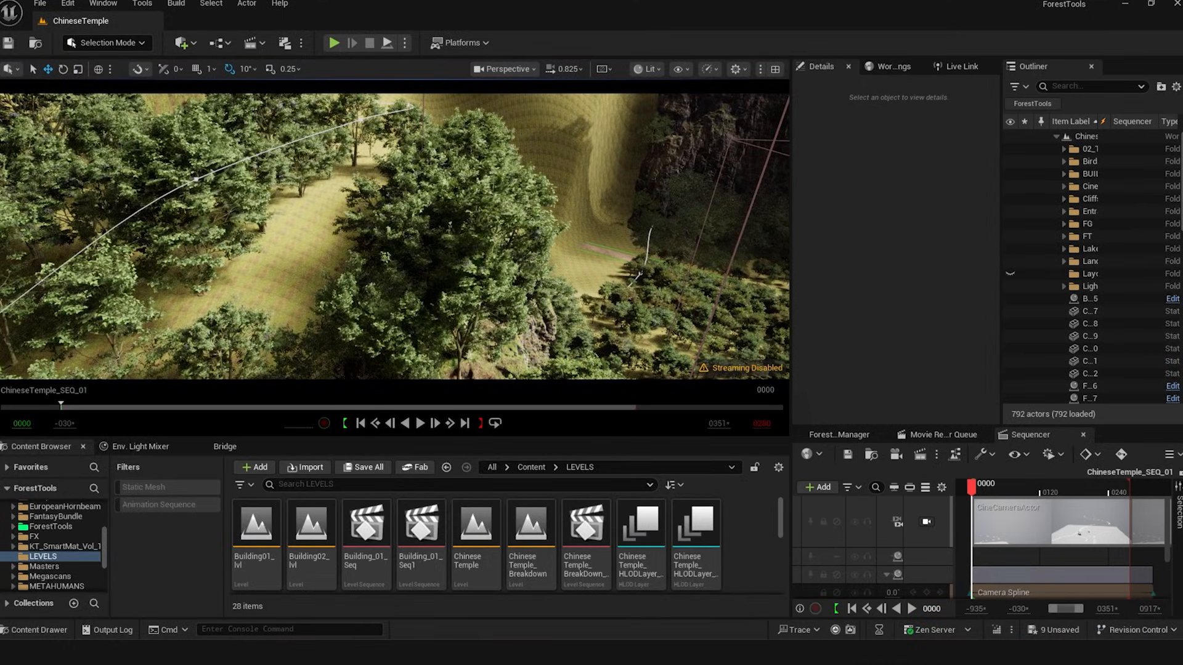
pyautogui.click(443, 246)
pyautogui.moveTo(443, 247); pyautogui.dragTo(469, 206, button='right')
pyautogui.click(800, 379)
pyautogui.scroll(-1, 826, 364)
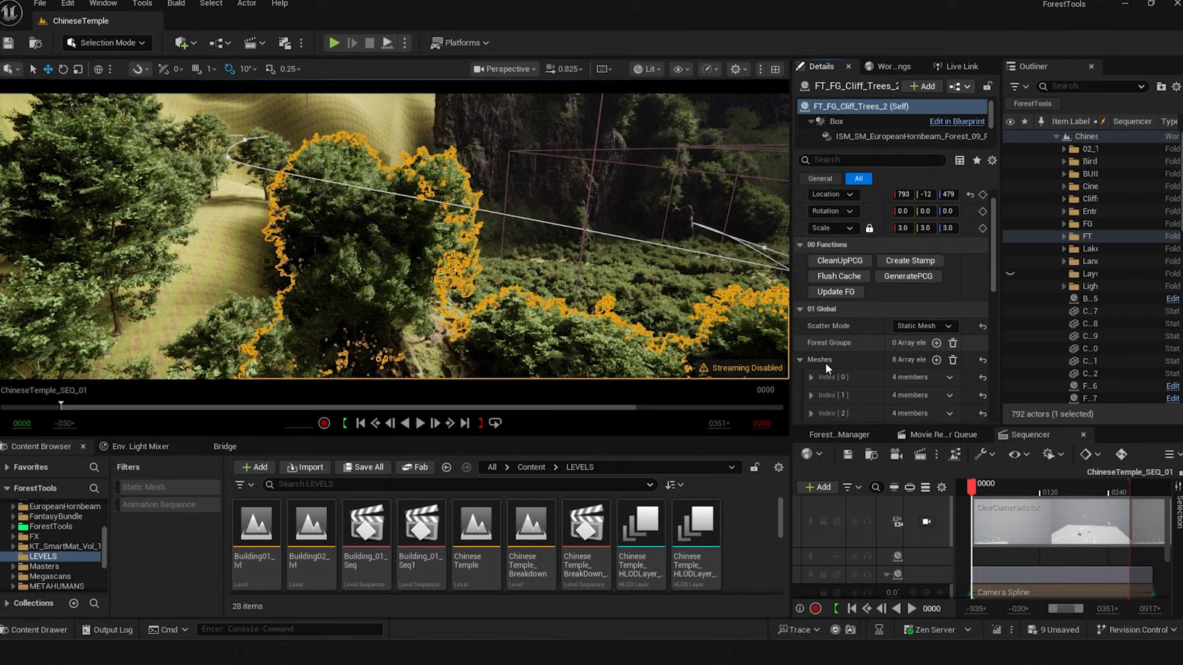
pyautogui.scroll(-4, 814, 326)
pyautogui.click(811, 297)
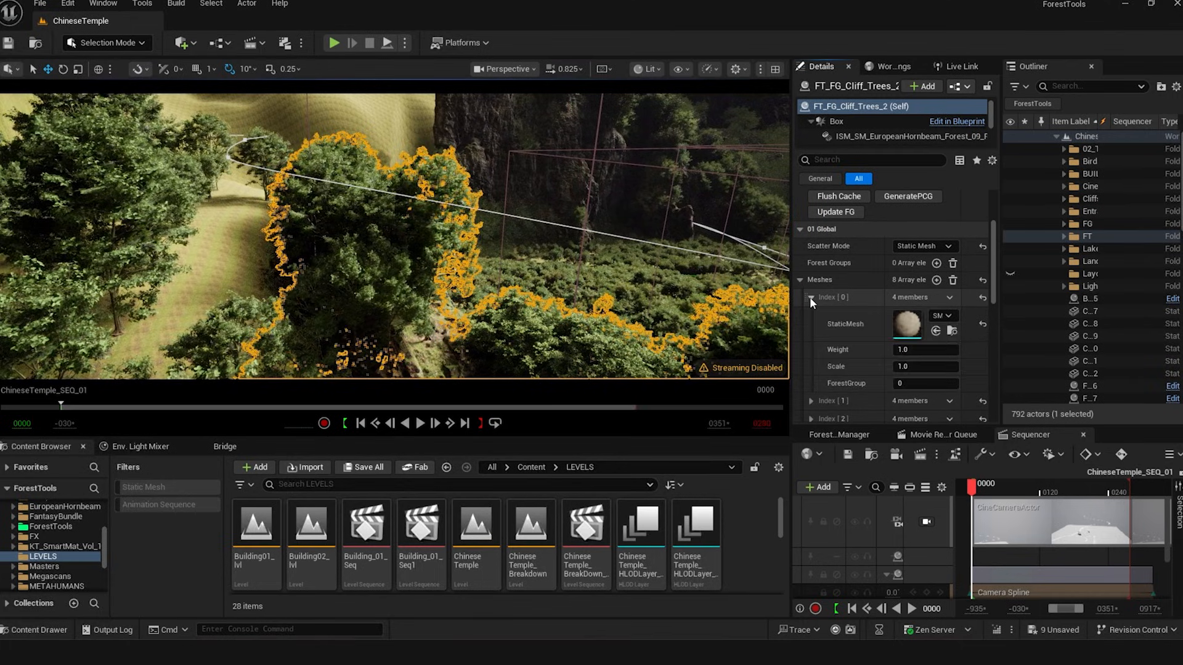
pyautogui.click(952, 332)
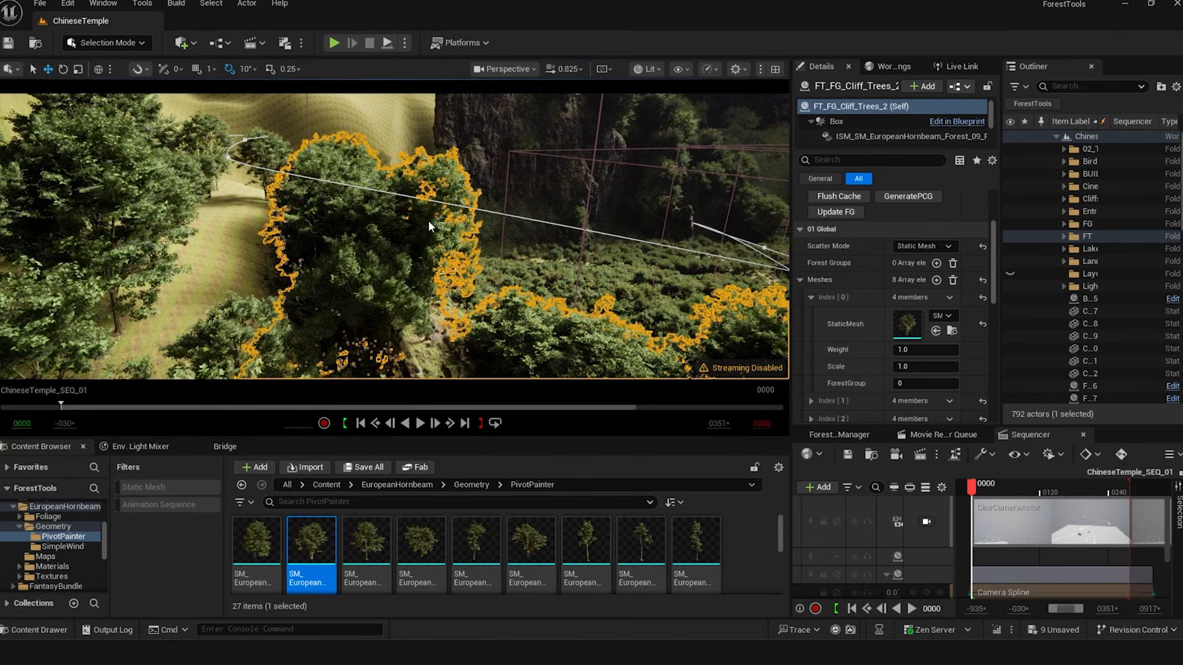
pyautogui.press('Escape')
# Select the FT_Forest_01 actor near the temple, review its 01 Global settings with the Meshes list collapsed, and deselect it
pyautogui.moveTo(395, 247); pyautogui.dragTo(497, 224, button='right')
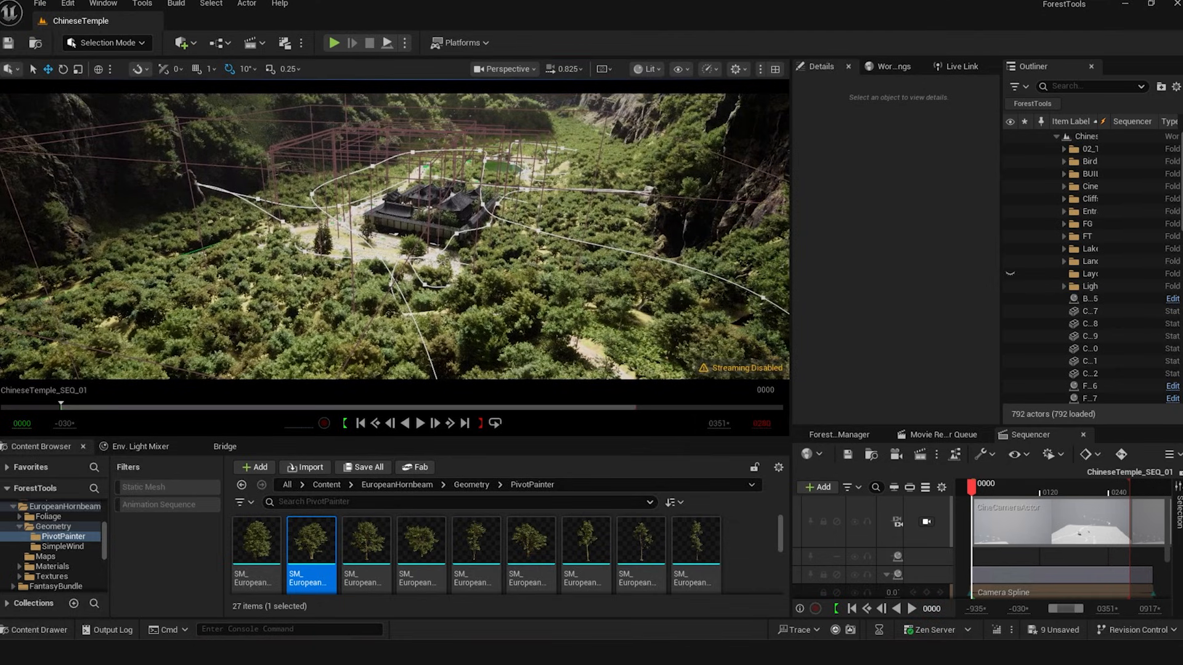
pyautogui.moveTo(497, 225)
pyautogui.mouseDown(button='right')
pyautogui.moveTo(456, 221)
pyautogui.moveTo(493, 222)
pyautogui.moveTo(481, 229)
pyautogui.mouseUp(button='right')
pyautogui.click(598, 305)
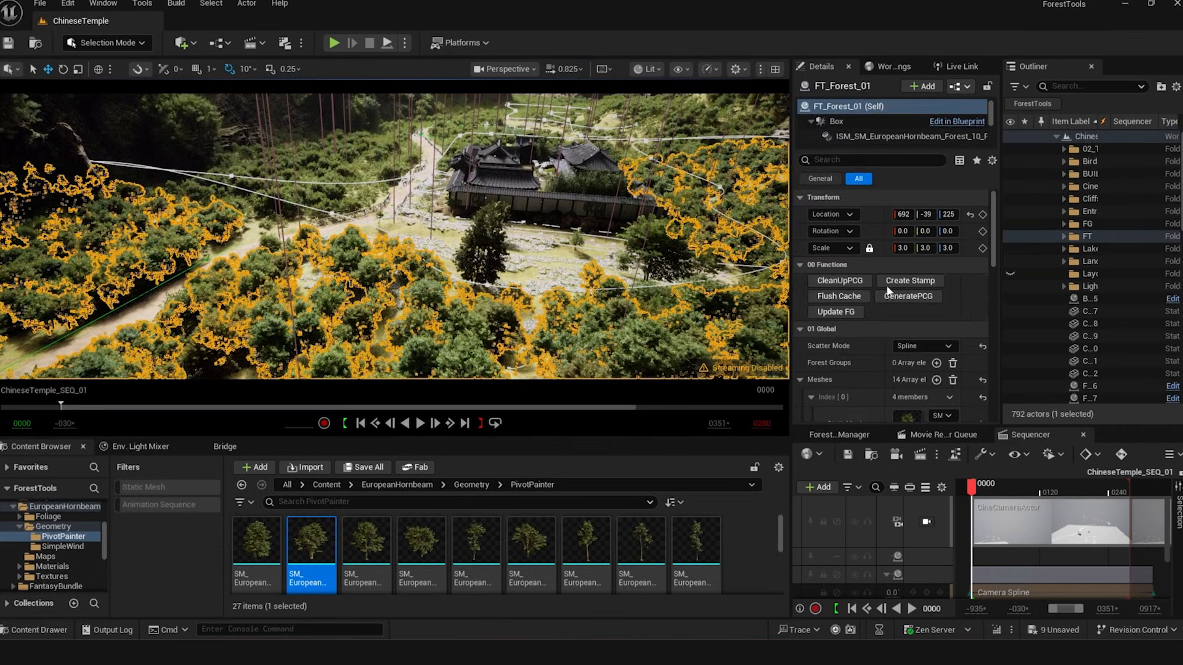
pyautogui.scroll(-3, 859, 383)
pyautogui.click(801, 320)
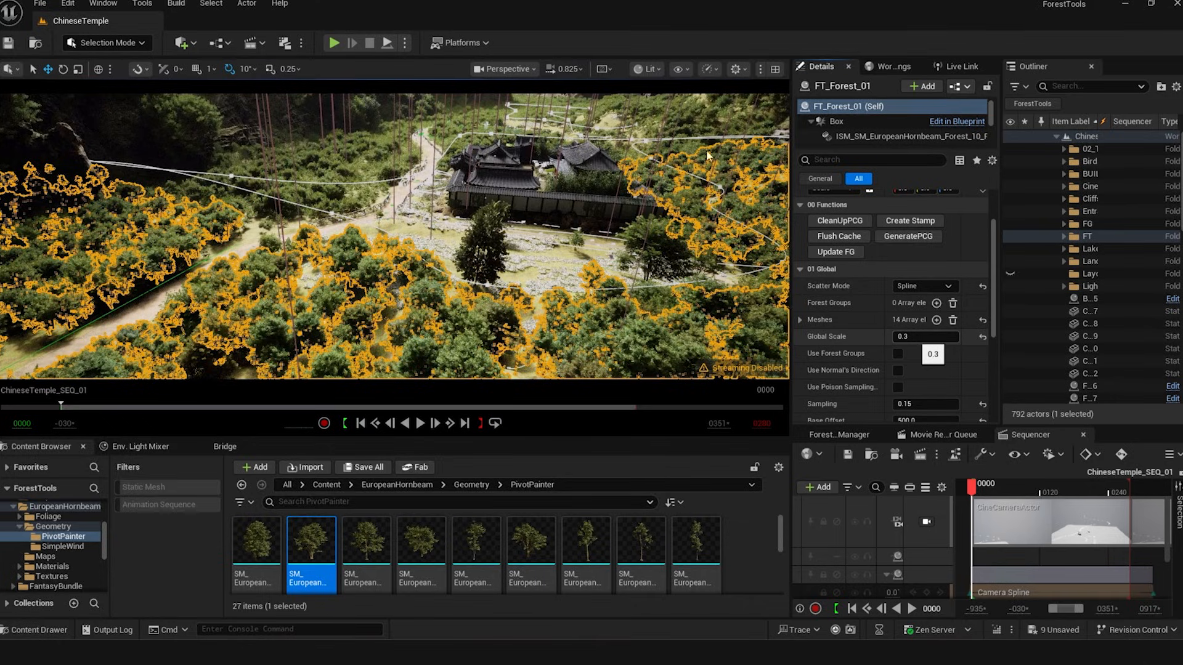
pyautogui.press('Escape')
# Survey the forest around the temple and select the FT_Forest_3 and FT_Forest_5 actors in turn to see their tree coverage
pyautogui.moveTo(367, 137); pyautogui.dragTo(587, 101, button='right')
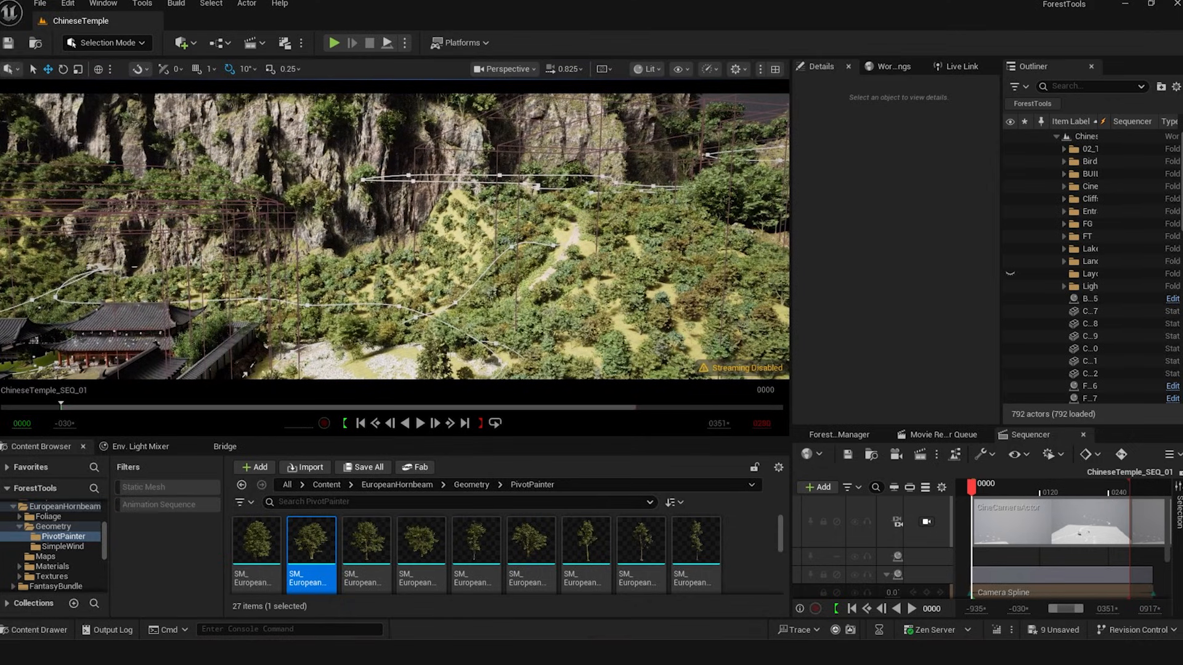
pyautogui.moveTo(587, 101); pyautogui.dragTo(469, 165, button='right')
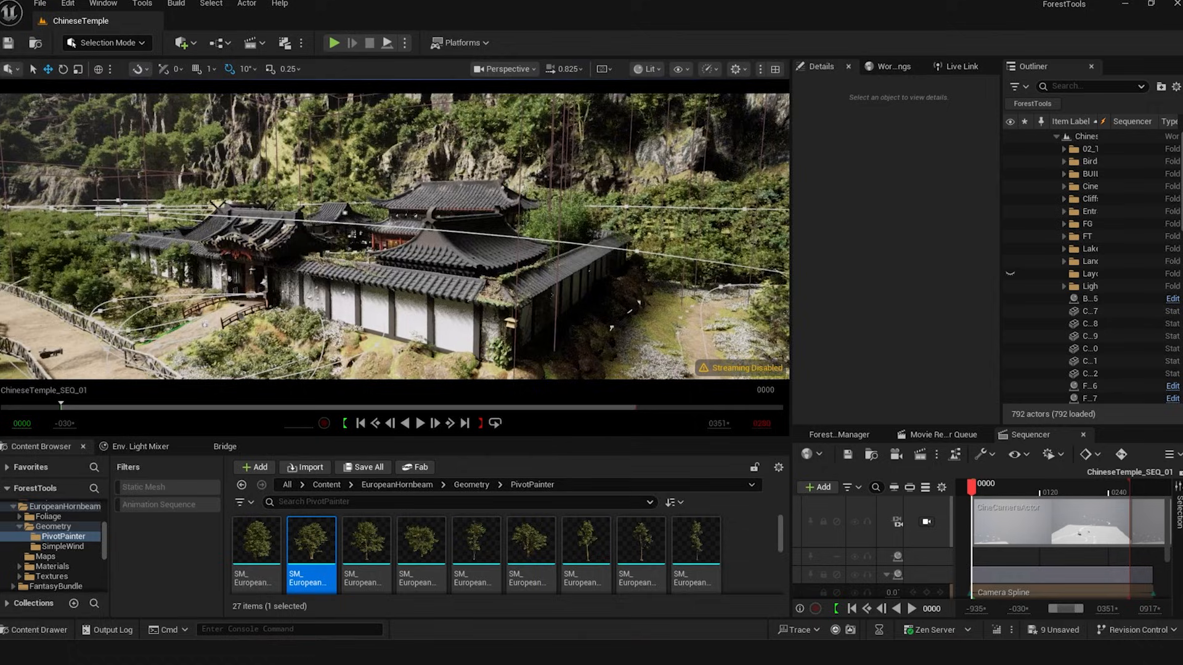
pyautogui.moveTo(394, 237); pyautogui.dragTo(179, 219, button='right')
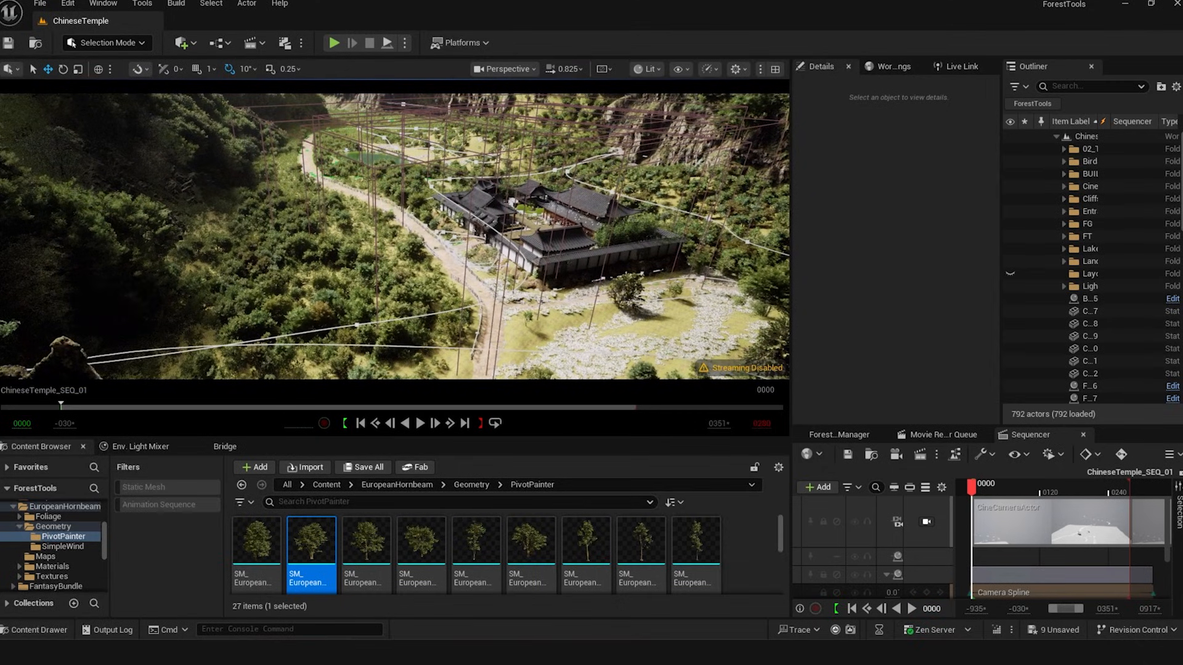
pyautogui.click(358, 296)
pyautogui.moveTo(357, 296); pyautogui.dragTo(353, 275, button='right')
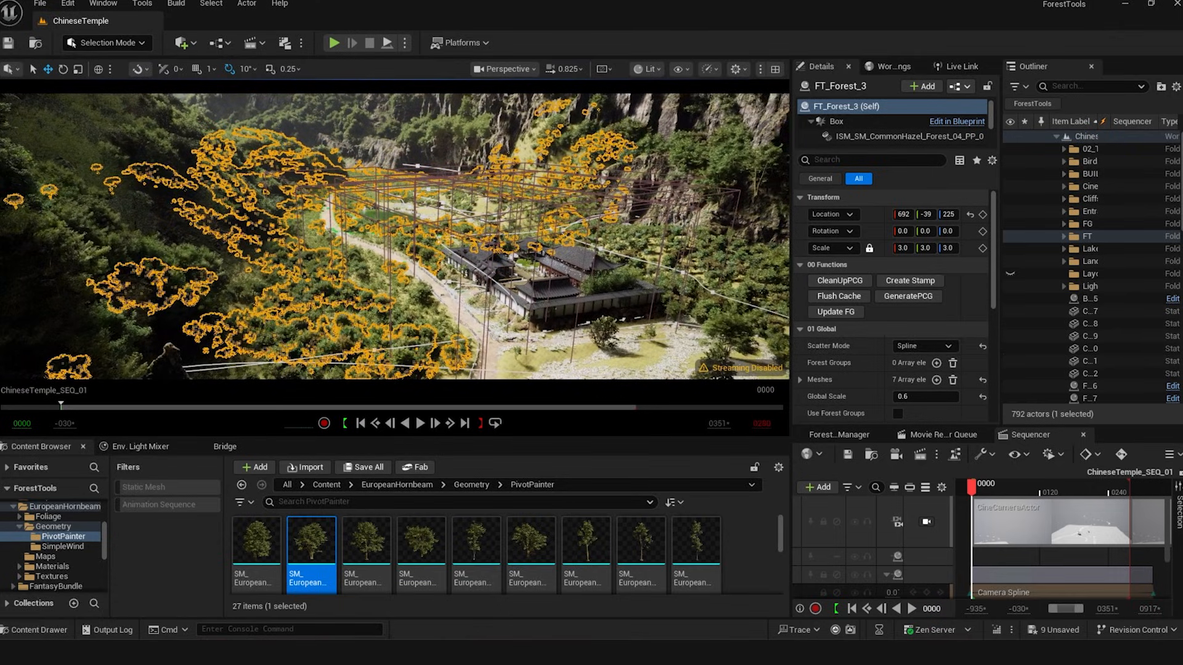
pyautogui.moveTo(554, 265); pyautogui.dragTo(623, 272, button='right')
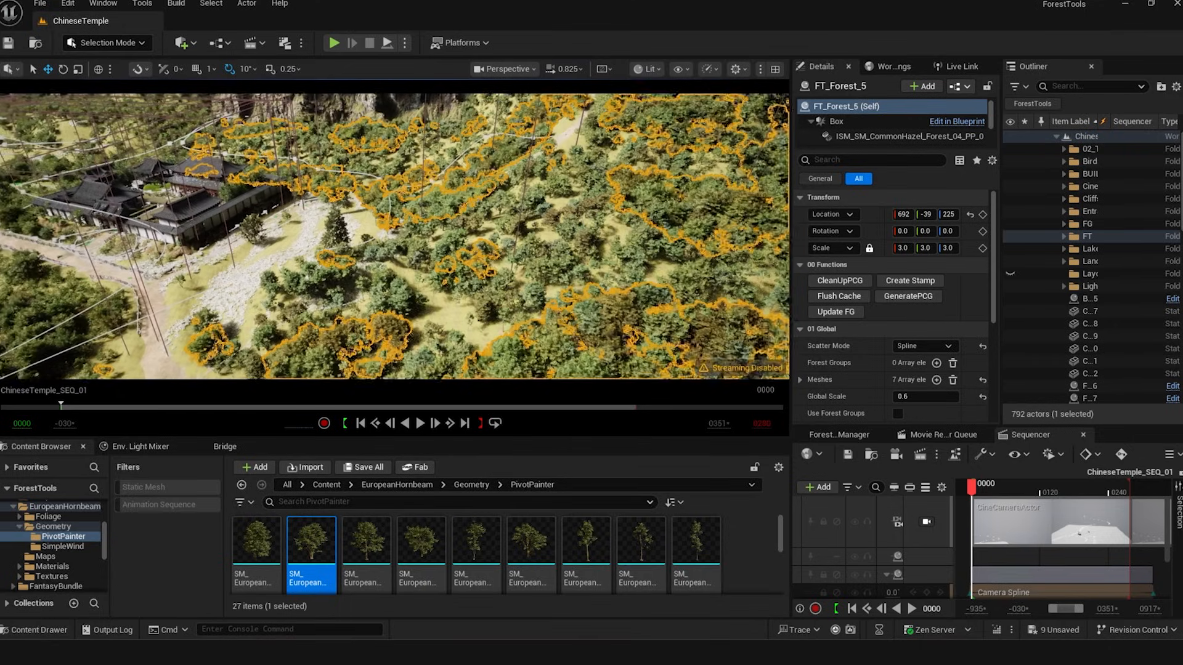
# Select FT_Forest_01 again, collapse its 01 Global settings, examine the spline options under 02 Areas, and deselect it
pyautogui.moveTo(394, 236); pyautogui.dragTo(405, 239, button='right')
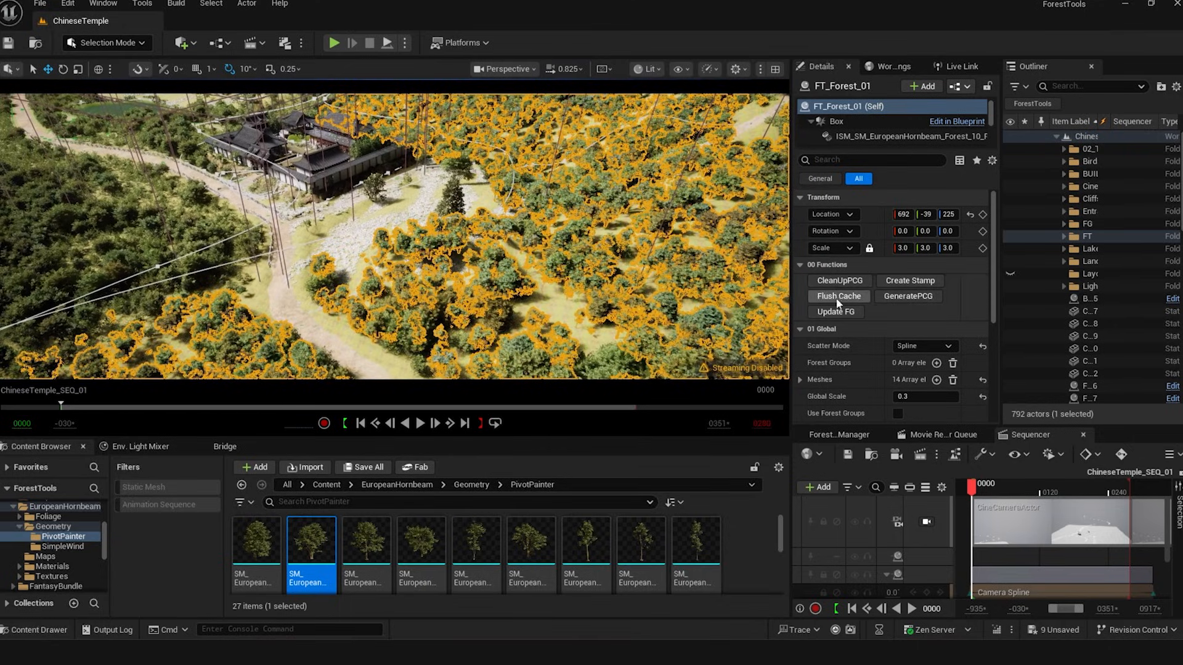
pyautogui.scroll(-3, 819, 391)
pyautogui.click(825, 250)
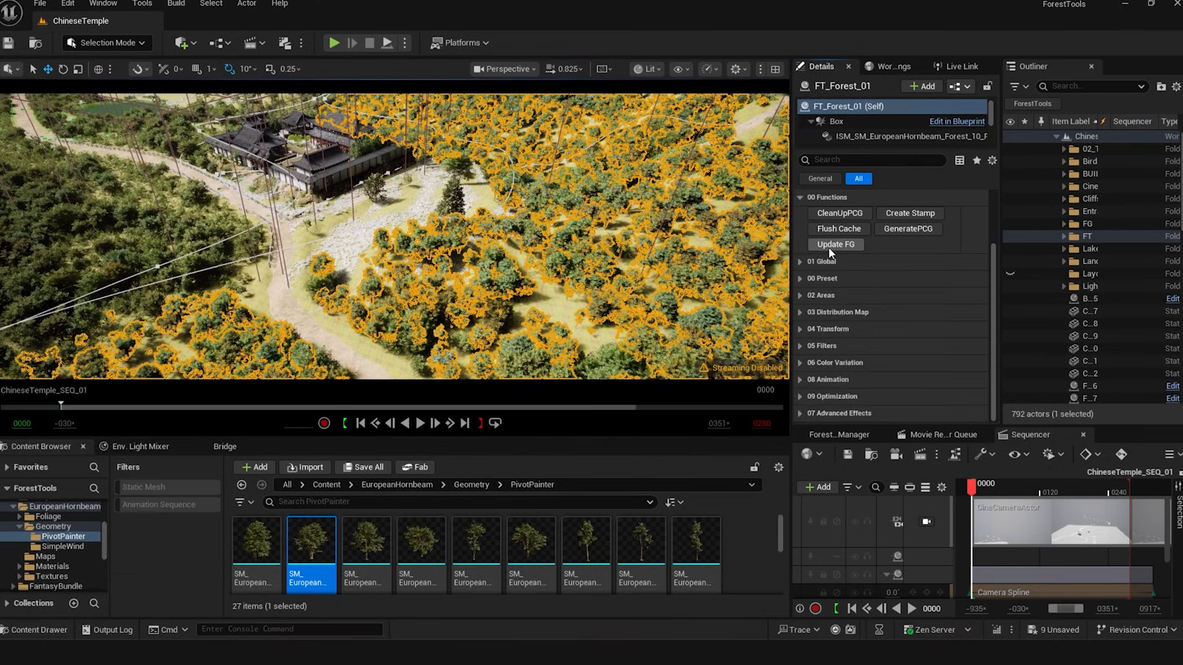
pyautogui.click(832, 280)
pyautogui.click(832, 281)
pyautogui.click(823, 294)
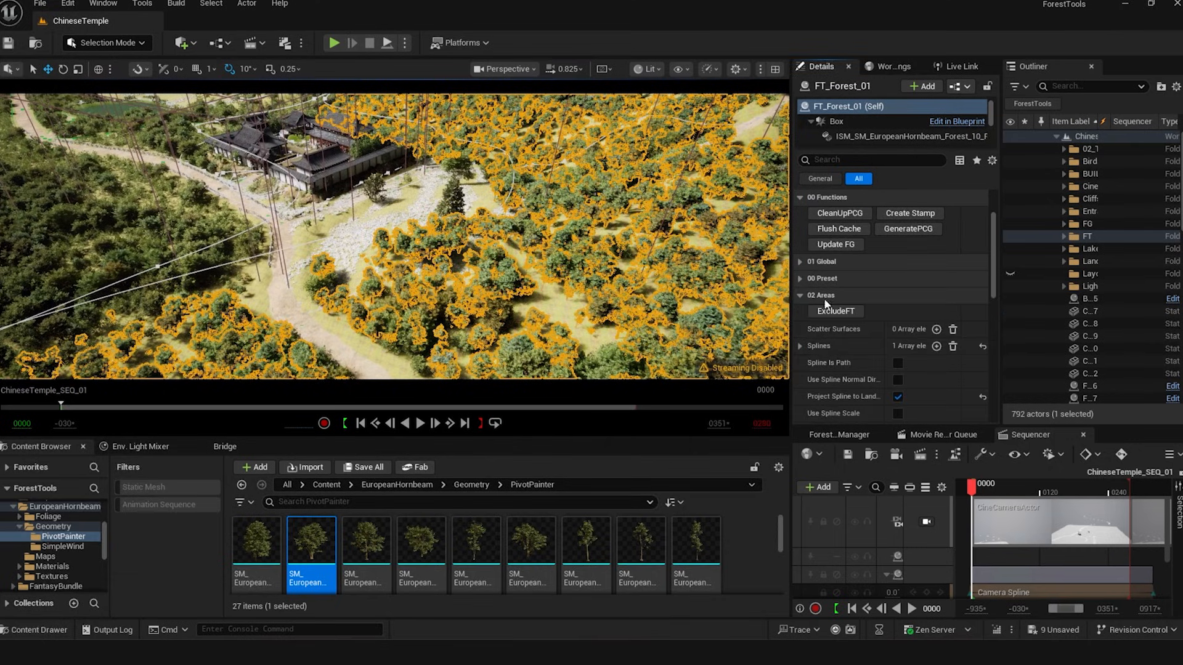
pyautogui.scroll(-2, 850, 320)
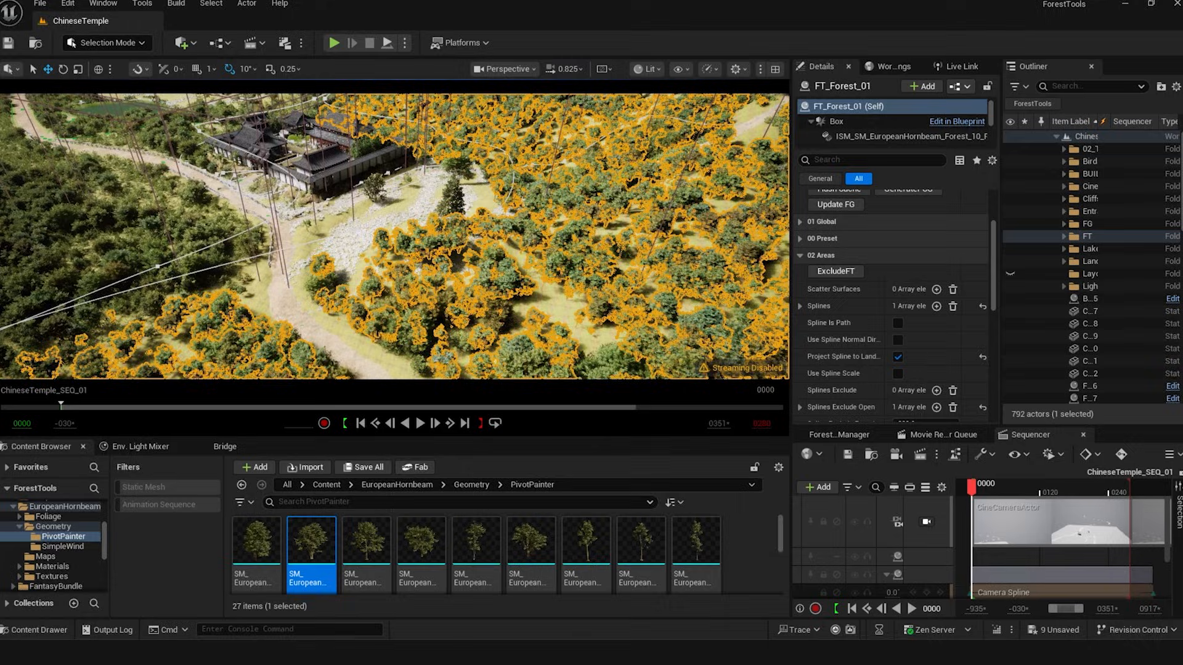
pyautogui.moveTo(555, 247); pyautogui.dragTo(566, 228, button='right')
pyautogui.press('Escape')
# Select the FT_Rocks_Temple actor beside the temple wall, check its 01 Global settings, and collapse them to reach 02 Areas
pyautogui.moveTo(431, 246); pyautogui.dragTo(576, 200, button='right')
pyautogui.moveTo(431, 216); pyautogui.dragTo(354, 315, button='right')
pyautogui.click(493, 265)
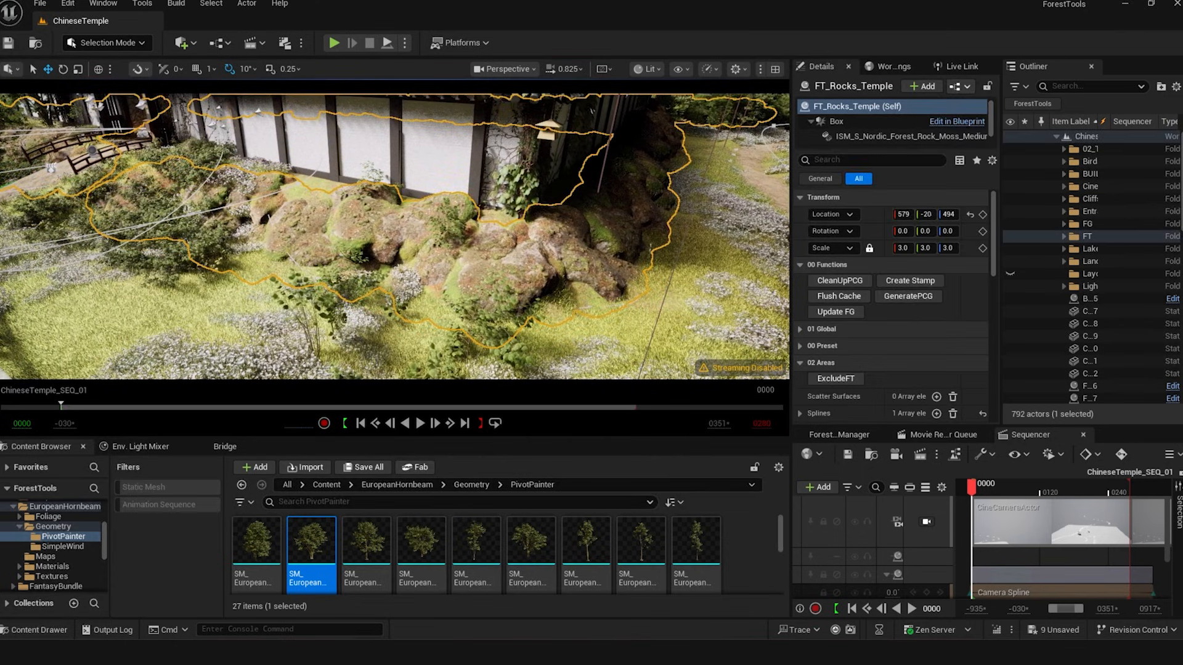
pyautogui.click(827, 328)
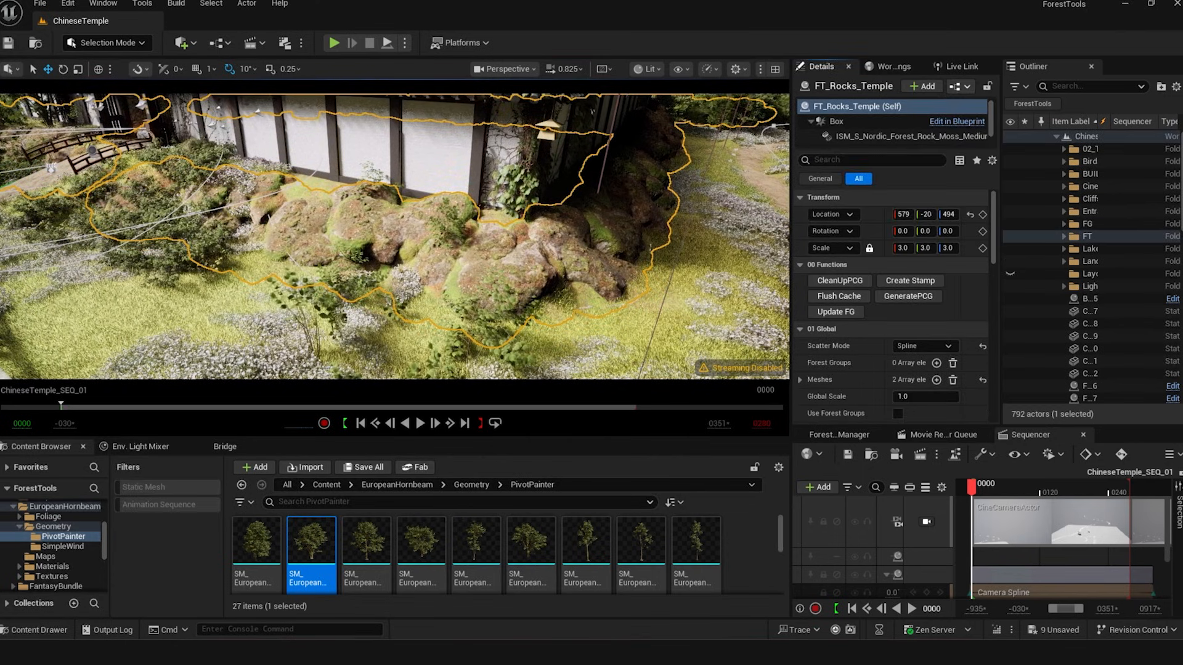
pyautogui.moveTo(555, 278); pyautogui.dragTo(524, 271, button='right')
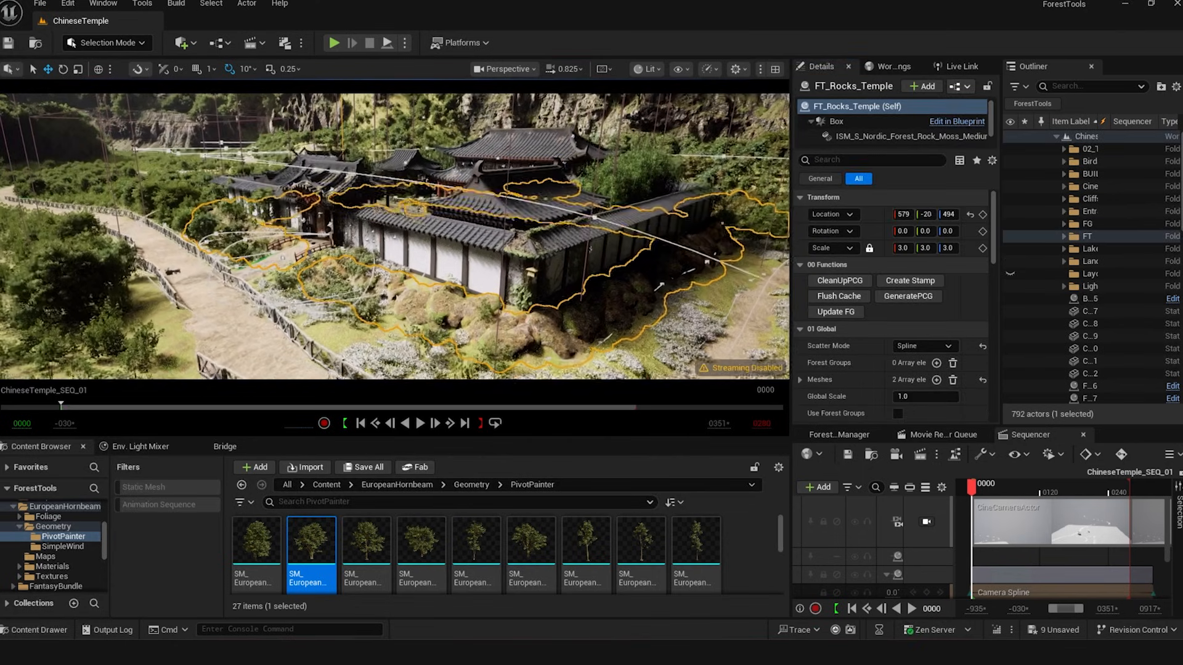
pyautogui.click(828, 329)
pyautogui.scroll(-1, 830, 379)
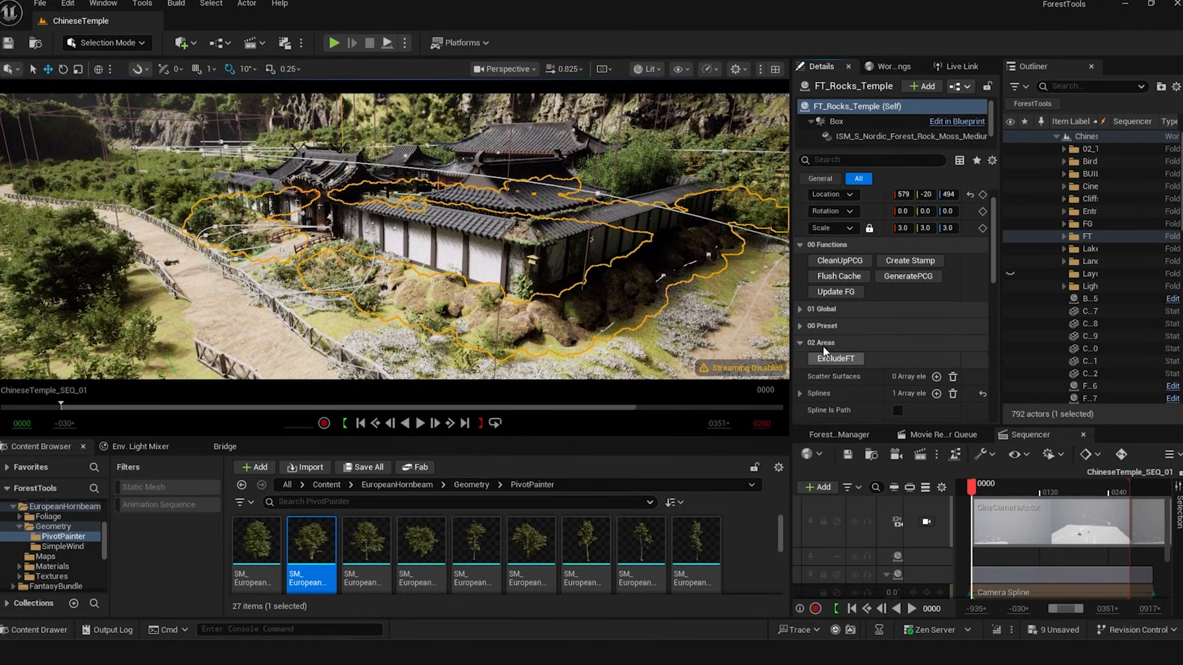
# Review the Slope Filtering options under 05 Filters for FT_Rocks_Temple, inspect the rocks around the temple wall, and deselect the actor
pyautogui.scroll(-2, 832, 370)
pyautogui.click(834, 345)
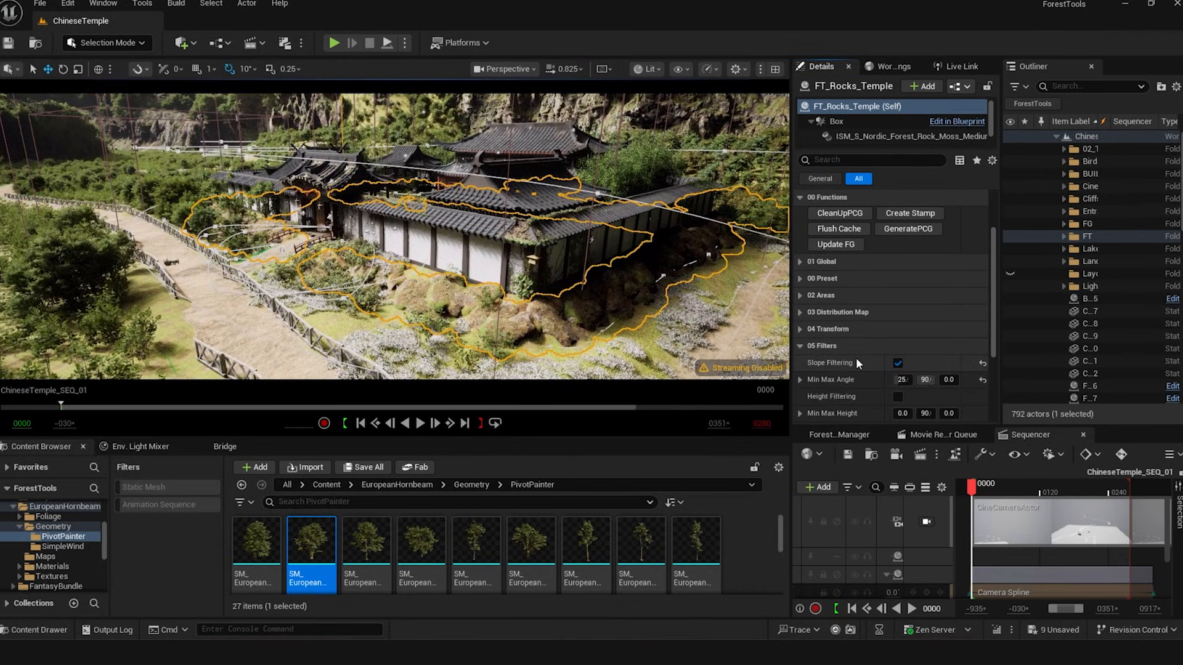
pyautogui.scroll(-3, 856, 358)
pyautogui.click(898, 283)
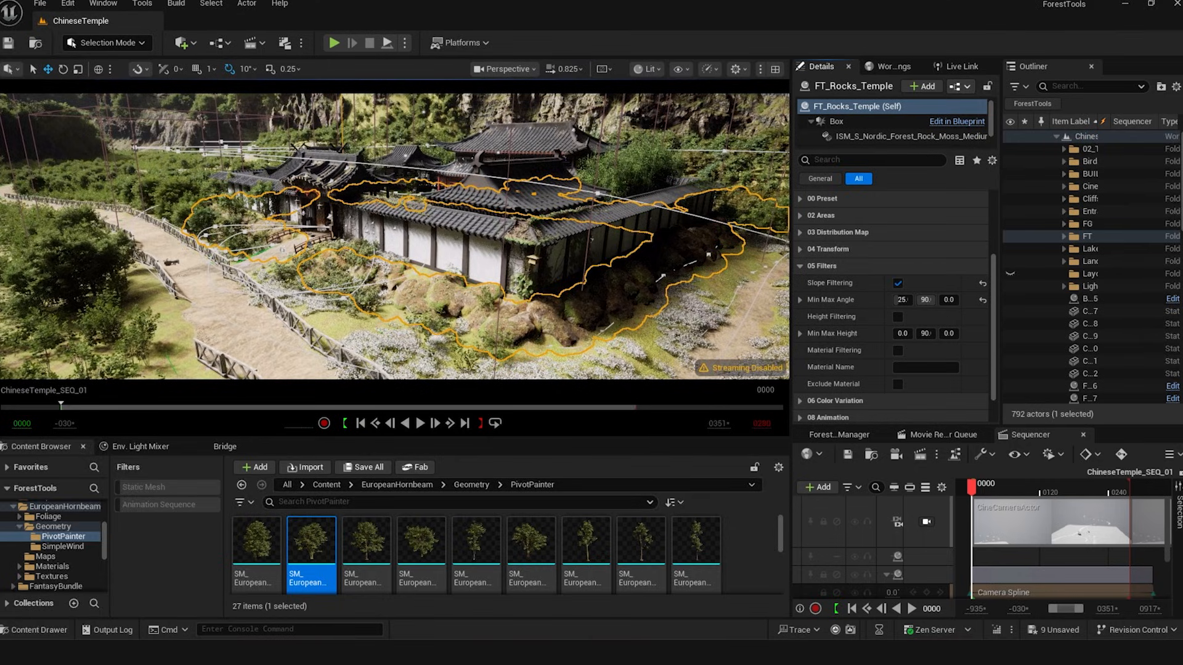
pyautogui.moveTo(394, 236); pyautogui.dragTo(284, 241, button='right')
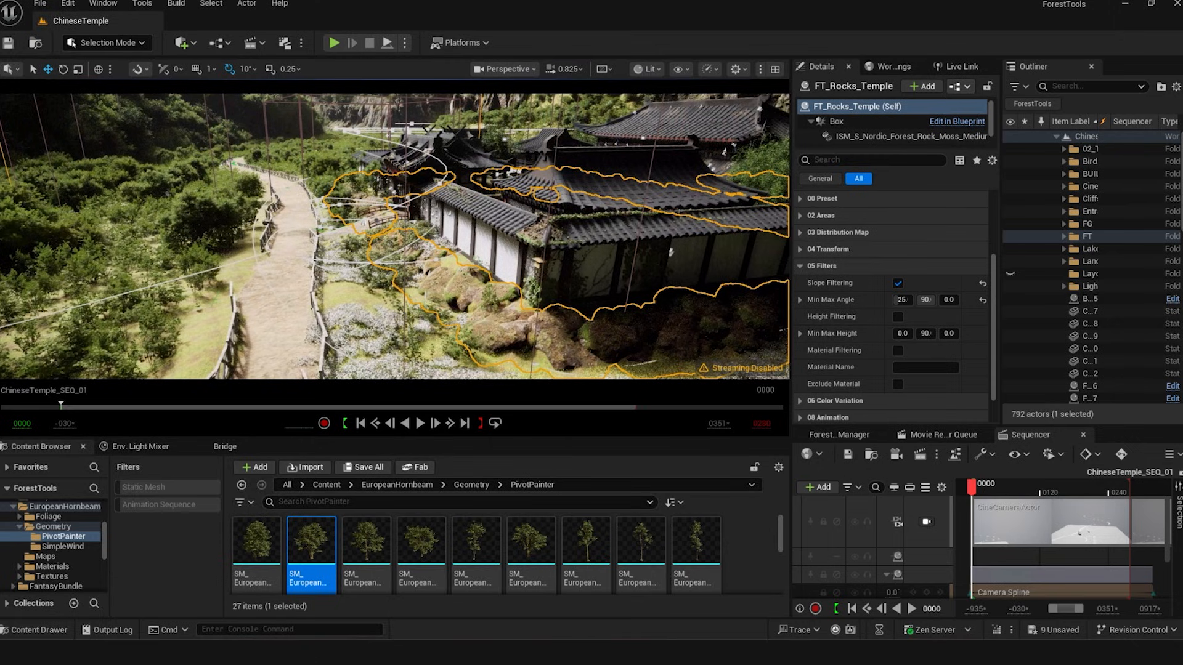
pyautogui.moveTo(395, 236); pyautogui.dragTo(380, 259, button='right')
pyautogui.press('Escape')
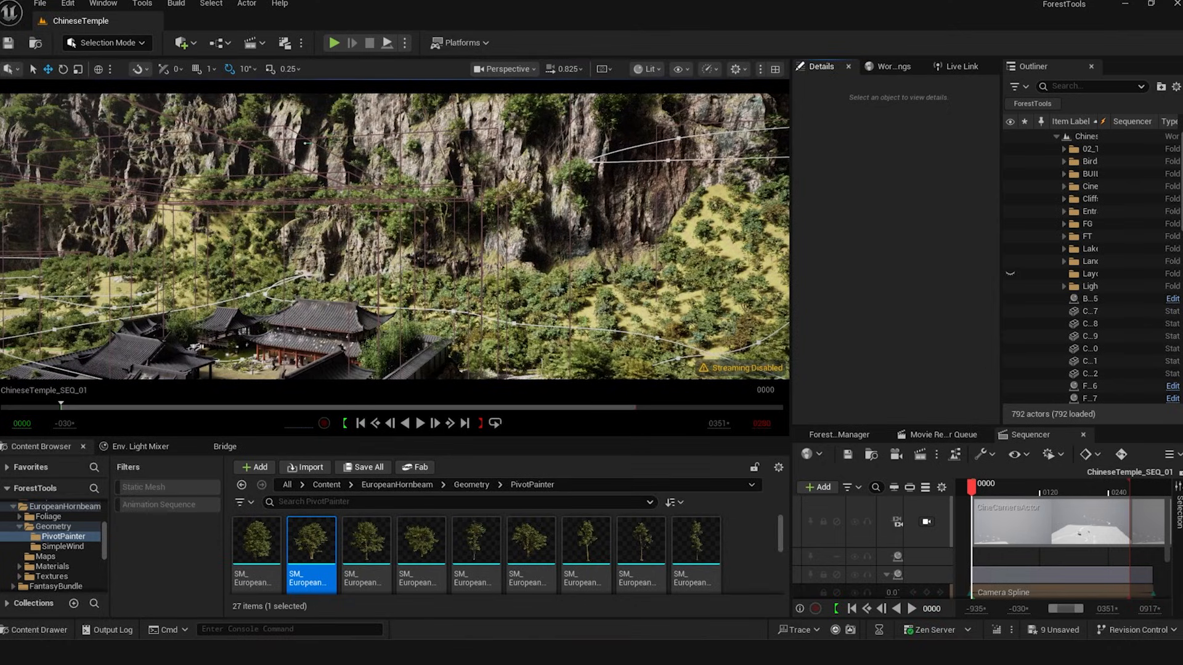
# Survey the forested slopes around the temple, the lake shore, and the wooded hillside beside the lake
pyautogui.moveTo(554, 271); pyautogui.dragTo(739, 290, button='right')
pyautogui.press('w')
pyautogui.scroll(1, 394, 277)
pyautogui.press('s')
pyautogui.press('w')
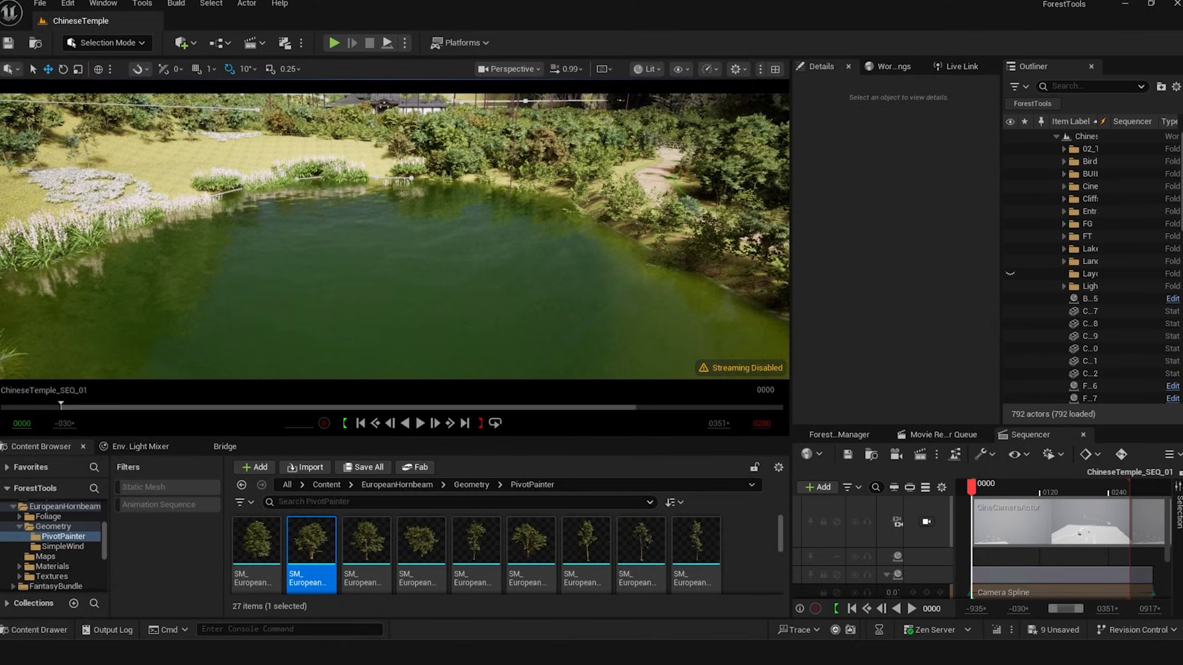
pyautogui.moveTo(394, 236); pyautogui.dragTo(216, 215, button='right')
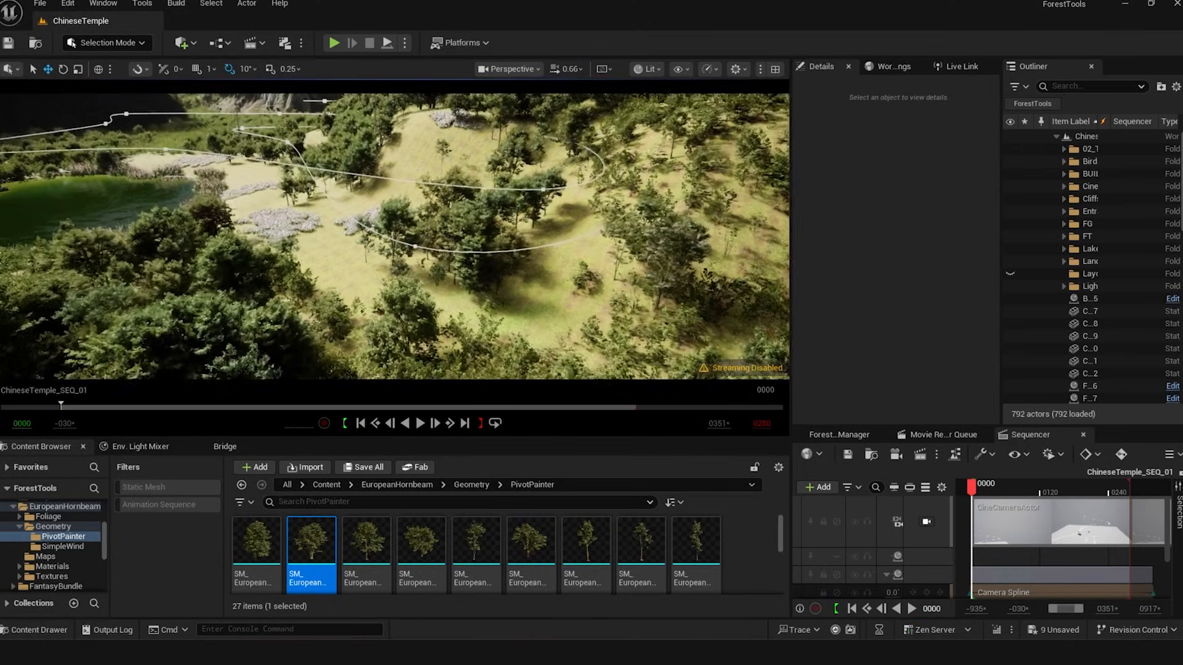
# Preview the lakeside meadow and its flower patches in Path Tracing, and return the viewport to Lit
pyautogui.press('s')
pyautogui.click(649, 69)
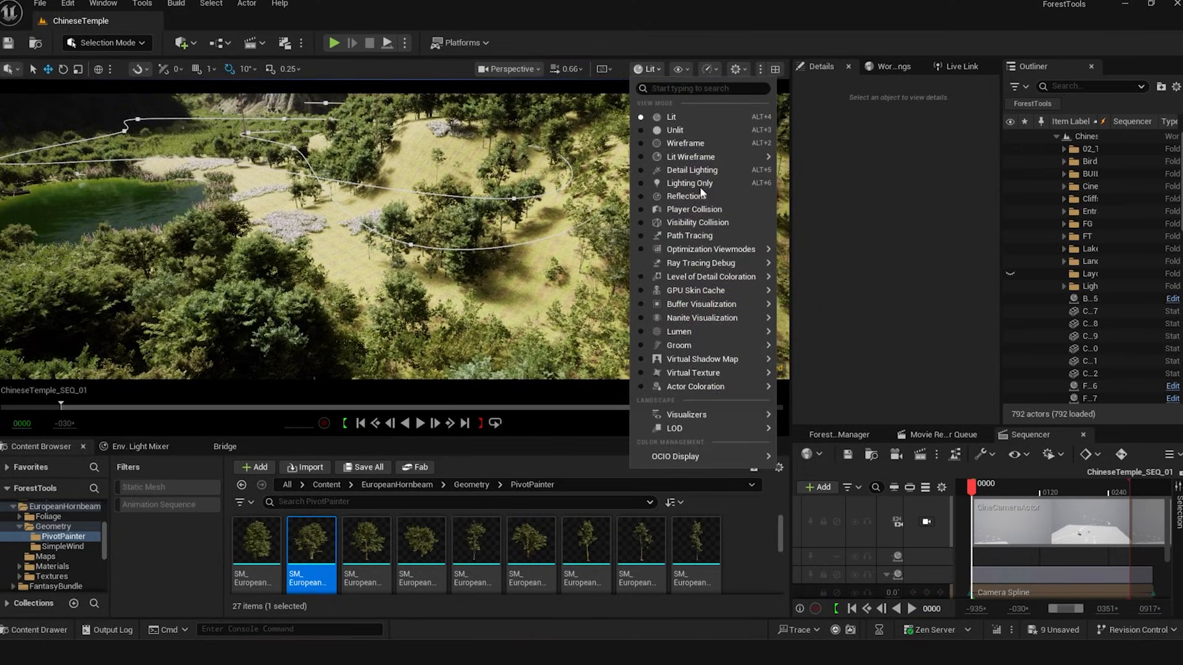
pyautogui.click(712, 236)
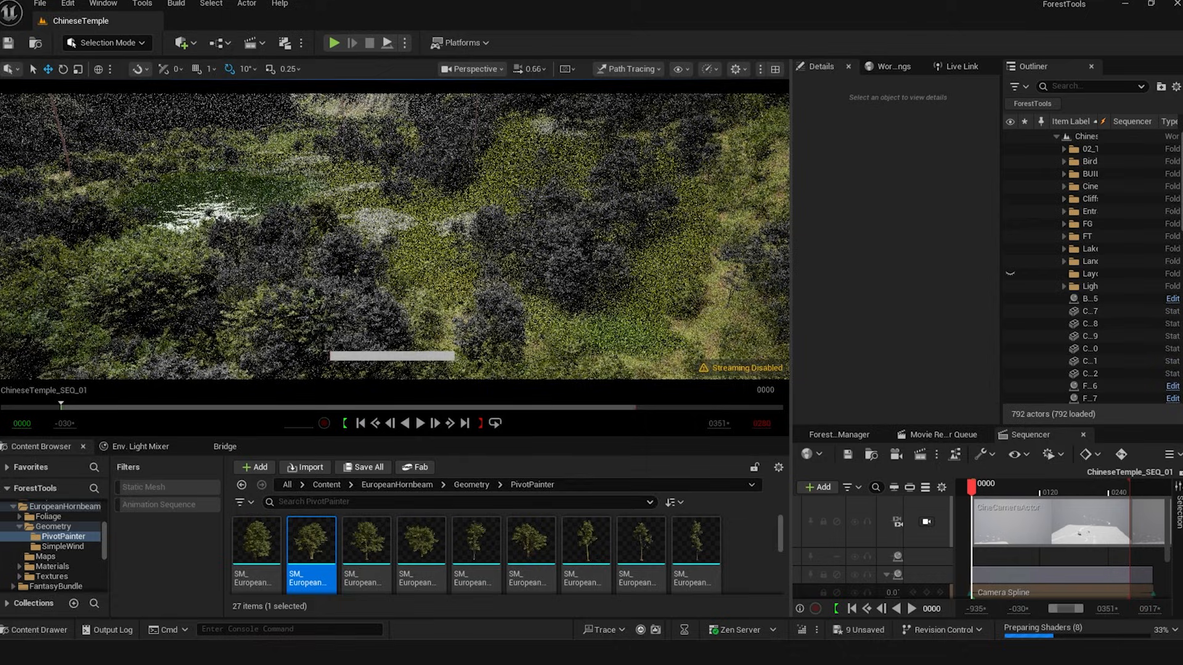
pyautogui.press('w')
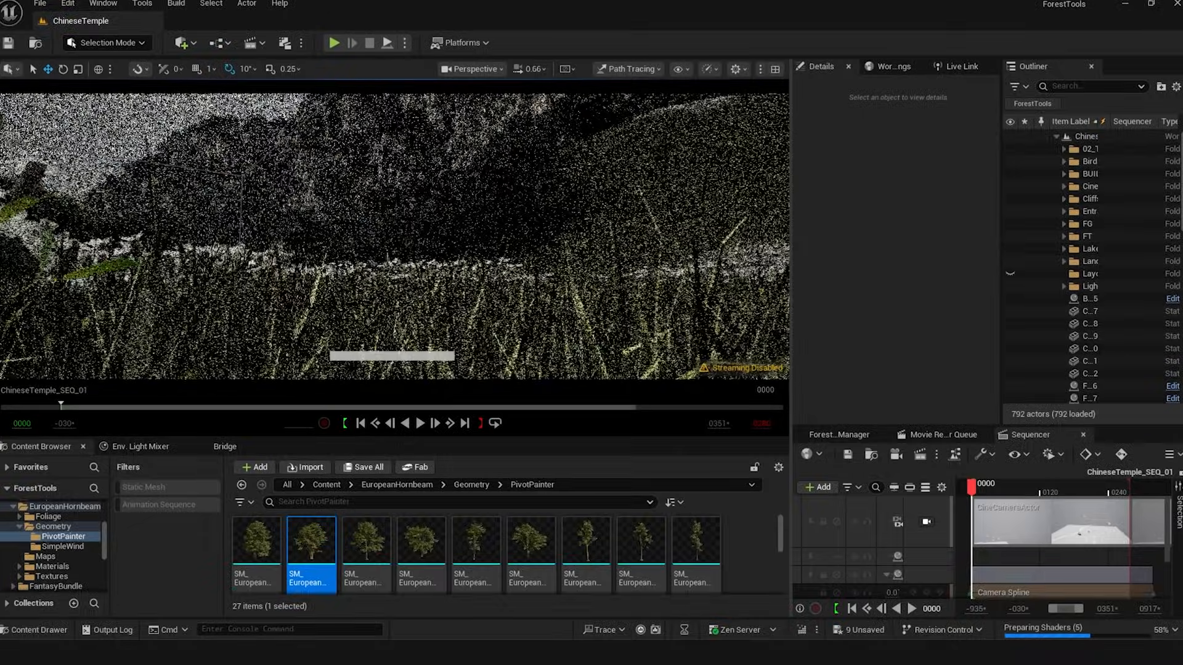
pyautogui.press('w')
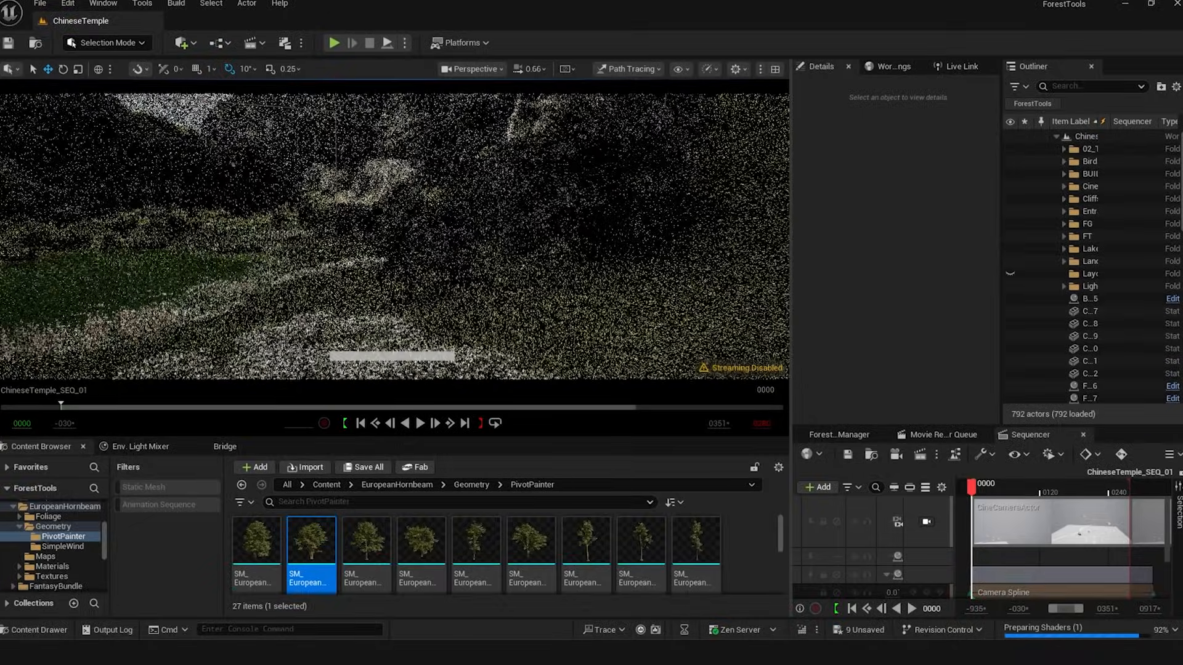
pyautogui.moveTo(394, 237); pyautogui.dragTo(394, 265, button='right')
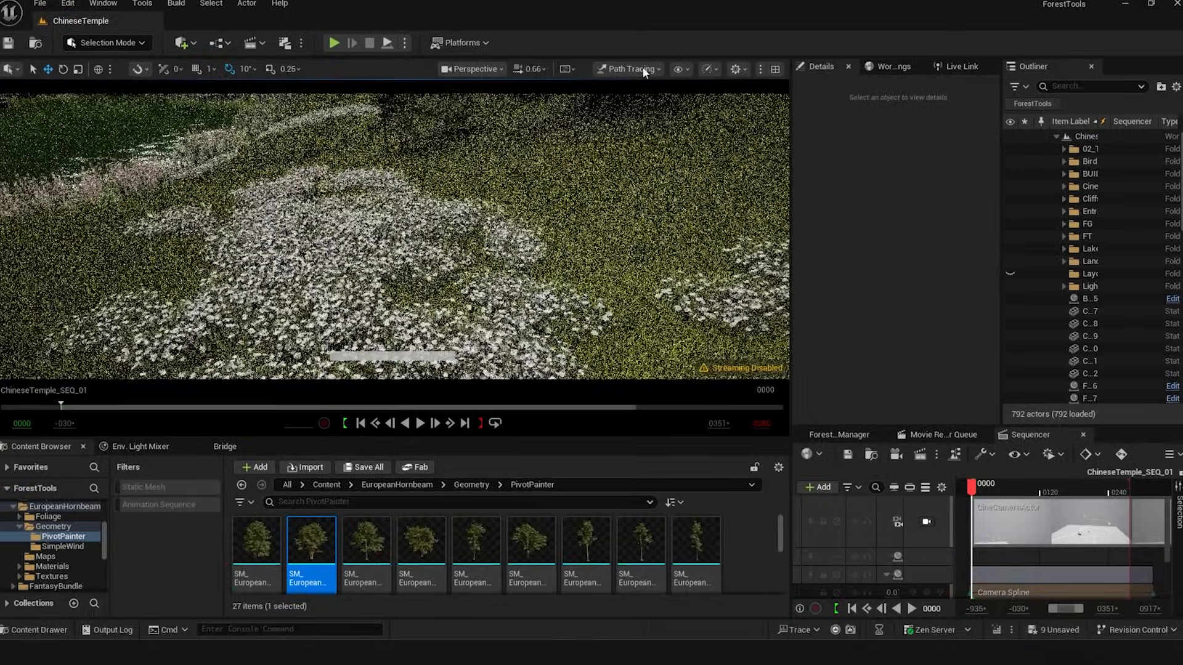
pyautogui.click(632, 69)
pyautogui.click(639, 119)
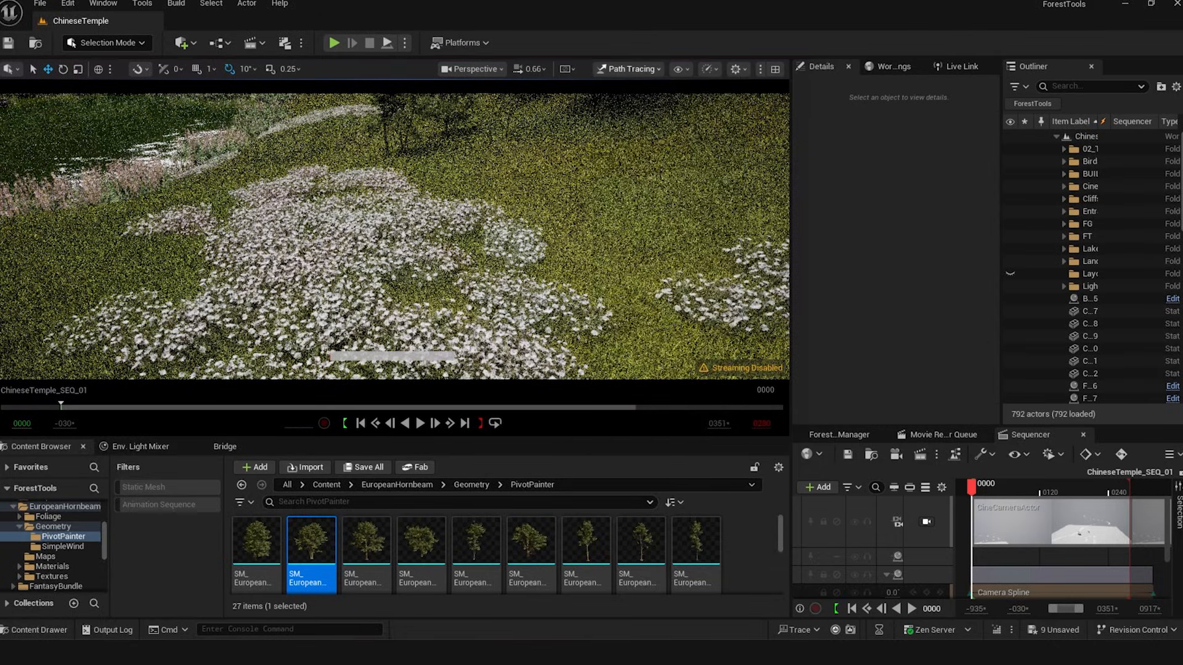
# Rerun an earlier console command from the command history
pyautogui.click(290, 630)
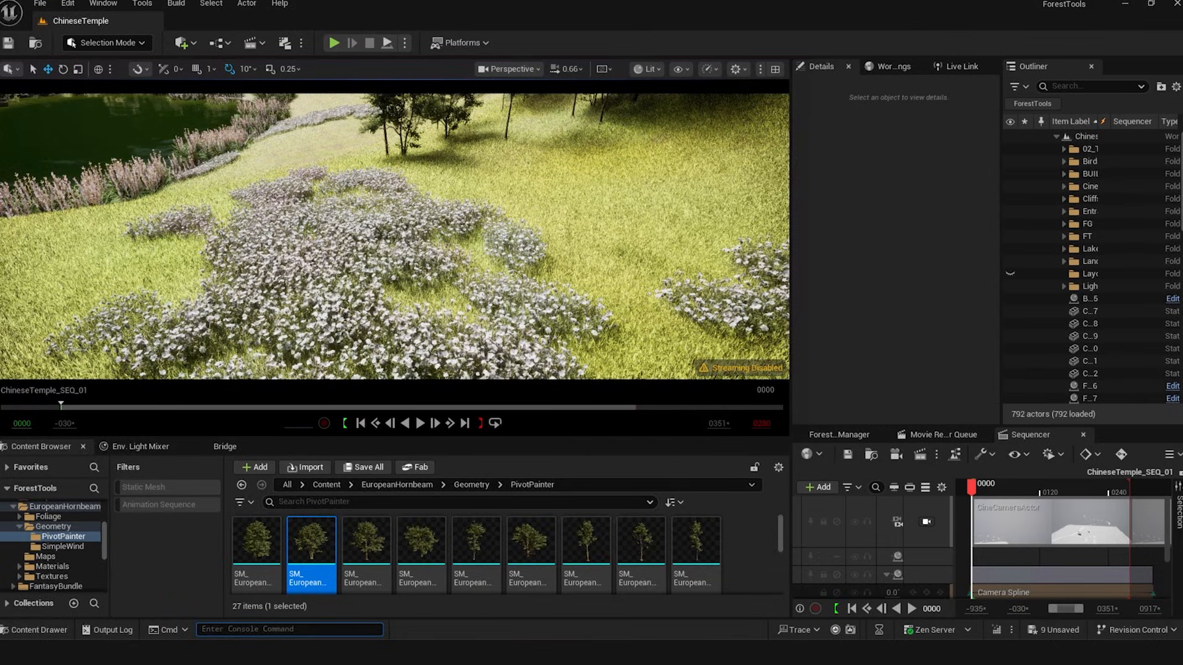
pyautogui.press('Up')
pyautogui.press('Up')
pyautogui.press('Return')
# Survey the grass, flower patches and trees in the meadow and the wider valley around the temple
pyautogui.moveTo(559, 127); pyautogui.dragTo(613, 128, button='right')
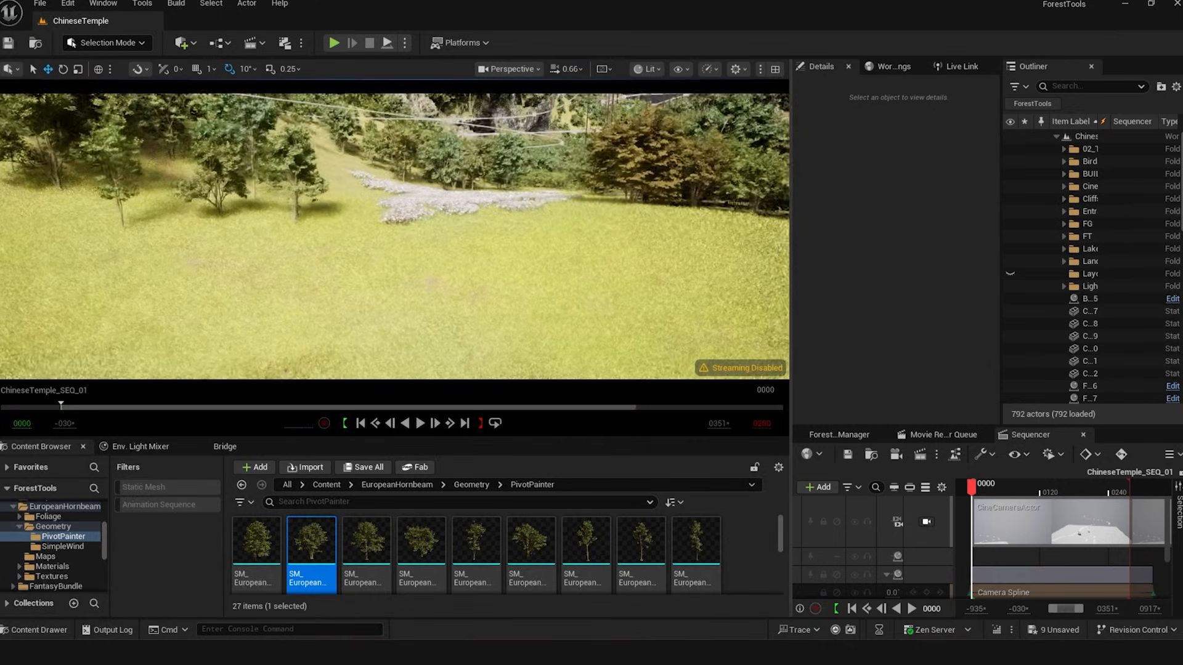
pyautogui.moveTo(613, 128); pyautogui.dragTo(621, 124, button='right')
pyautogui.press('a')
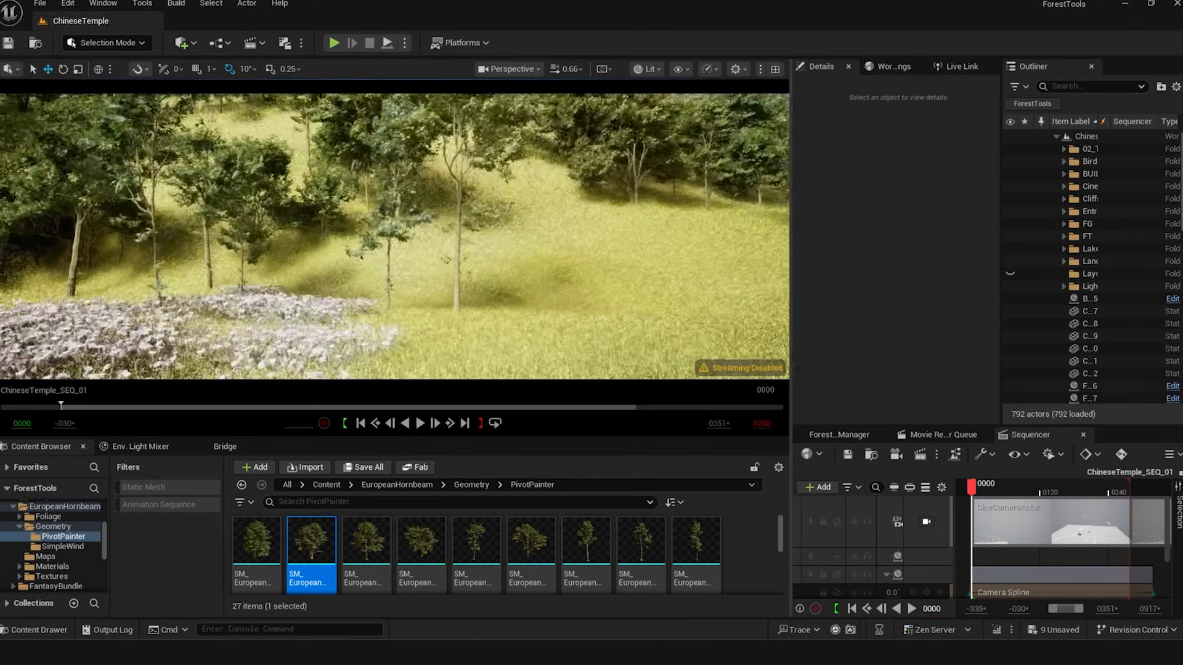
pyautogui.moveTo(395, 236)
pyautogui.mouseDown(button='right')
pyautogui.moveTo(302, 236)
pyautogui.moveTo(425, 237)
pyautogui.moveTo(238, 242)
pyautogui.moveTo(413, 238)
pyautogui.mouseUp(button='right')
pyautogui.scroll(1, 394, 237)
pyautogui.scroll(1, 395, 236)
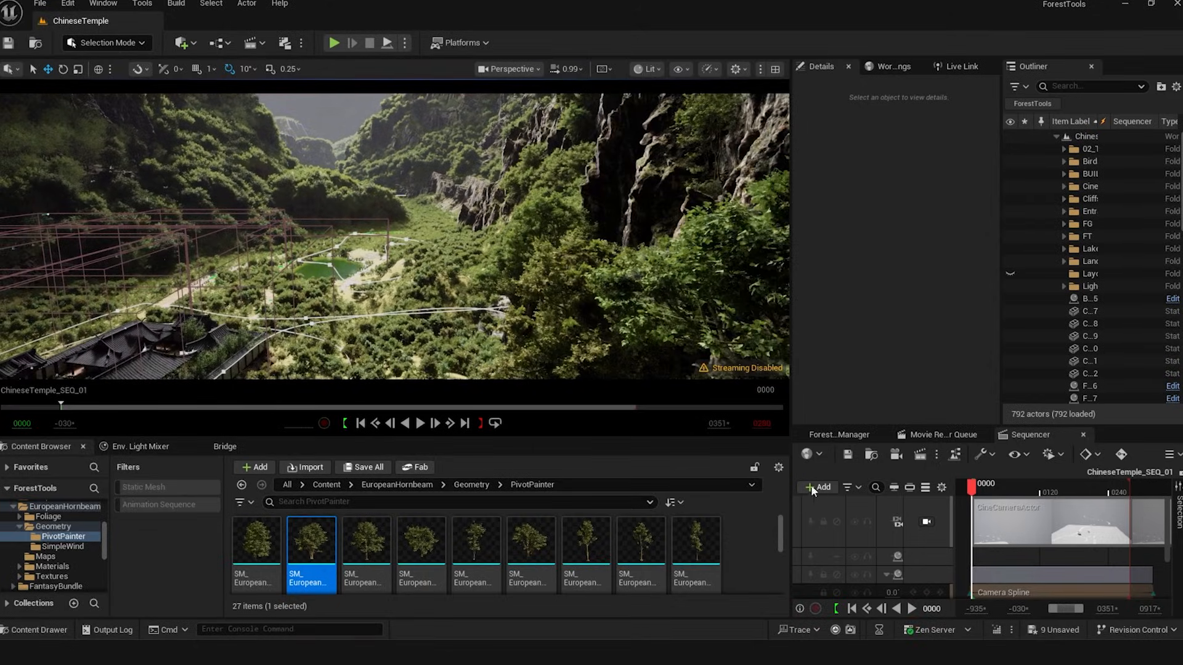
# Lock the viewport to the sequence camera and scrub ChineseTemple_SEQ_01 to frame 0120
pyautogui.click(926, 522)
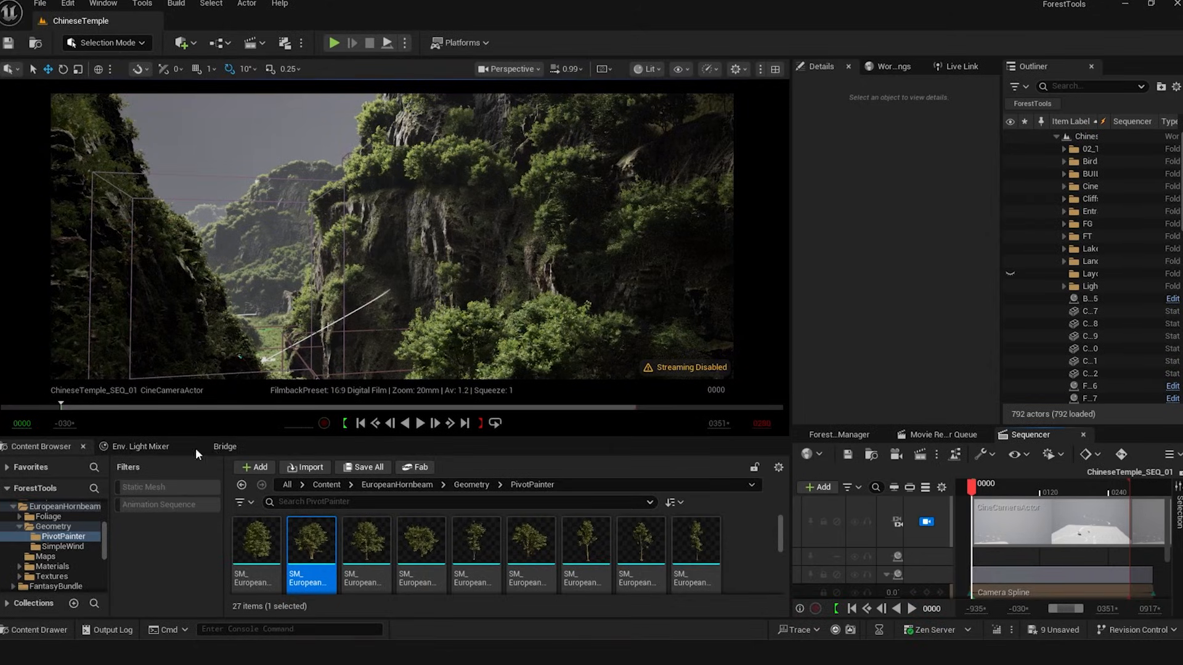
pyautogui.moveTo(65, 405); pyautogui.dragTo(555, 417)
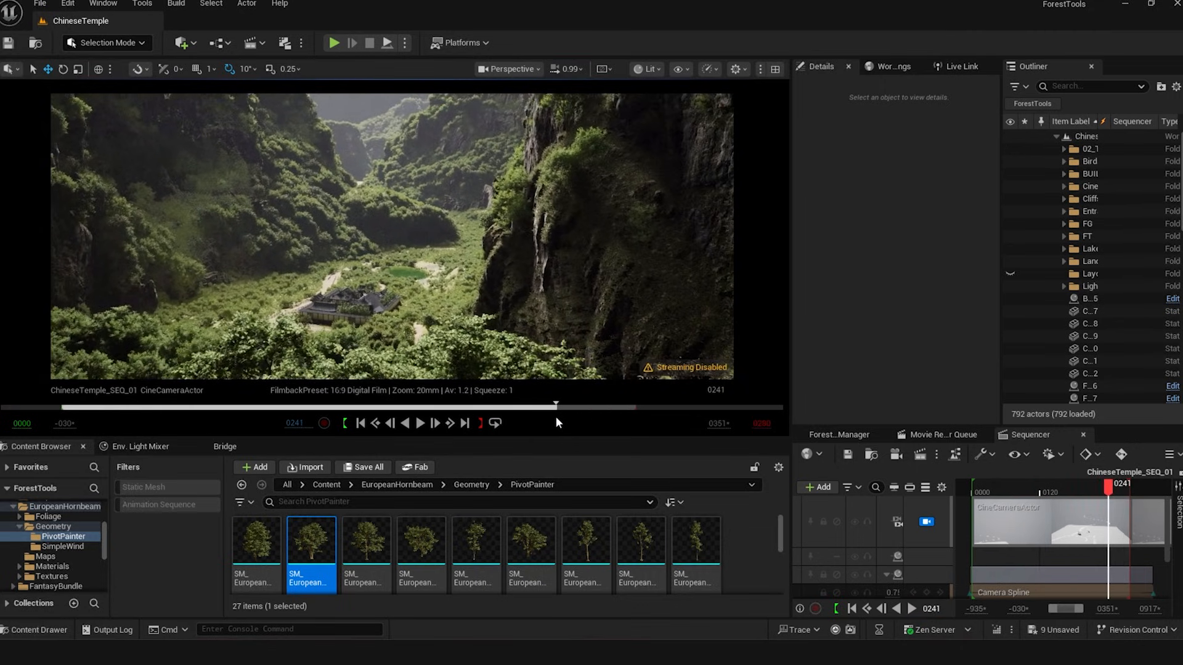
pyautogui.moveTo(232, 408); pyautogui.dragTo(307, 413)
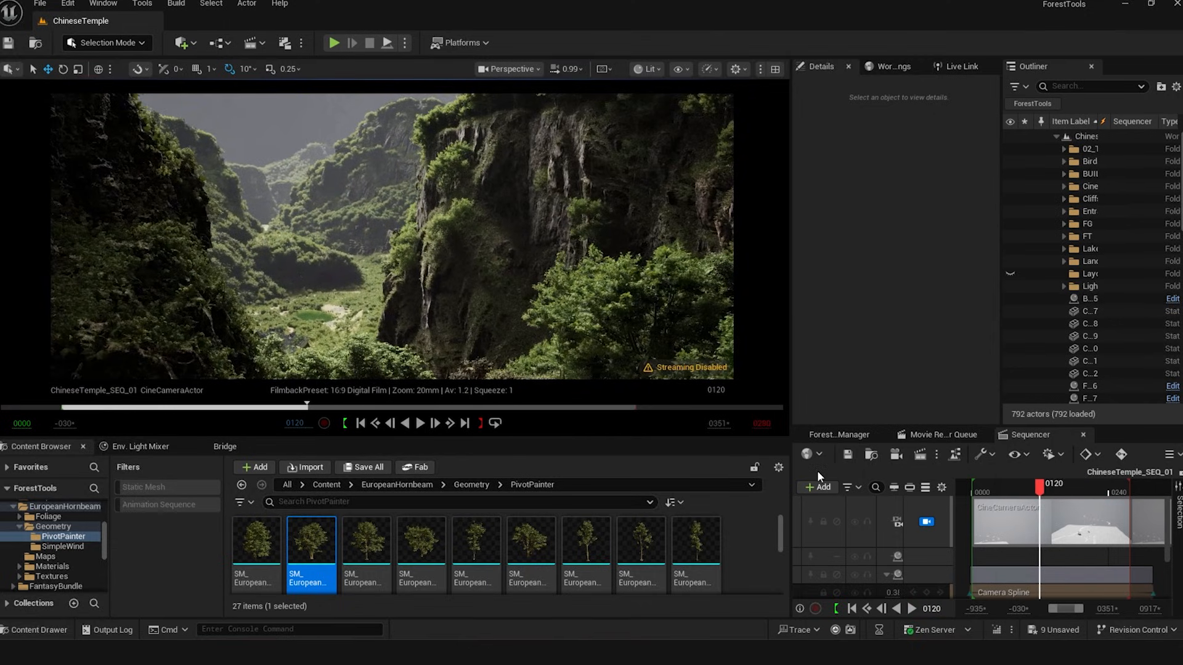
# Collapse the CameraRig track, widen the Details and Sequencer area, and select the CineCameraActor track
pyautogui.click(886, 574)
pyautogui.moveTo(792, 405); pyautogui.dragTo(610, 405)
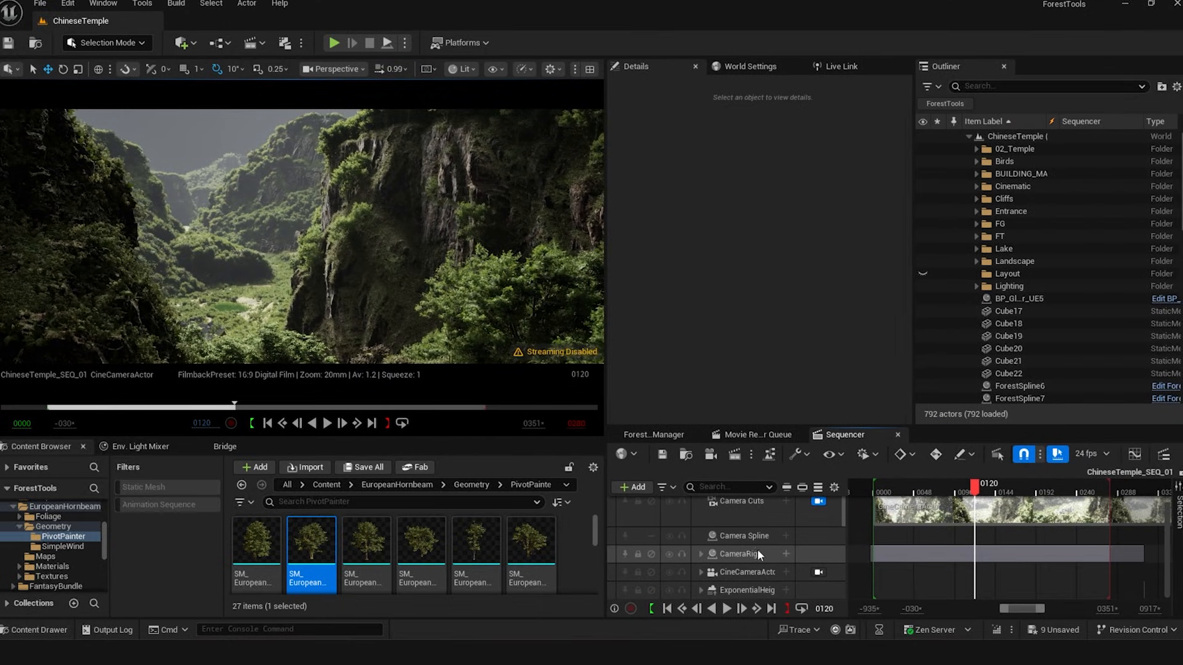
pyautogui.scroll(-1, 757, 549)
pyautogui.click(749, 573)
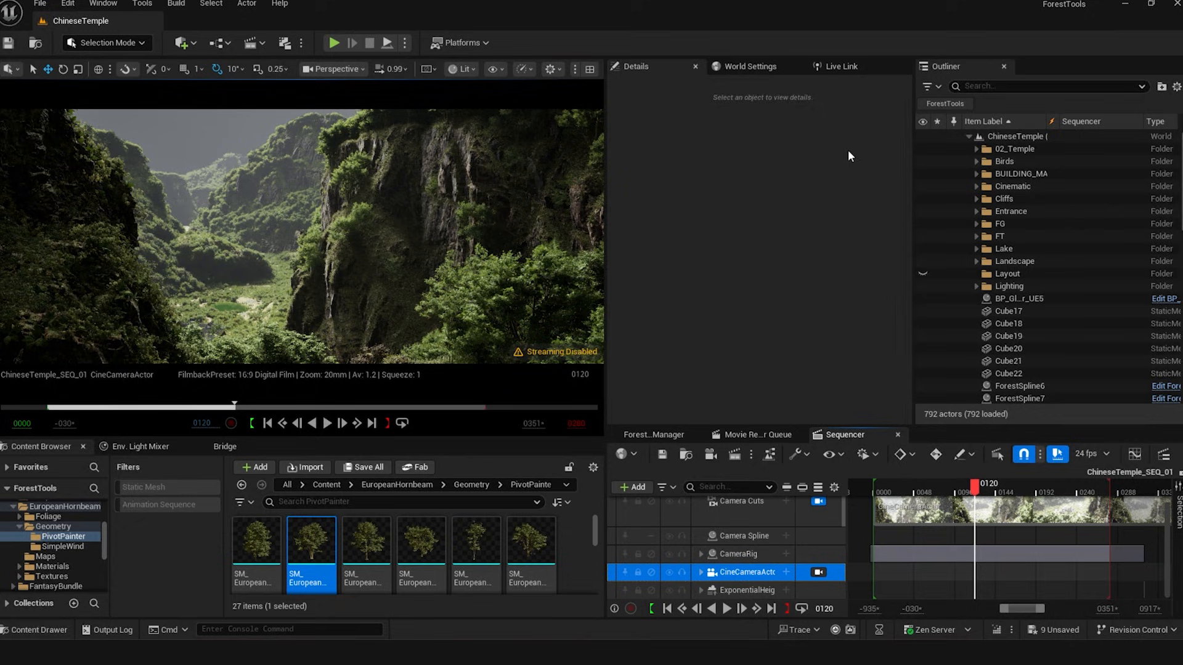
# Examine the CineCameraActor's filmback, focus, crop and focal length settings, including the available crop presets
pyautogui.scroll(-1, 709, 341)
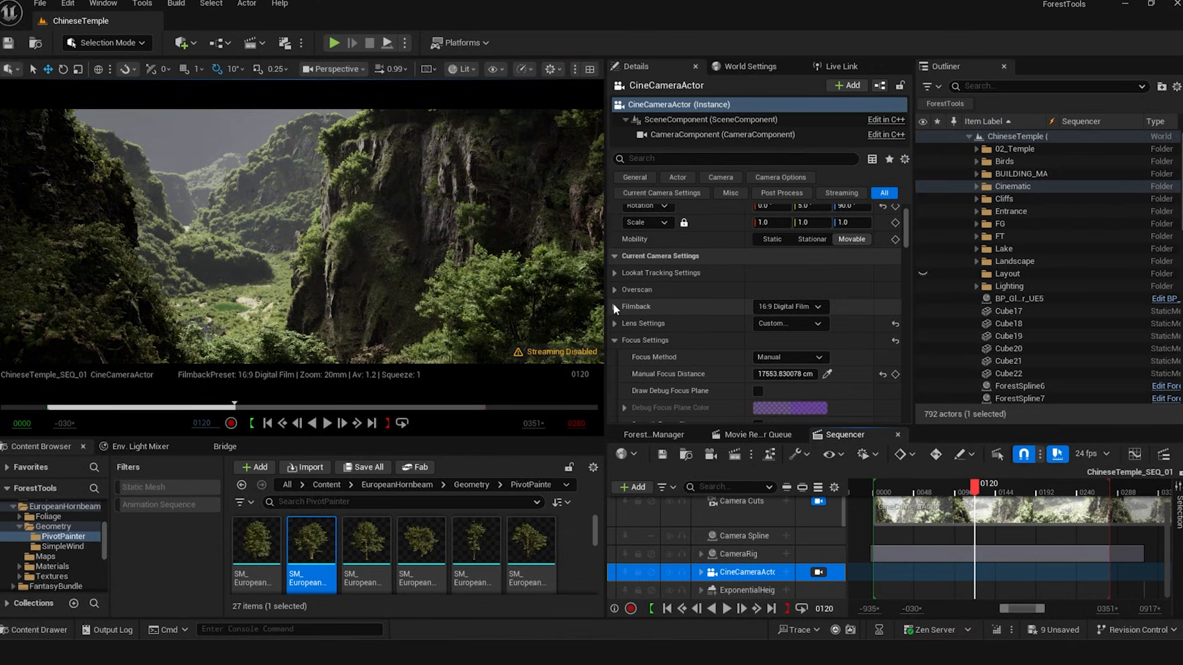
pyautogui.scroll(-3, 713, 346)
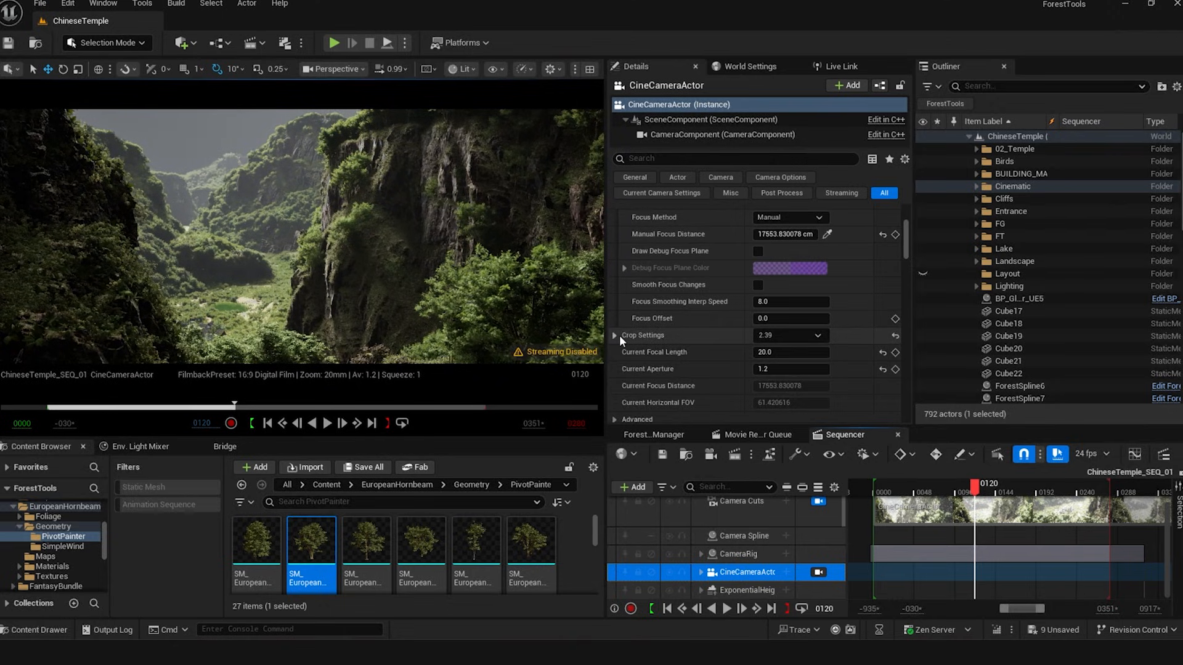
pyautogui.scroll(1, 708, 286)
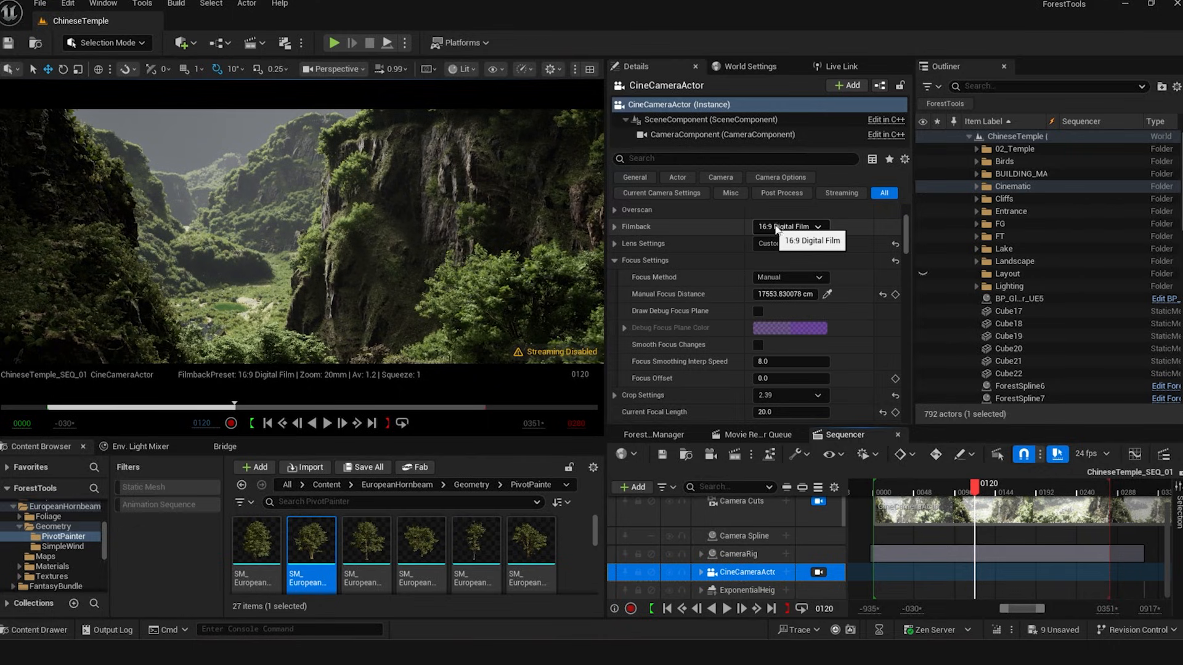
pyautogui.scroll(-1, 683, 357)
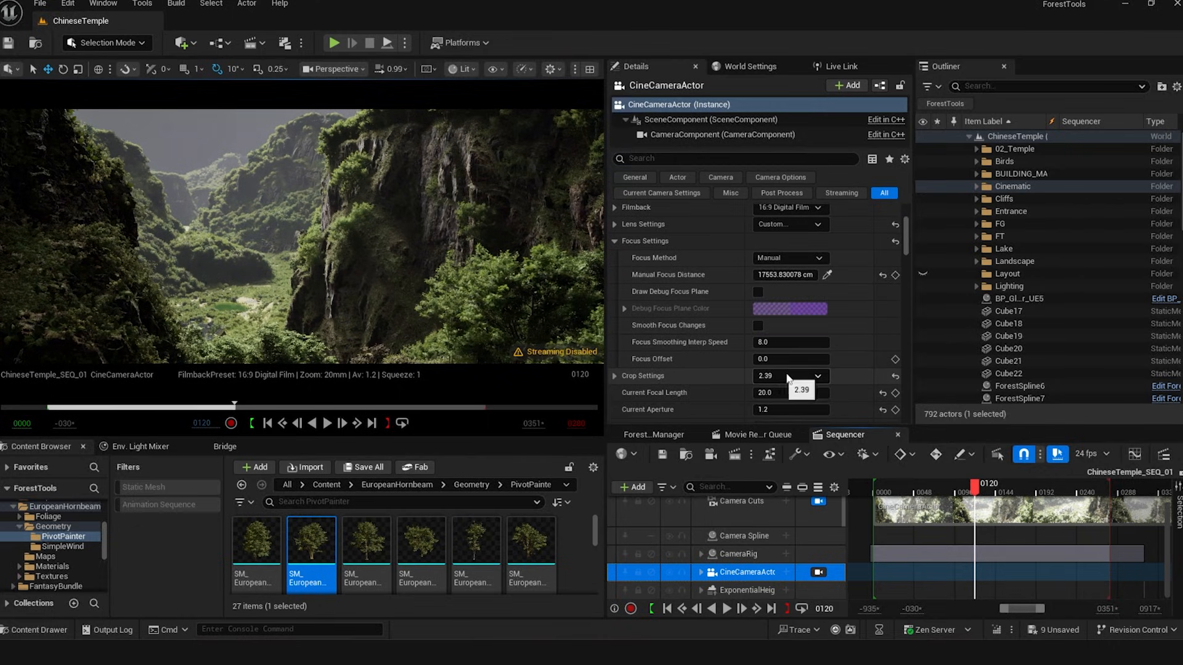
pyautogui.click(788, 377)
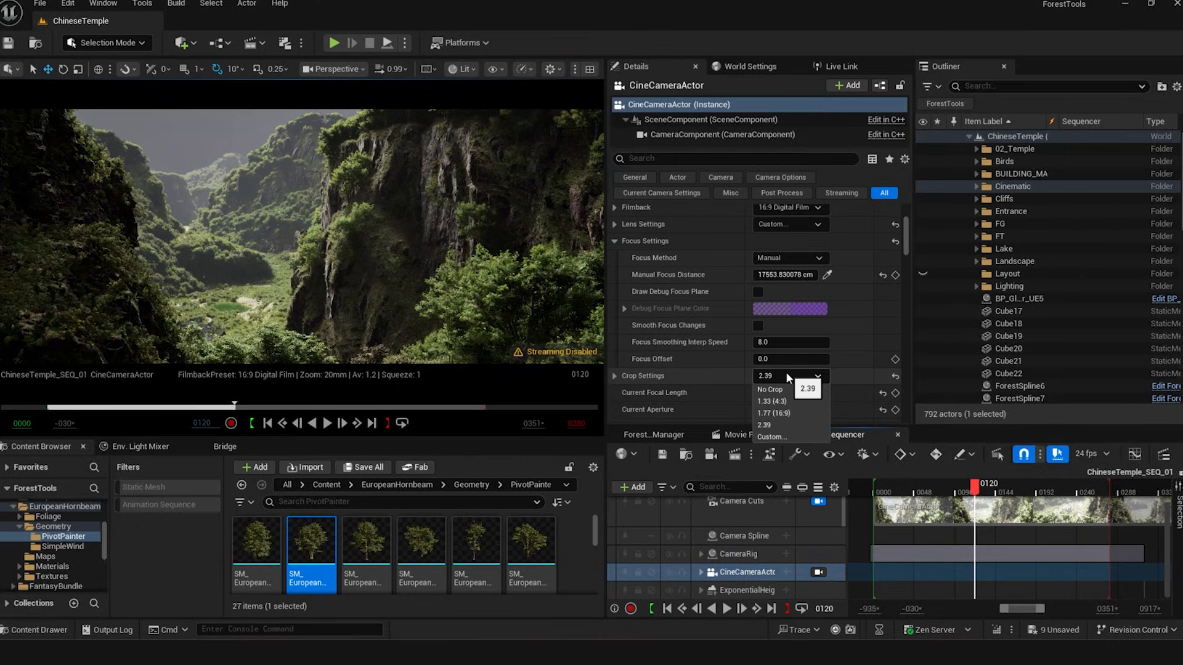
pyautogui.click(787, 373)
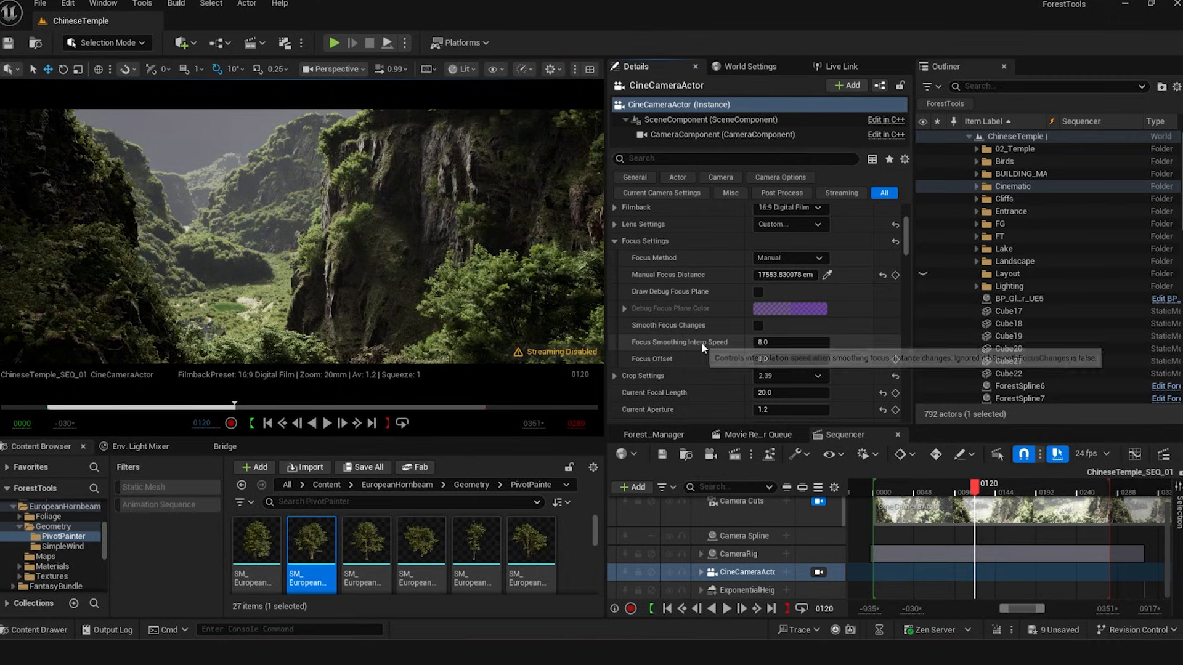
pyautogui.scroll(1, 719, 274)
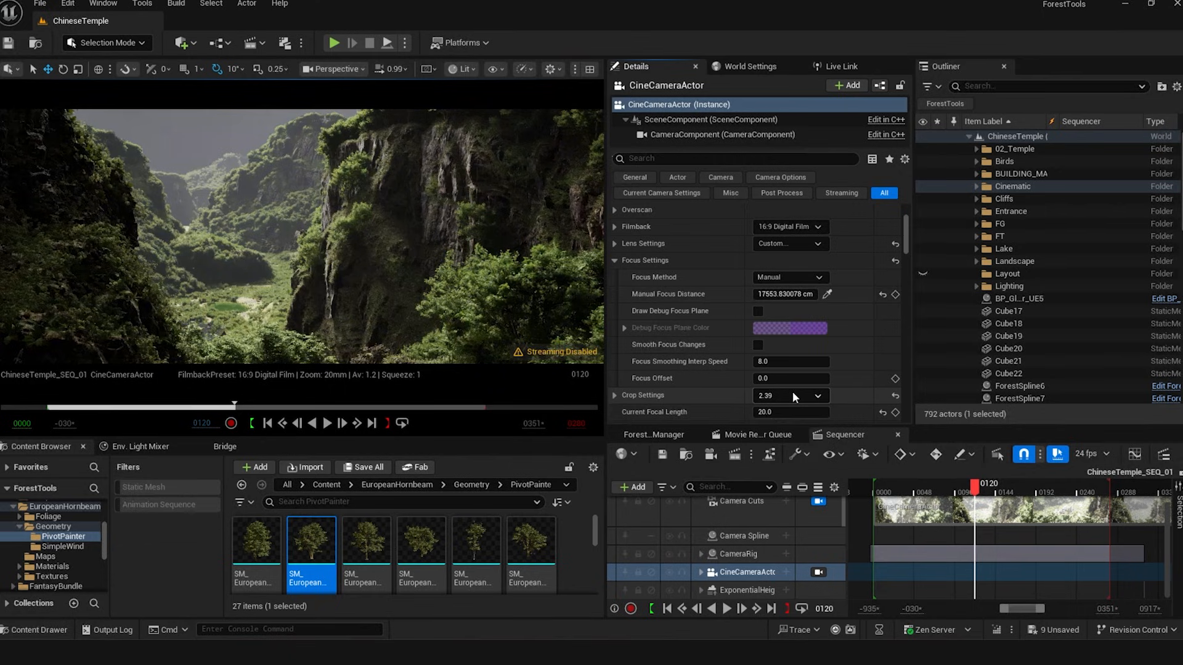
pyautogui.scroll(-2, 724, 387)
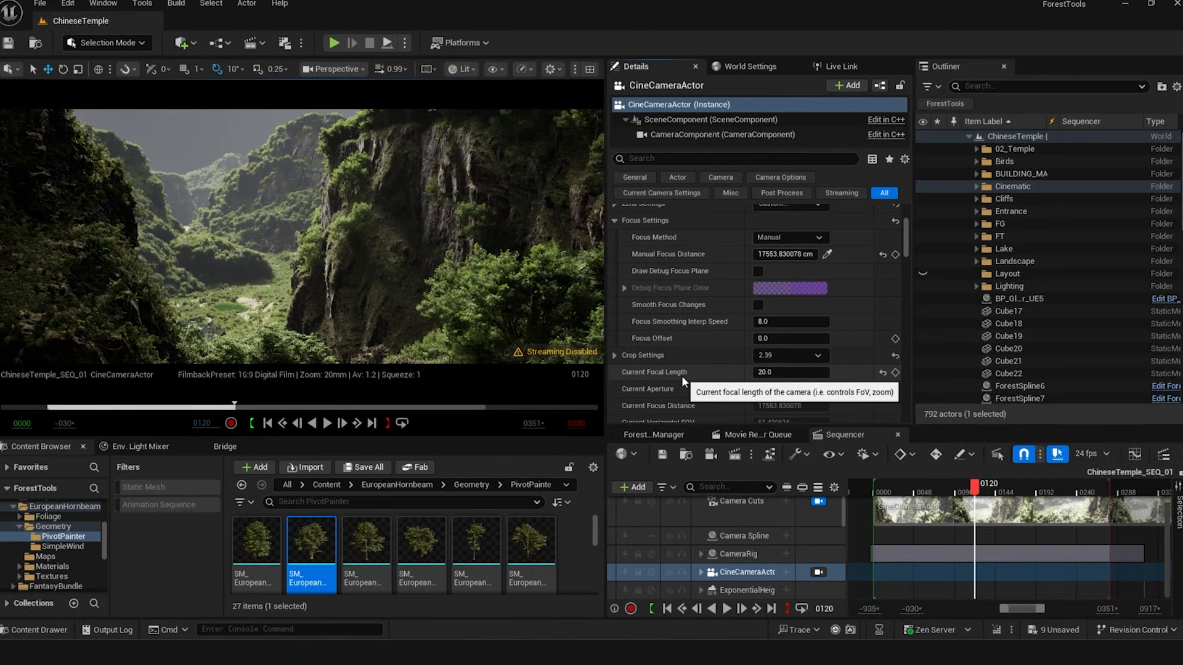
# Try No Crop for the CineCameraActor's Crop Settings, and restore the crop to 2.39
pyautogui.click(765, 358)
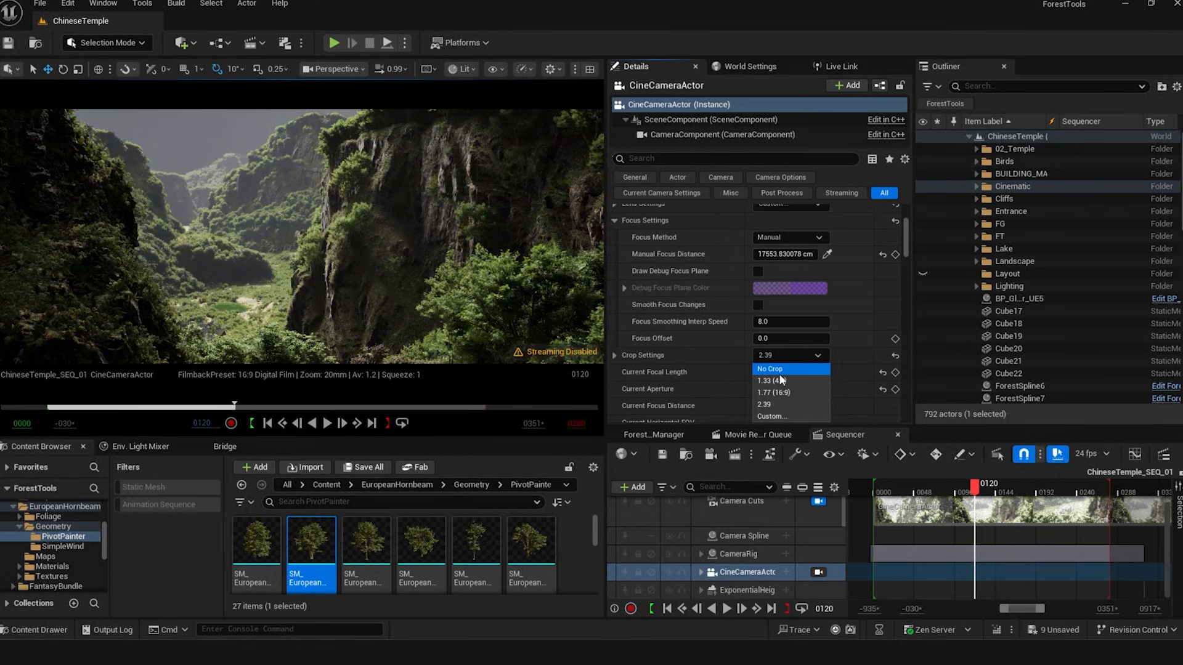
pyautogui.click(775, 370)
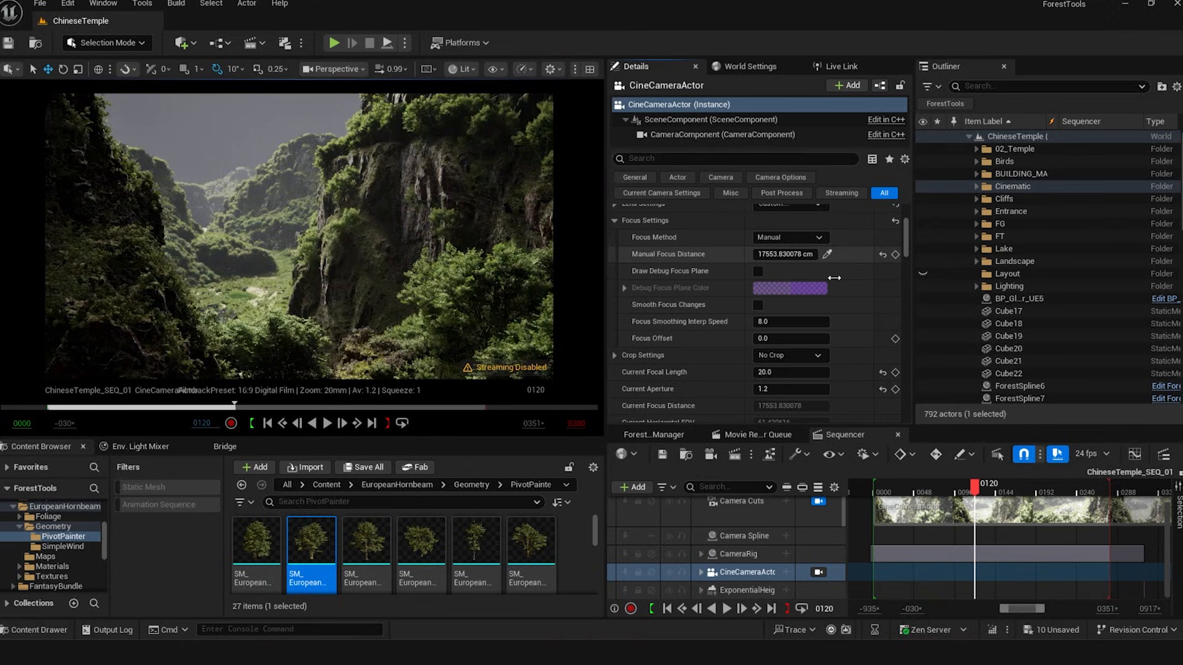
pyautogui.scroll(2, 705, 297)
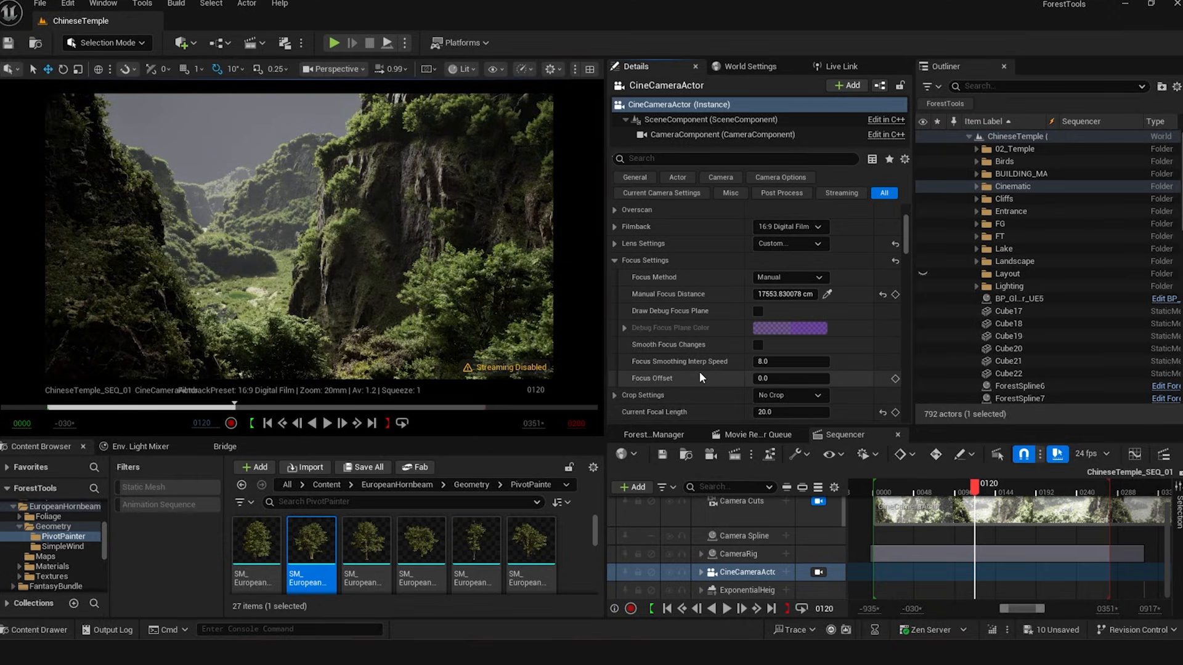
pyautogui.click(463, 70)
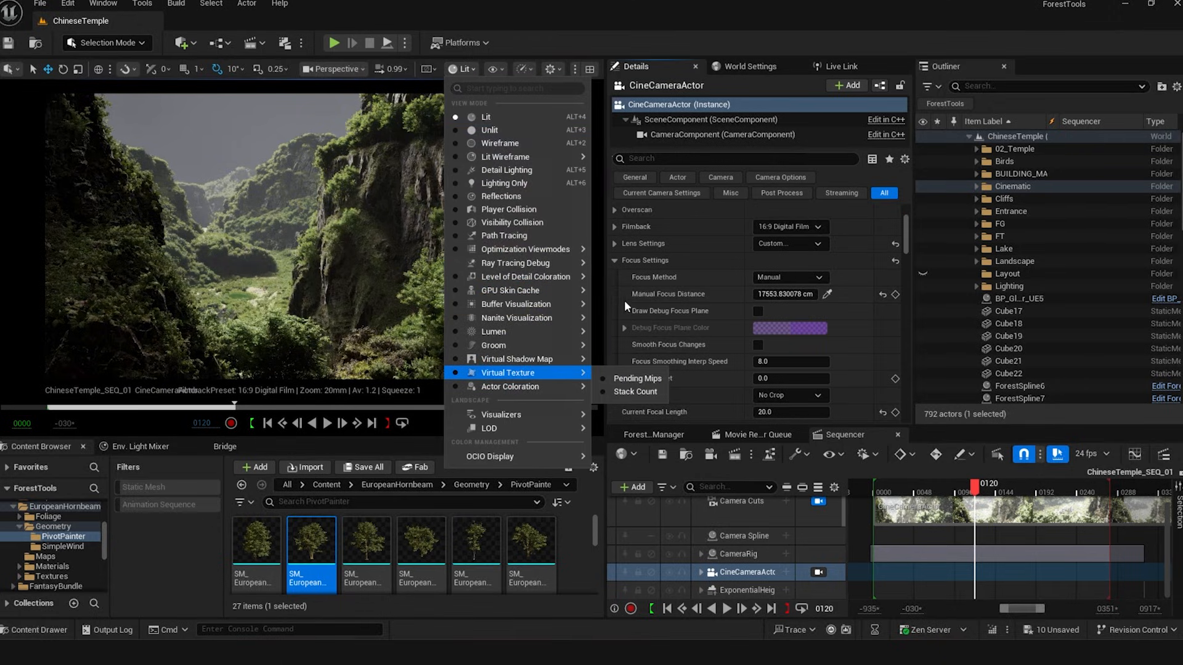
pyautogui.click(656, 284)
pyautogui.click(811, 397)
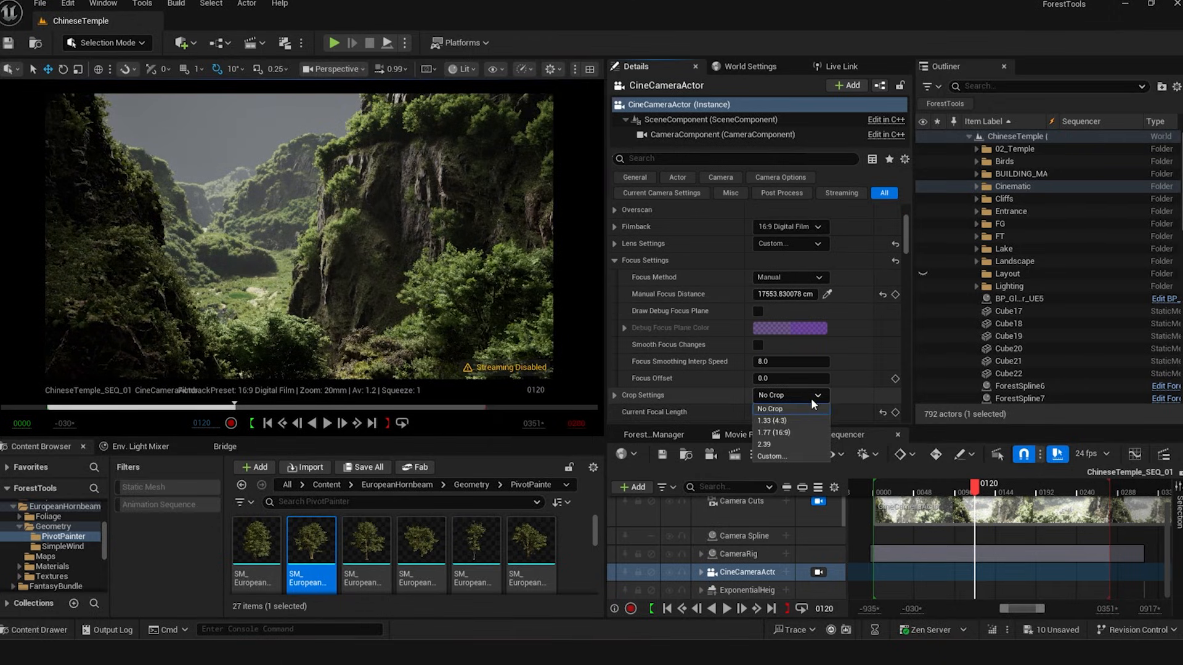
pyautogui.click(772, 445)
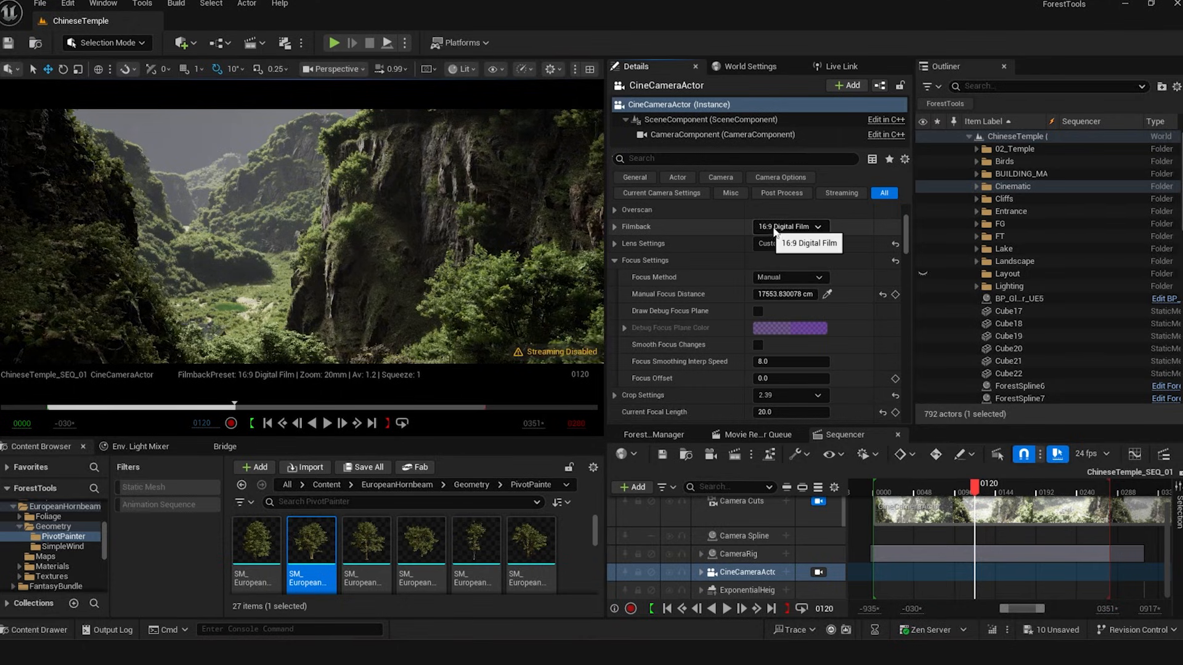
# Collapse the CineCameraActor's Focus Settings group and review its filmback, crop, focal length and aperture settings
pyautogui.scroll(-2, 686, 366)
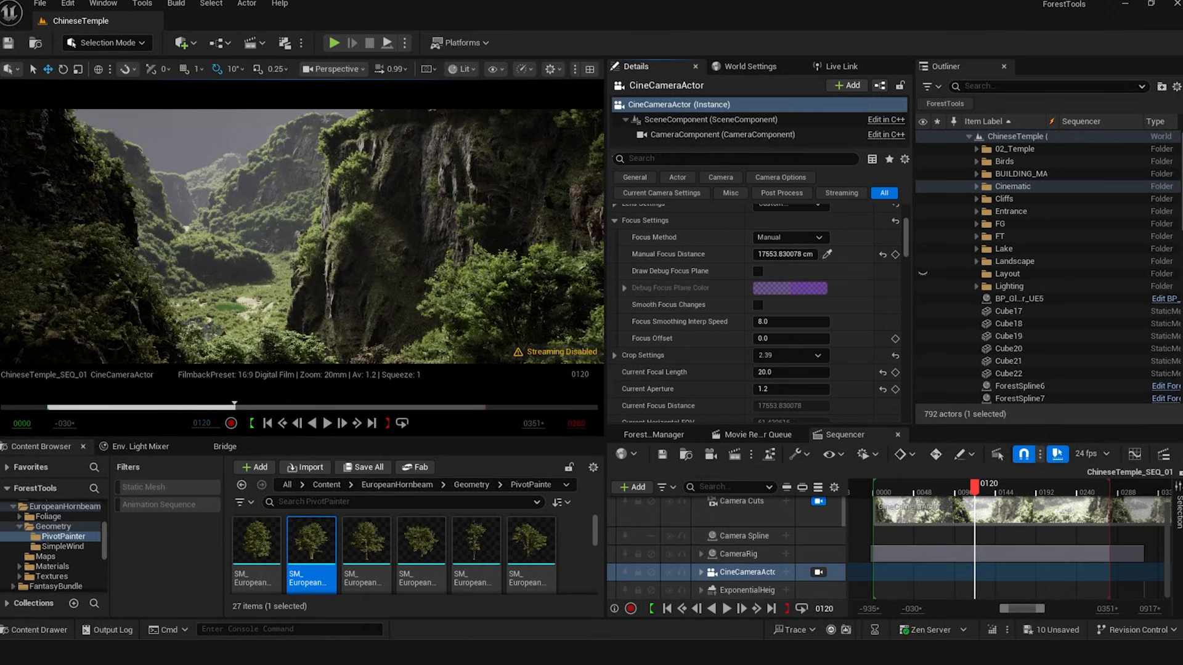
pyautogui.scroll(2, 686, 275)
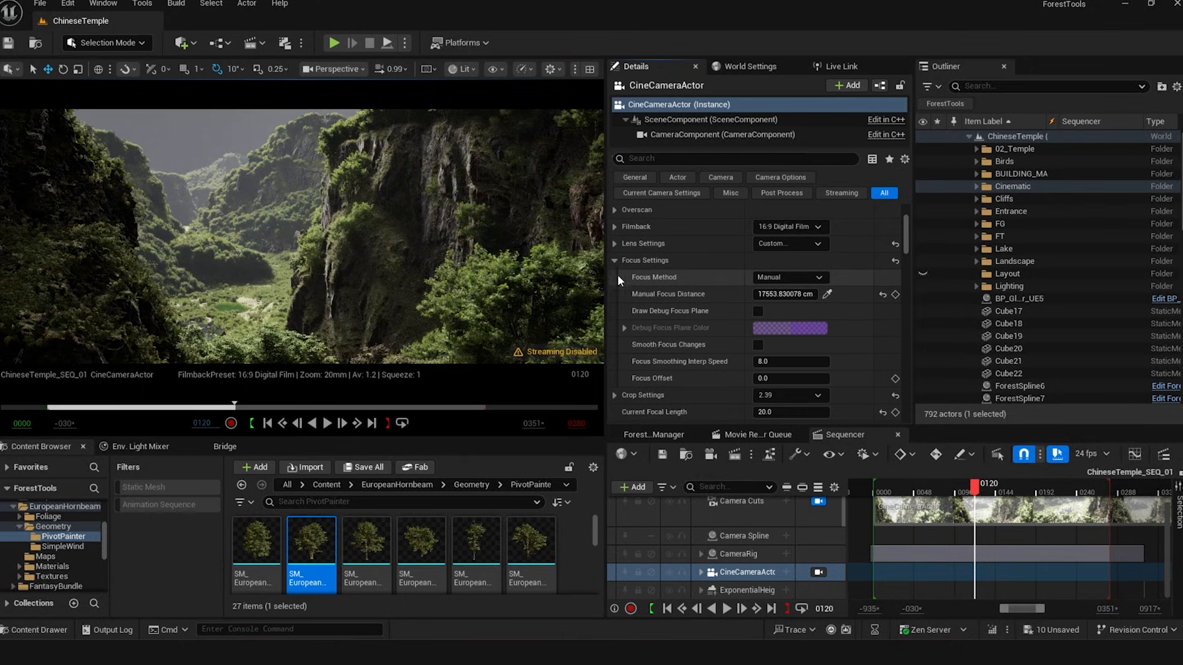
pyautogui.click(614, 261)
pyautogui.scroll(3, 620, 341)
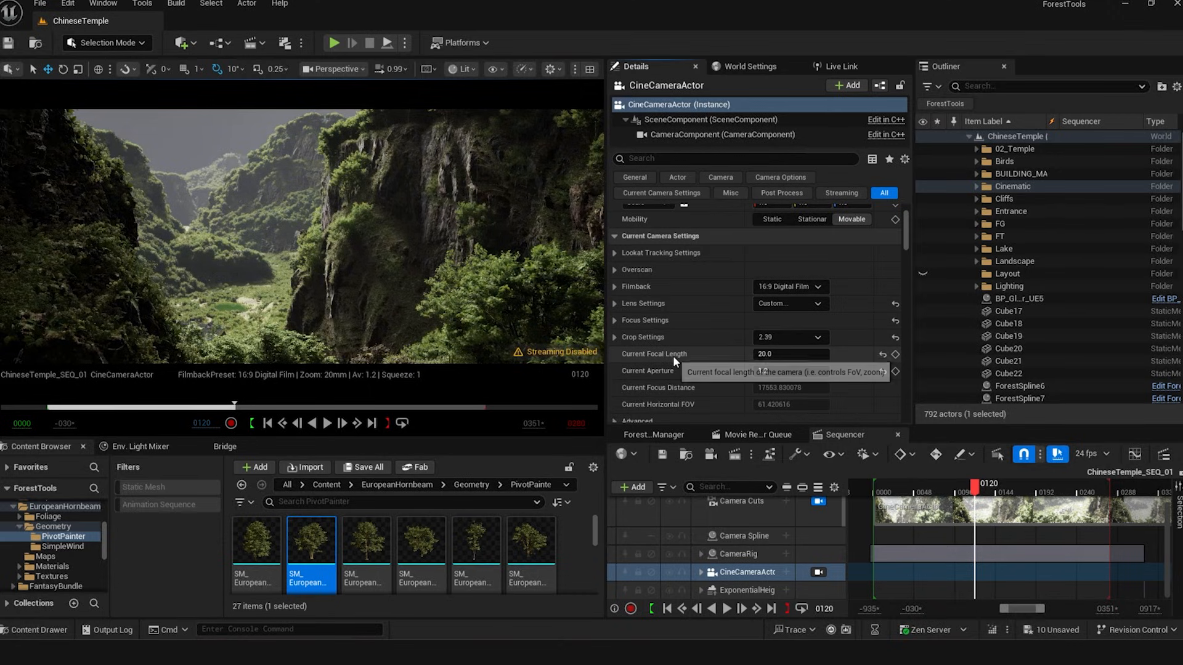
pyautogui.scroll(-3, 689, 351)
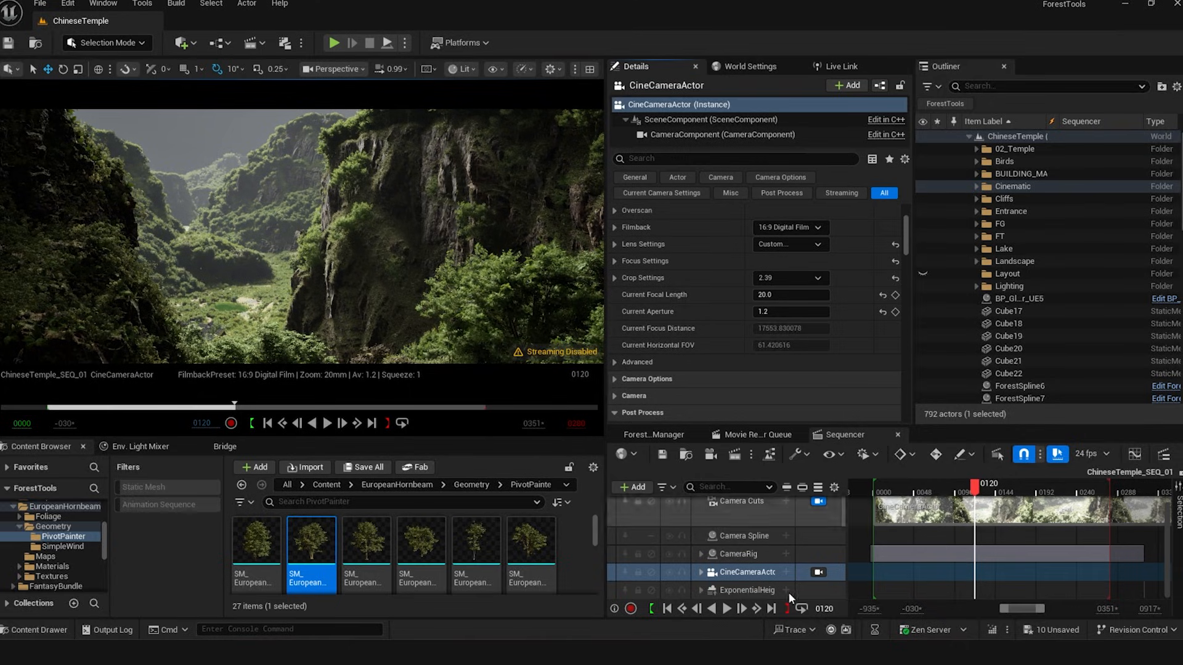
pyautogui.scroll(3, 701, 313)
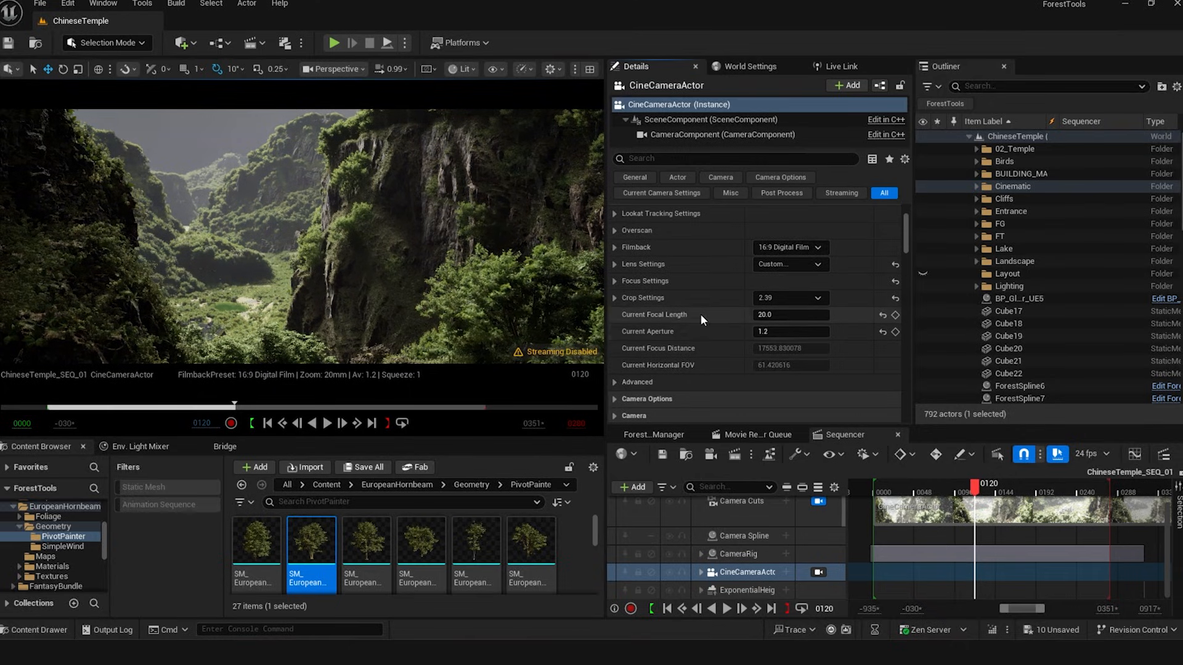
pyautogui.scroll(-2, 727, 343)
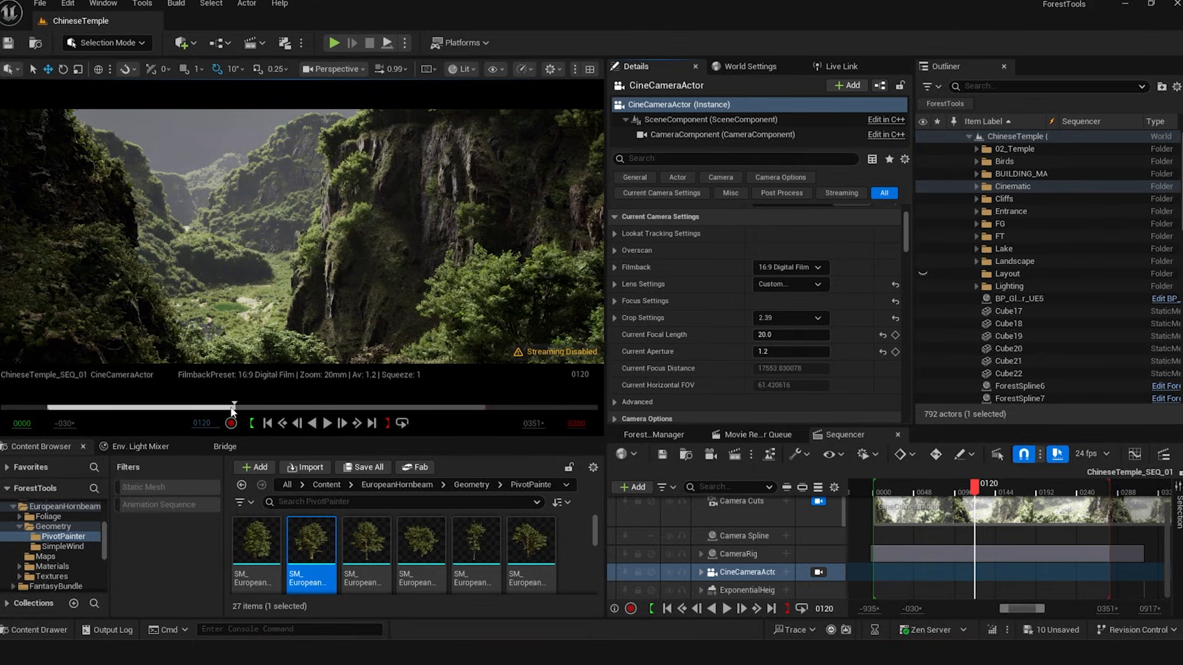
# Try a 24 mm focal length at frame 0193, check it at frame 0269, and restore the focal length to 20 mm
pyautogui.moveTo(233, 409); pyautogui.dragTo(349, 397)
pyautogui.click(792, 335)
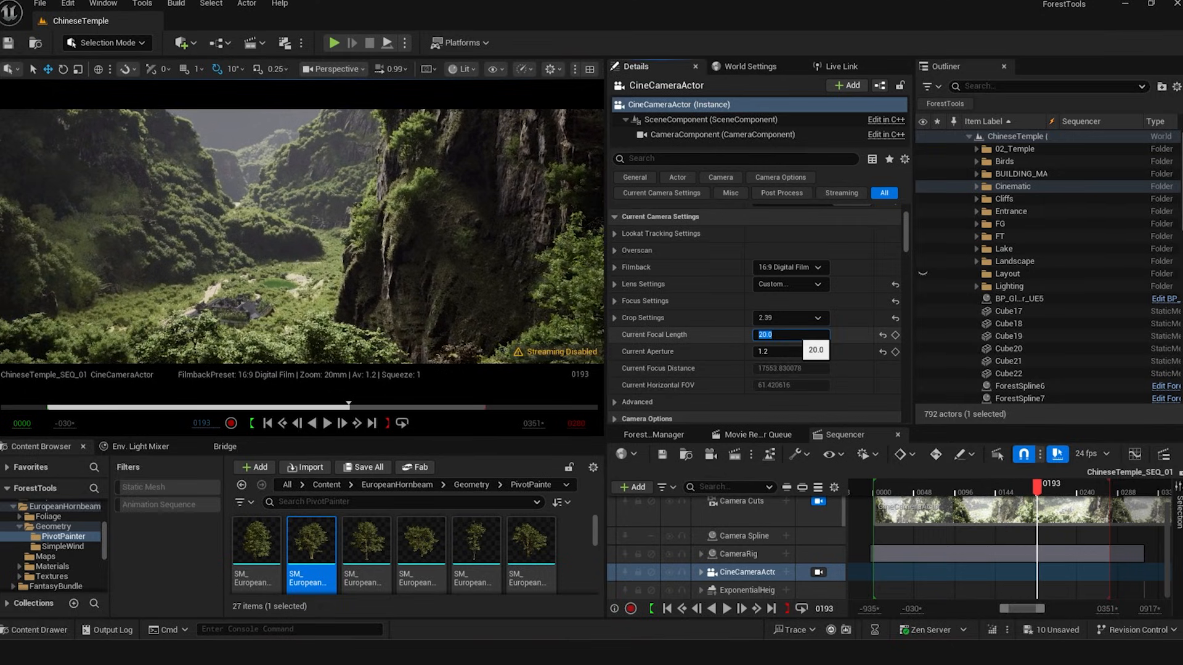
pyautogui.write('24')
pyautogui.press('Return')
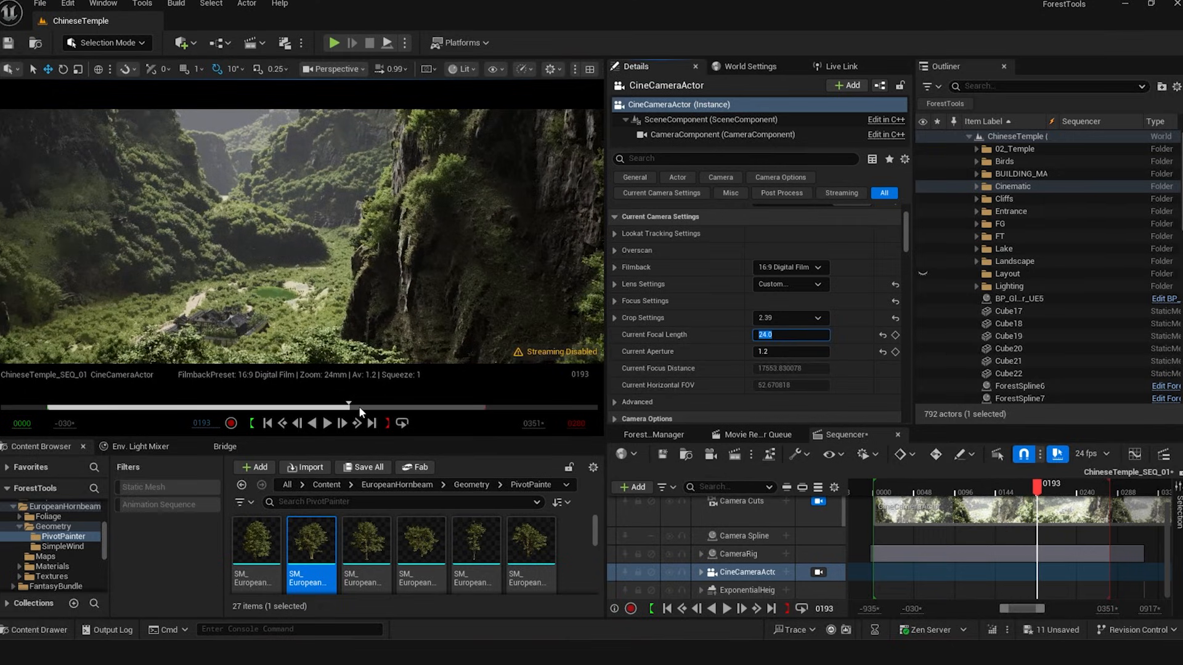
pyautogui.moveTo(361, 405); pyautogui.dragTo(468, 405)
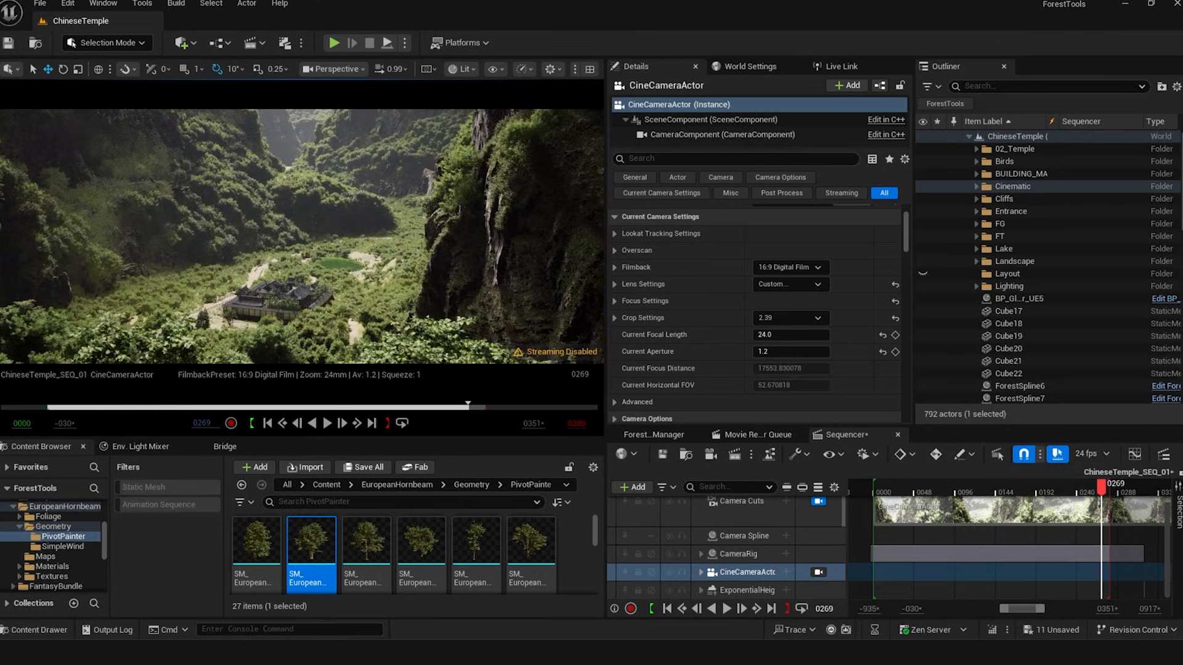
pyautogui.click(790, 334)
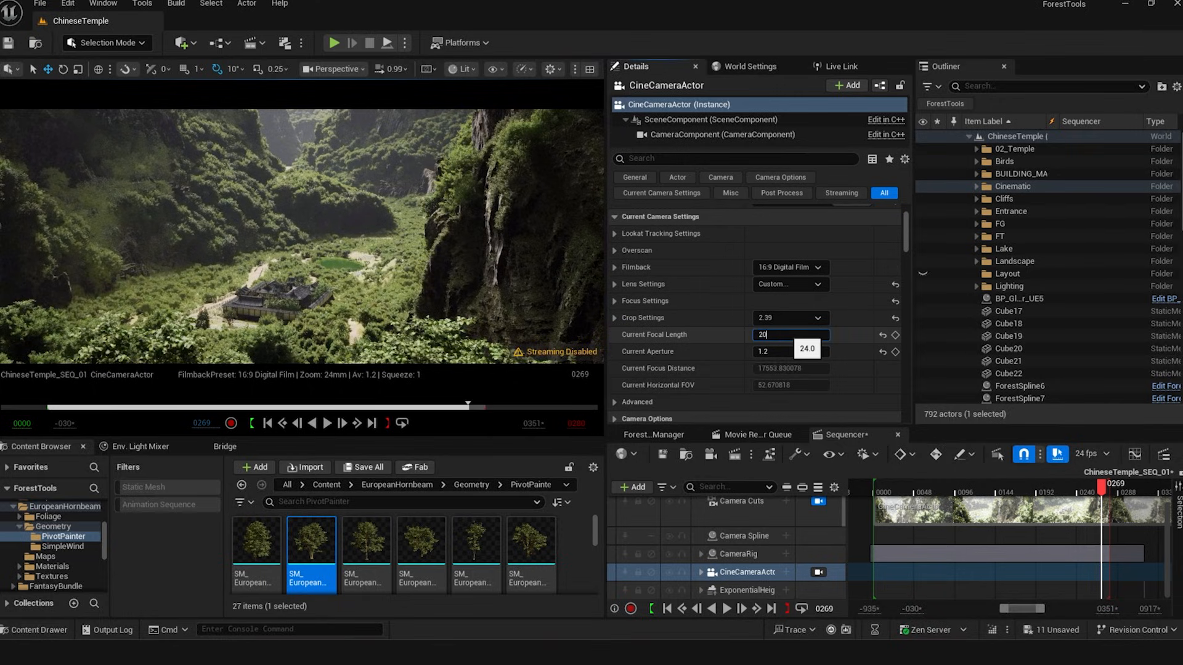
pyautogui.write('20')
pyautogui.press('Return')
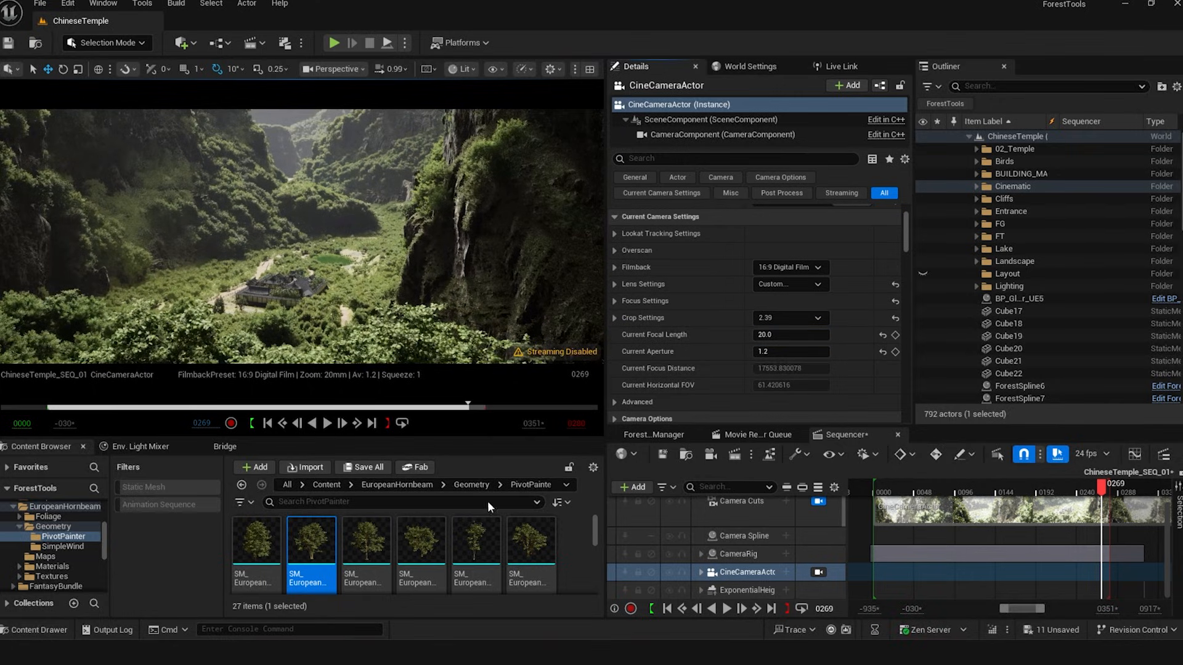
# Try a 16 mm focal length at frame 0163, check it at frame 0128, and restore the focal length to 20 mm
pyautogui.moveTo(460, 413); pyautogui.dragTo(296, 411)
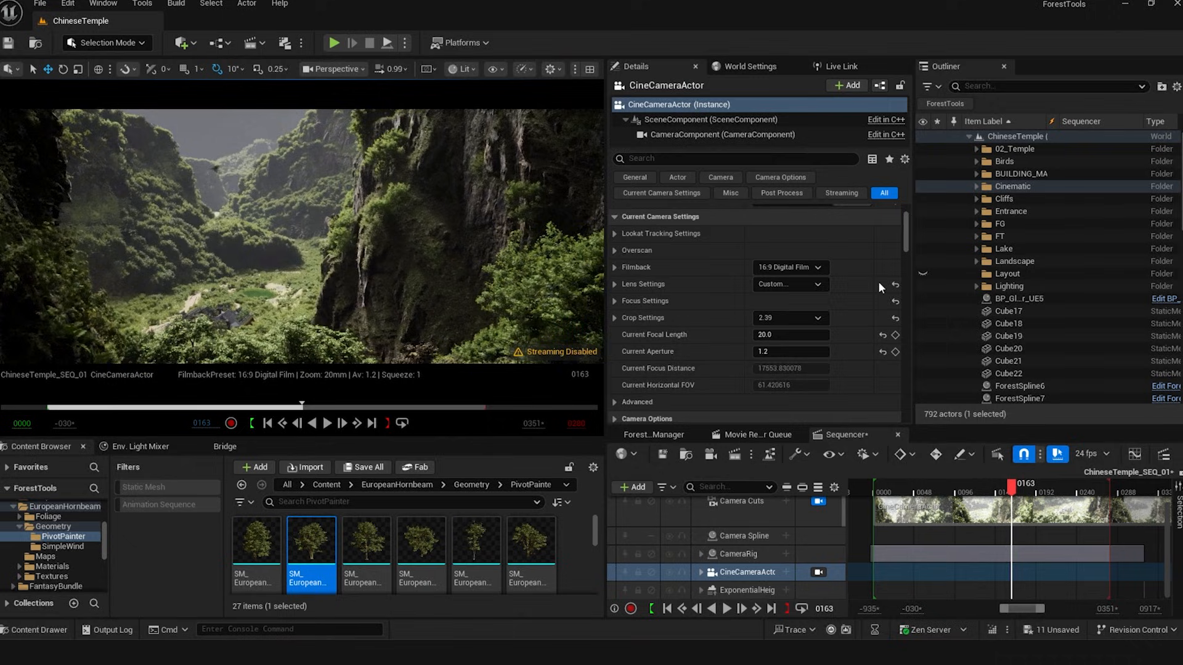
pyautogui.click(796, 337)
pyautogui.write('16')
pyautogui.press('Return')
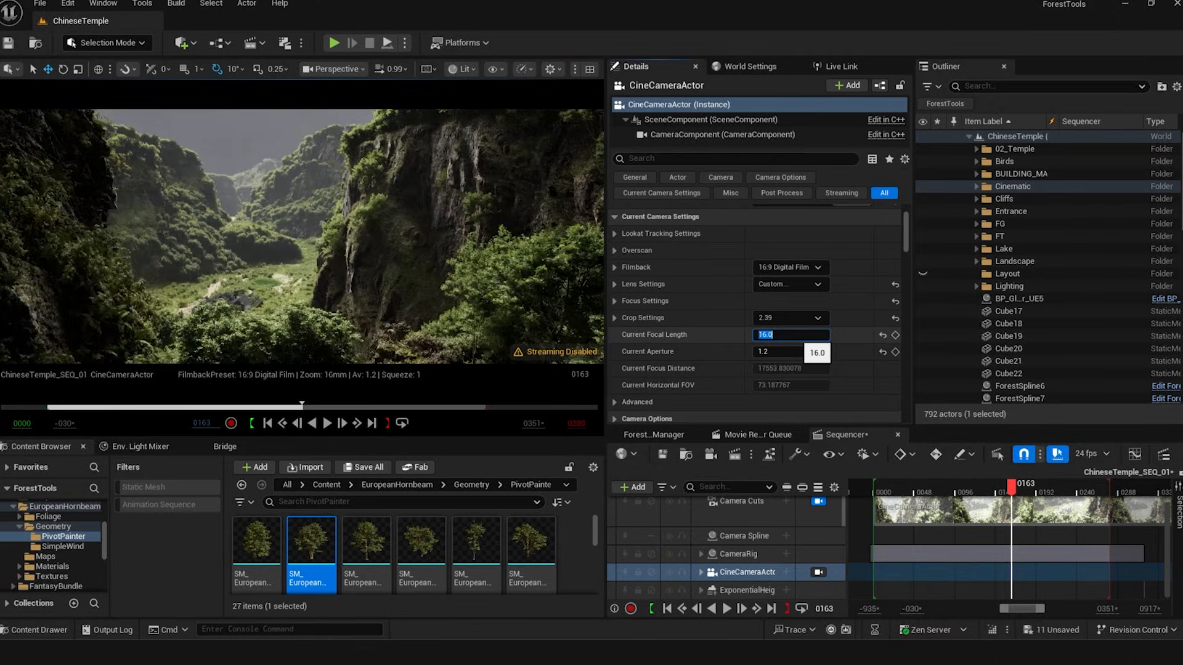
pyautogui.moveTo(301, 407); pyautogui.dragTo(223, 407)
pyautogui.click(781, 335)
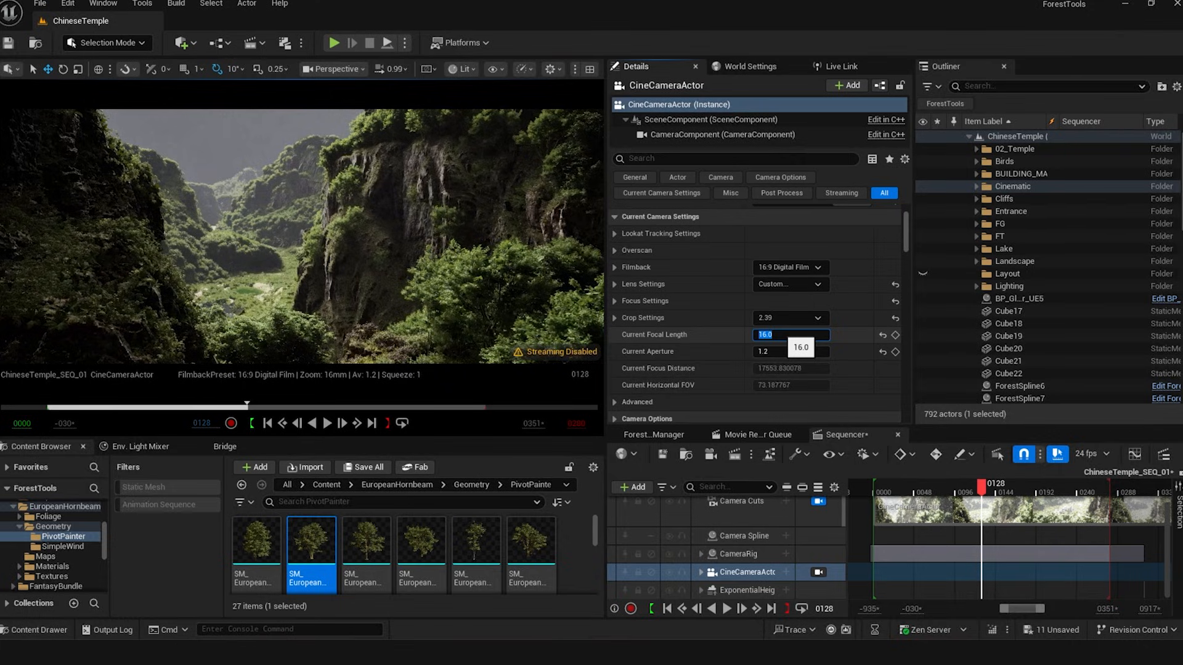
pyautogui.press('Return')
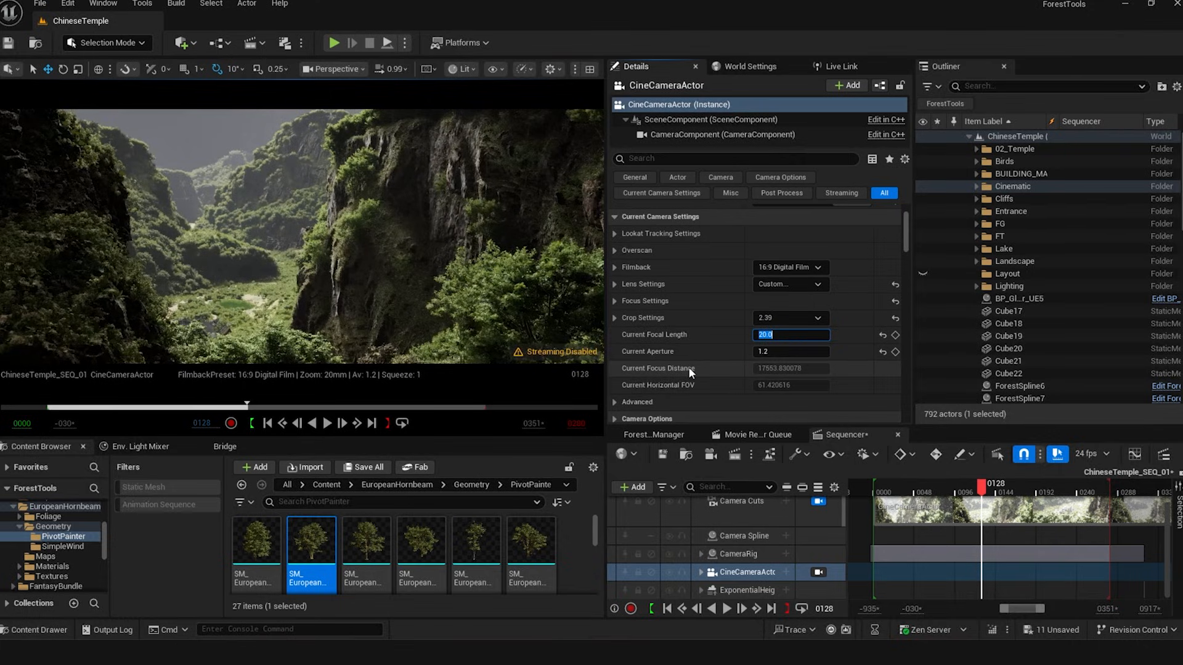
# Scrub the sequence to frame 0185, try a much higher Current Aperture of about 19.94, and restore it to 1.2
pyautogui.moveTo(245, 415); pyautogui.dragTo(337, 407)
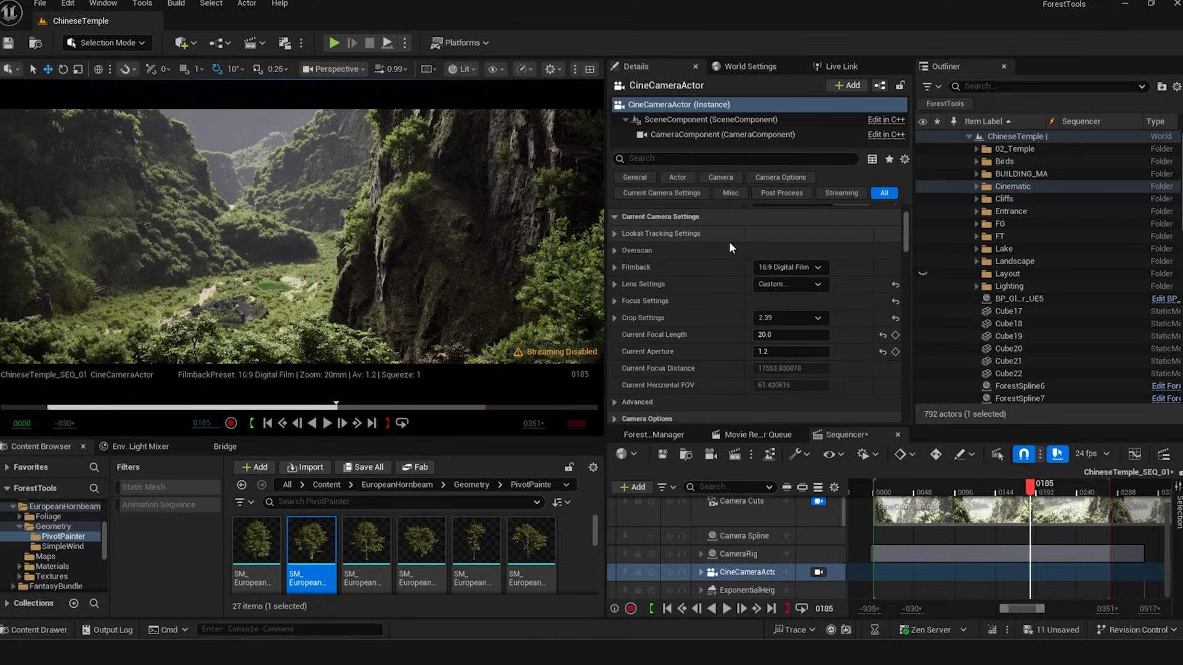
pyautogui.moveTo(777, 351); pyautogui.dragTo(820, 351)
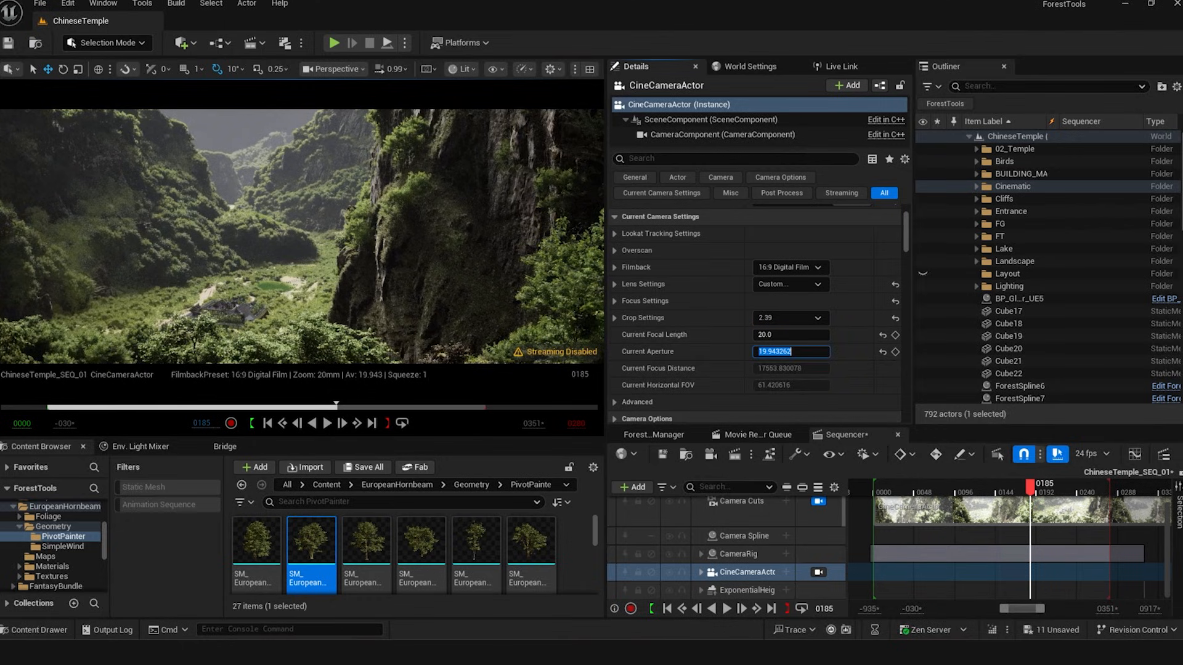
pyautogui.write('1.2')
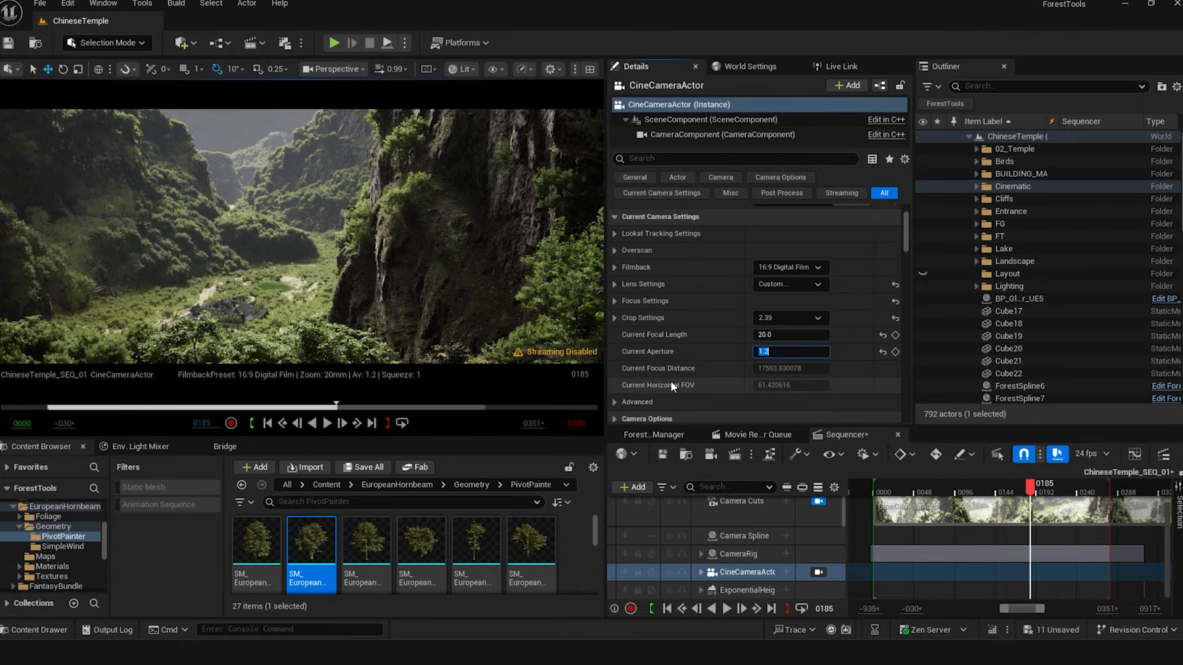
pyautogui.press('Return')
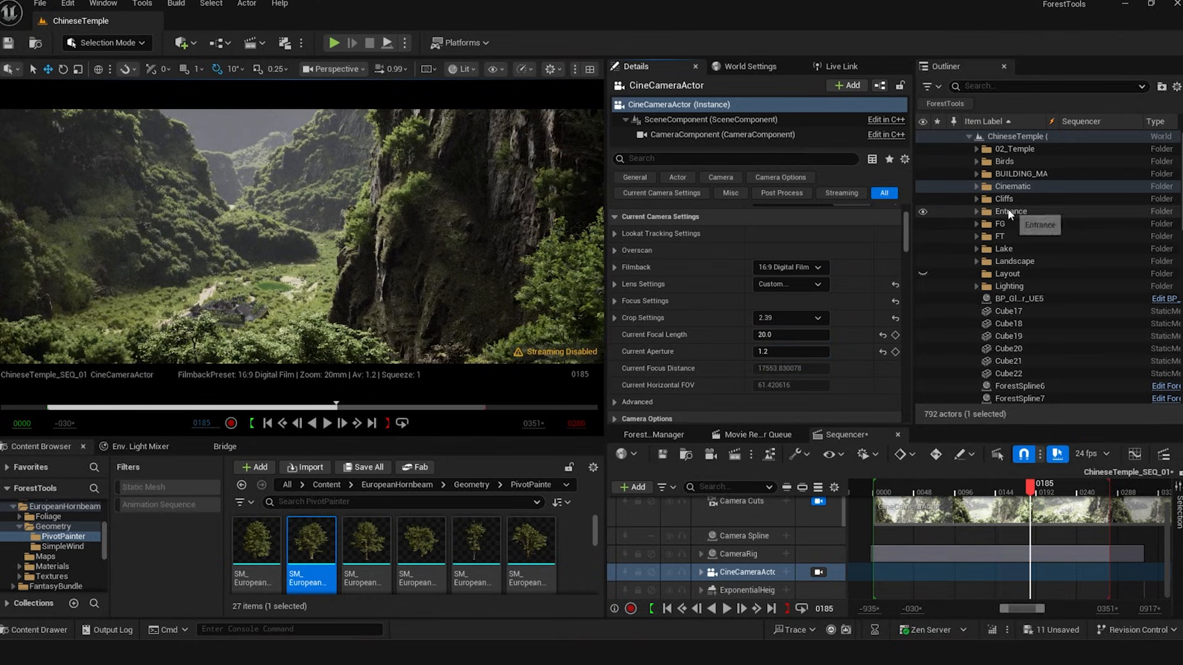
# Search the Outliner for "post", select the PostProcessVolume, and examine its exposure settings, including compensation and Min/Max EV100
pyautogui.click(1011, 186)
pyautogui.click(992, 86)
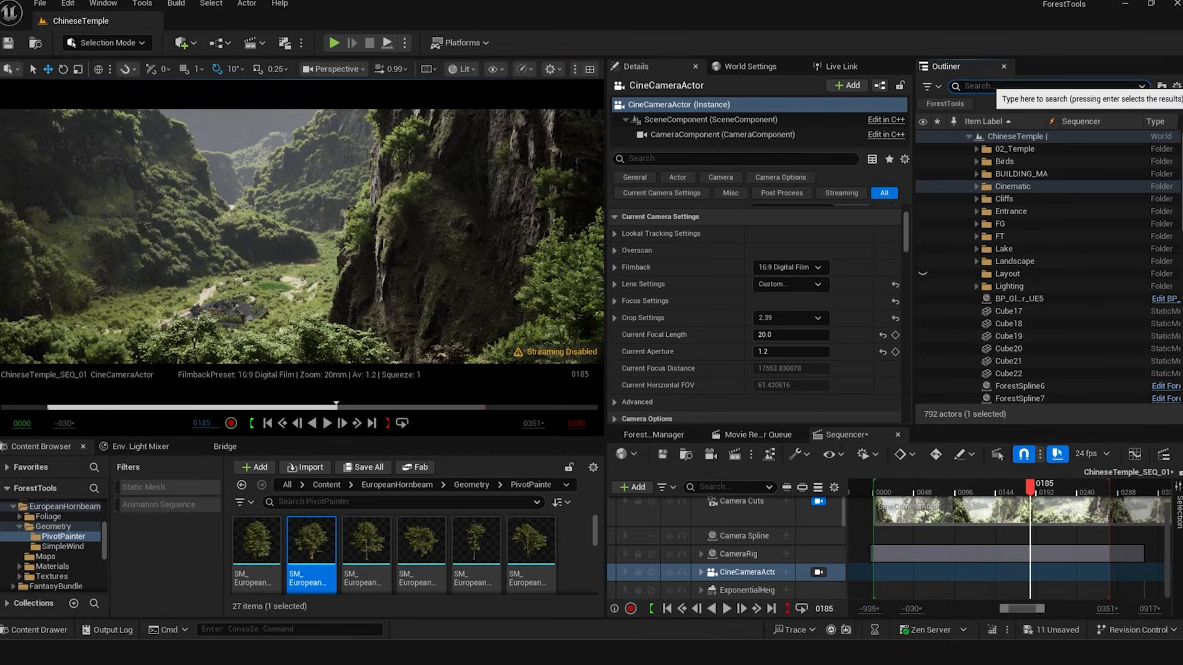
pyautogui.write('post')
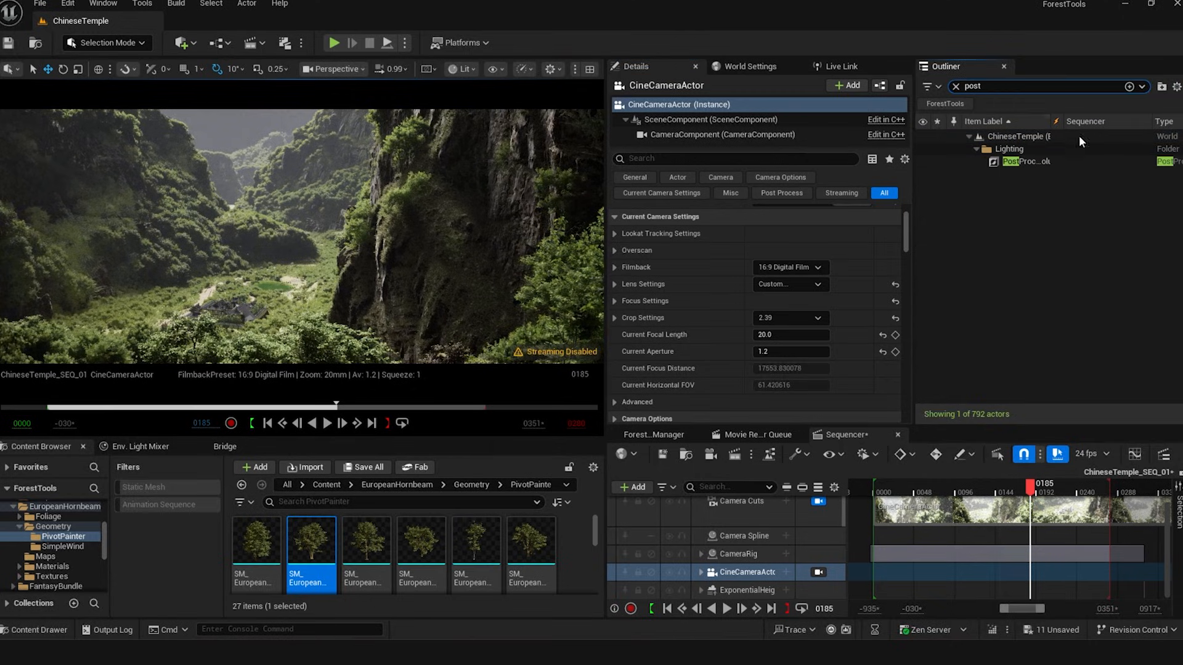
pyautogui.click(1043, 162)
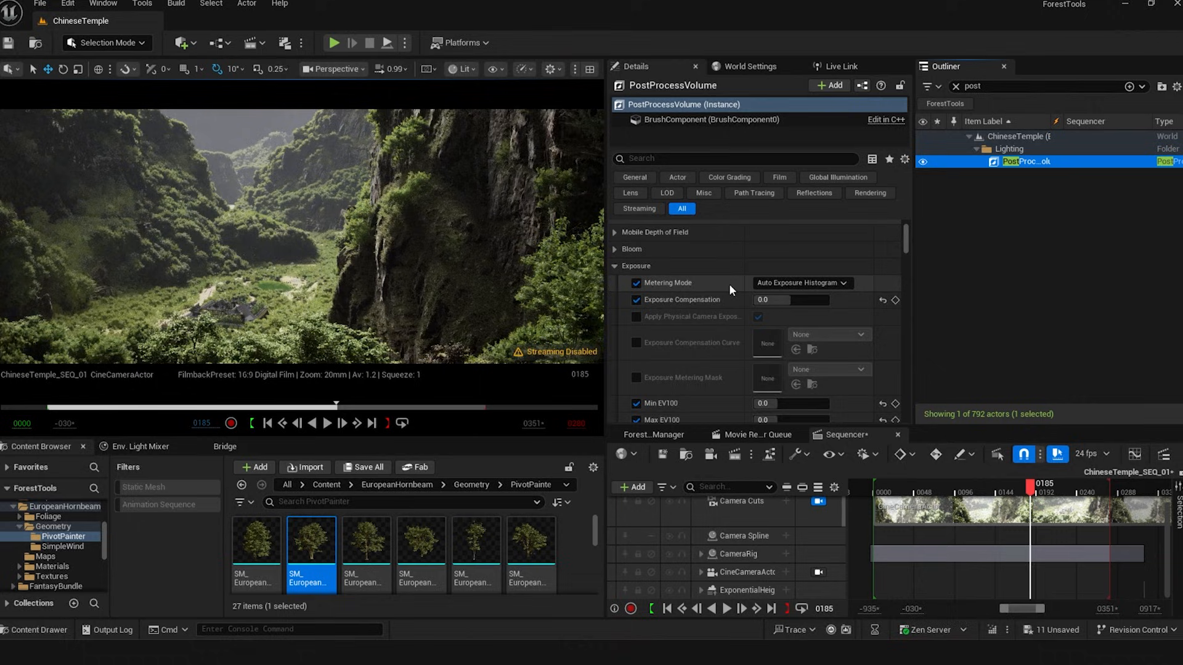
pyautogui.scroll(-1, 724, 334)
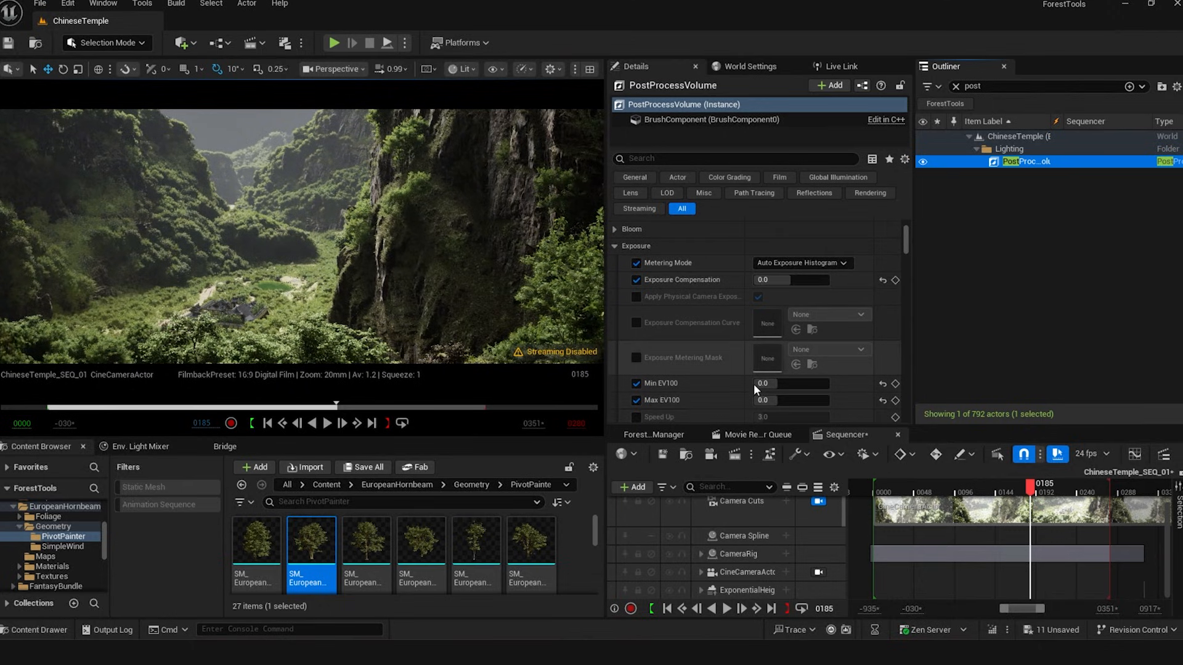
pyautogui.scroll(-4, 733, 343)
pyautogui.scroll(4, 713, 354)
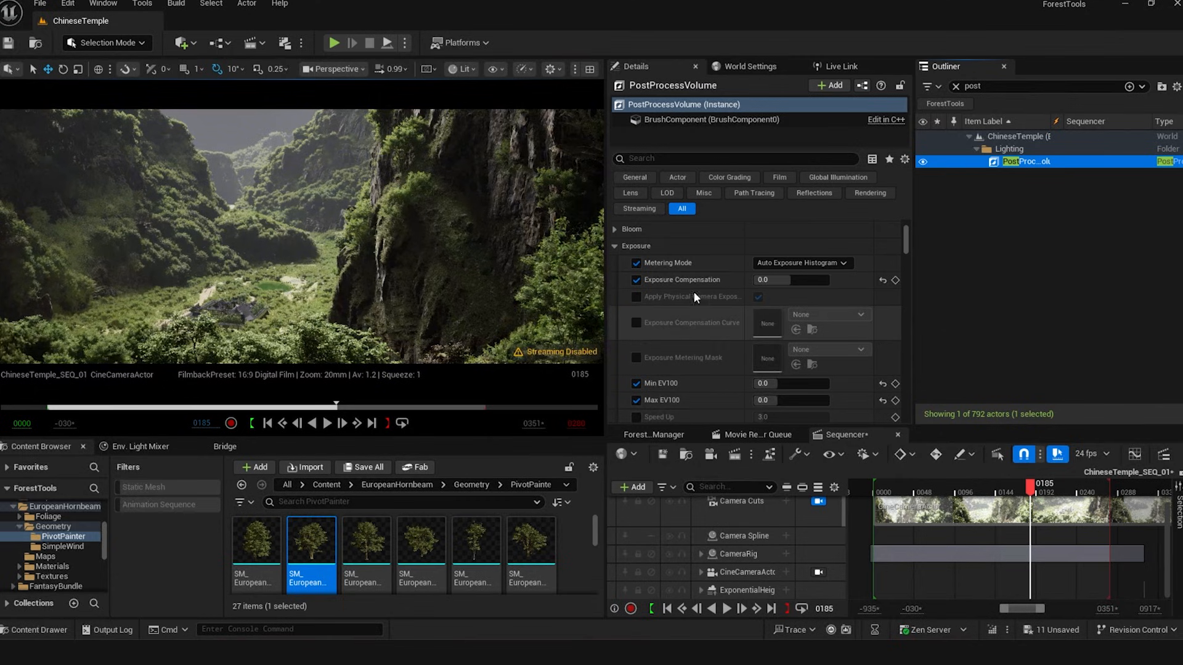
# Clear the Outliner search and expand the Lighting folder to list its actors
pyautogui.click(956, 87)
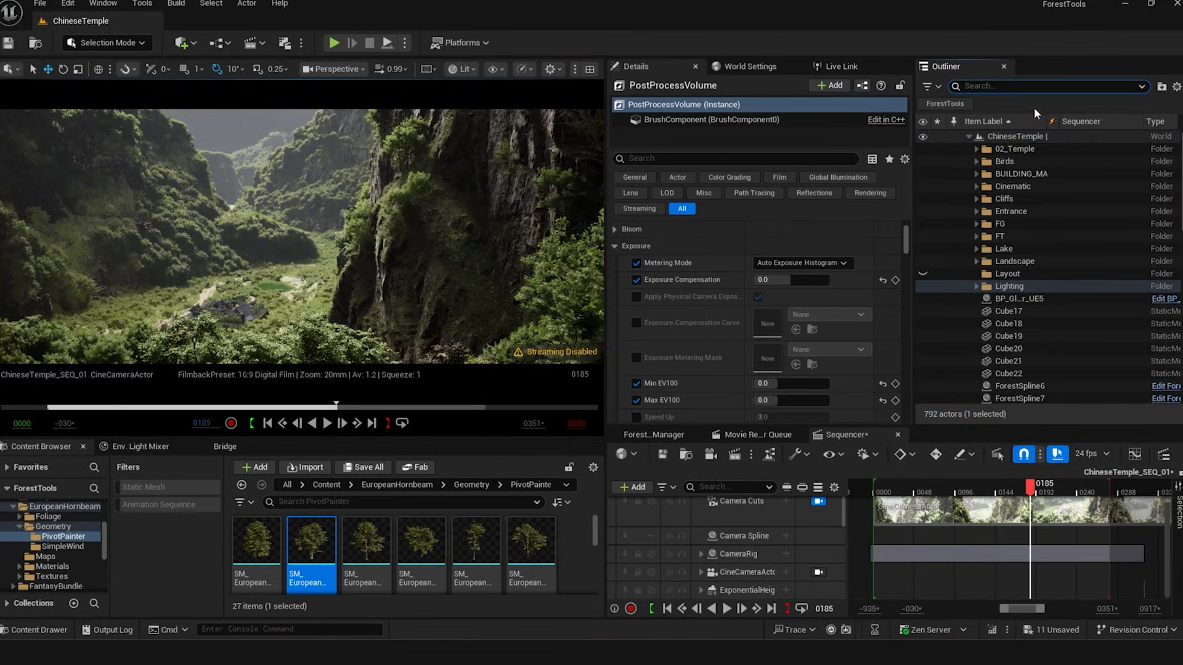
pyautogui.click(980, 287)
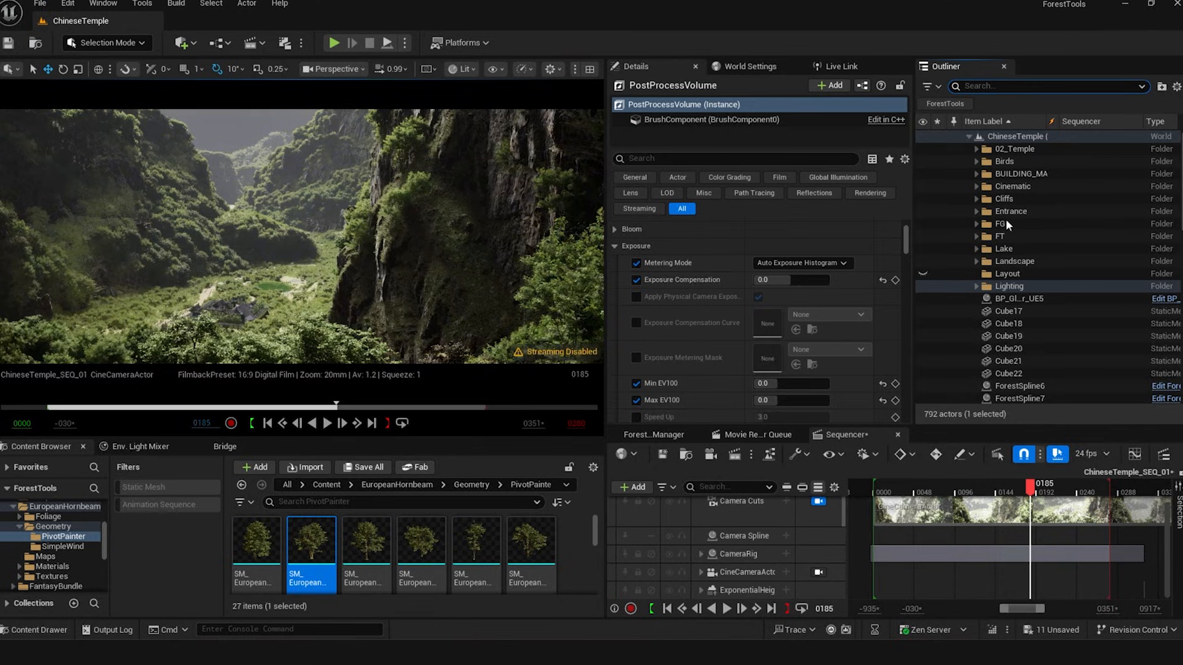
pyautogui.click(977, 287)
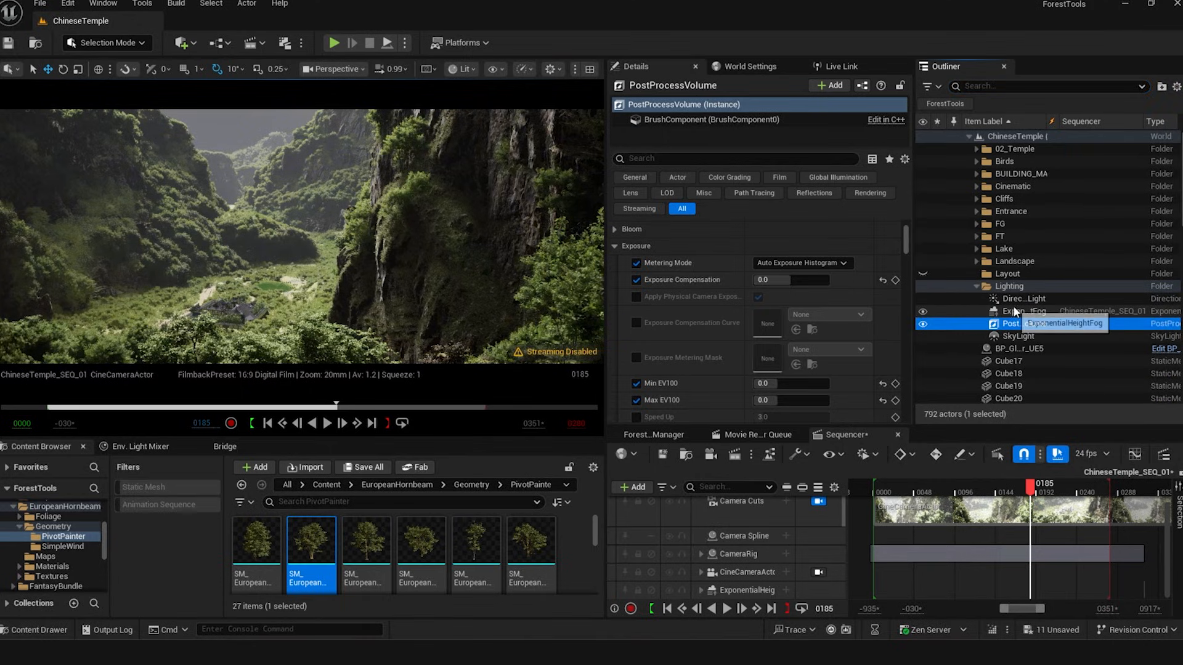
# Unlock the viewport from the sequence camera, clear the selection, and fly over the landscape down to the path near the lake
pyautogui.click(819, 501)
pyautogui.press('s')
pyautogui.moveTo(302, 237); pyautogui.dragTo(133, 258, button='right')
pyautogui.click(324, 123)
pyautogui.press('s')
pyautogui.scroll(5, 302, 237)
pyautogui.press('w')
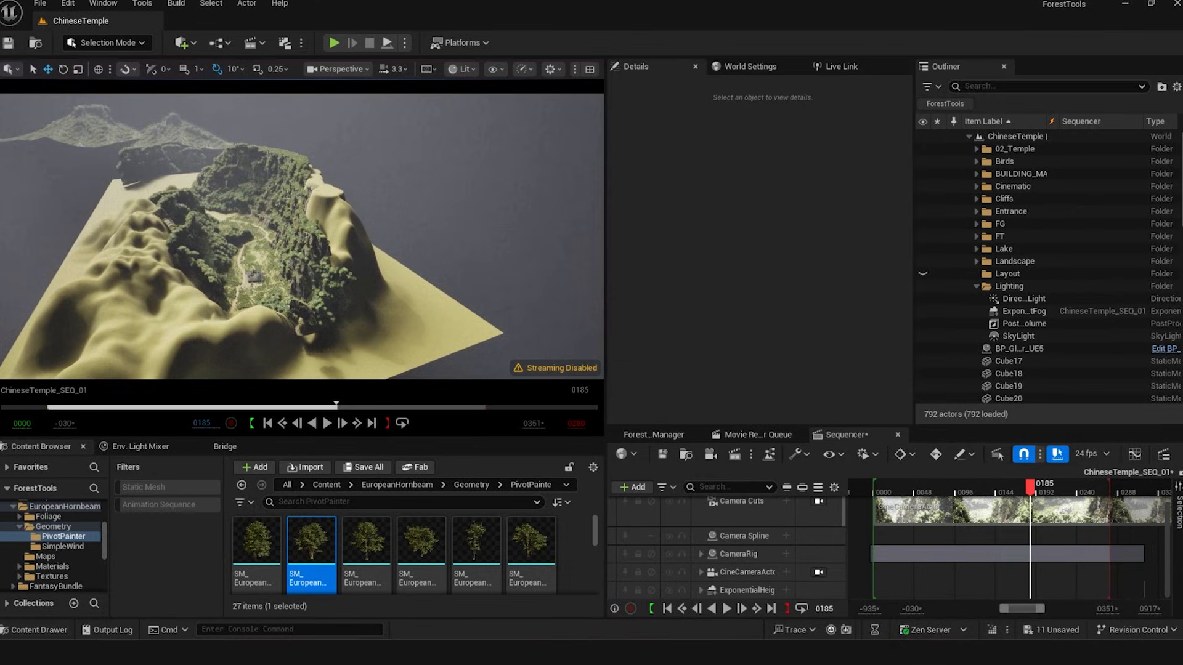
pyautogui.moveTo(302, 237); pyautogui.dragTo(244, 209, button='right')
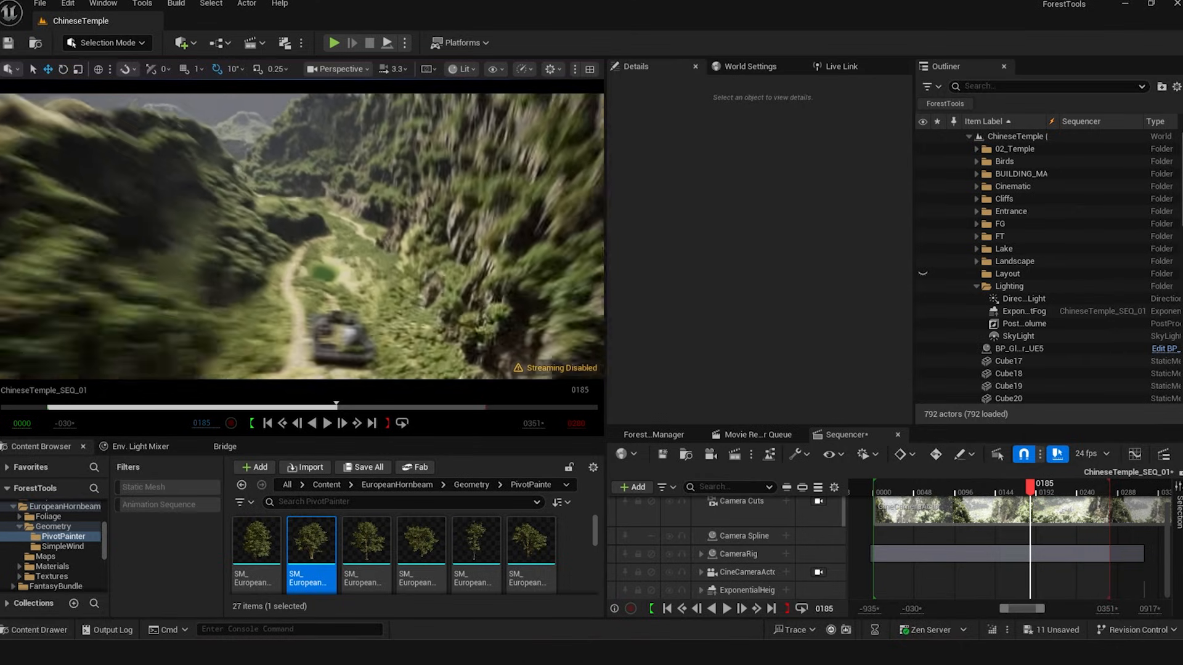
pyautogui.press('w')
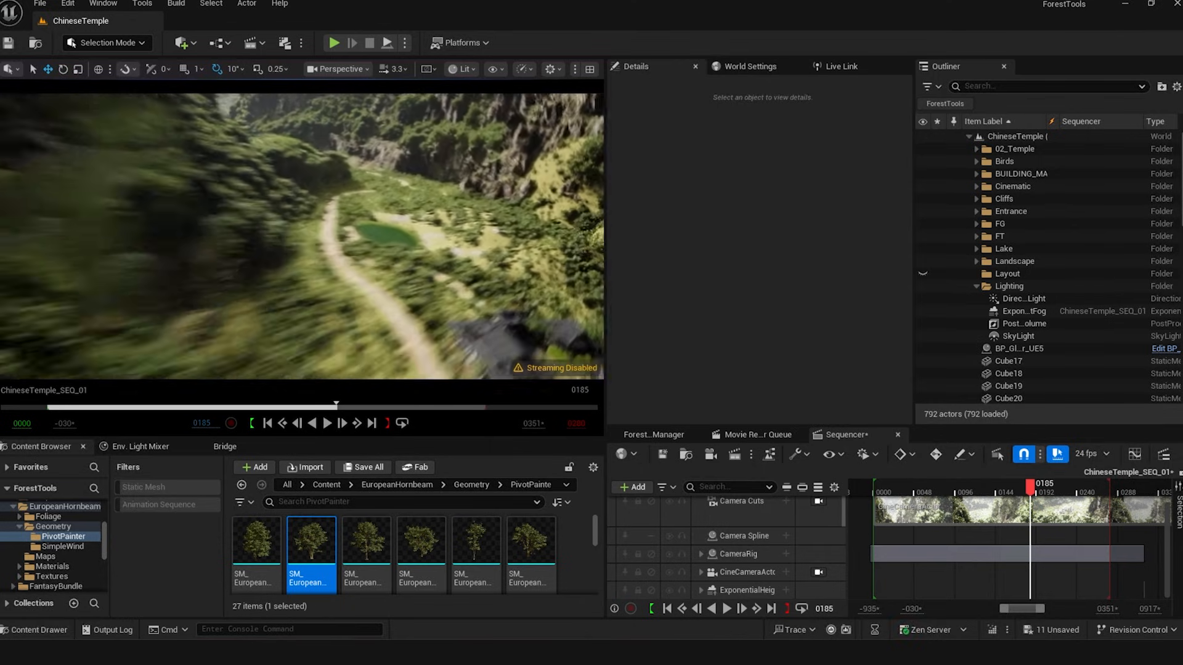
pyautogui.scroll(-2, 302, 236)
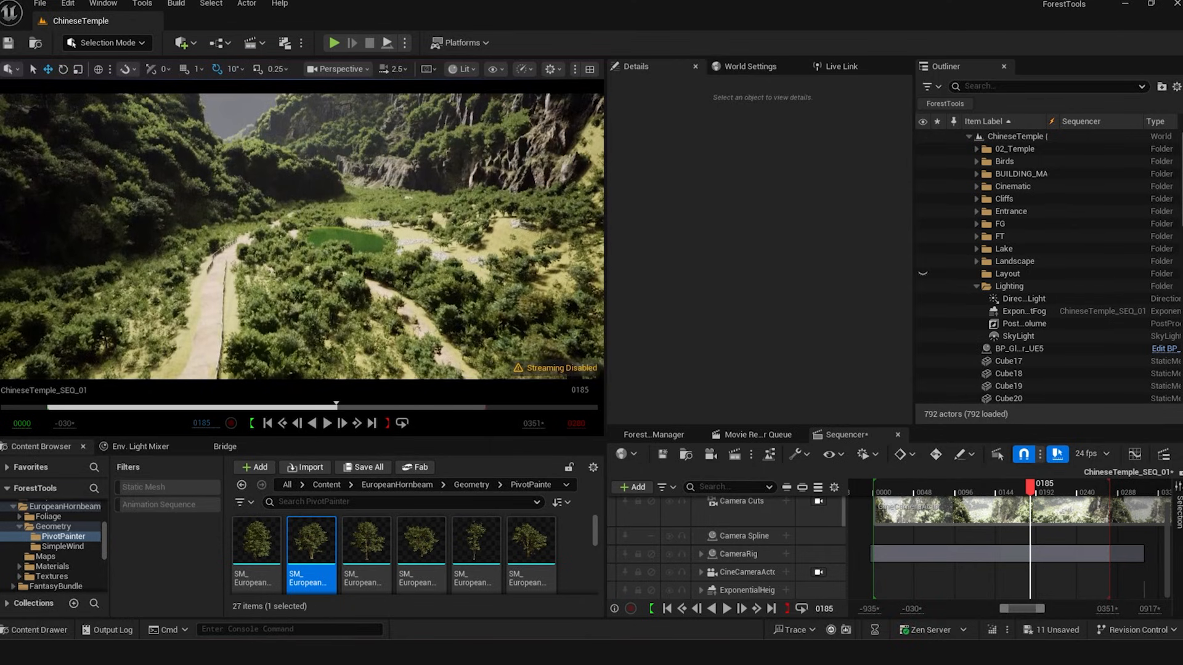
pyautogui.scroll(-1, 302, 237)
# Switch the viewport's view mode to Path Tracing and inspect the valley from a distance and up close
pyautogui.click(462, 70)
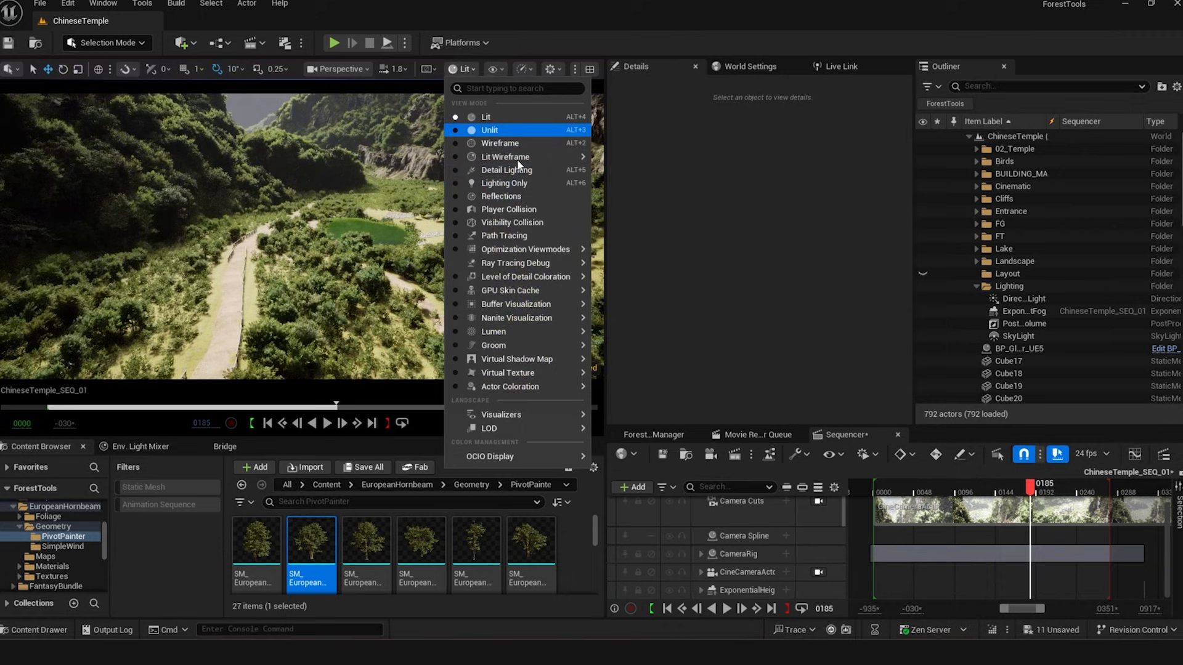
pyautogui.click(517, 237)
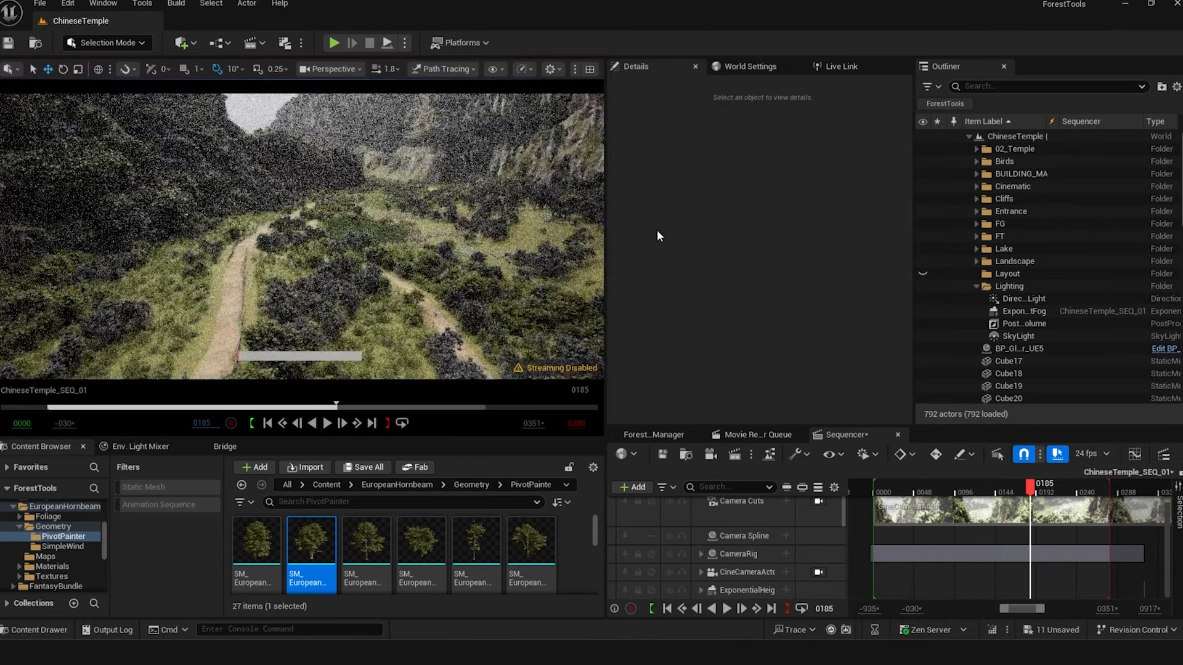
pyautogui.moveTo(302, 237)
pyautogui.mouseDown(button='right')
pyautogui.moveTo(308, 213)
pyautogui.moveTo(352, 234)
pyautogui.moveTo(327, 240)
pyautogui.moveTo(376, 242)
pyautogui.moveTo(363, 243)
pyautogui.mouseUp(button='right')
pyautogui.scroll(2, 302, 237)
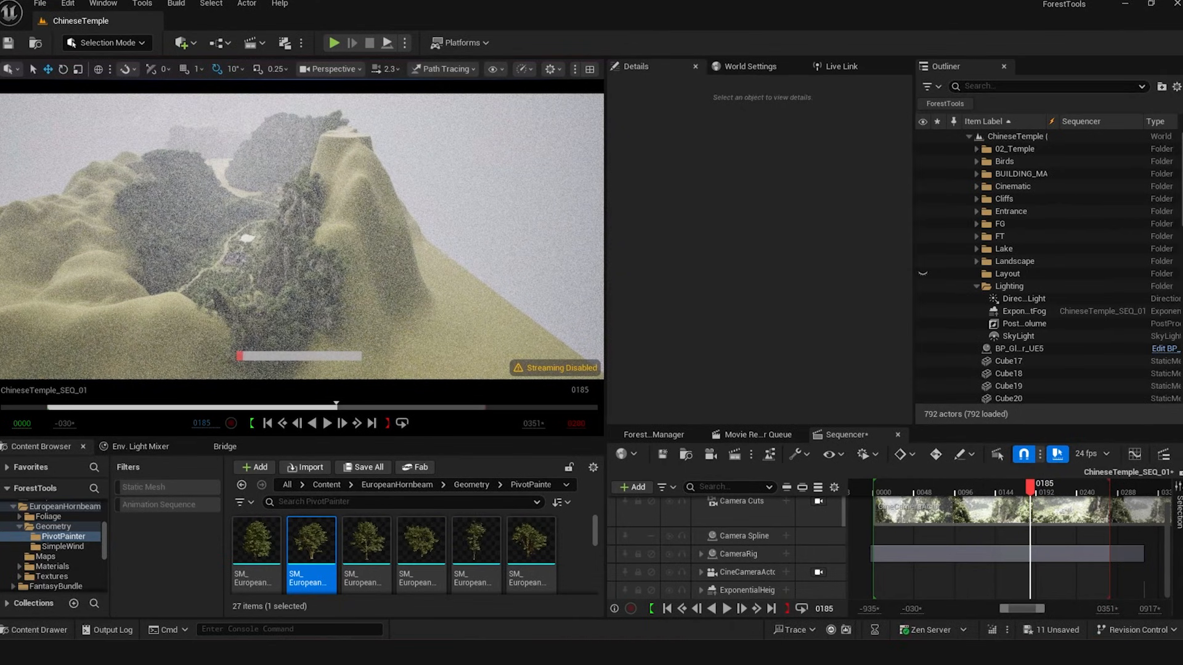
pyautogui.moveTo(302, 237); pyautogui.dragTo(228, 234, button='right')
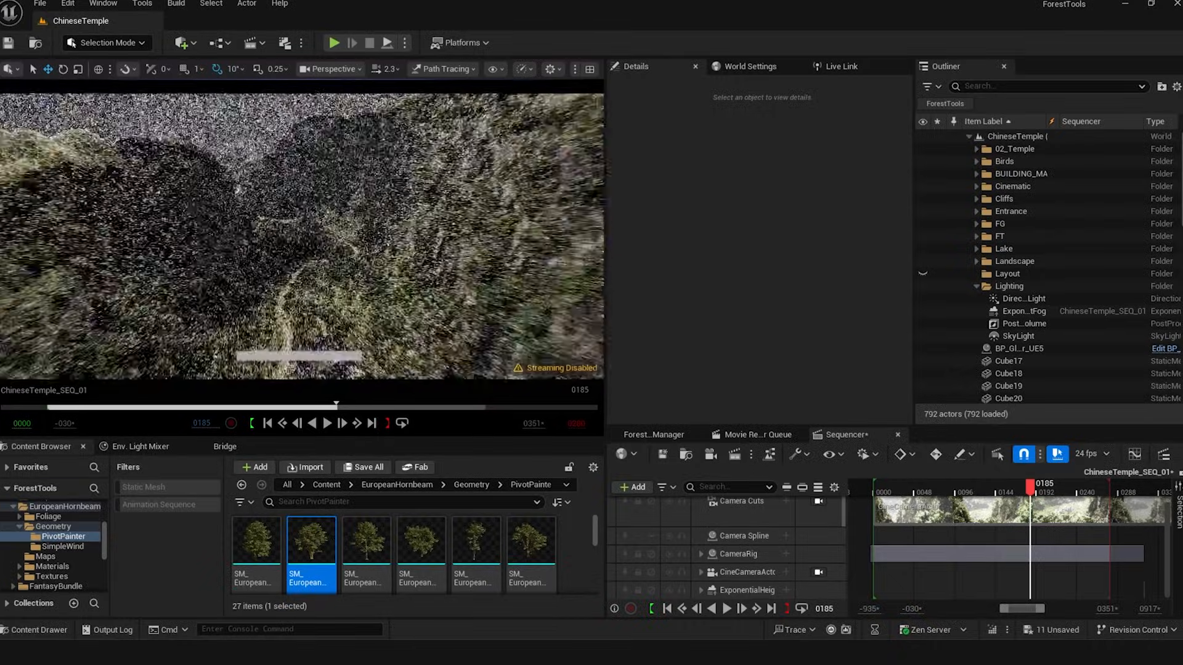
# Select all four actors in the Lighting folder, from DirectionalLight to SkyLight, and hide them in the level
pyautogui.moveTo(302, 236); pyautogui.dragTo(298, 261, button='right')
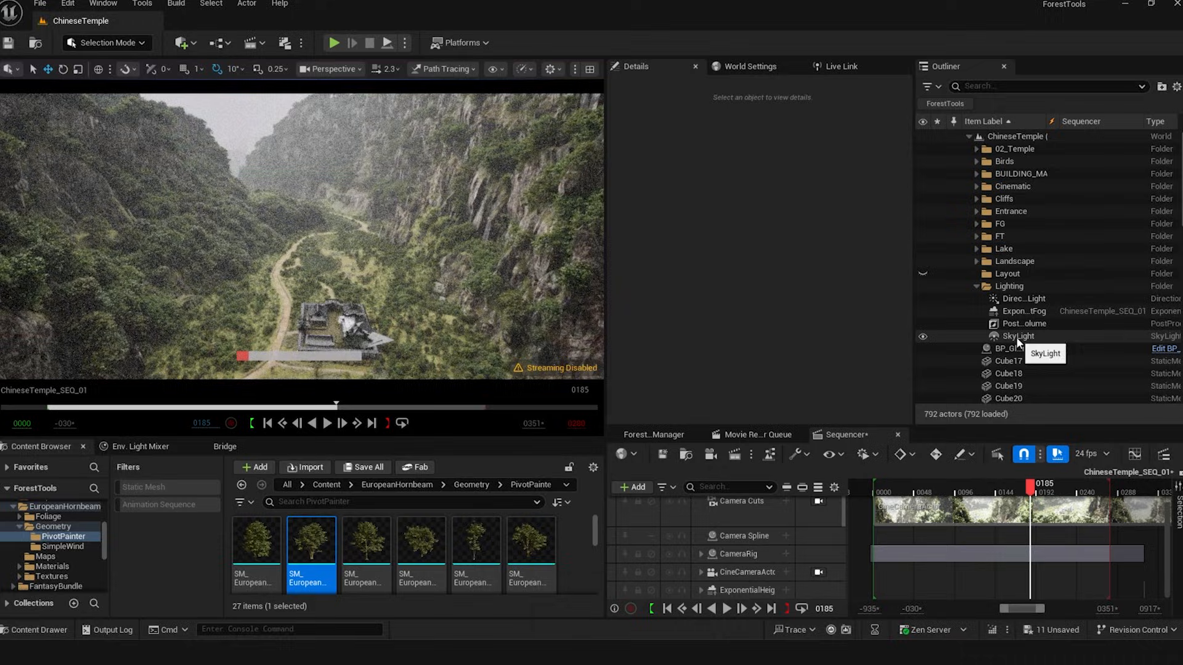
pyautogui.click(1020, 298)
pyautogui.keyDown('shift'); pyautogui.click(1014, 337); pyautogui.keyUp('shift')
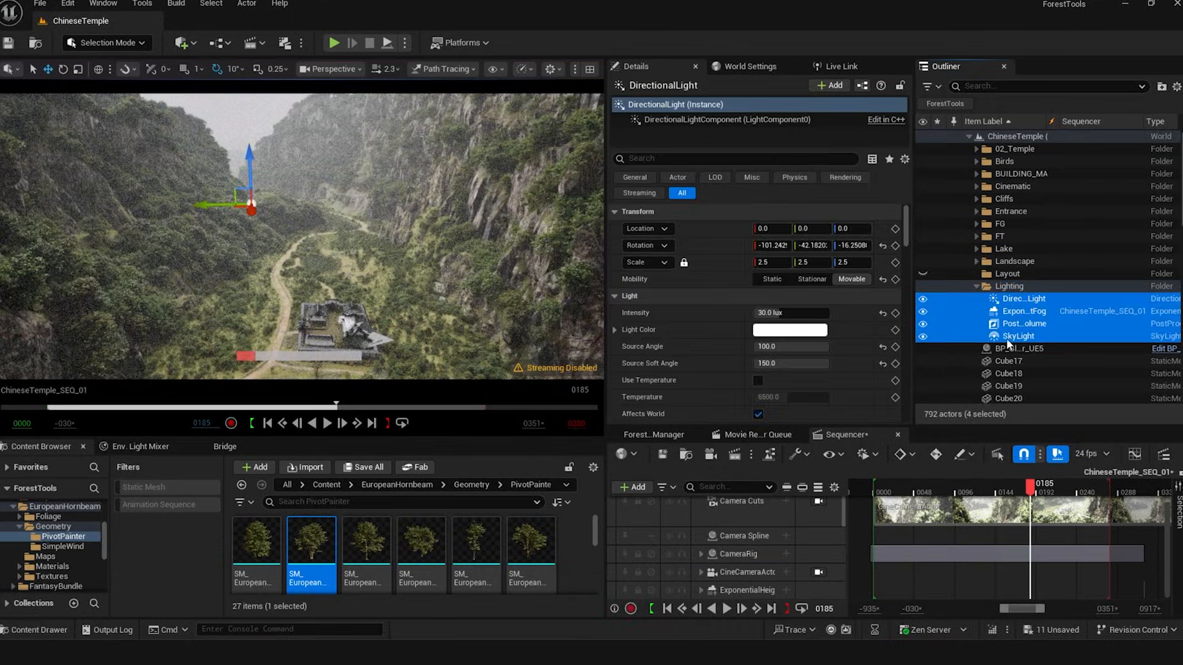
pyautogui.click(924, 337)
# Make the PostProcessVolume and the SkyLight visible again and review the SkyLight's source type and cubemap settings
pyautogui.click(974, 324)
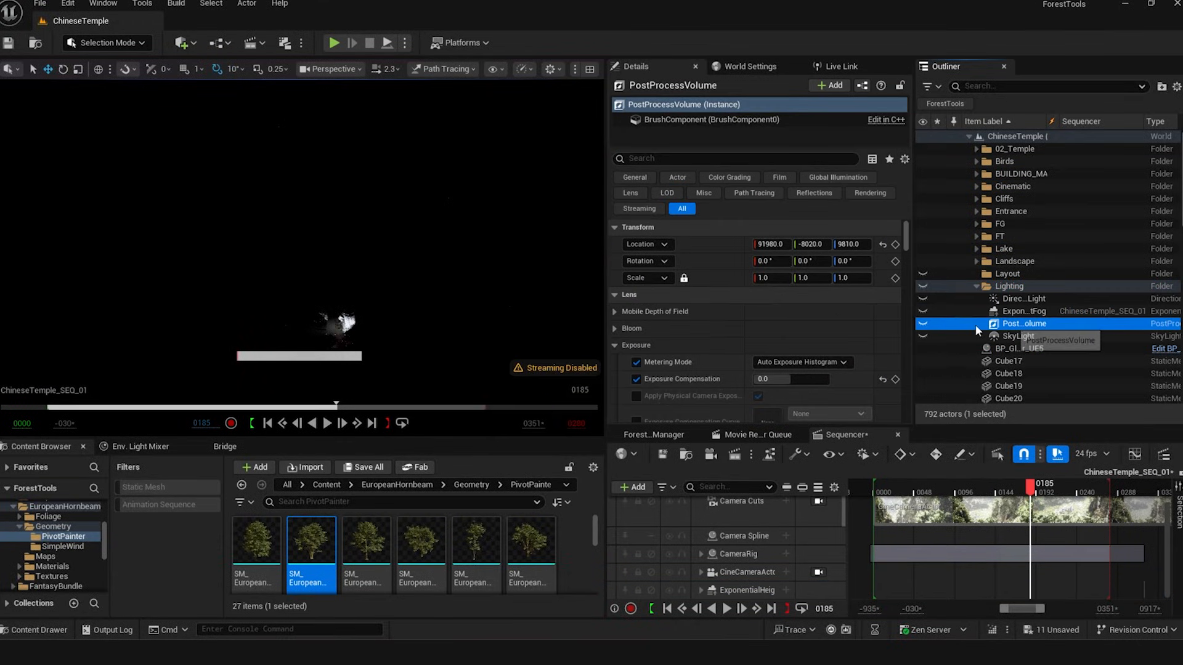
pyautogui.click(926, 336)
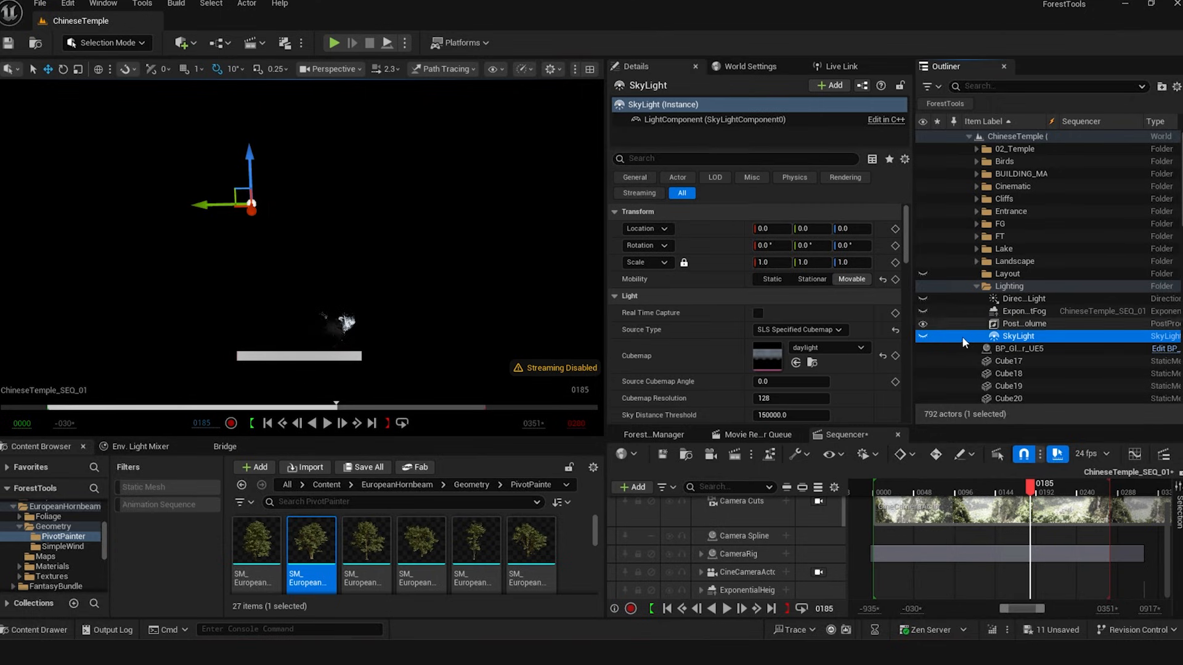
pyautogui.click(924, 337)
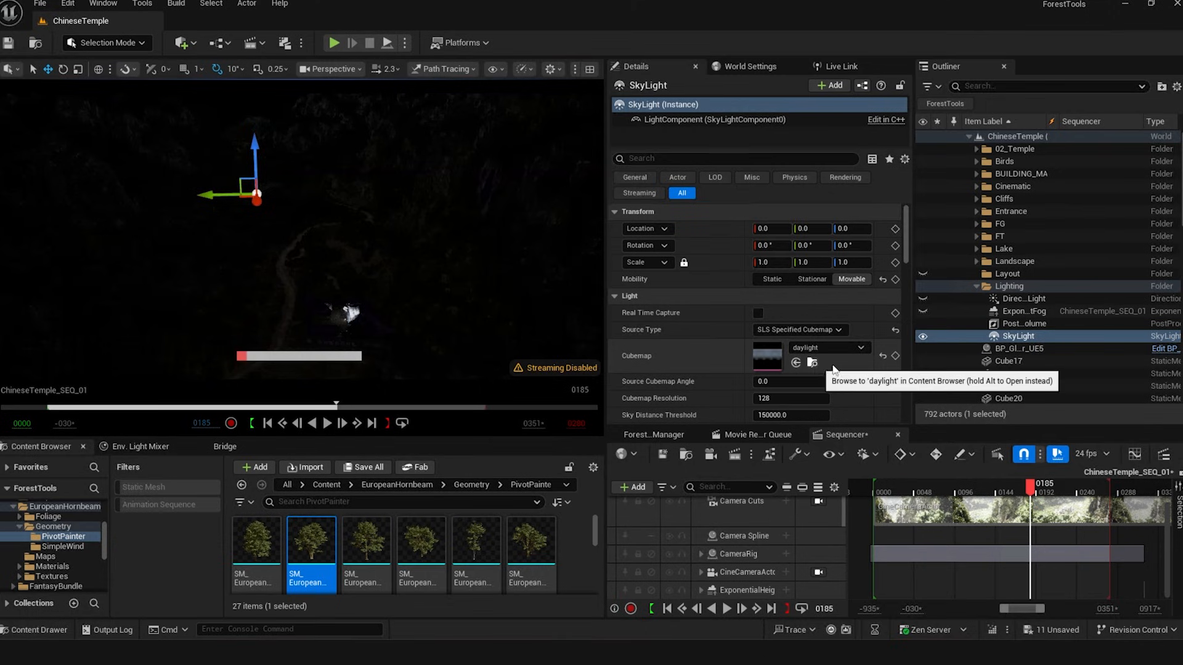
pyautogui.scroll(-2, 866, 368)
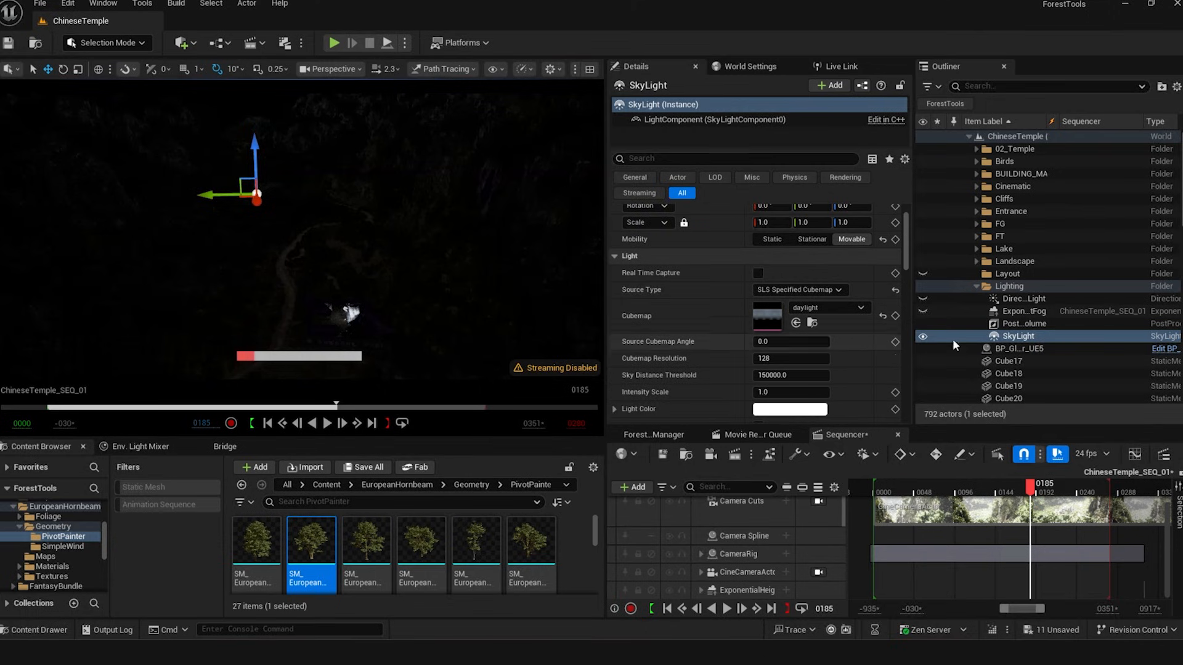
pyautogui.click(924, 326)
pyautogui.click(924, 327)
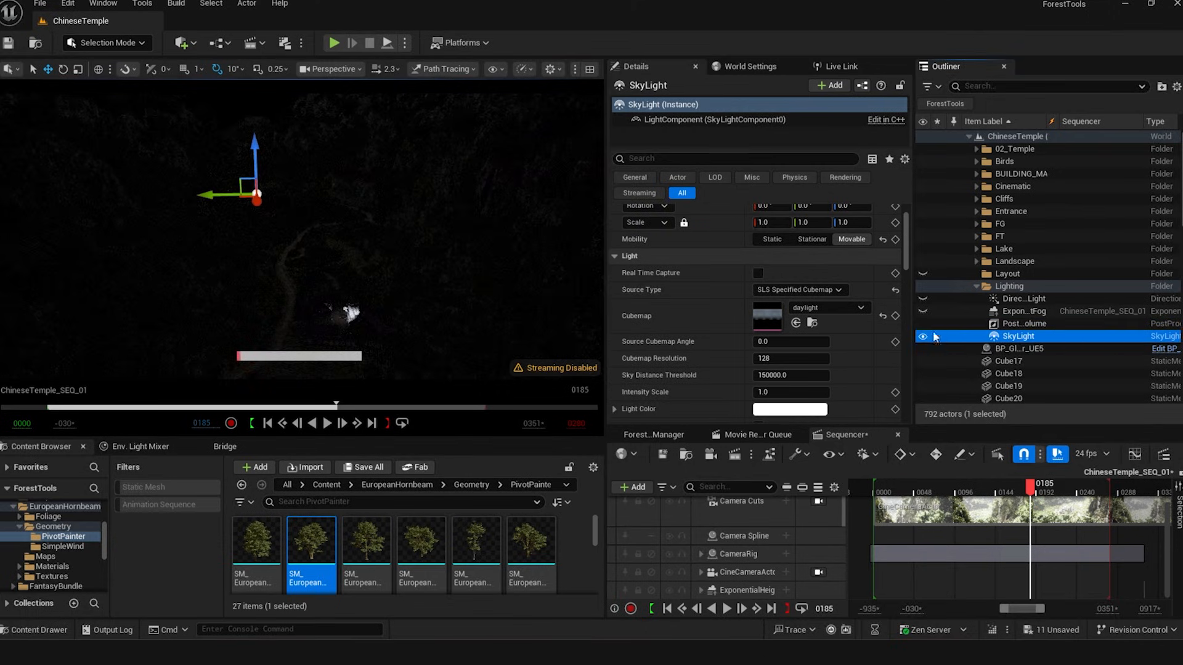
# Disable the viewport's realtime override, switch the view mode to Lit, and frame the path beside the temple buildings
pyautogui.click(523, 69)
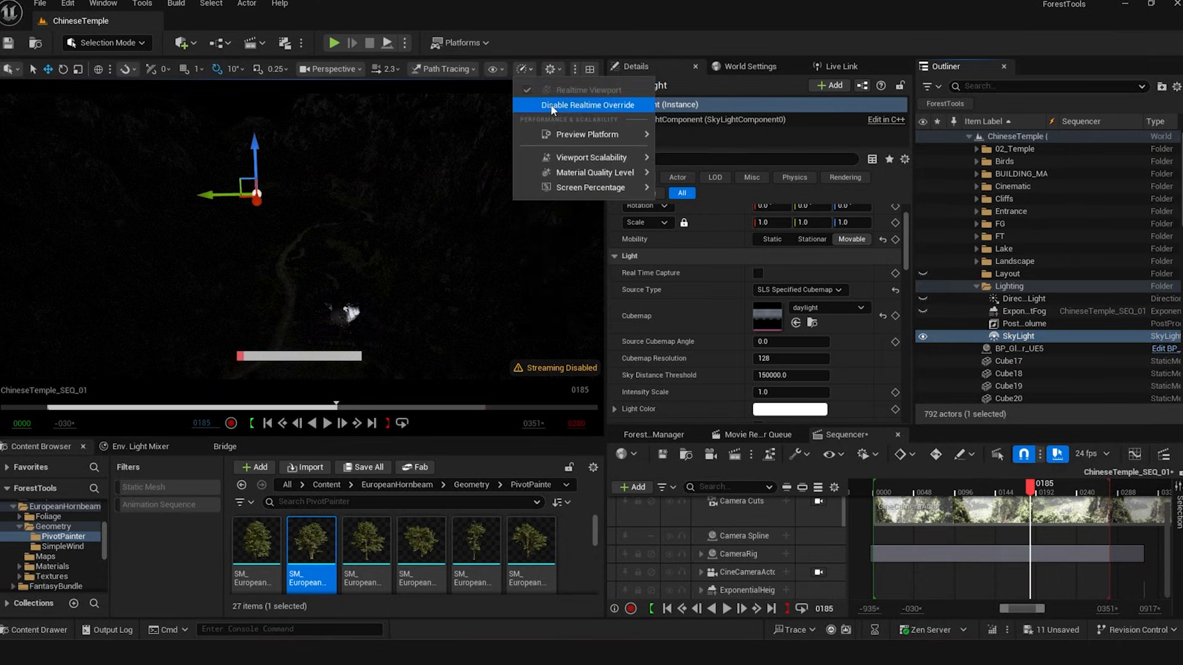
pyautogui.click(588, 106)
pyautogui.click(523, 69)
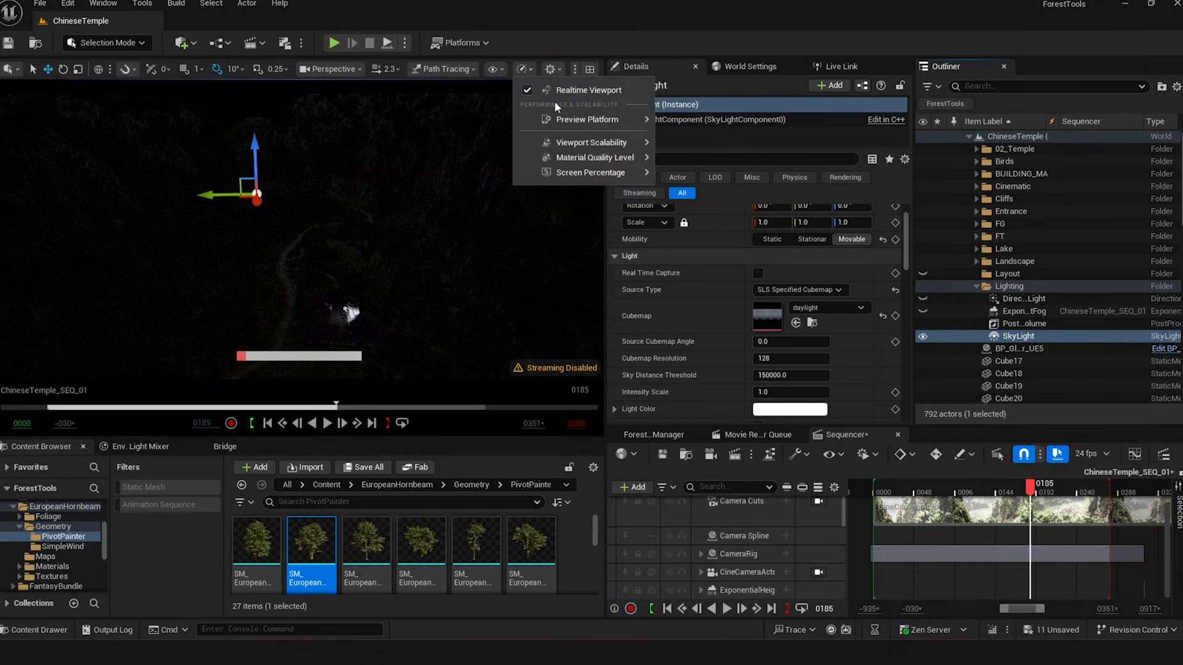
pyautogui.click(530, 70)
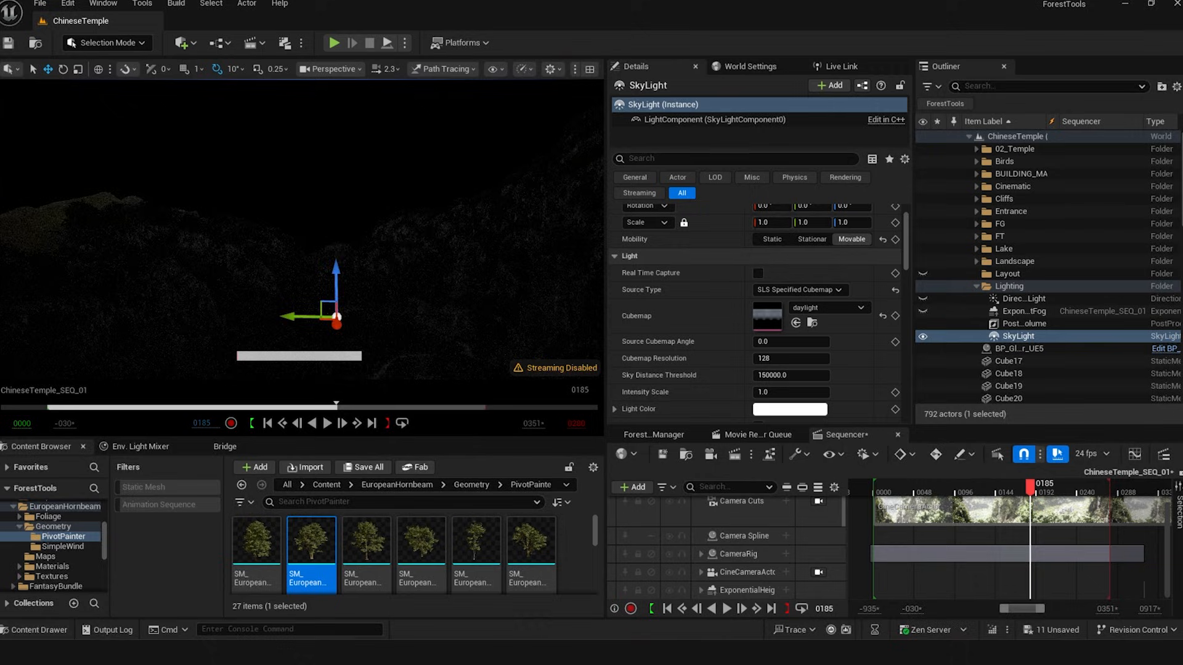
pyautogui.click(445, 69)
pyautogui.click(464, 116)
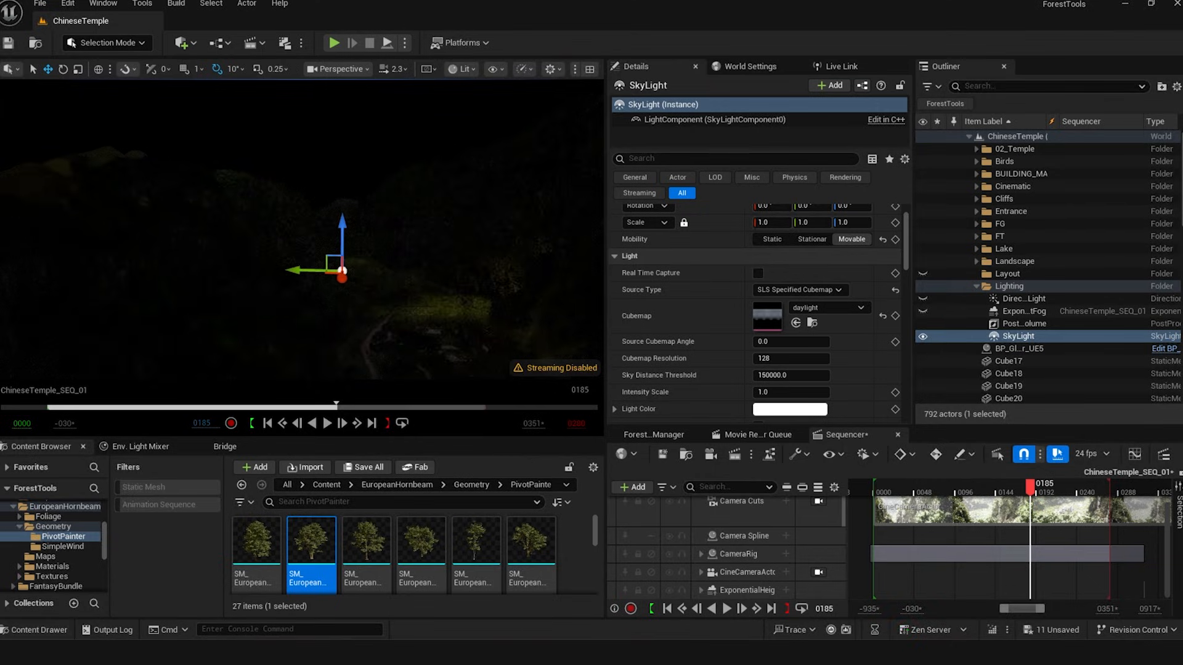
pyautogui.moveTo(426, 231); pyautogui.dragTo(426, 296, button='right')
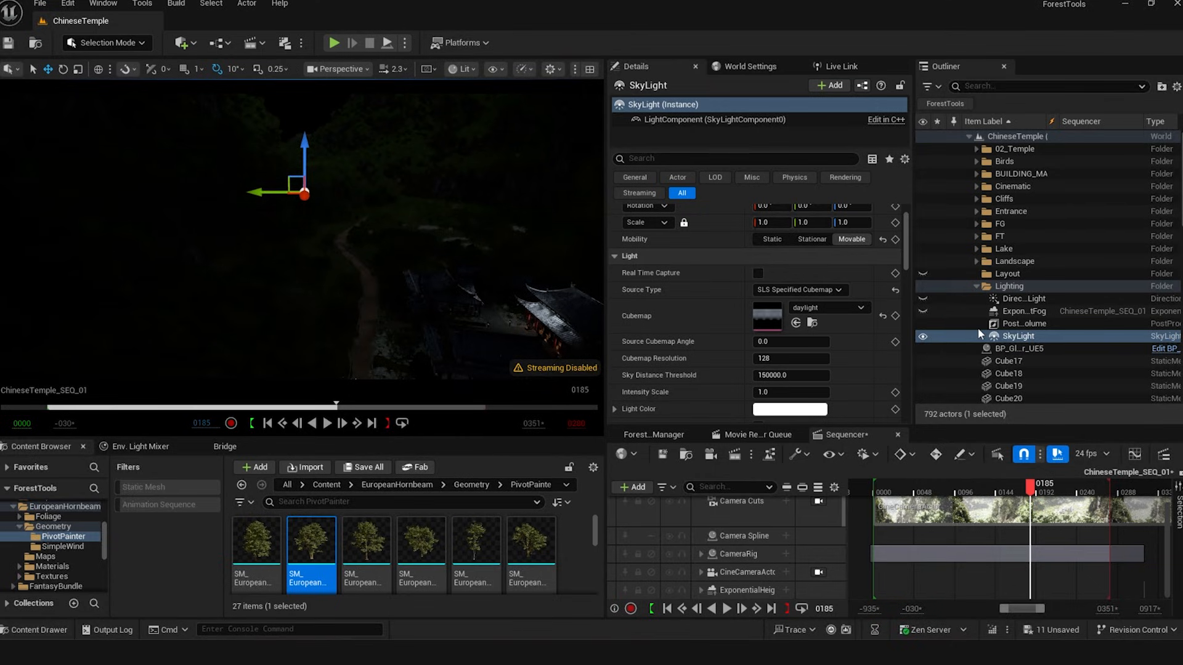
# Make the DirectionalLight visible again and examine its Source Angle and Source Soft Angle settings
pyautogui.click(923, 300)
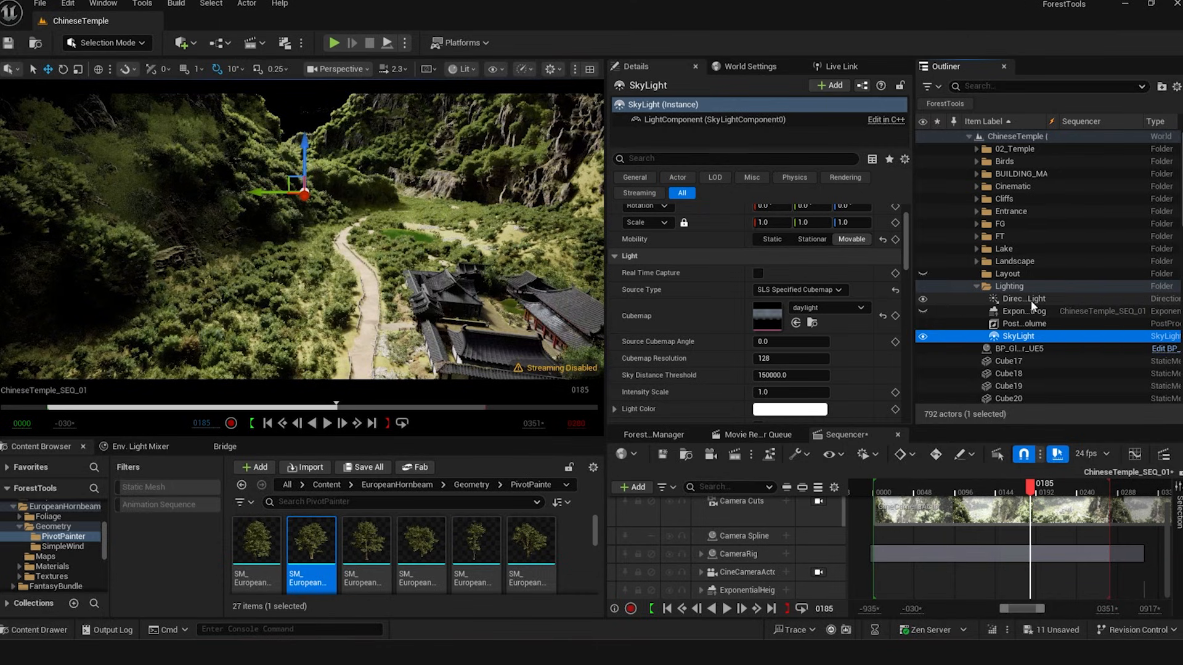
pyautogui.click(1027, 302)
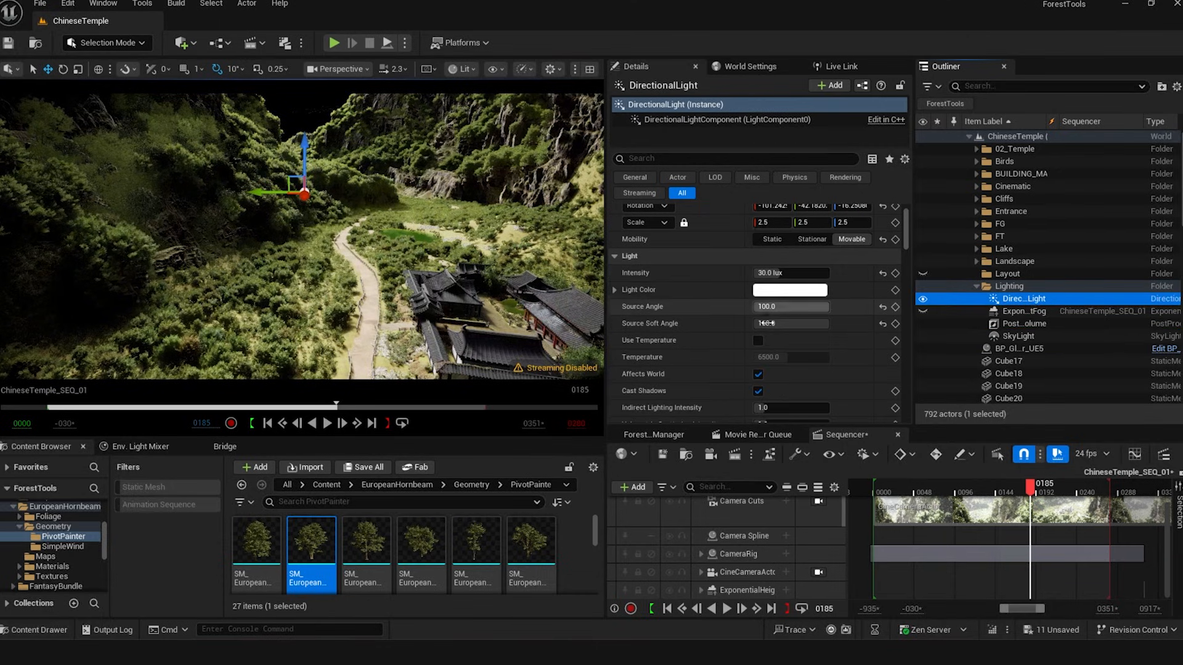
pyautogui.click(791, 324)
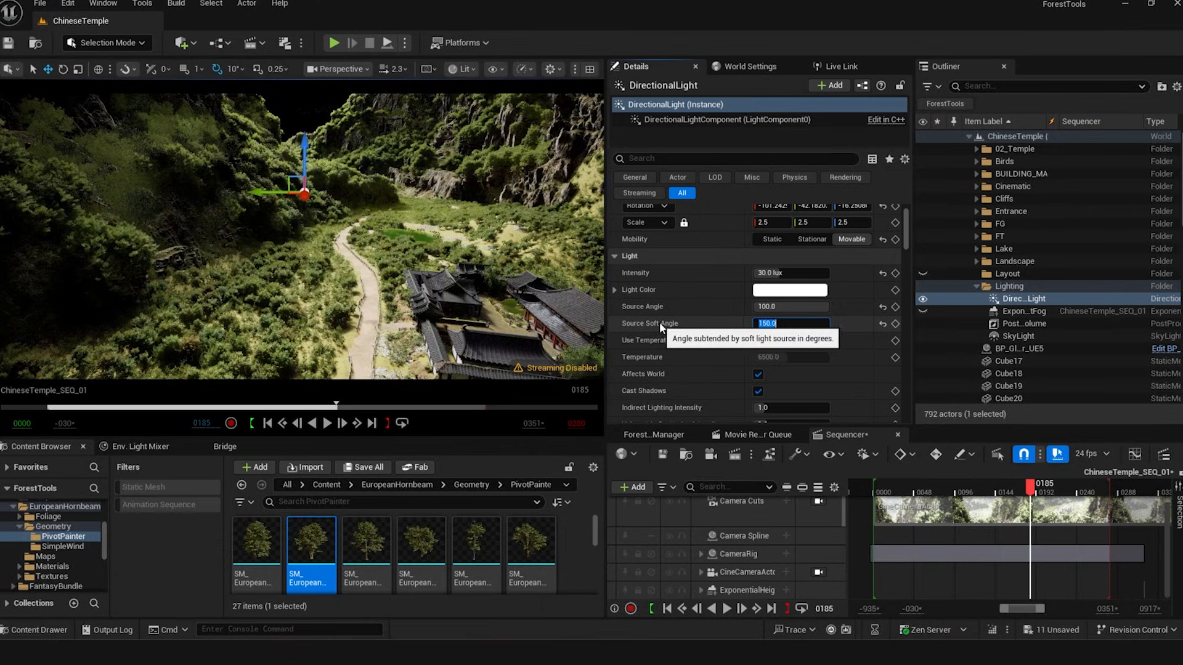
pyautogui.click(702, 325)
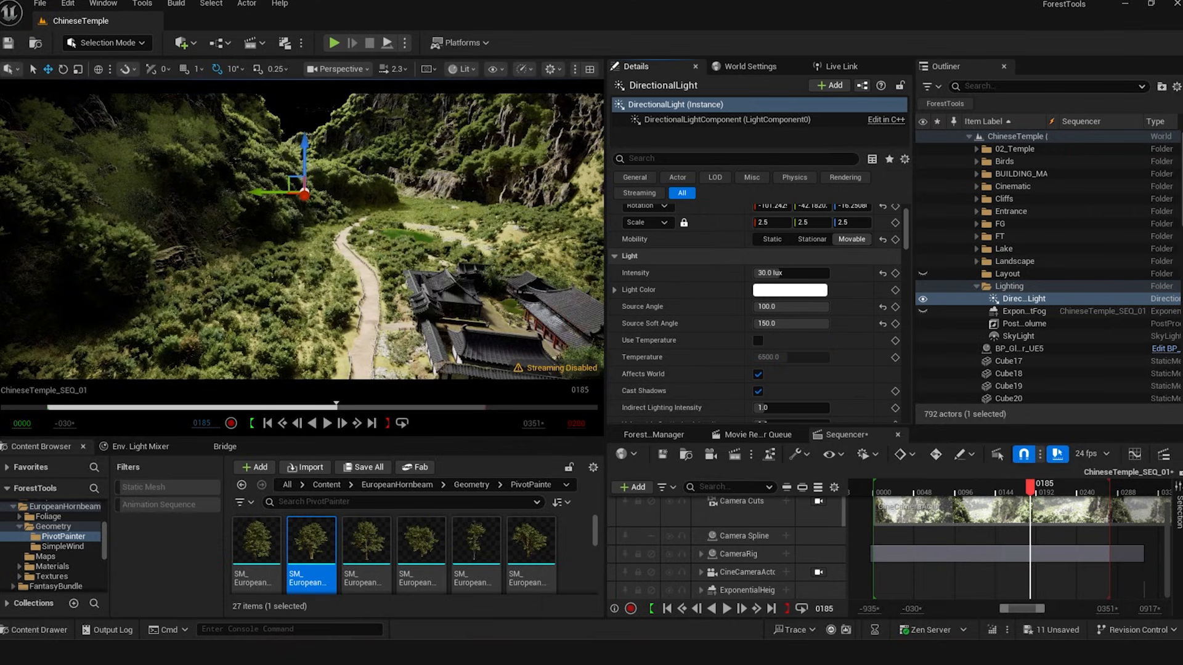
# Try adding a Sky Atmosphere to the level, view the sky above the valley, and delete the actor
pyautogui.moveTo(394, 240); pyautogui.dragTo(391, 133, button='right')
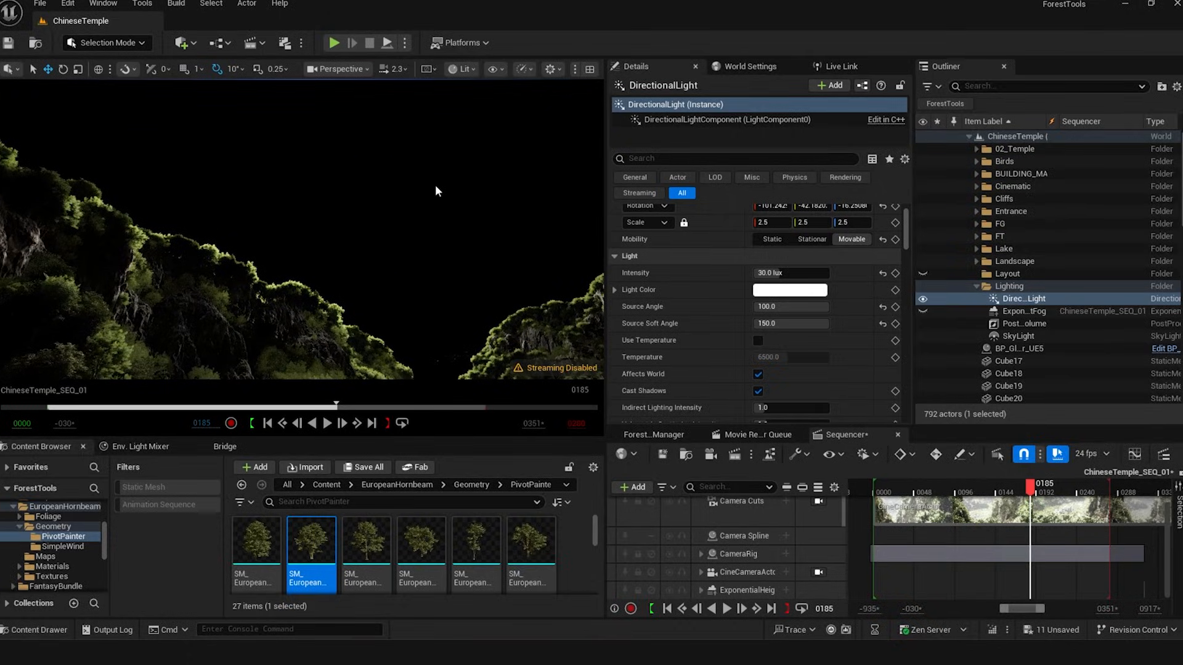
pyautogui.moveTo(435, 190); pyautogui.dragTo(452, 208, button='right')
pyautogui.click(146, 446)
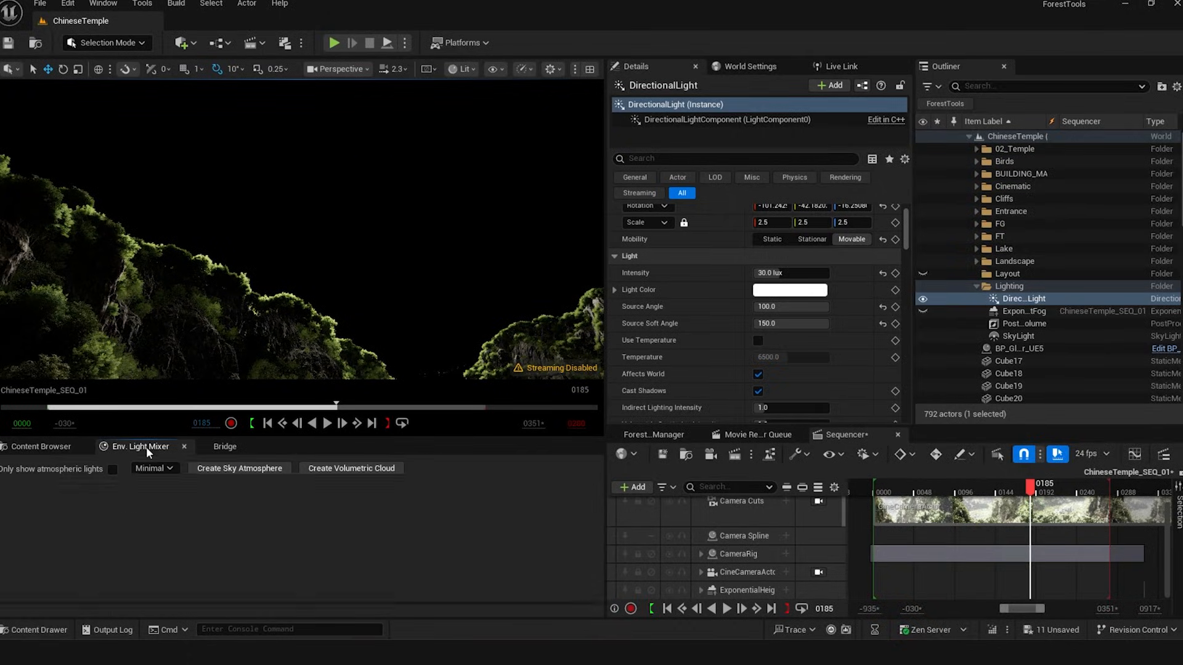
pyautogui.click(246, 469)
pyautogui.moveTo(302, 237); pyautogui.dragTo(309, 287, button='right')
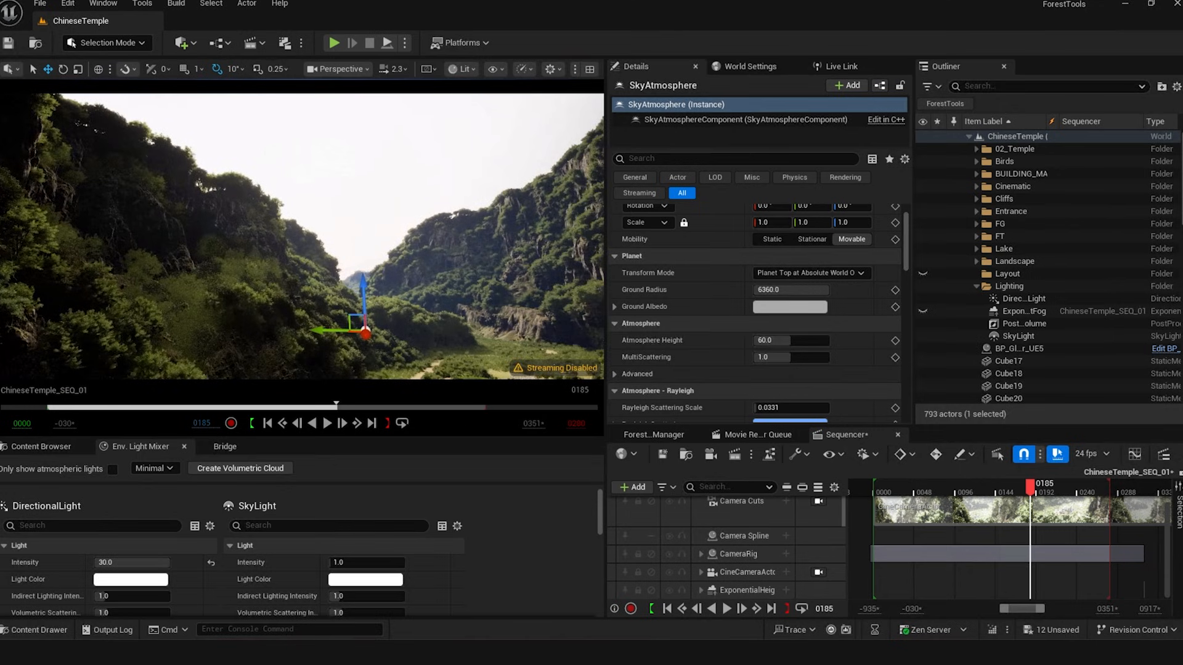
pyautogui.press('Delete')
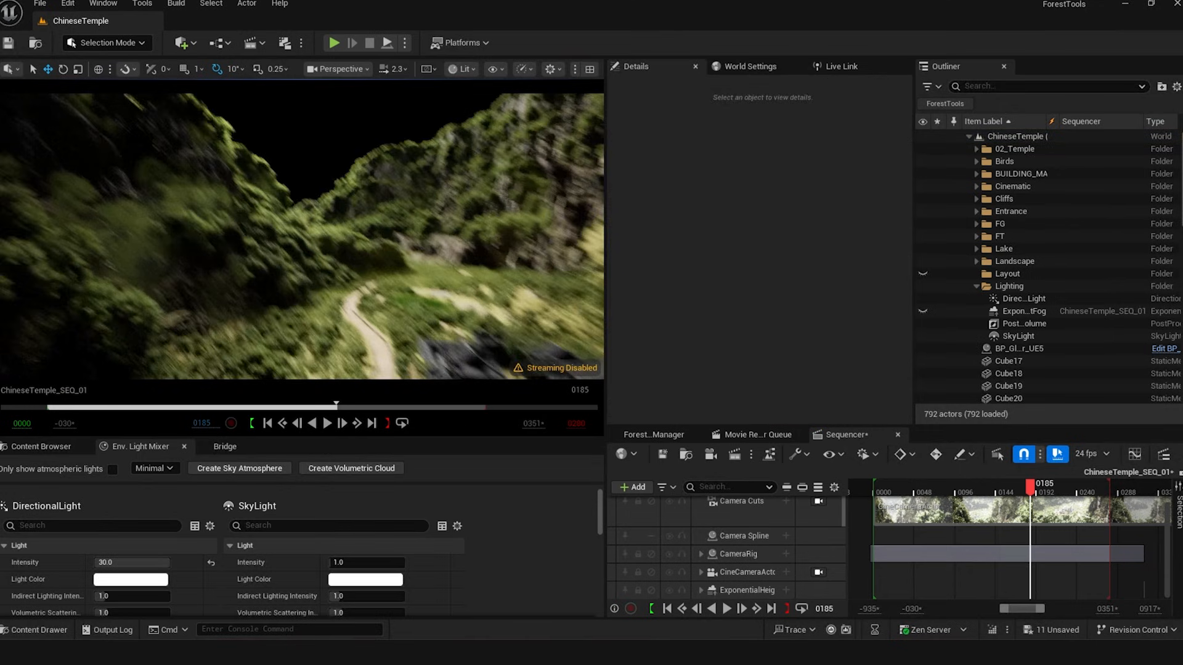
# Open the SkyLight's daylight cubemap texture, examine its compression and adjustment settings, including Saturation, and close it
pyautogui.click(1018, 336)
pyautogui.scroll(-1, 699, 345)
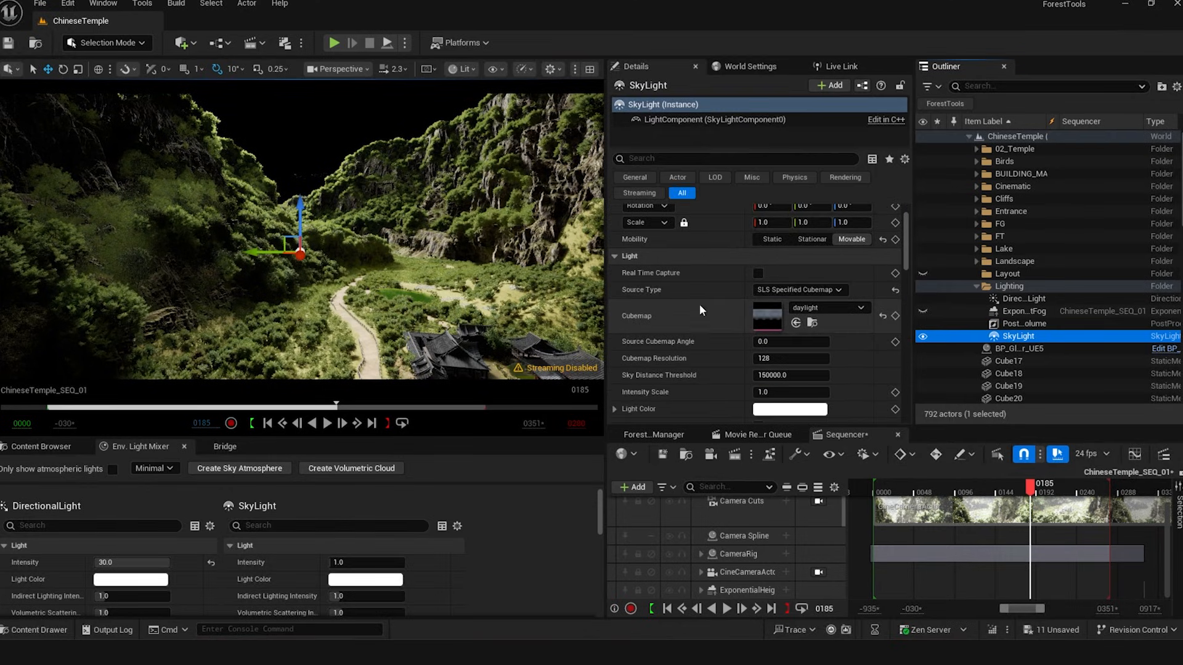
pyautogui.click(764, 323)
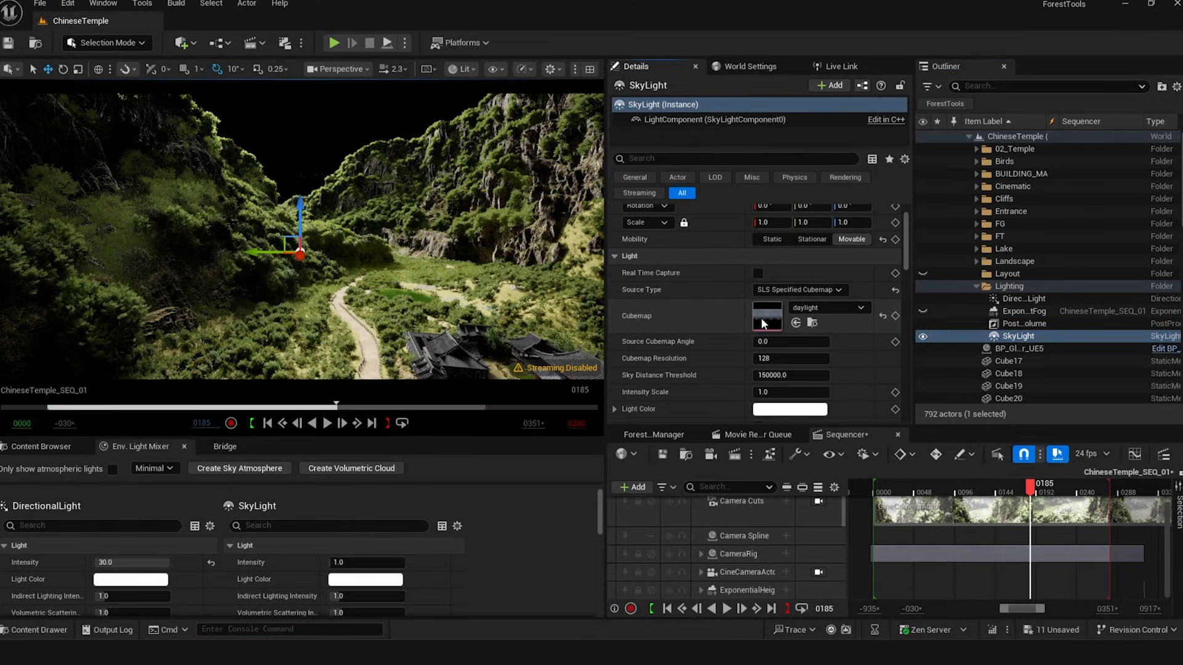
pyautogui.doubleClick(817, 308)
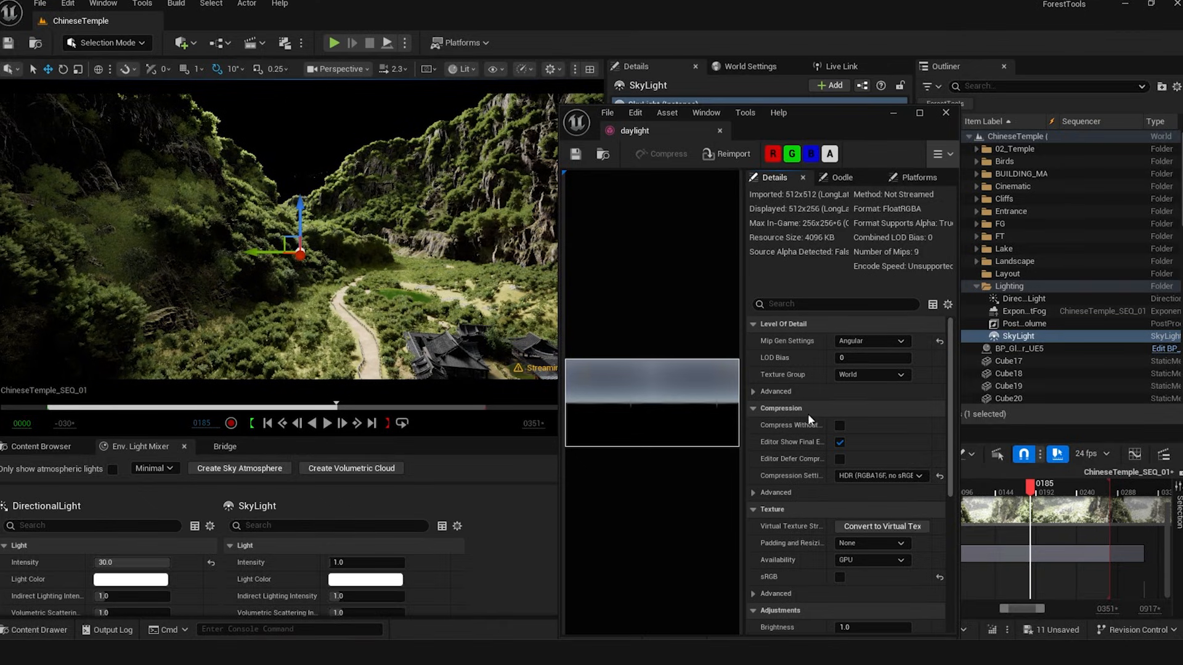
pyautogui.scroll(-3, 812, 471)
pyautogui.scroll(3, 811, 470)
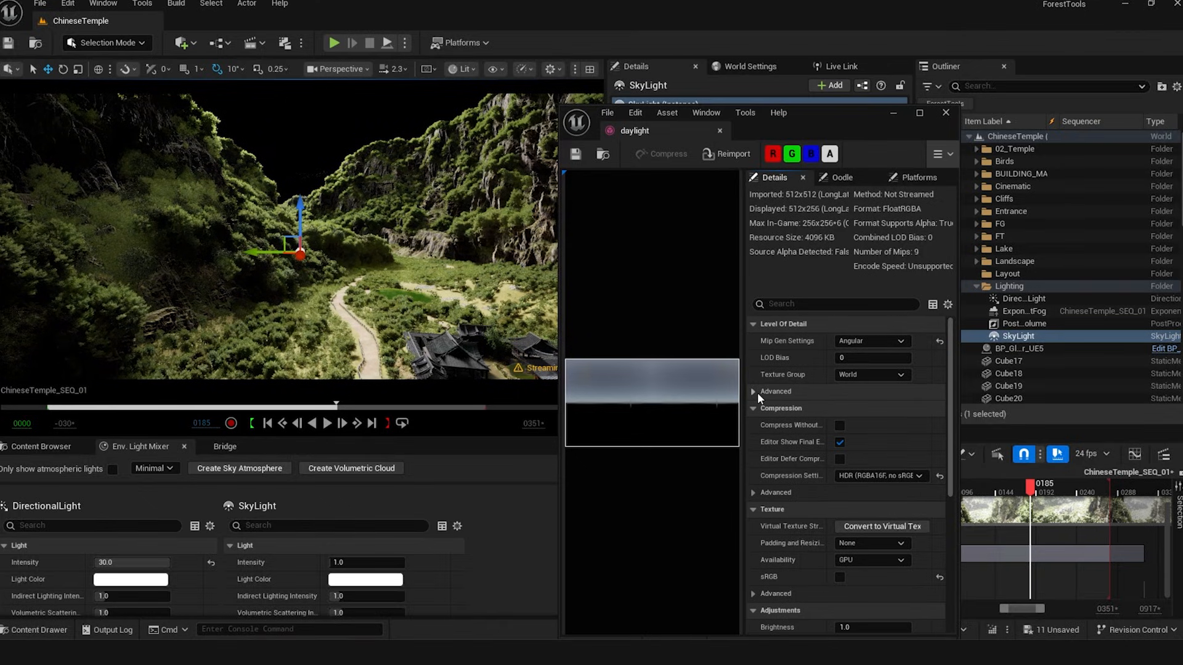
pyautogui.scroll(-5, 758, 489)
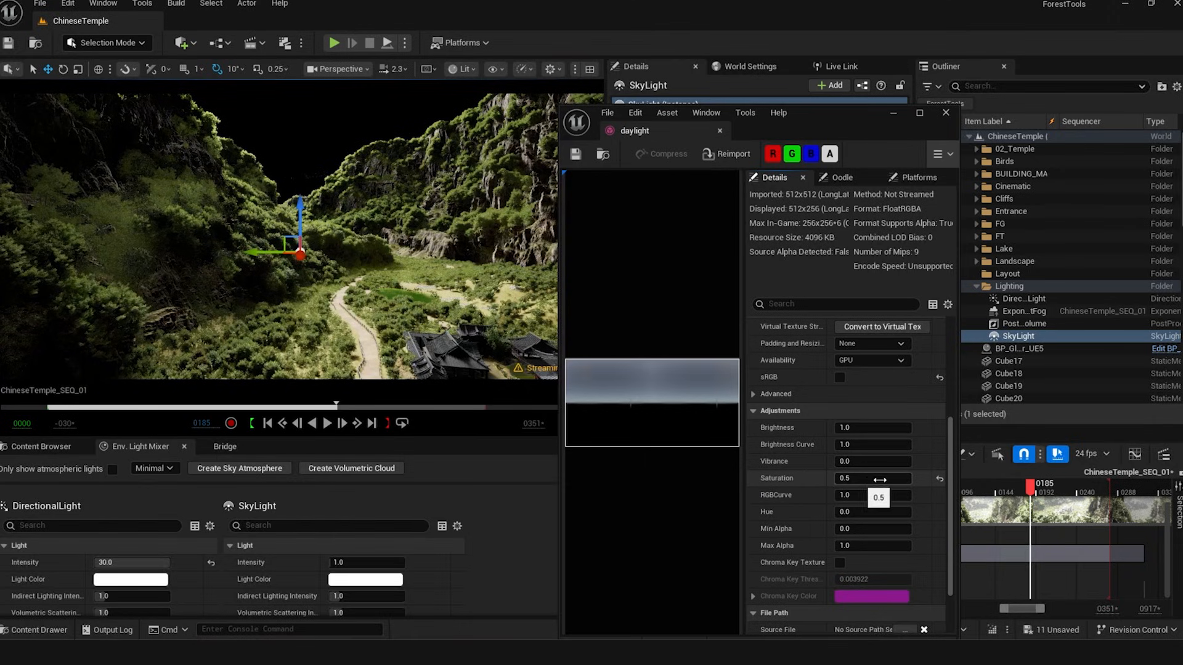
pyautogui.middleClick(667, 132)
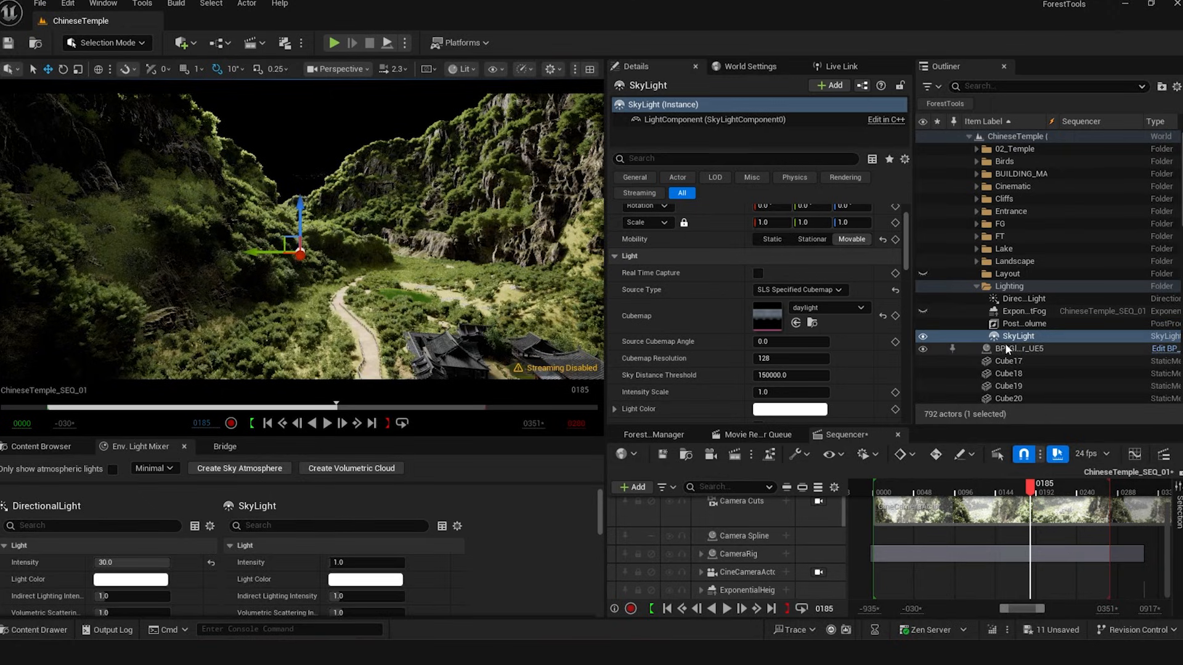
# Select the ExponentialHeightFog, switch the view mode to Path Tracing, and lock the viewport to the sequence camera
pyautogui.click(1023, 311)
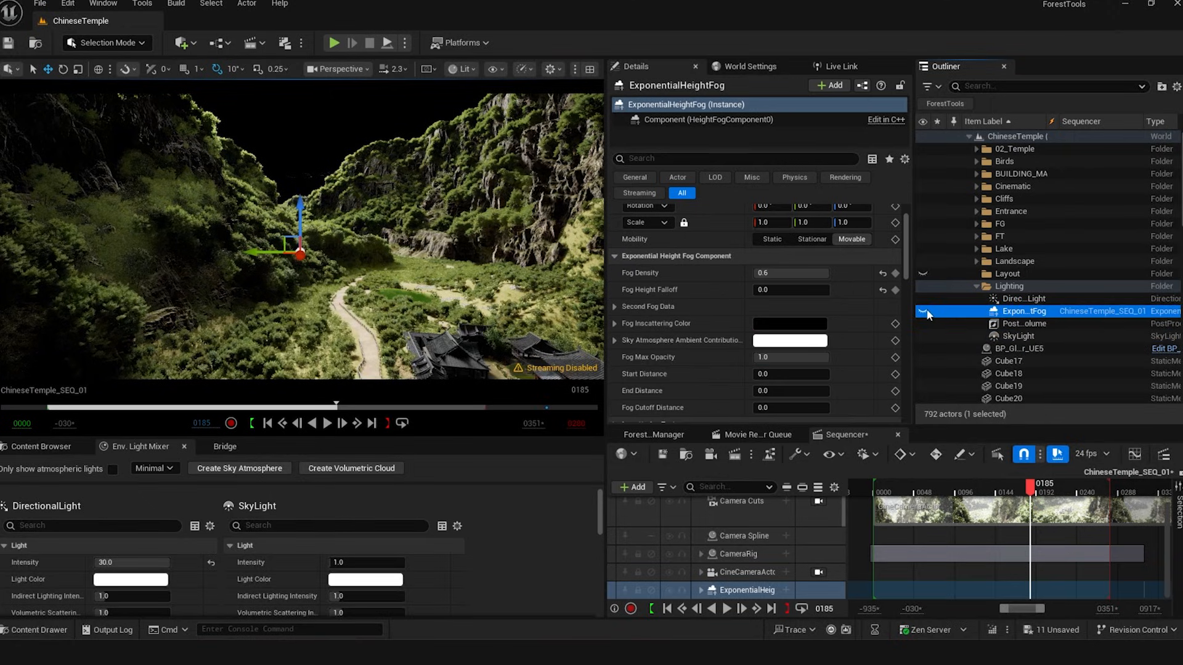
pyautogui.click(461, 69)
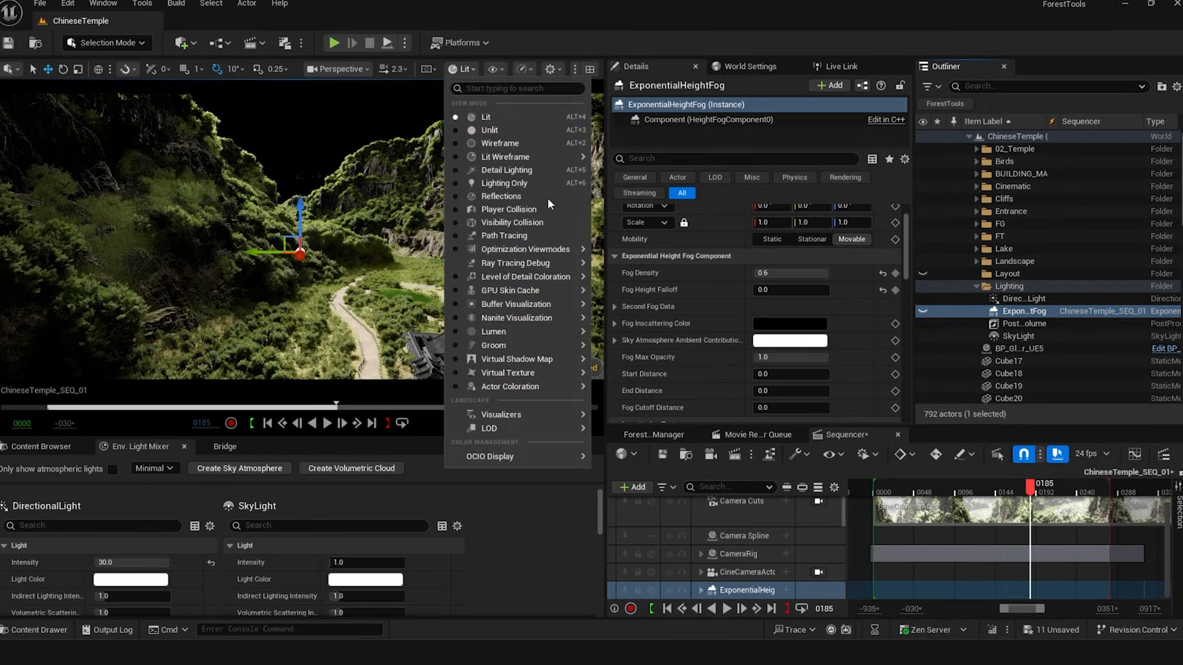
pyautogui.click(504, 235)
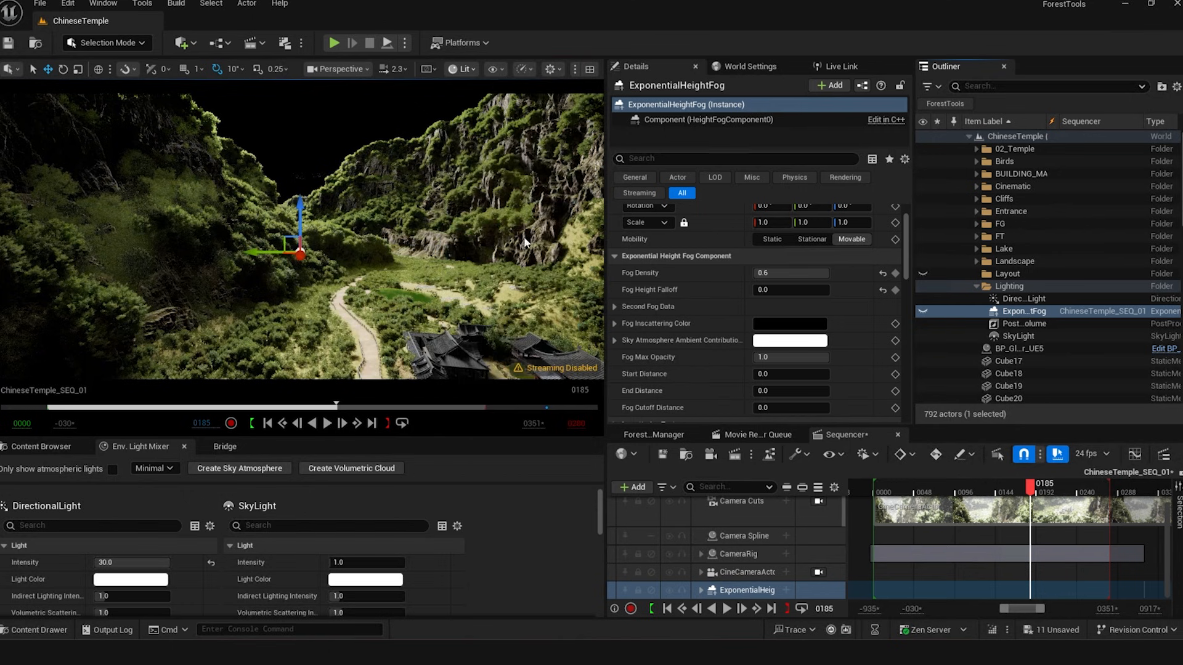
pyautogui.moveTo(395, 237)
pyautogui.mouseDown(button='right')
pyautogui.moveTo(450, 265)
pyautogui.moveTo(409, 225)
pyautogui.mouseUp(button='right')
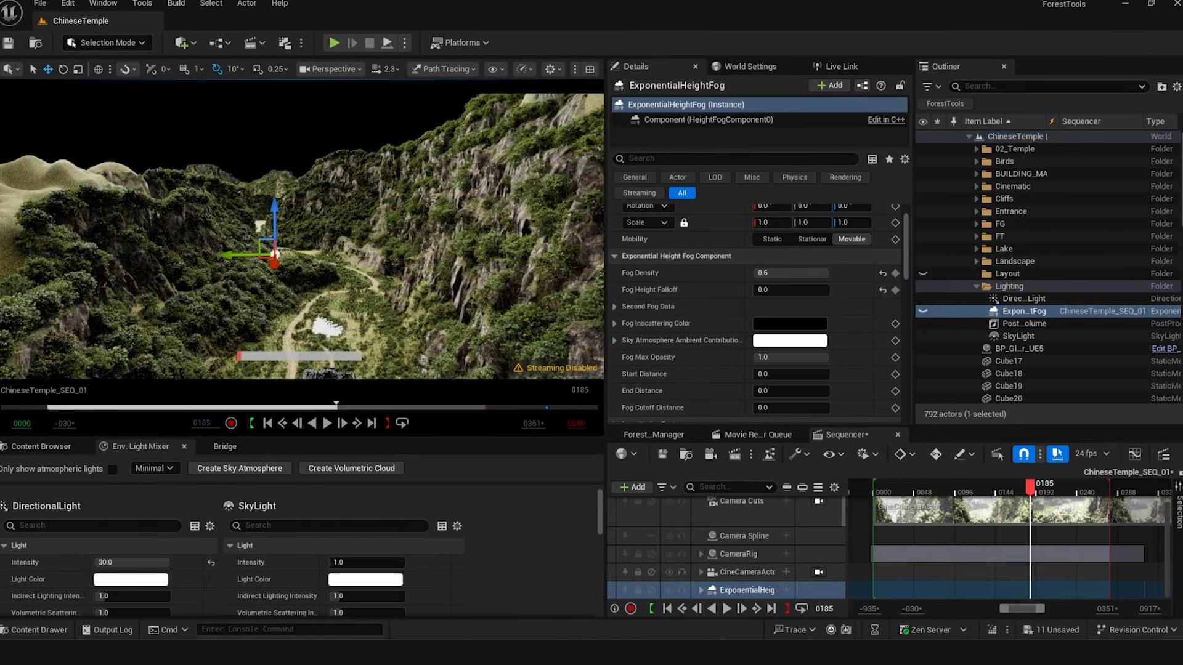
pyautogui.click(818, 501)
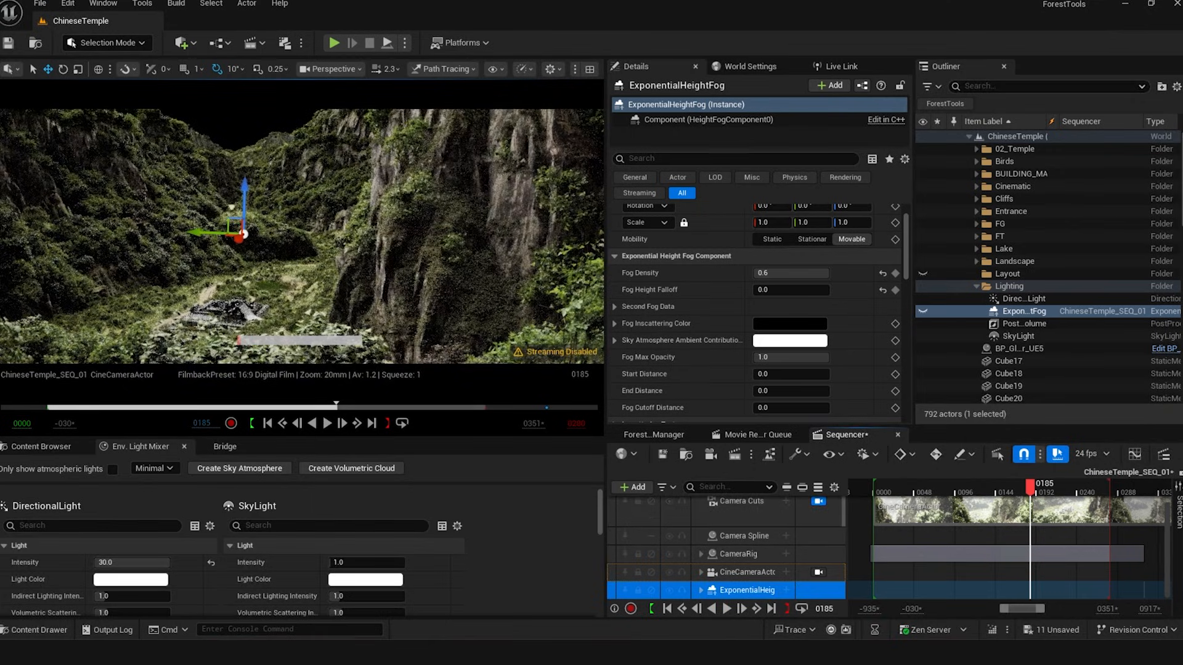
# Toggle the ExponentialHeightFog's visibility to compare the shot, leave it visible, and examine its height and volumetric fog settings
pyautogui.click(923, 312)
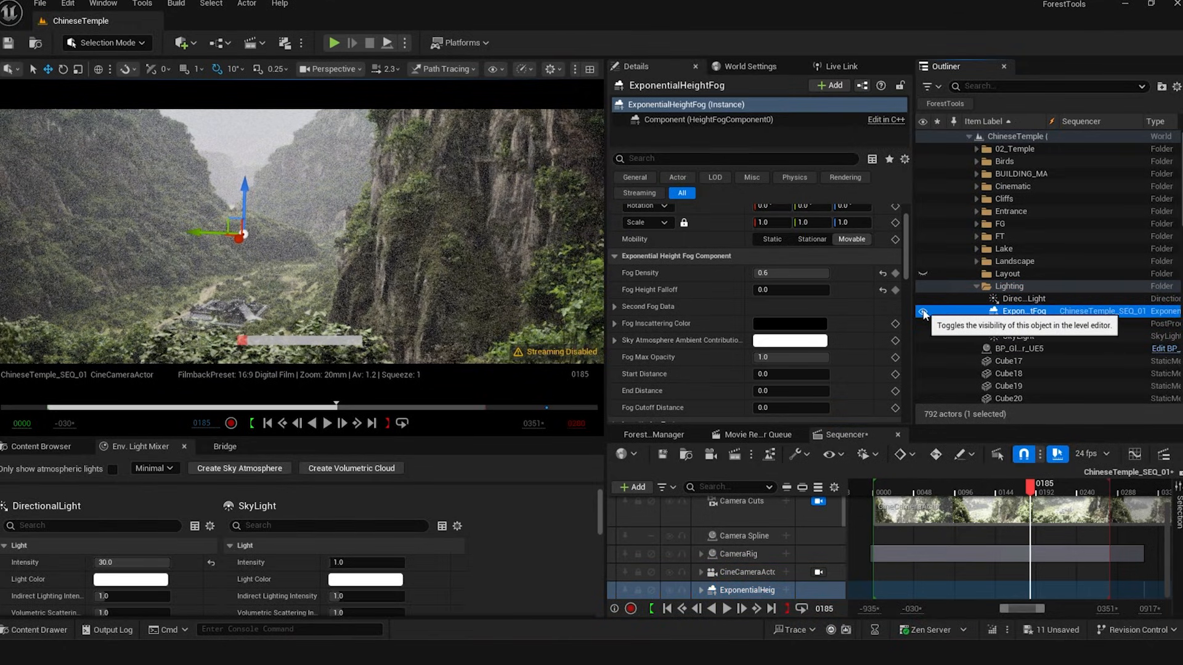
pyautogui.click(923, 313)
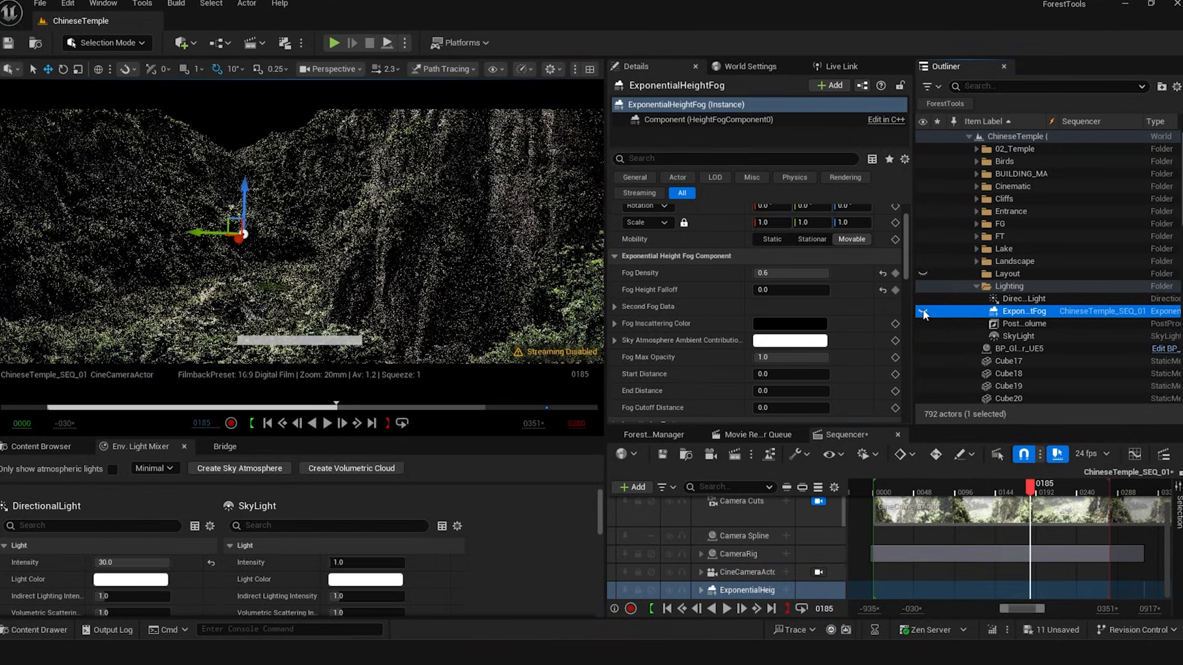
pyautogui.scroll(2, 764, 310)
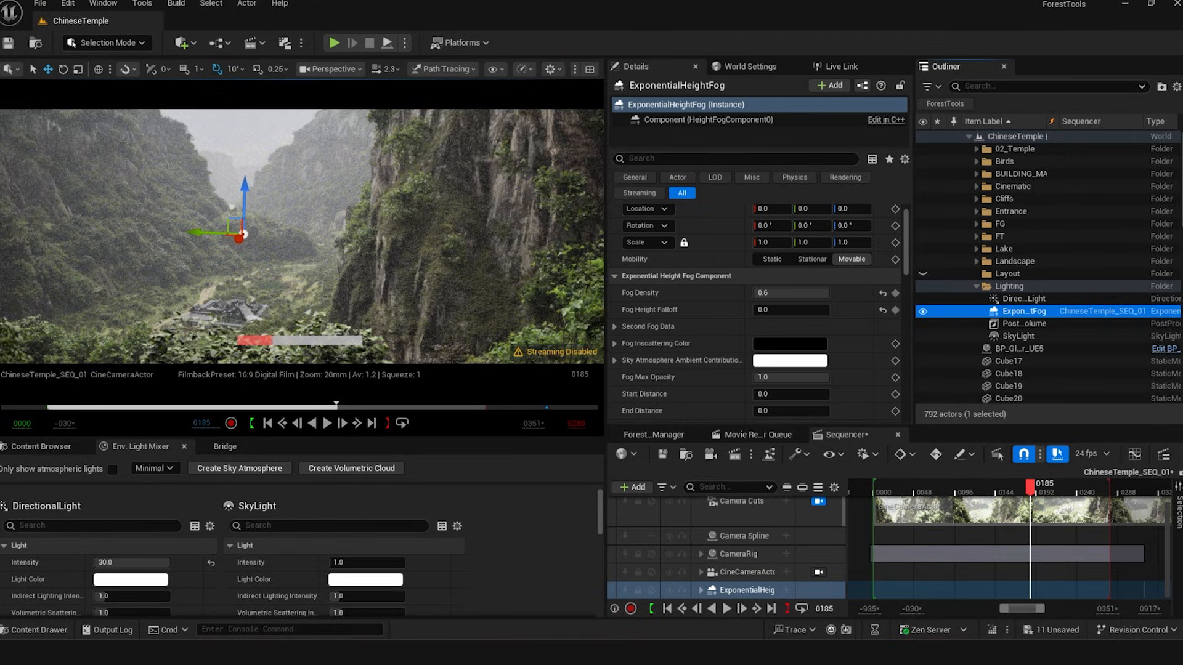
pyautogui.scroll(-5, 679, 360)
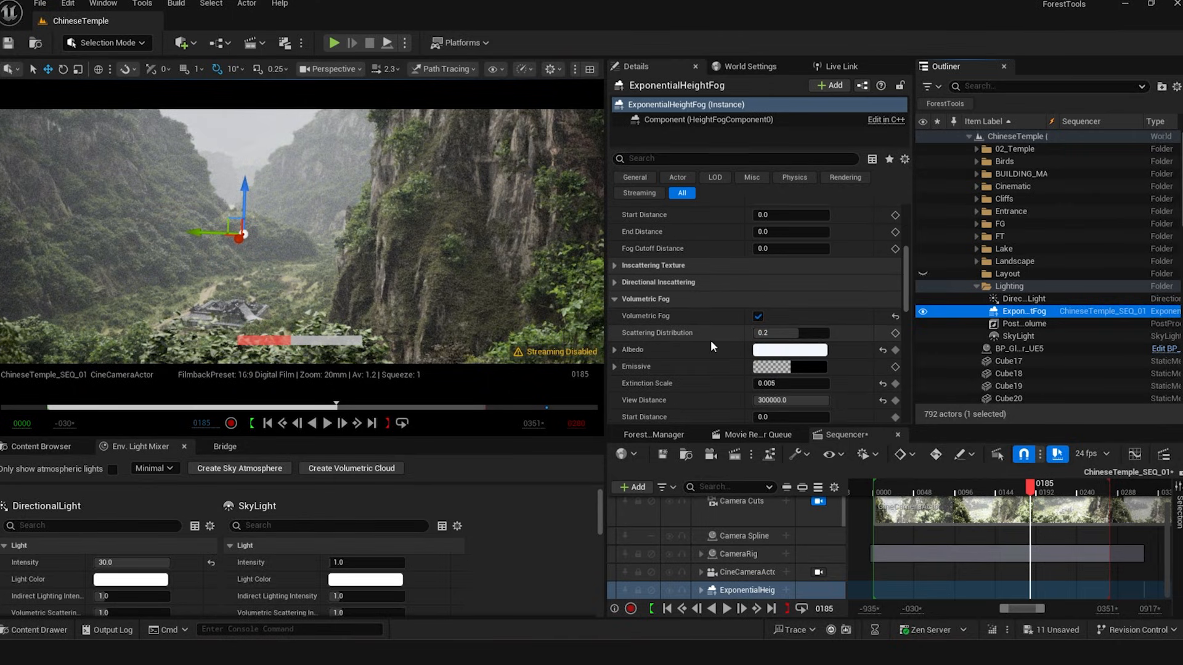
# Check the fog's volumetric Albedo colour without changing it, and examine the Extinction Scale and View Distance settings
pyautogui.click(780, 353)
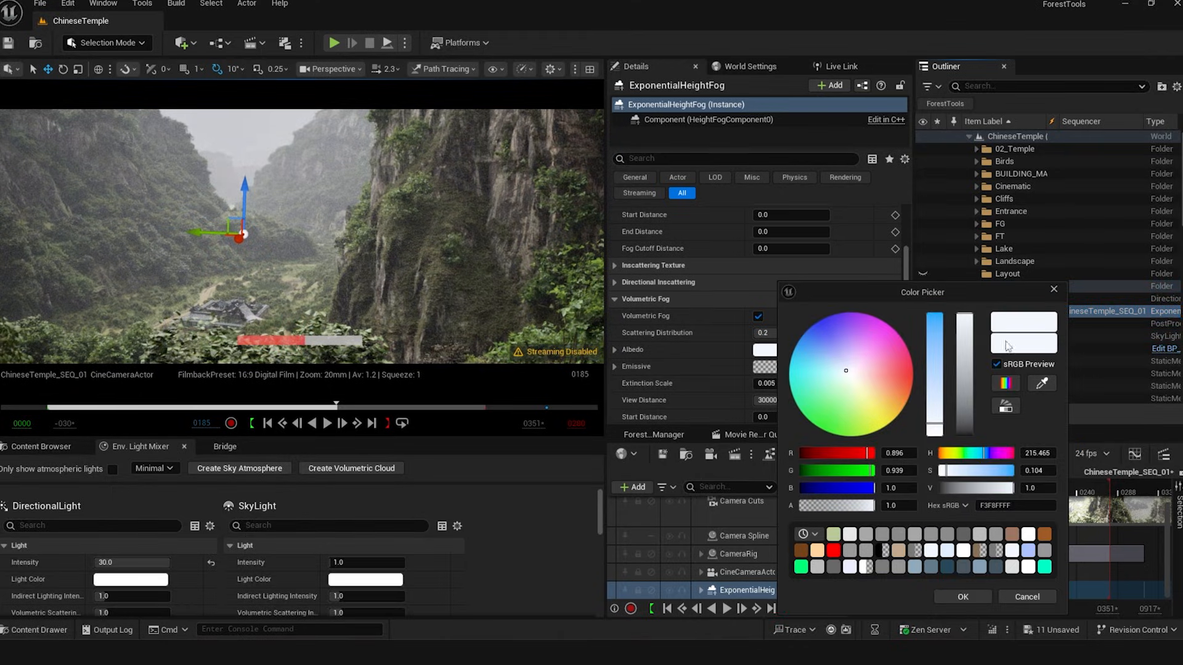
pyautogui.click(1027, 597)
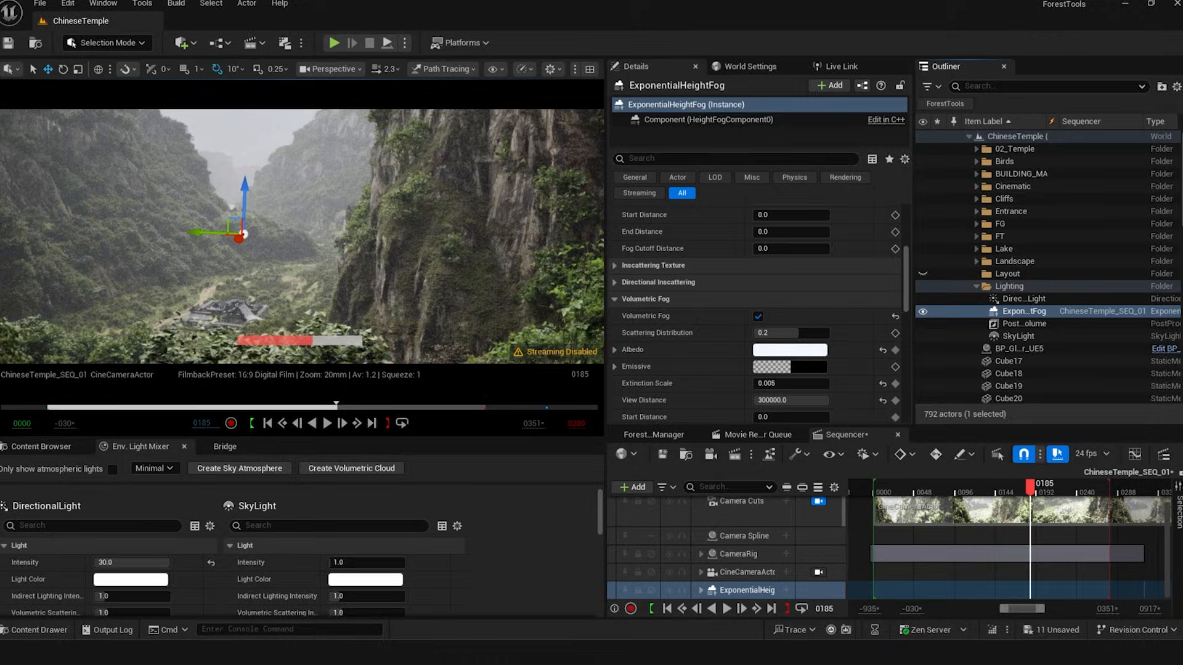
pyautogui.scroll(-2, 717, 349)
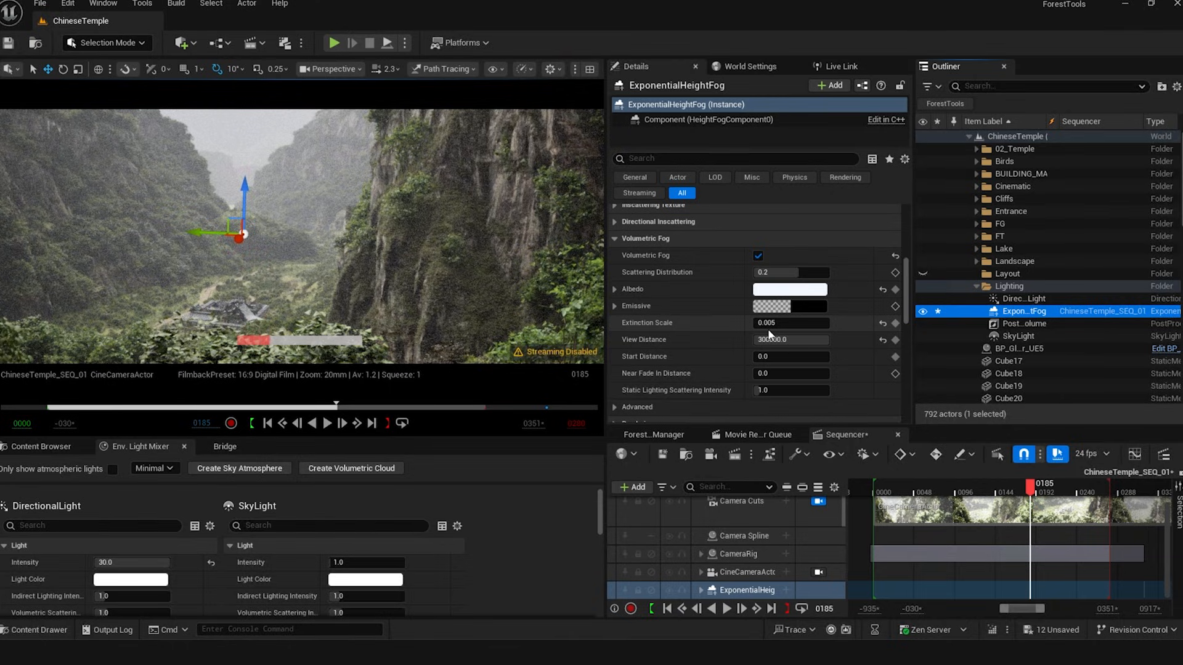
# Deselect the ExponentialHeightFog and scrub the sequence to frame 239
pyautogui.keyDown('ctrl'); pyautogui.click(1010, 312); pyautogui.keyUp('ctrl')
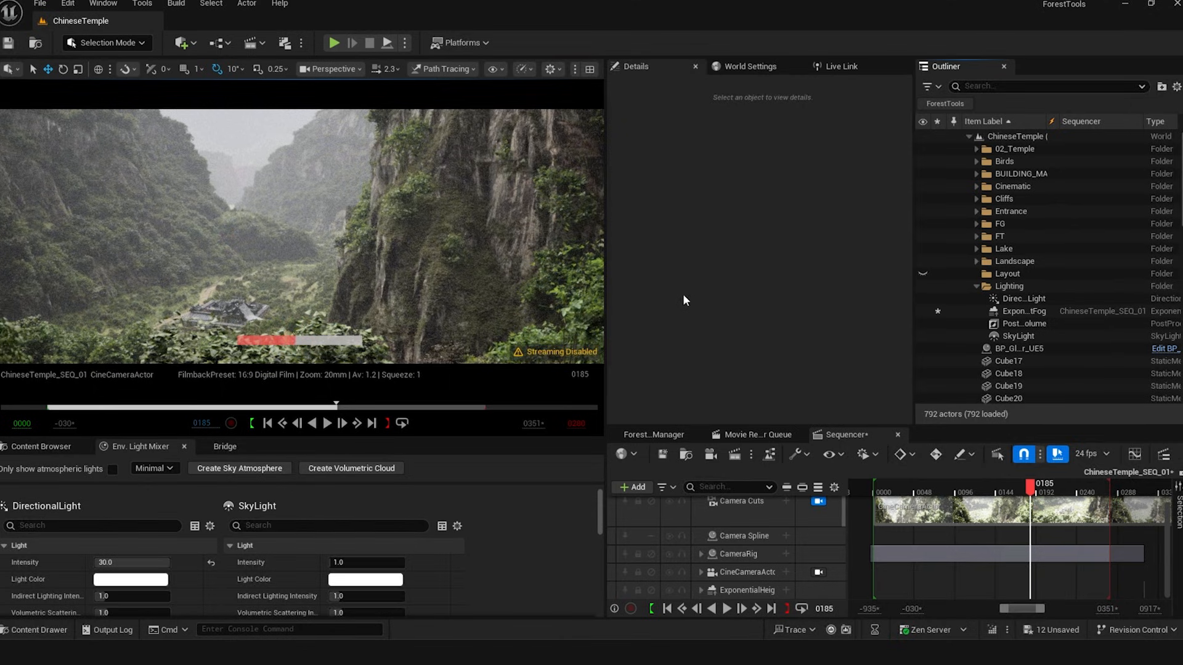
pyautogui.click(749, 321)
pyautogui.moveTo(363, 408); pyautogui.dragTo(391, 407)
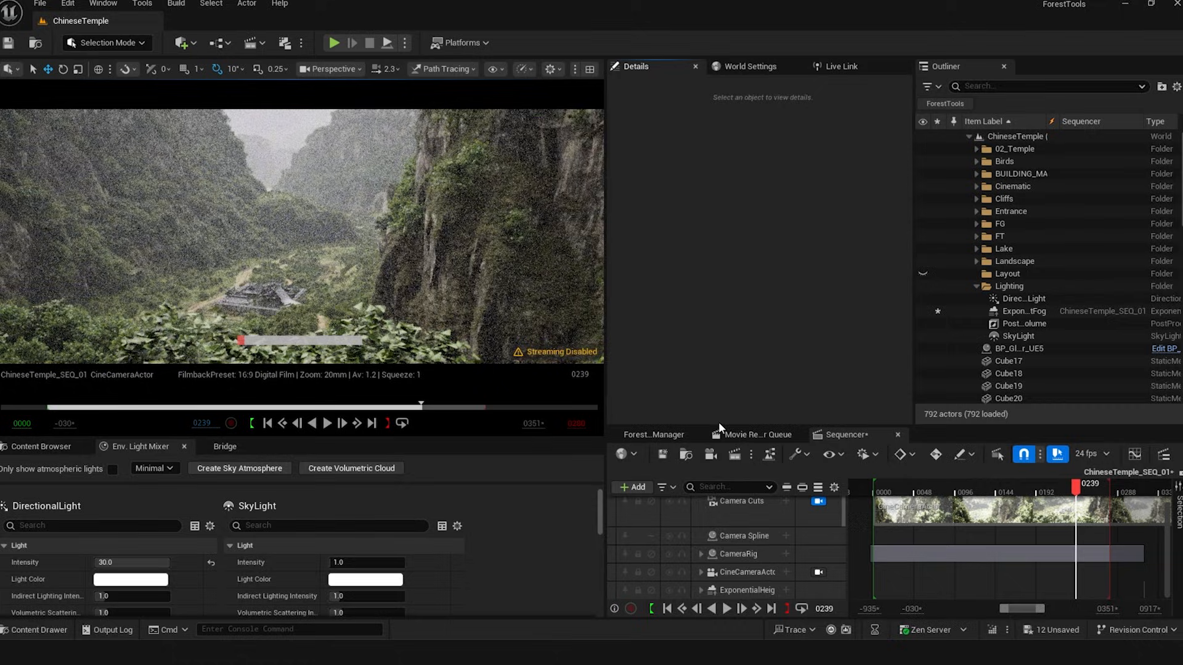
pyautogui.scroll(2, 771, 535)
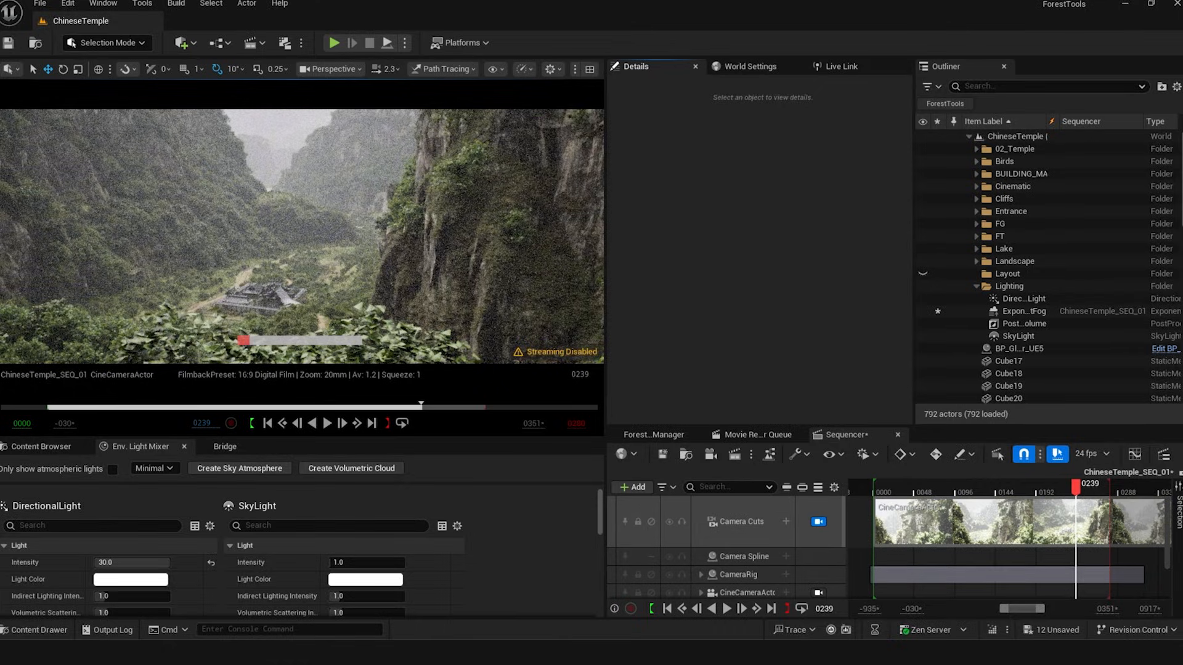
# Open the sequence's Movie Render Queue settings and import the MyPipe preset, replacing the unsaved configuration
pyautogui.click(736, 454)
pyautogui.click(754, 484)
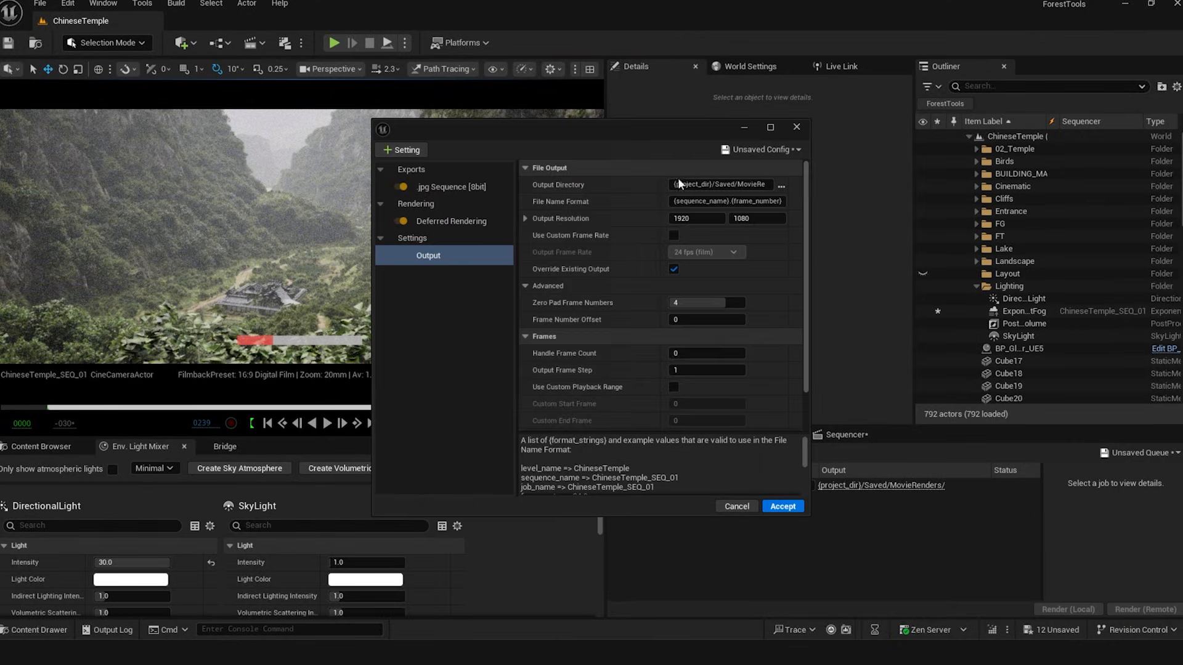
pyautogui.click(747, 151)
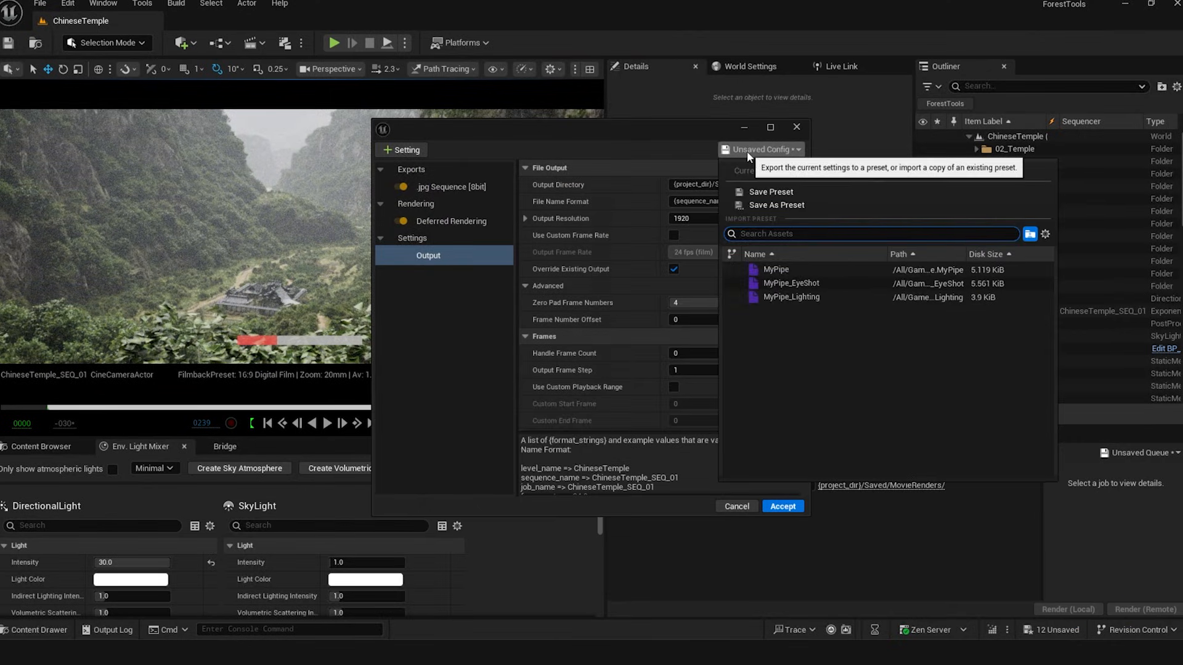
pyautogui.click(788, 272)
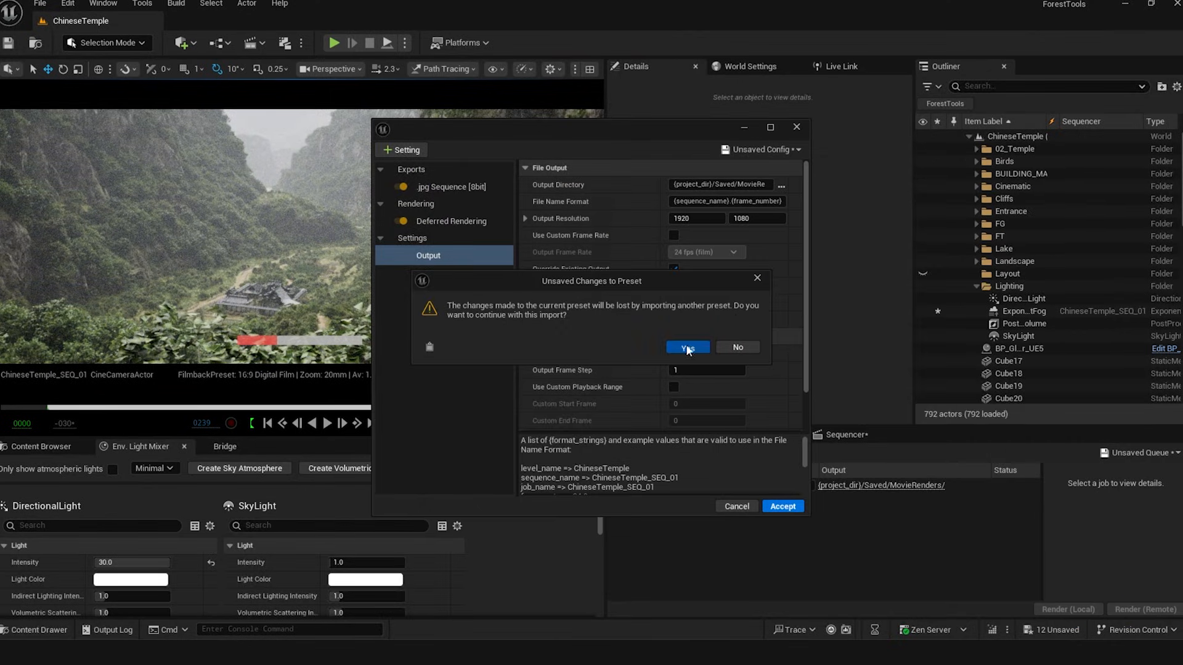
pyautogui.click(684, 346)
# Open the Anti-aliasing settings, move the dialog clear of the viewport, and set the Spatial Sample Count to 16
pyautogui.click(454, 275)
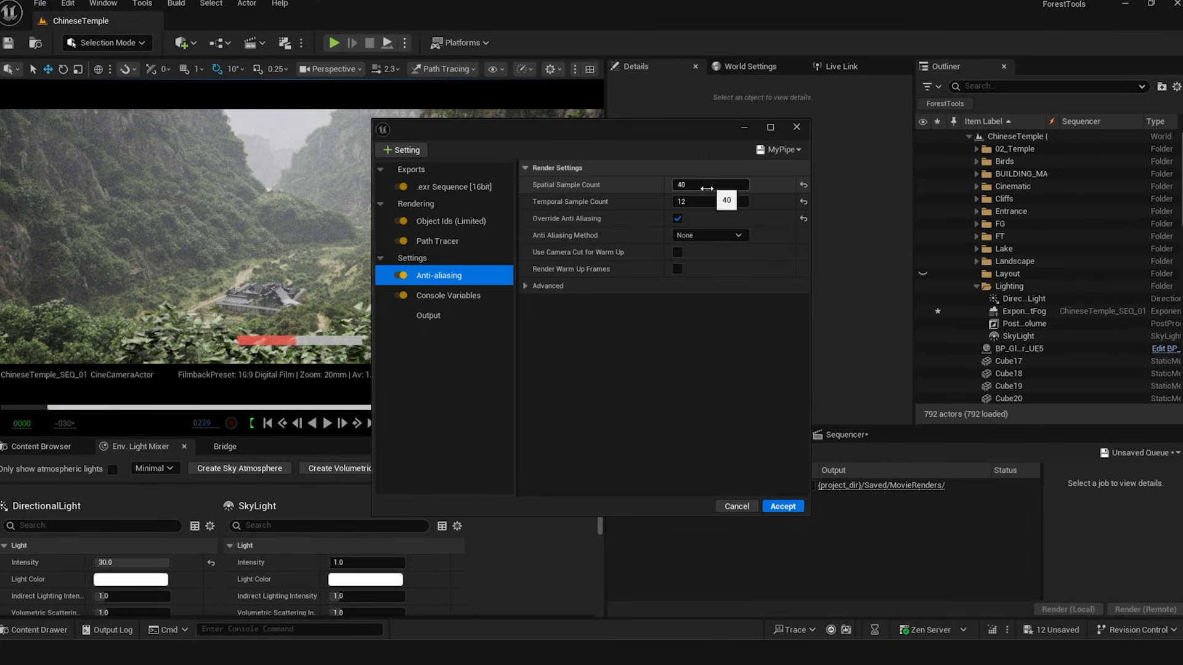
pyautogui.click(795, 149)
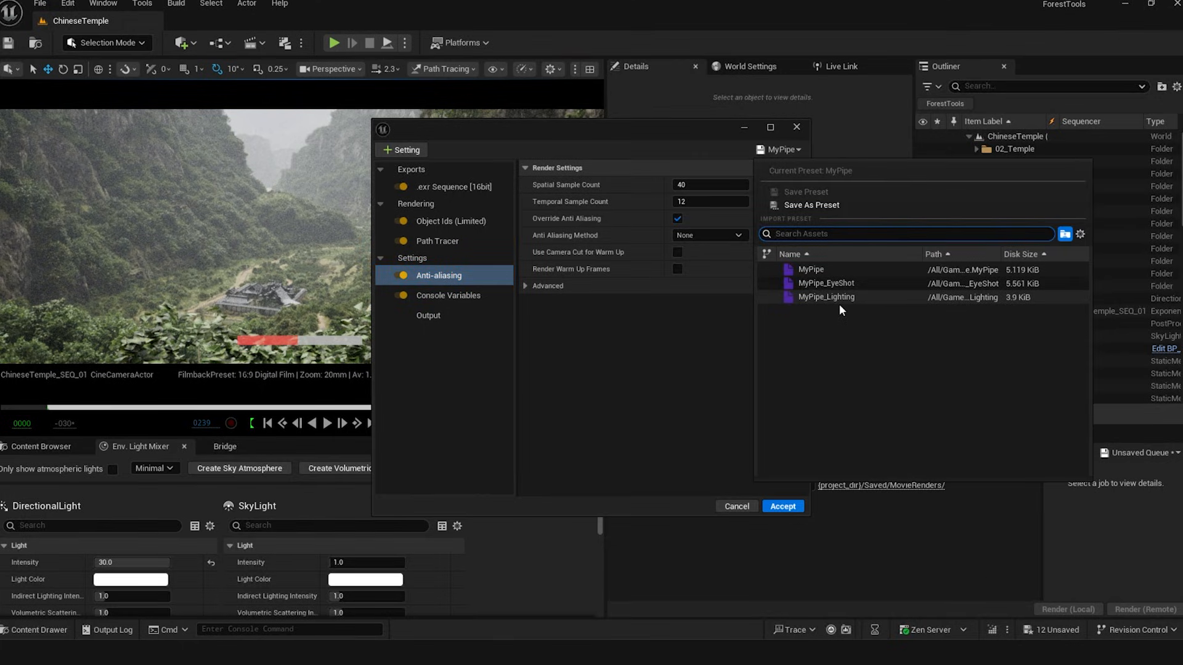
pyautogui.click(563, 264)
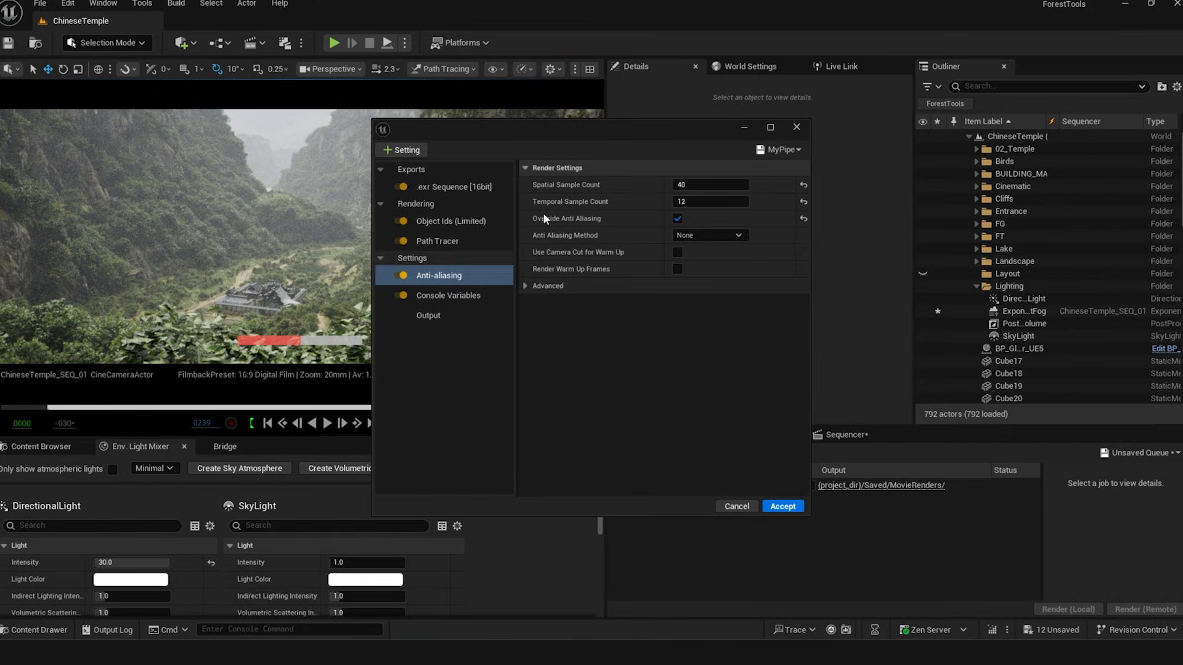
pyautogui.moveTo(571, 127); pyautogui.dragTo(829, 161)
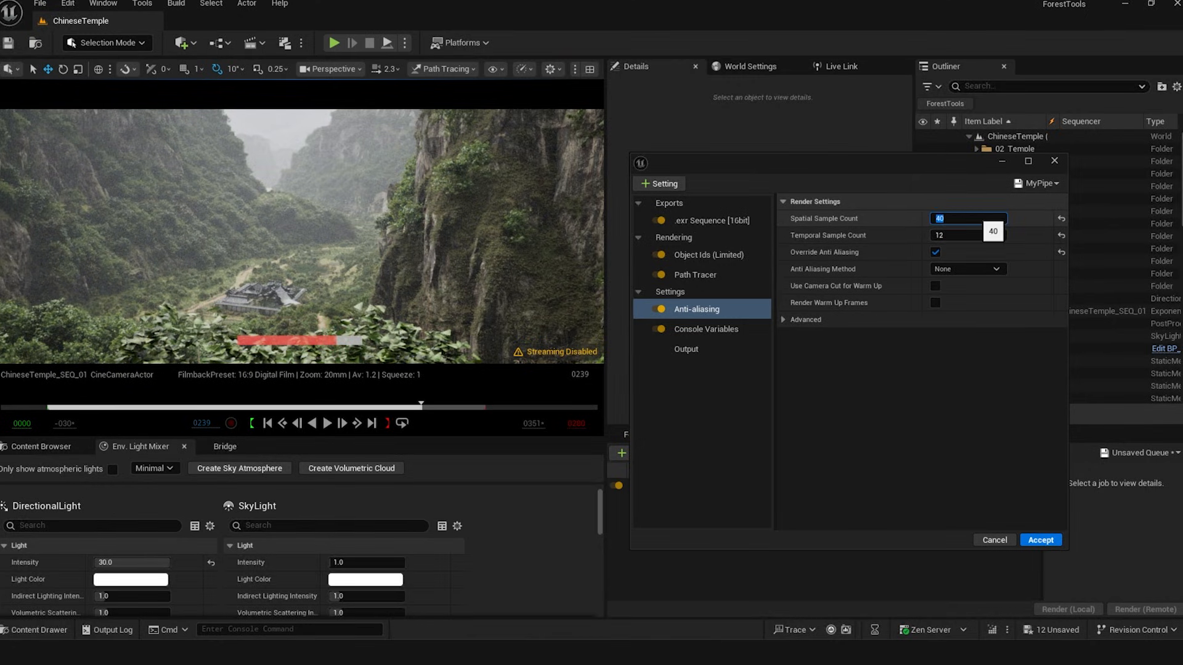
pyautogui.click(801, 238)
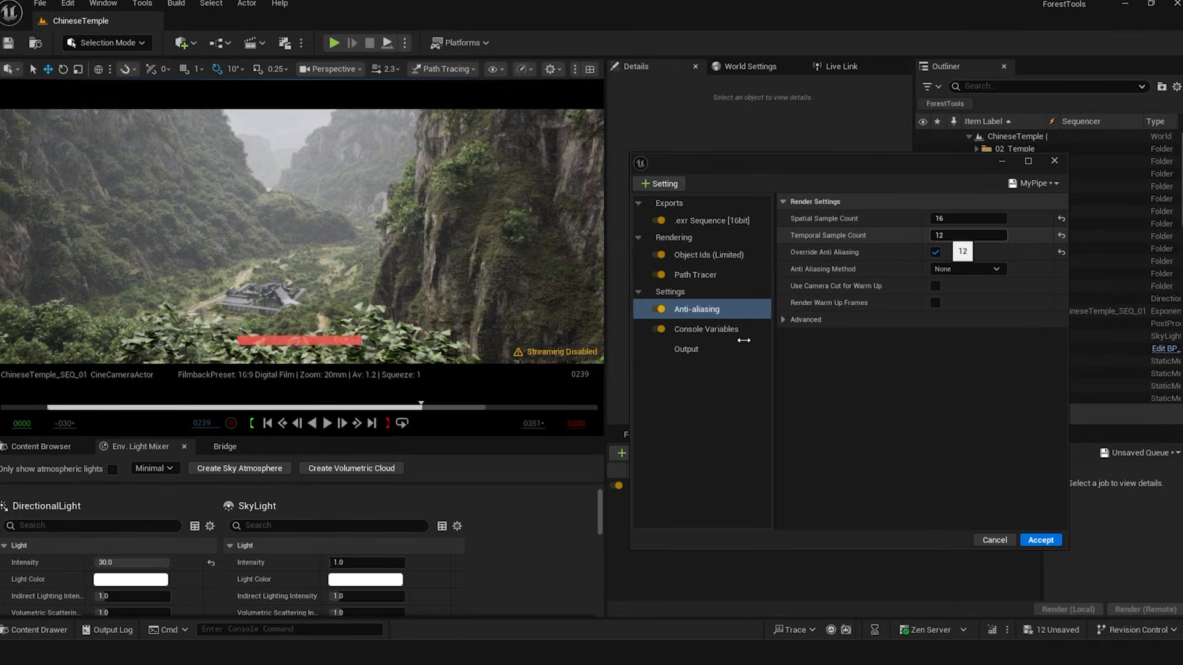
# Examine the Path Tracer render settings, including Reference Motion Blur and both Additional Post Process Materials, and collapse the materials list
pyautogui.click(708, 277)
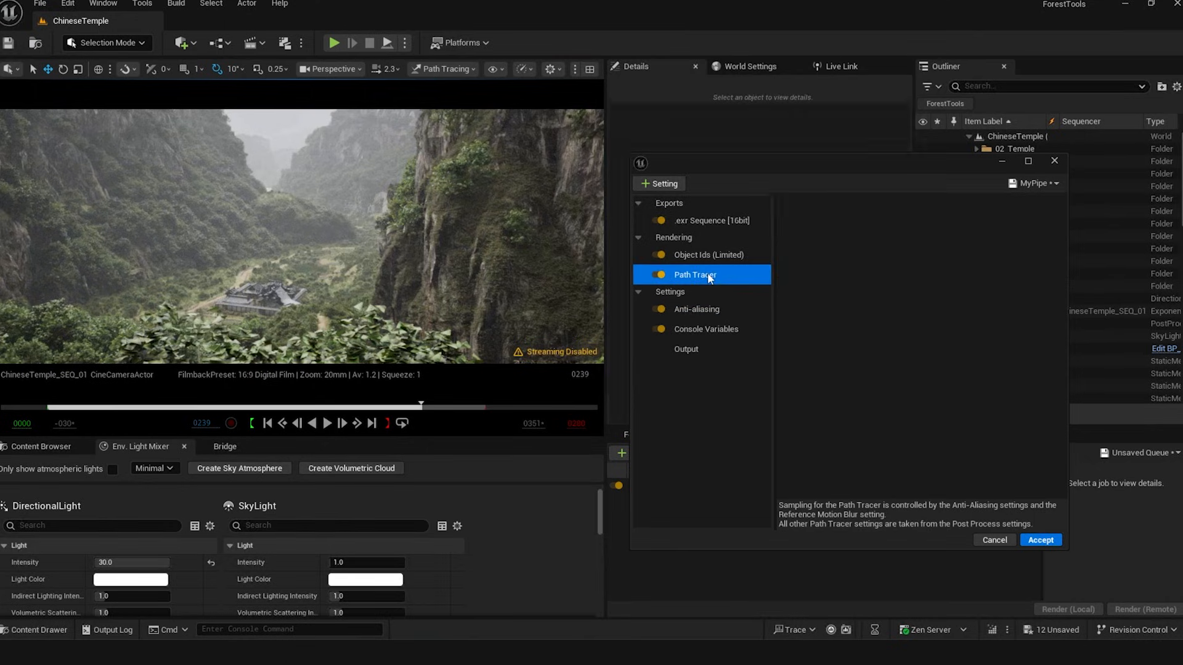
pyautogui.click(807, 338)
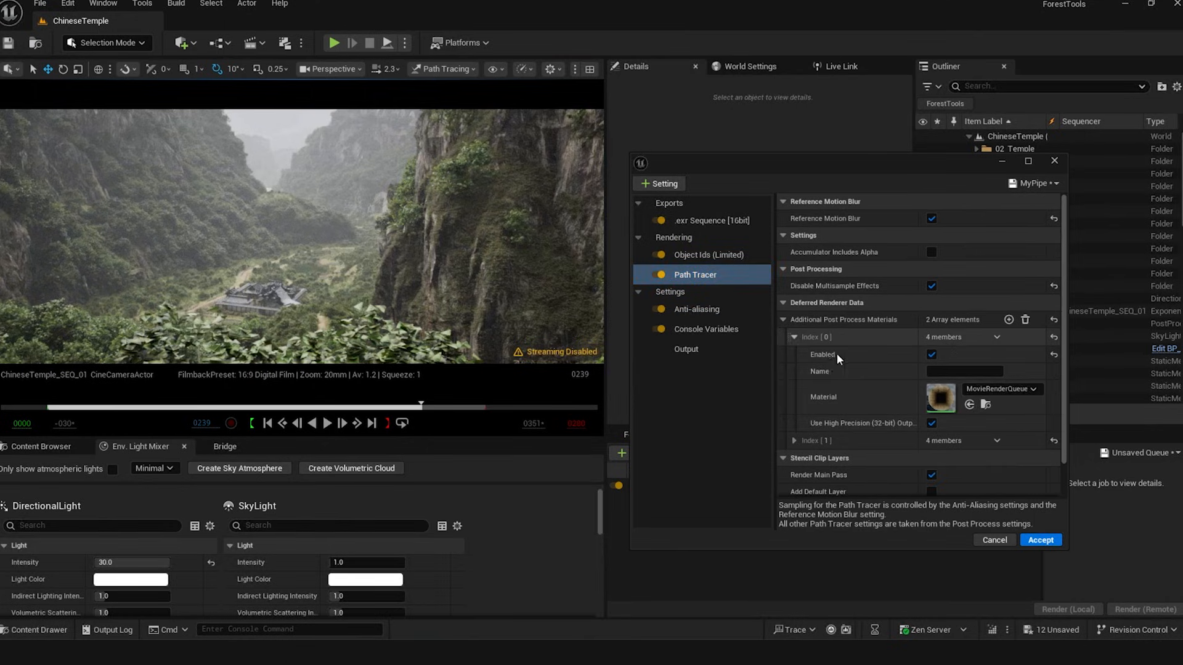
pyautogui.click(795, 441)
pyautogui.scroll(-2, 867, 417)
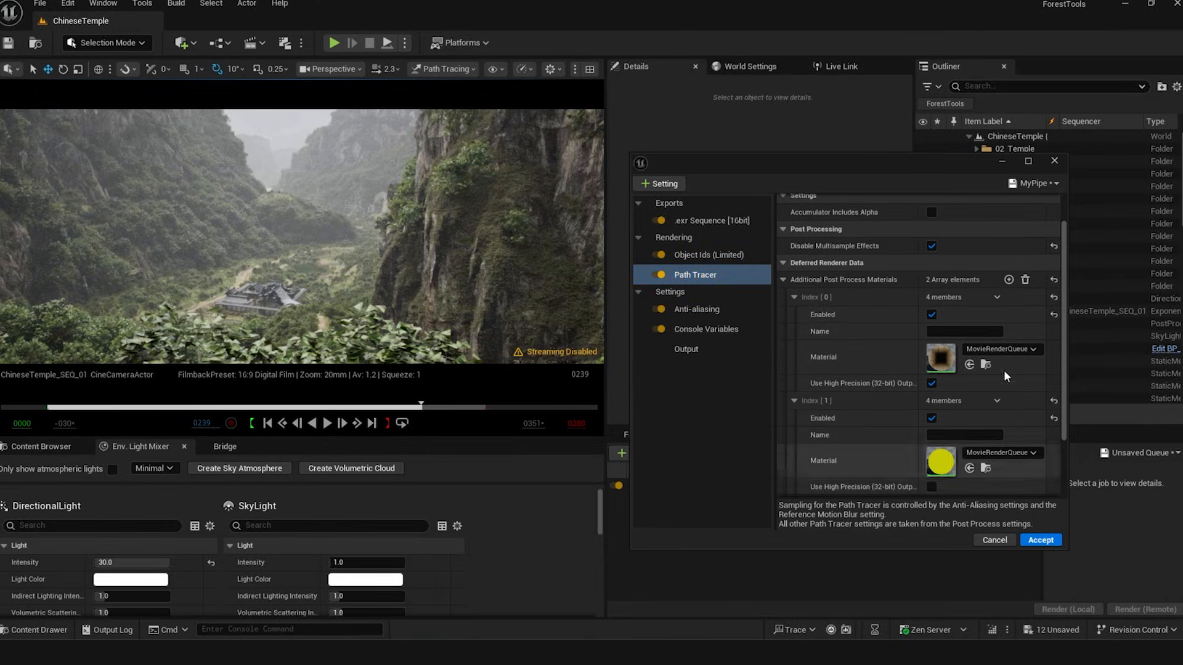
pyautogui.scroll(-1, 908, 415)
pyautogui.scroll(3, 868, 427)
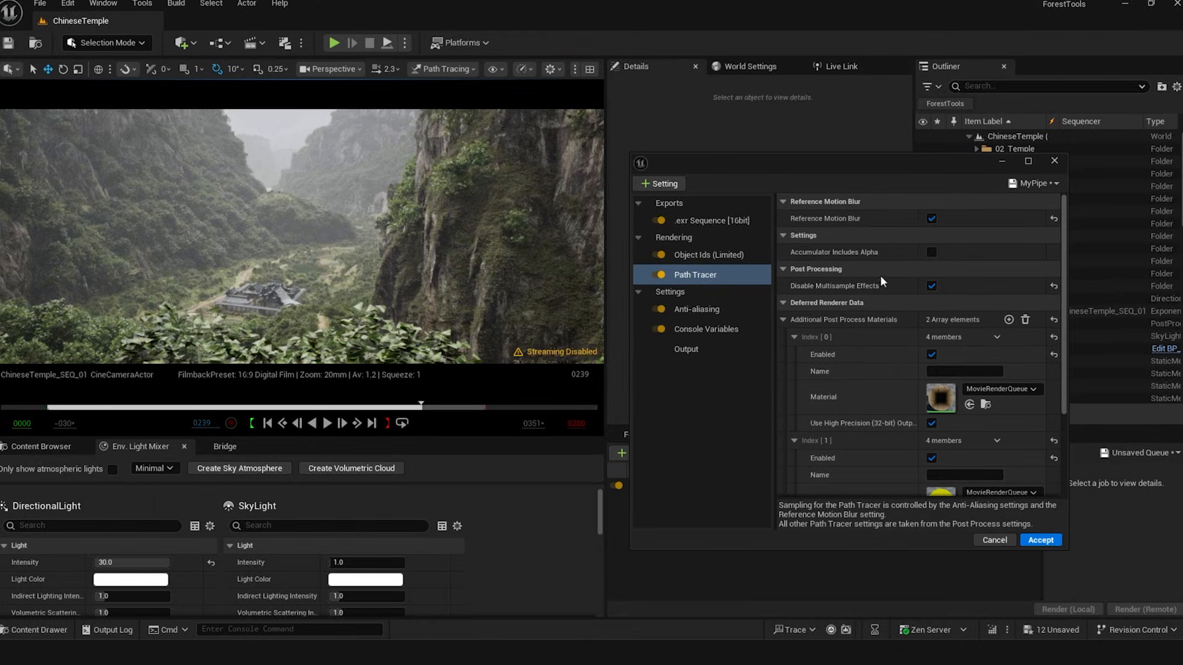
pyautogui.click(784, 320)
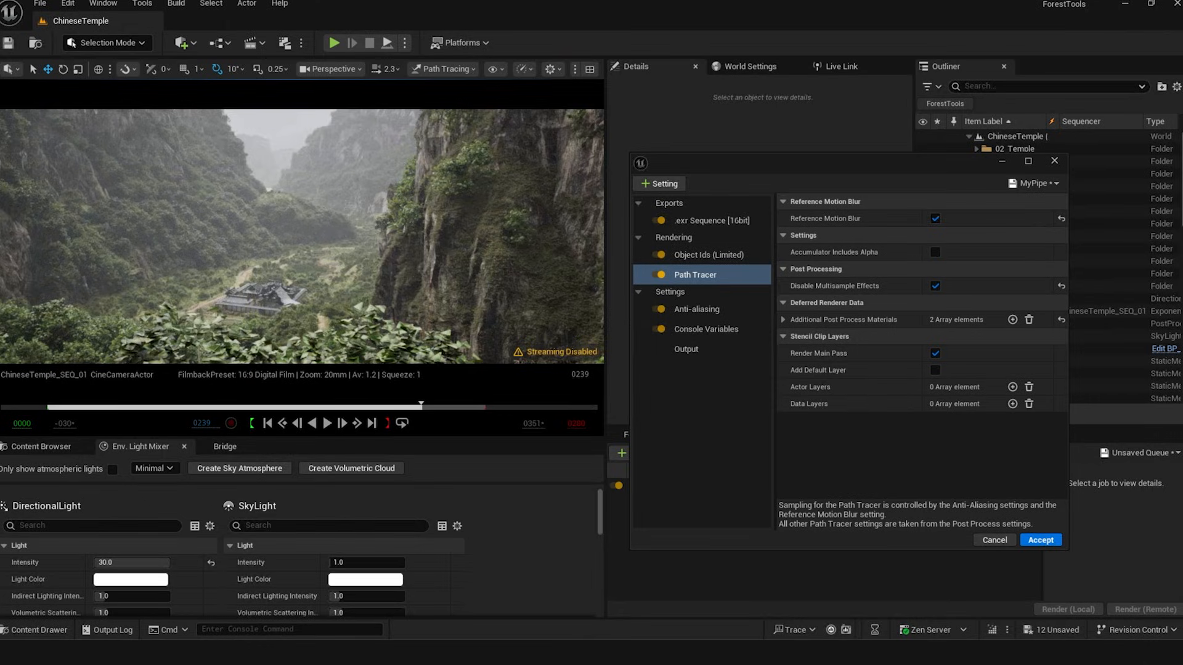
# Examine the render preset's Object Ids, .exr Sequence and Console Variables settings
pyautogui.click(724, 256)
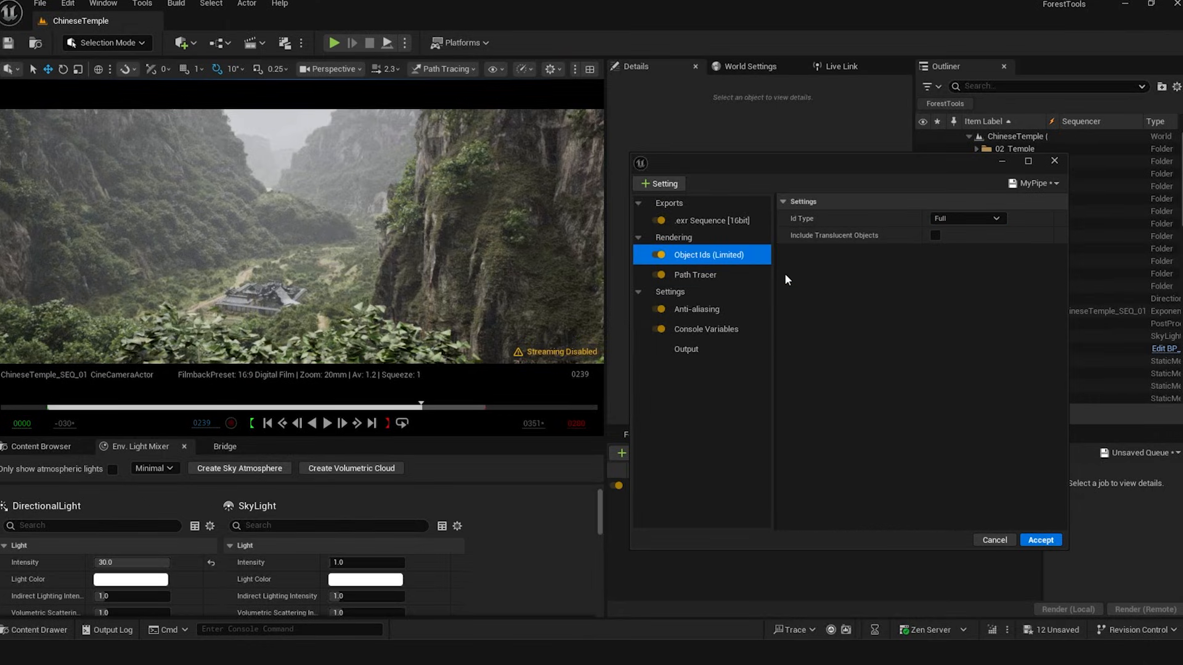
pyautogui.click(713, 223)
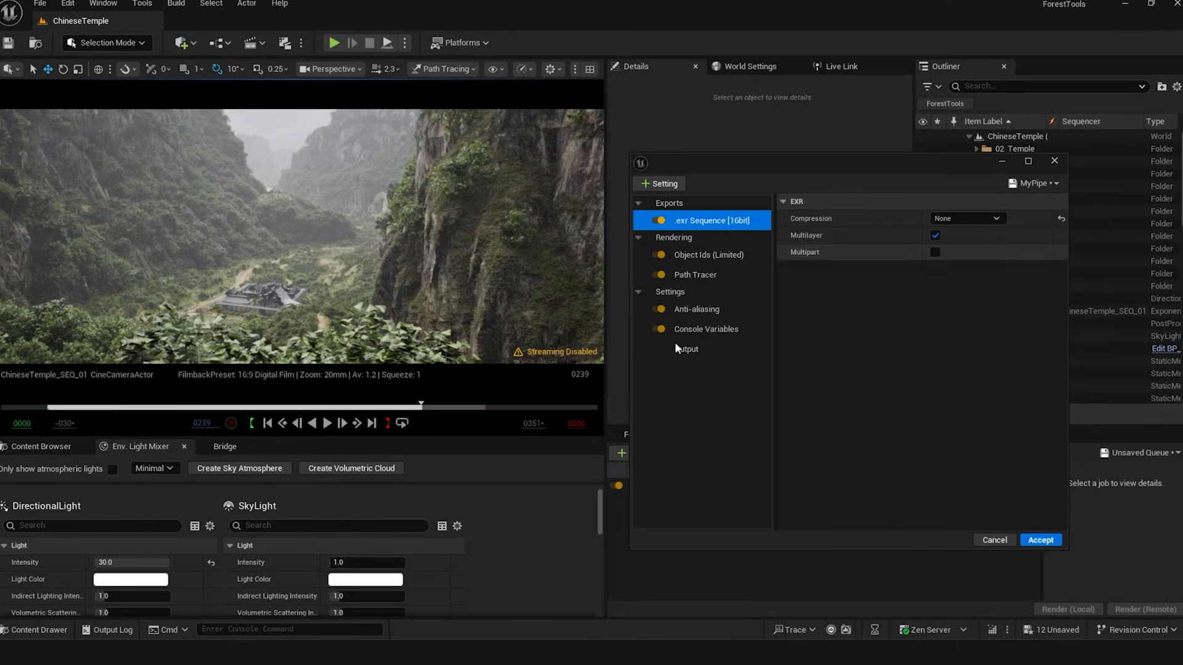
pyautogui.click(696, 330)
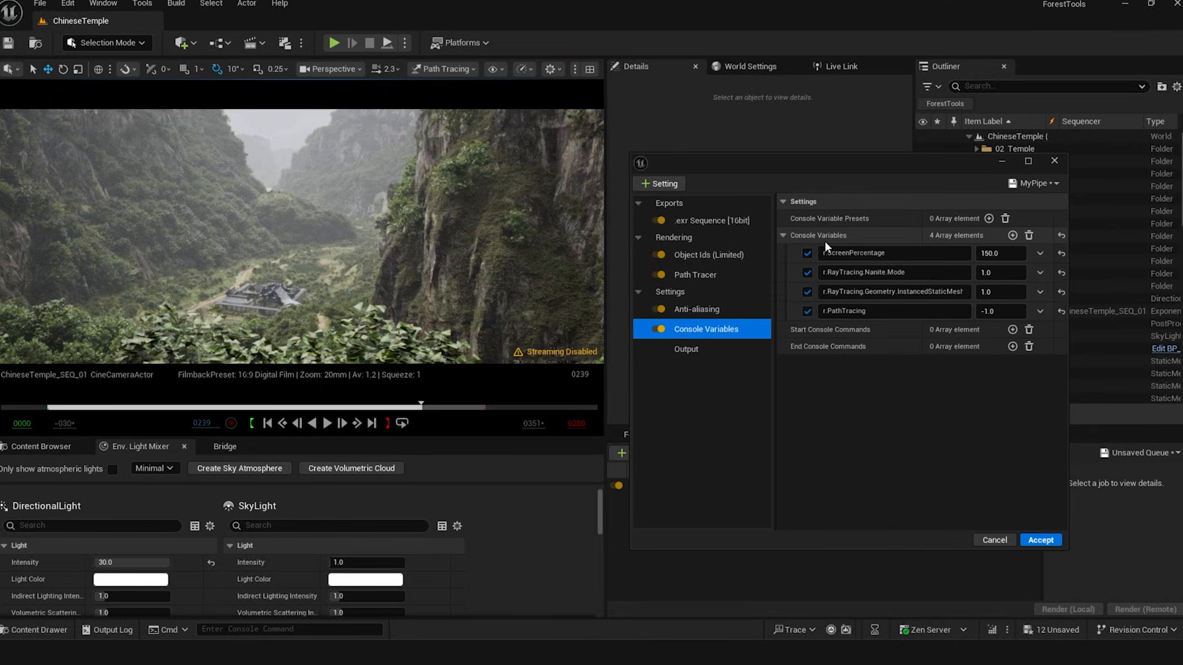
# Examine the render job's console variables for screen percentage, Nanite ray tracing mode, instanced mesh WPO evaluation and path tracing
pyautogui.click(1001, 253)
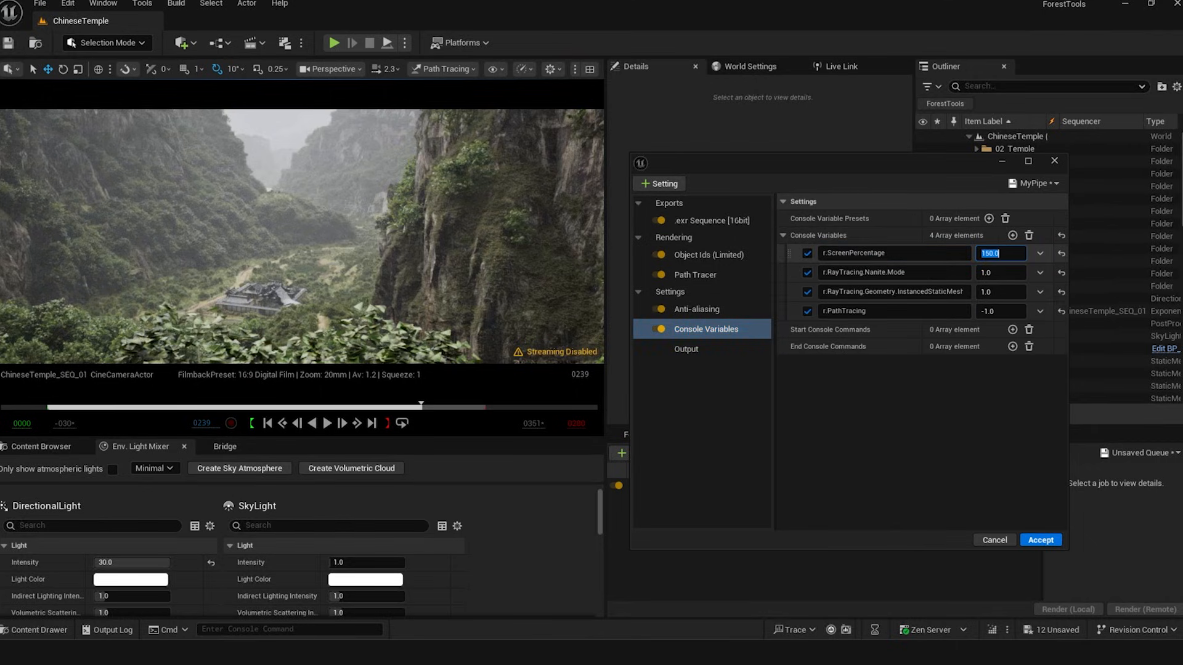
pyautogui.press('Tab')
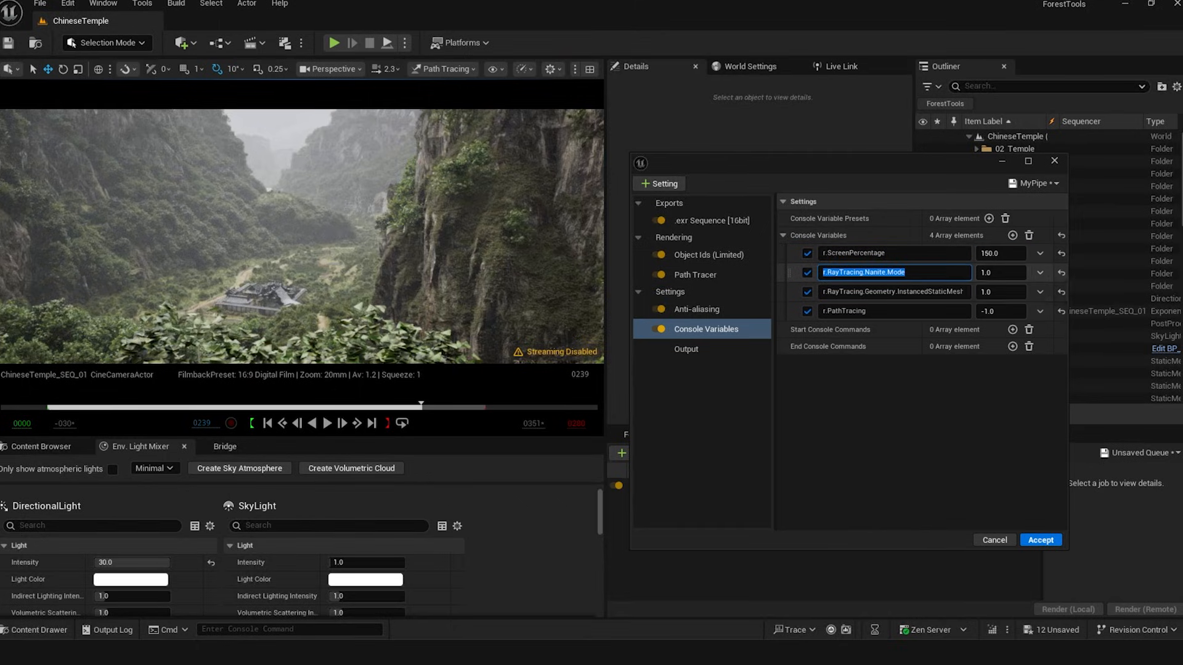
pyautogui.moveTo(853, 294); pyautogui.dragTo(963, 292)
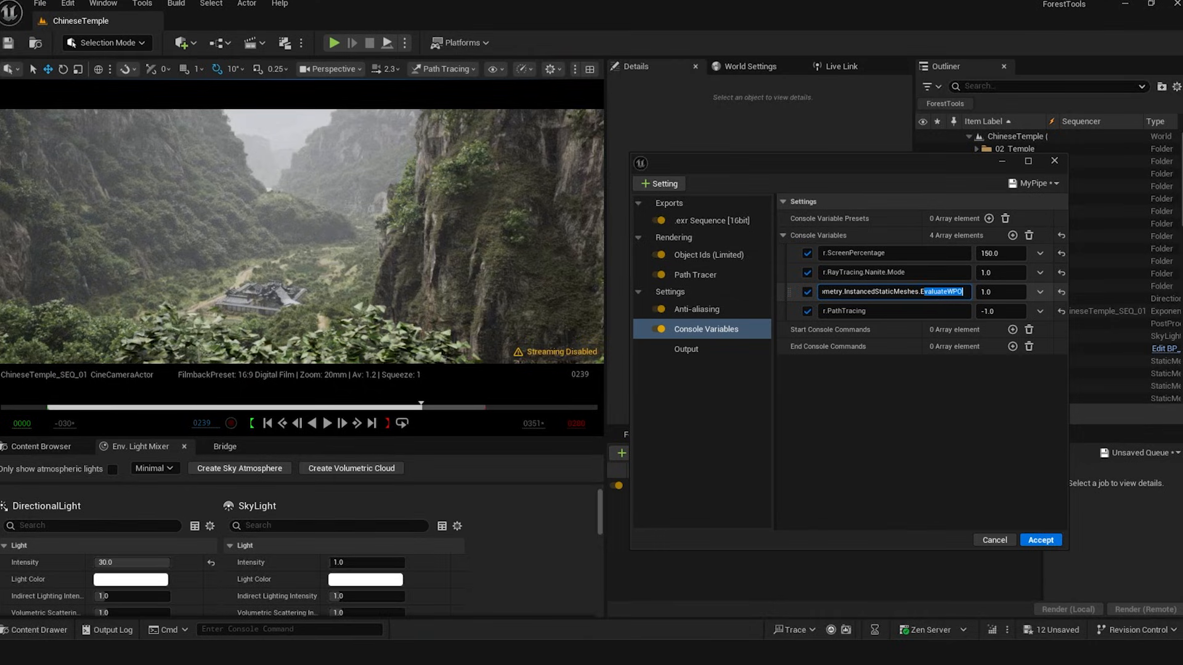
pyautogui.click(1007, 293)
pyautogui.click(931, 346)
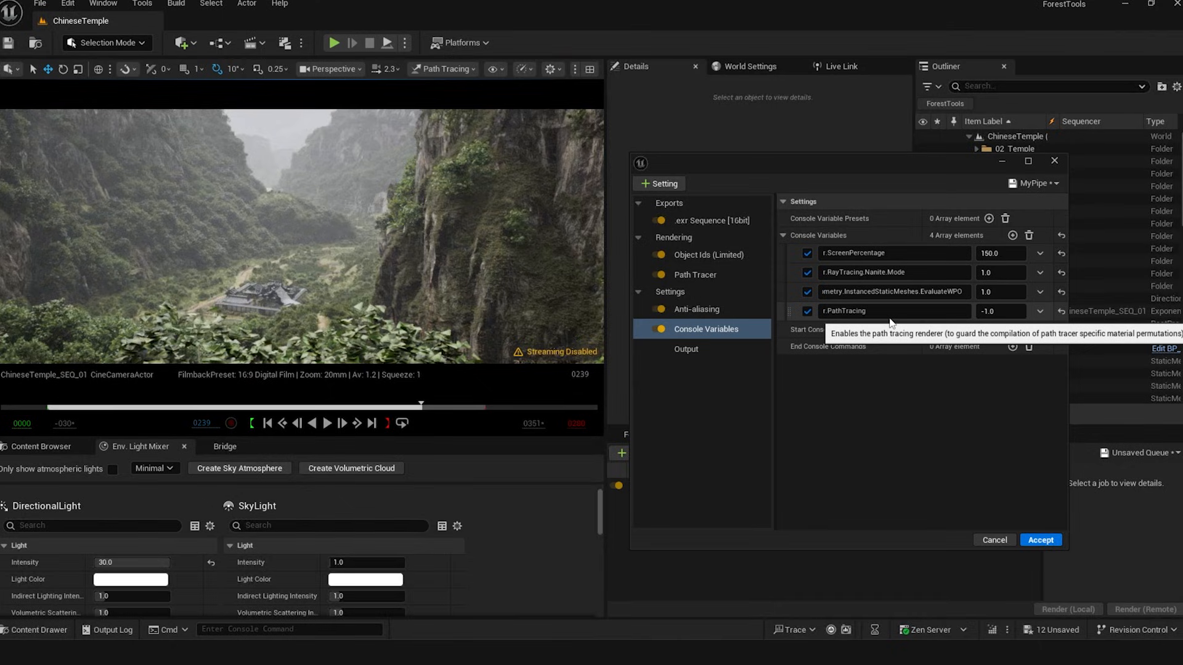
pyautogui.click(888, 311)
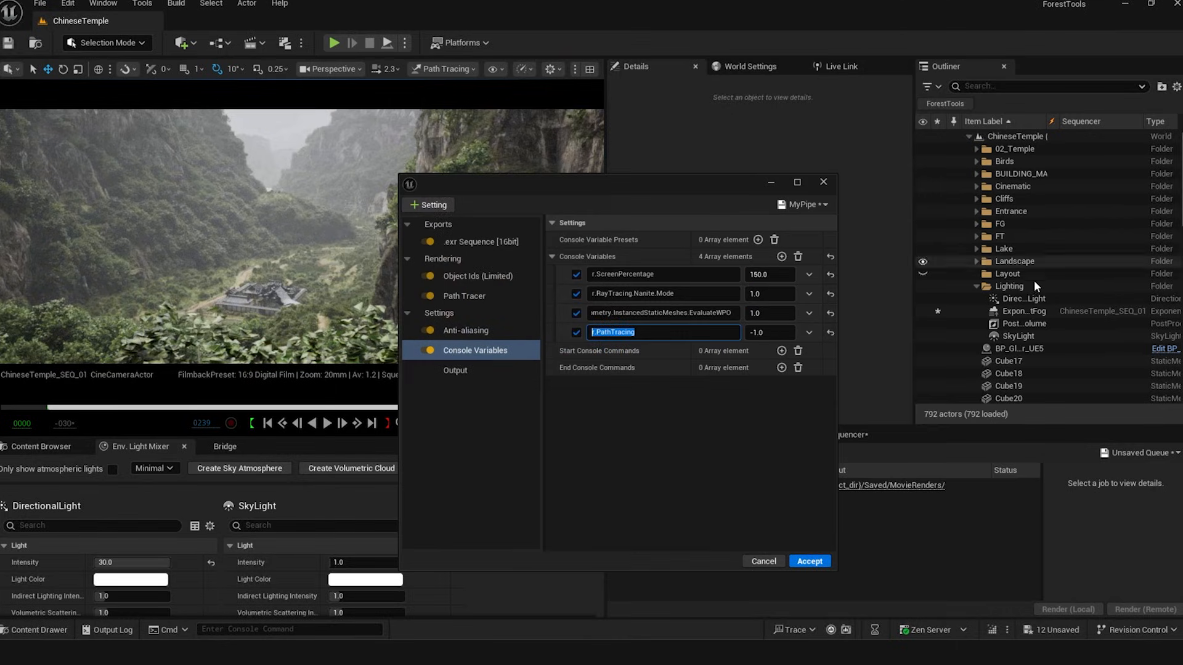
# Select the PostProcessVolume, filter its details by "path" and review all its Path Tracing settings
pyautogui.click(1024, 323)
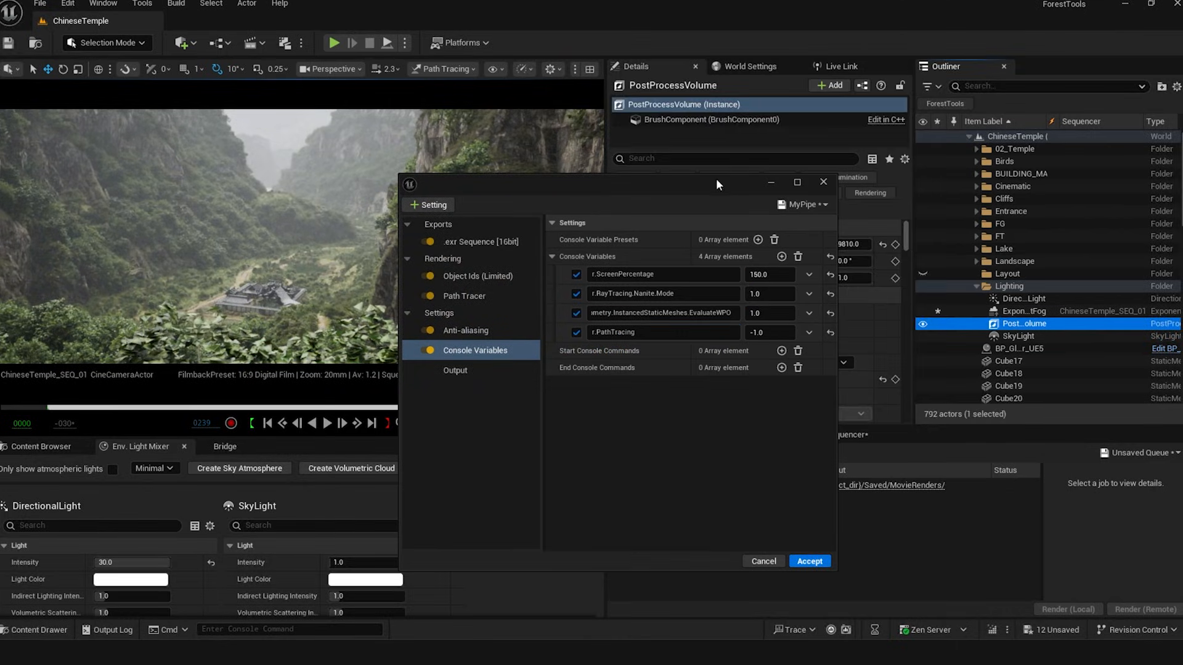
pyautogui.moveTo(717, 184); pyautogui.dragTo(397, 145)
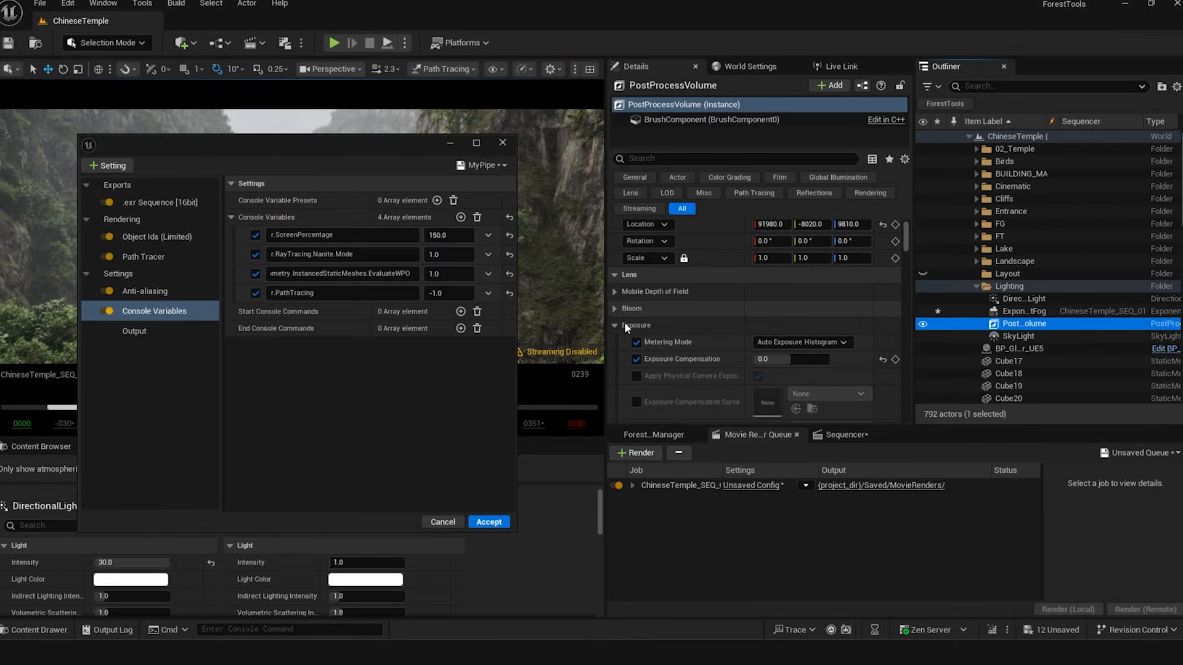
pyautogui.click(616, 325)
pyautogui.click(696, 159)
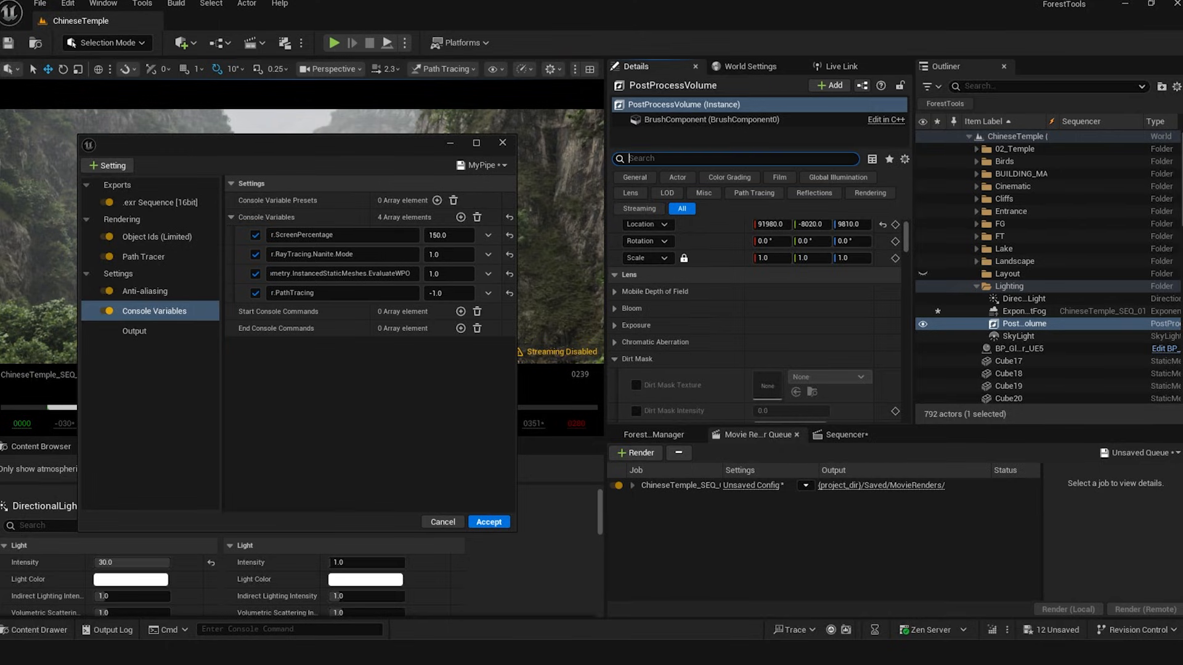
pyautogui.write('path')
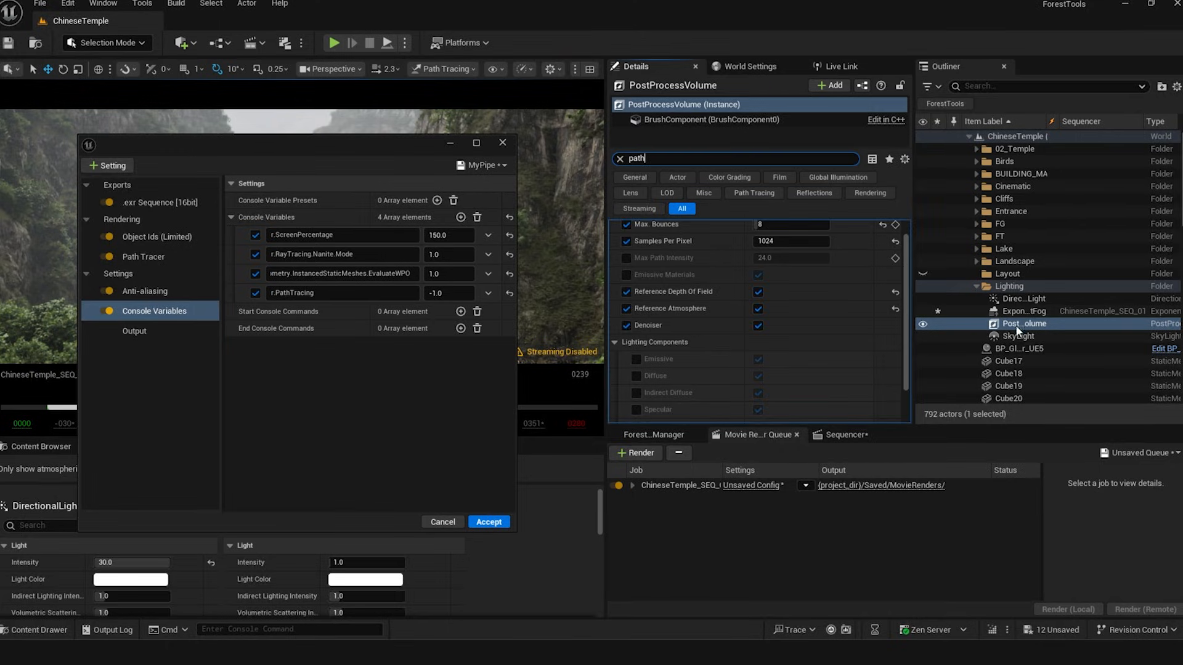
pyautogui.scroll(1, 691, 275)
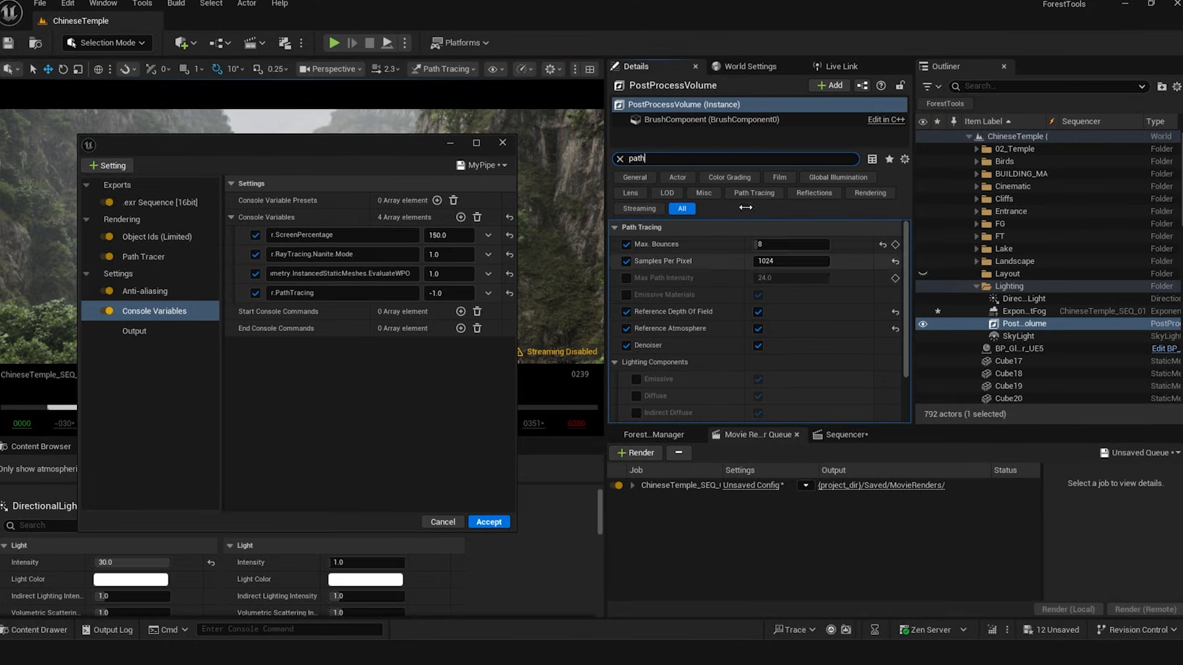
pyautogui.scroll(-1, 696, 302)
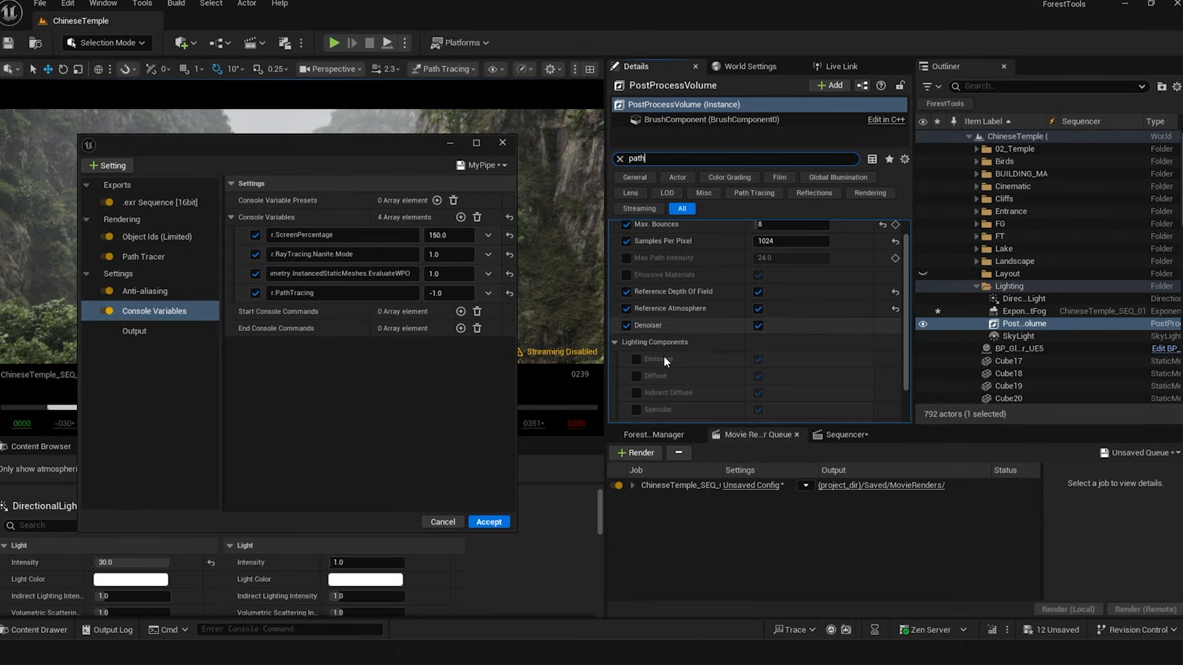
pyautogui.scroll(-3, 700, 306)
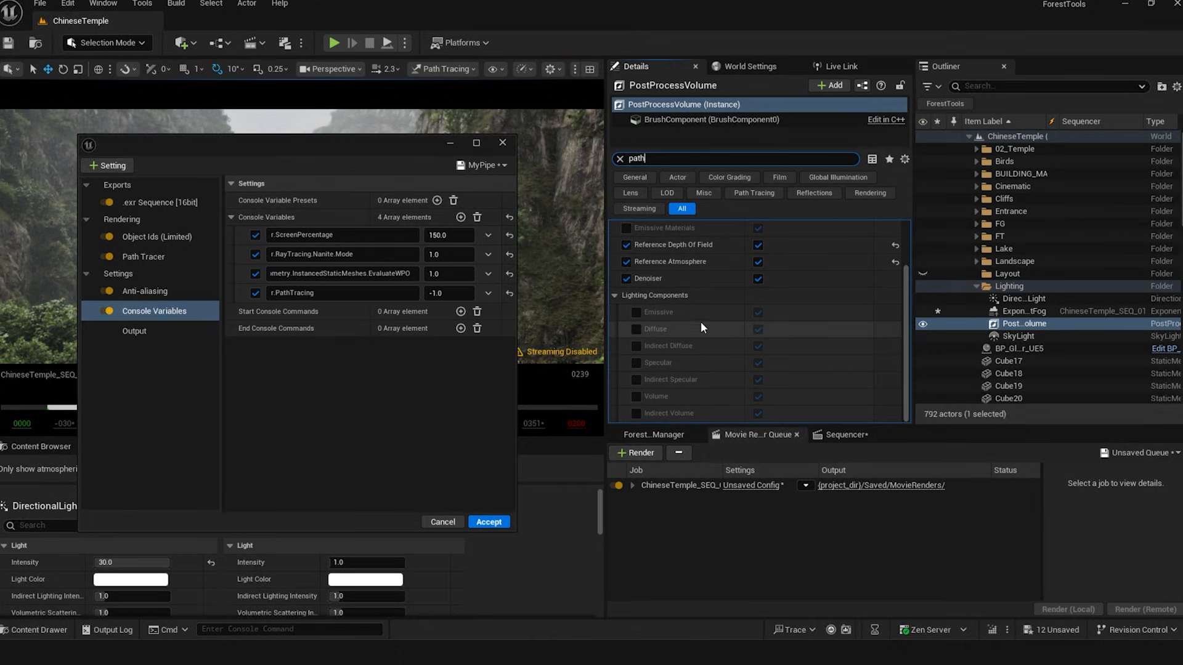
pyautogui.scroll(4, 691, 328)
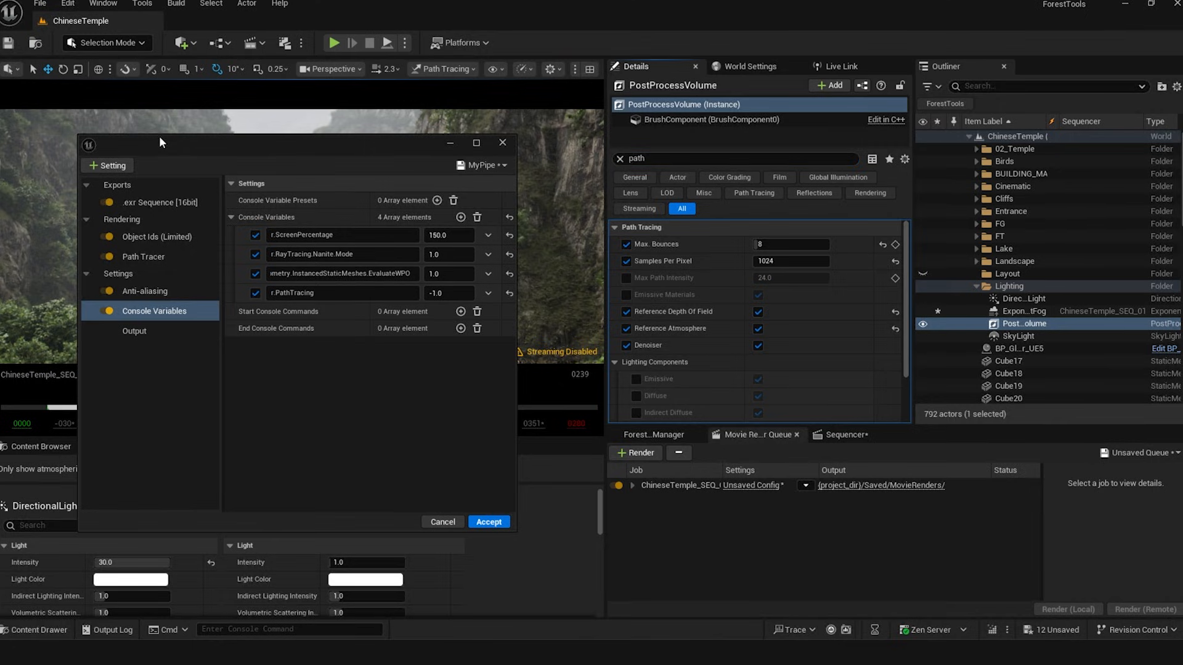
# Review the render configuration's Path Tracer options and its Output settings, including the output resolution
pyautogui.moveTo(159, 134); pyautogui.dragTo(426, 146)
pyautogui.moveTo(317, 157); pyautogui.dragTo(683, 152)
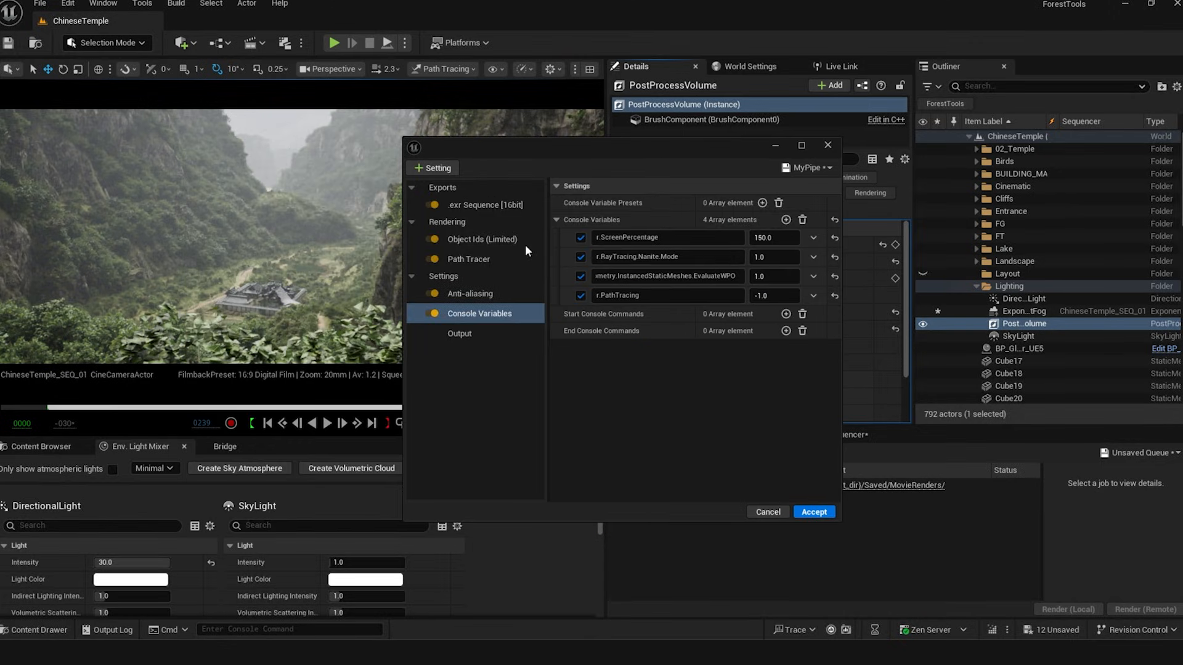
pyautogui.click(490, 261)
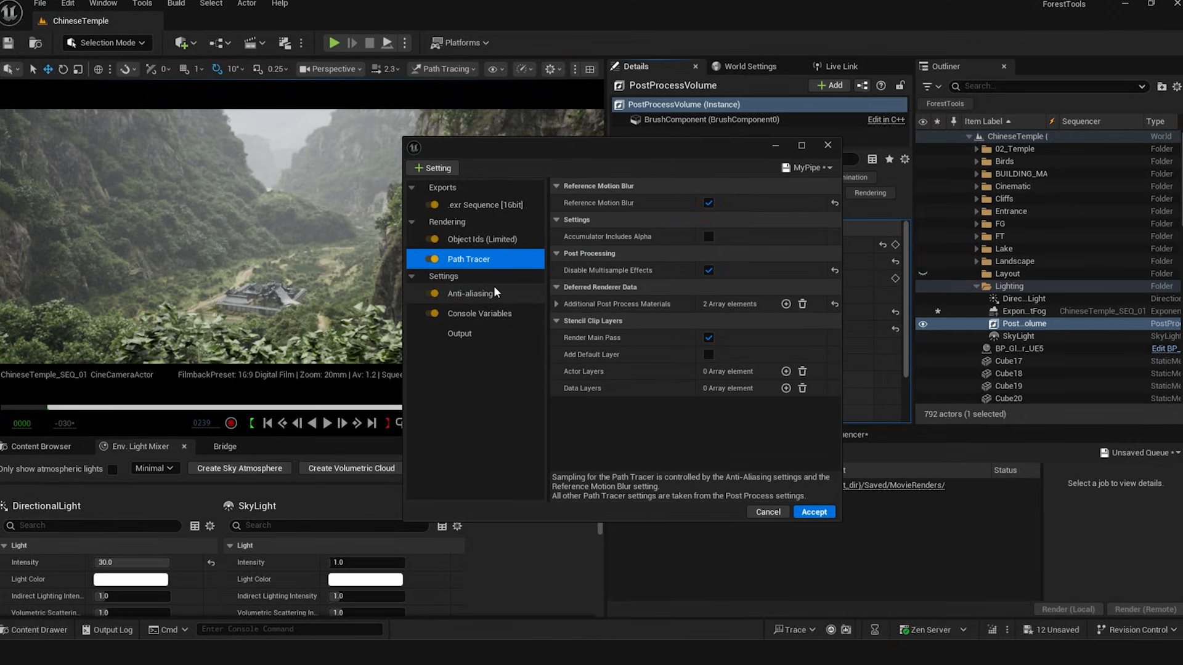
pyautogui.click(476, 338)
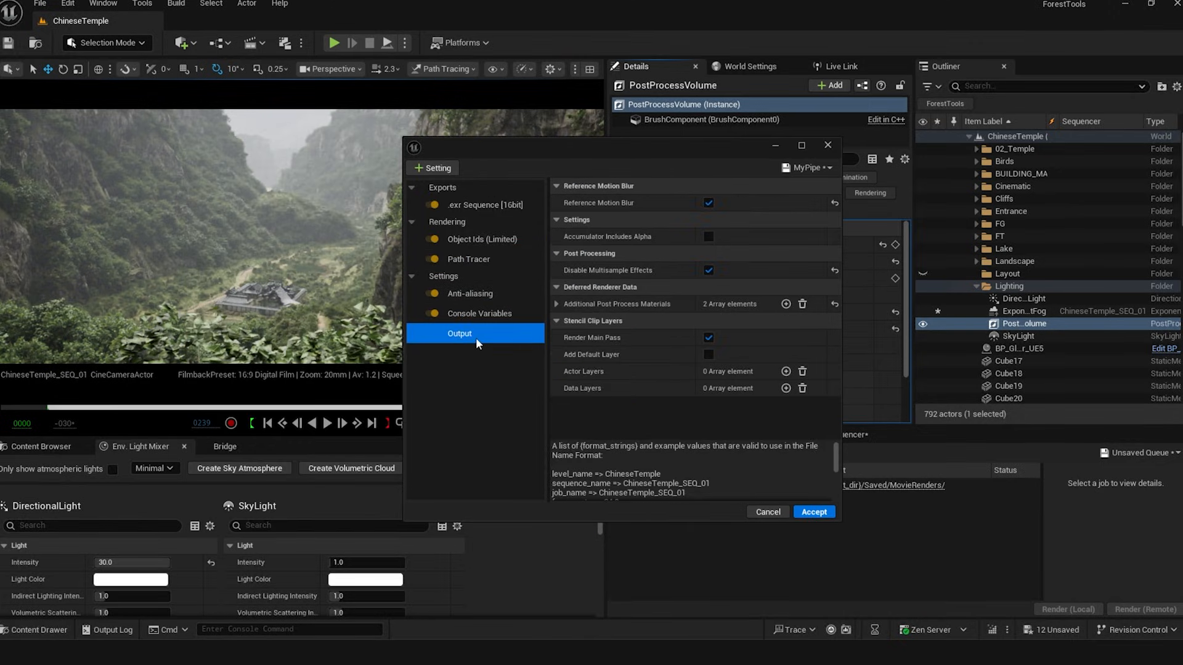
pyautogui.click(727, 237)
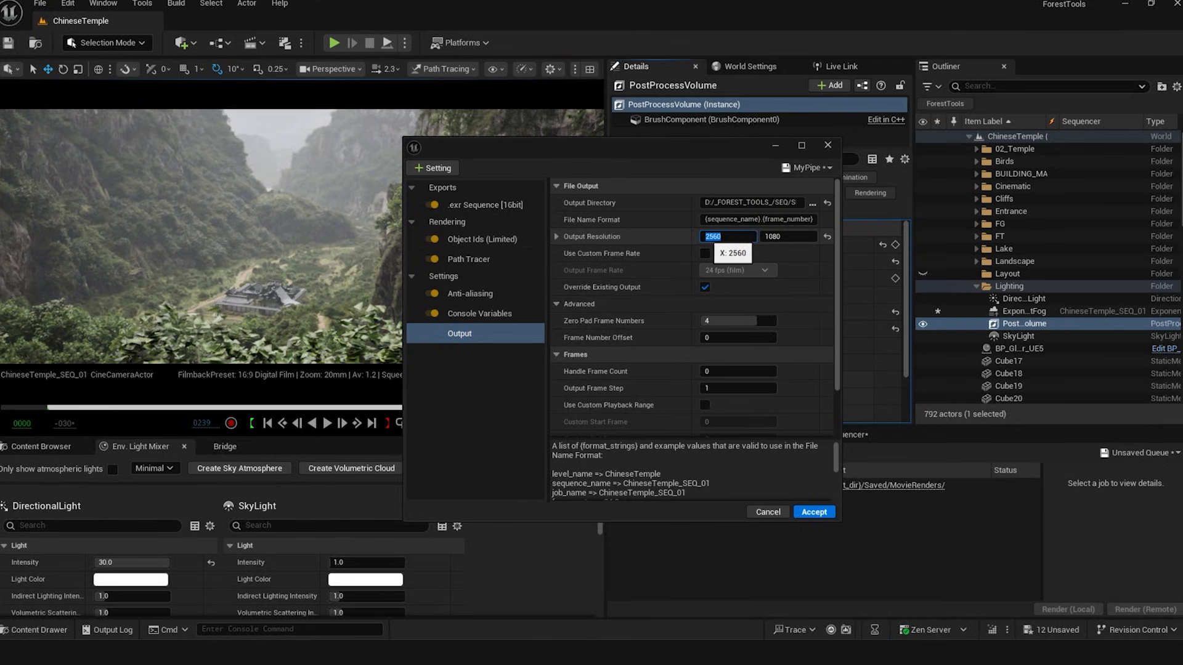
pyautogui.press('Tab')
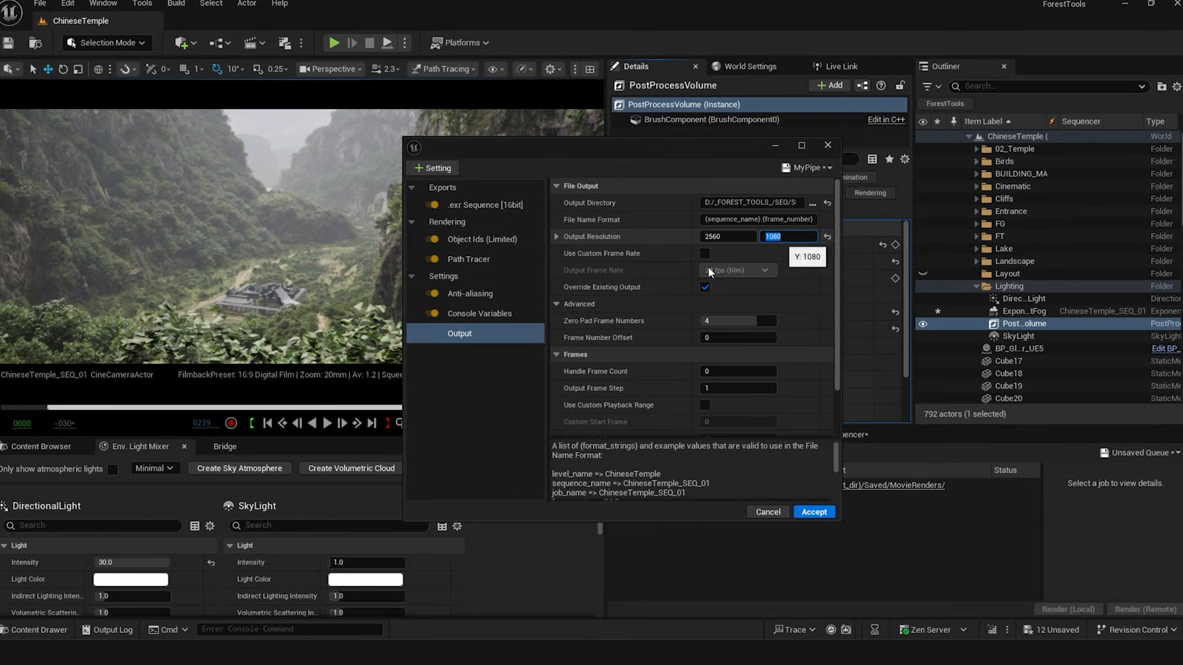
pyautogui.click(633, 281)
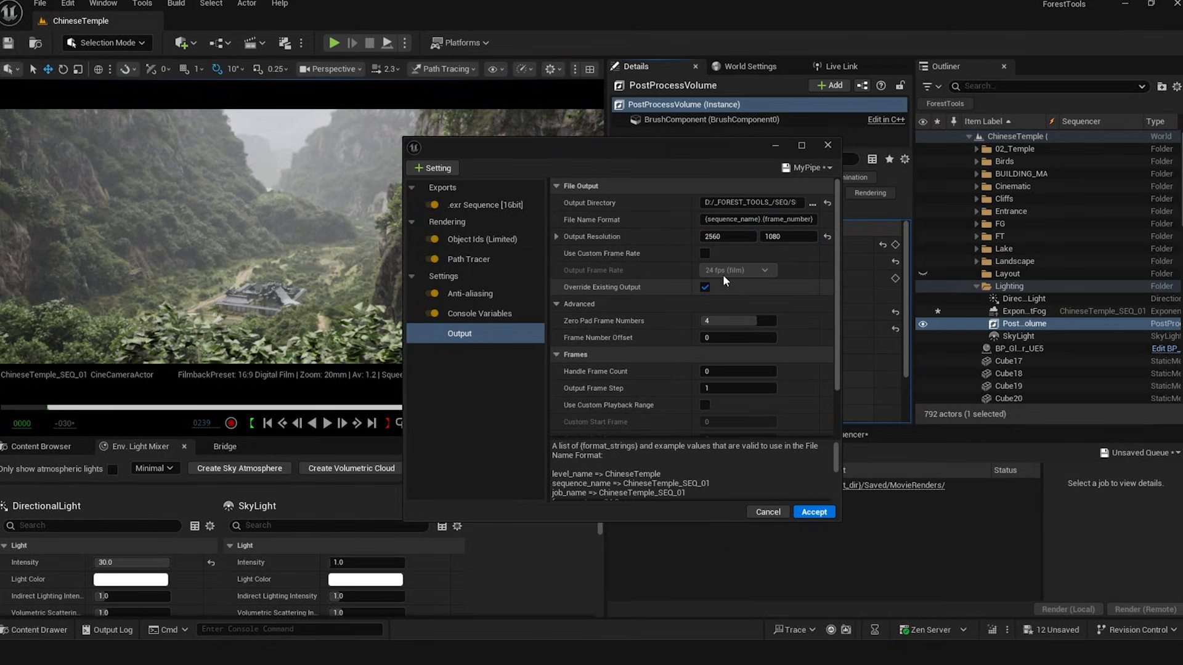
# Check the sequence's frame rate in Sequencer, look through the remaining render output settings and close the configuration window
pyautogui.moveTo(703, 157); pyautogui.dragTo(263, 141)
pyautogui.click(848, 435)
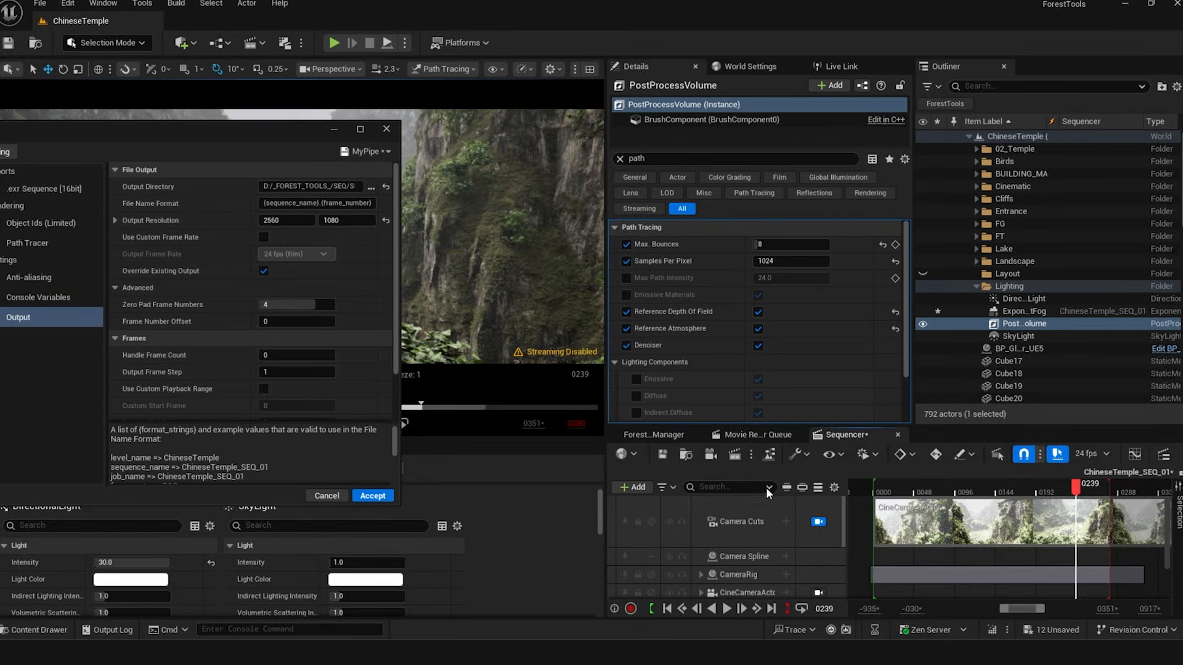
pyautogui.click(1095, 451)
pyautogui.click(1096, 452)
pyautogui.moveTo(254, 129); pyautogui.dragTo(473, 114)
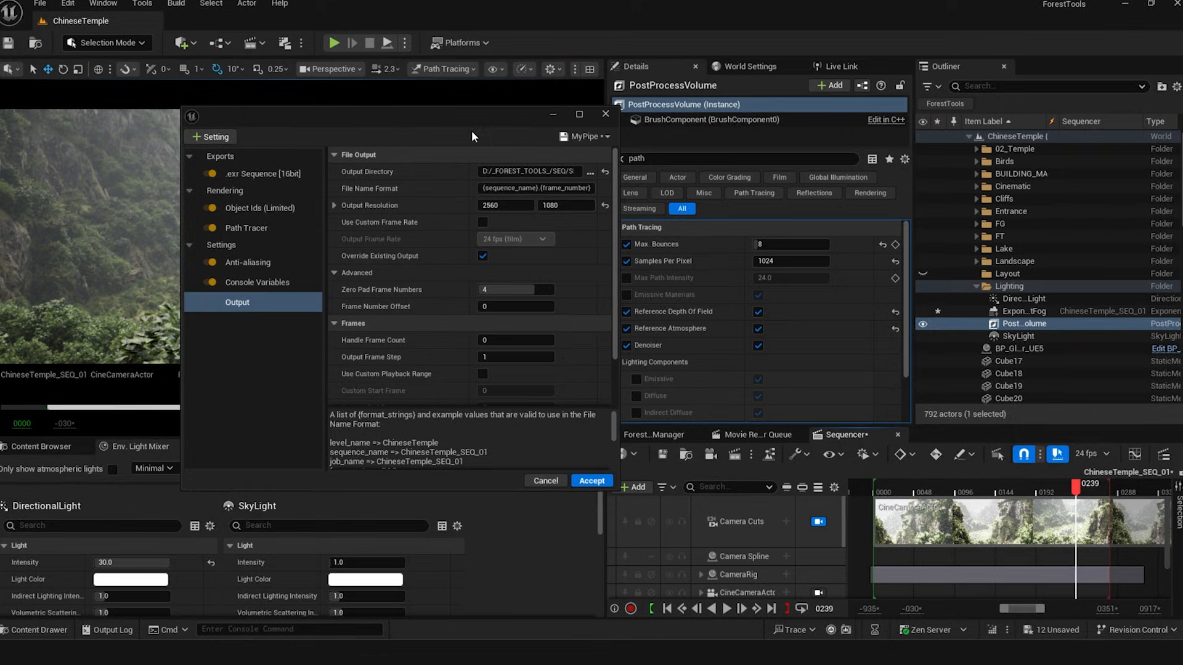
pyautogui.scroll(-3, 439, 328)
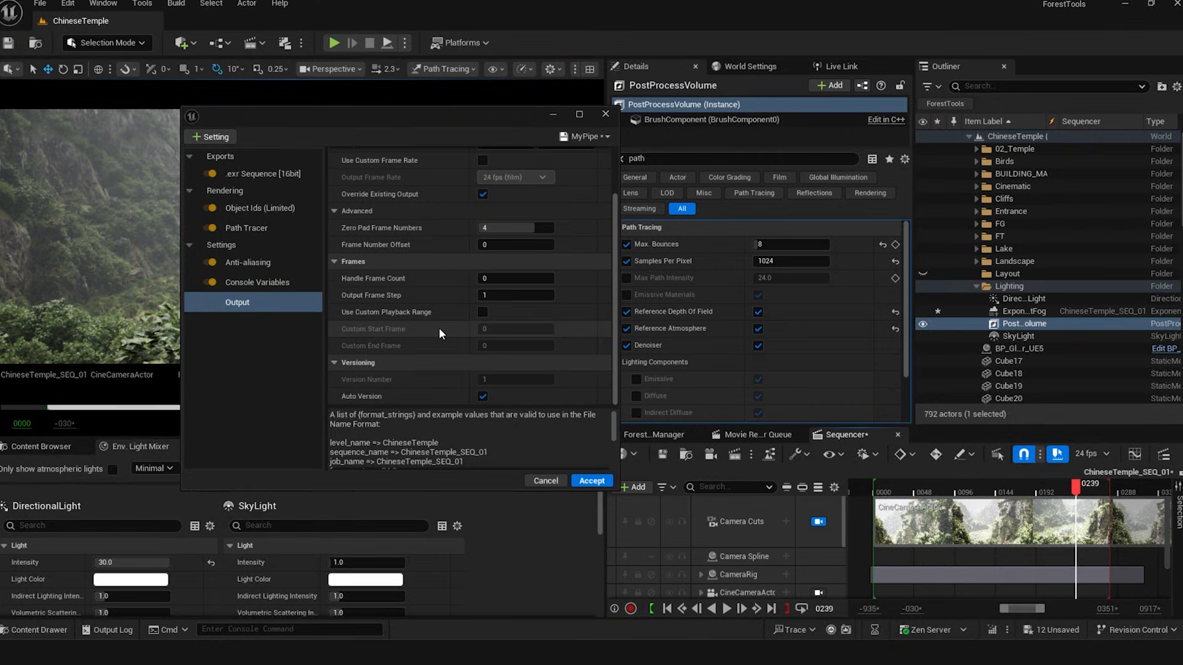
pyautogui.scroll(3, 438, 327)
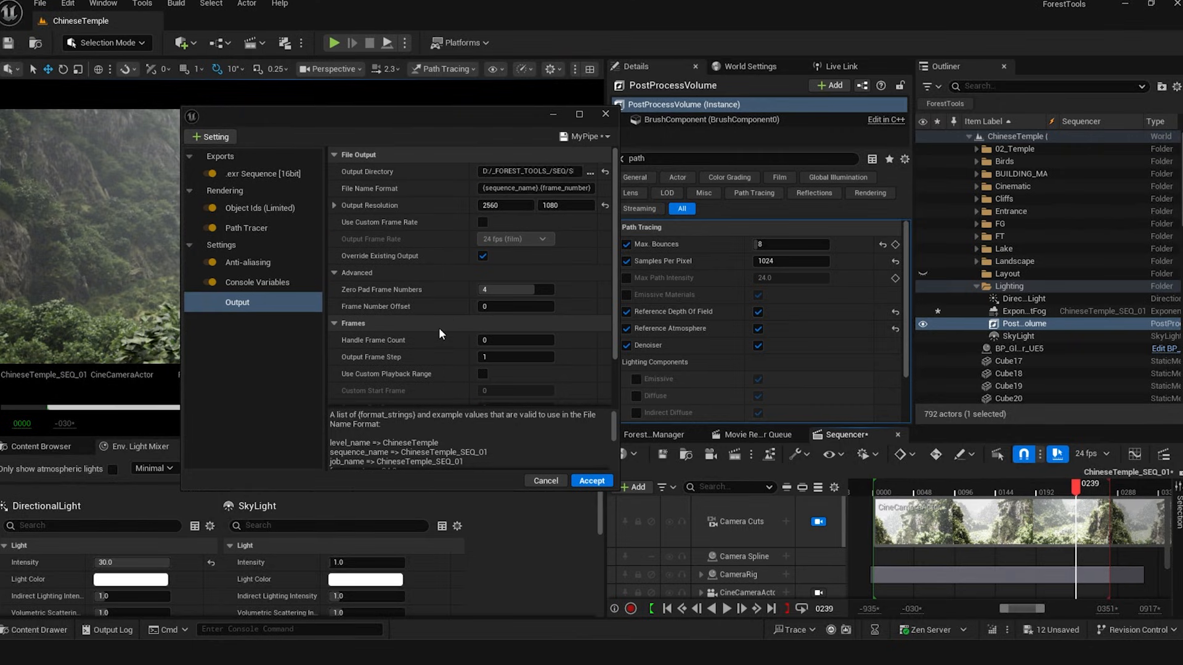
pyautogui.click(607, 116)
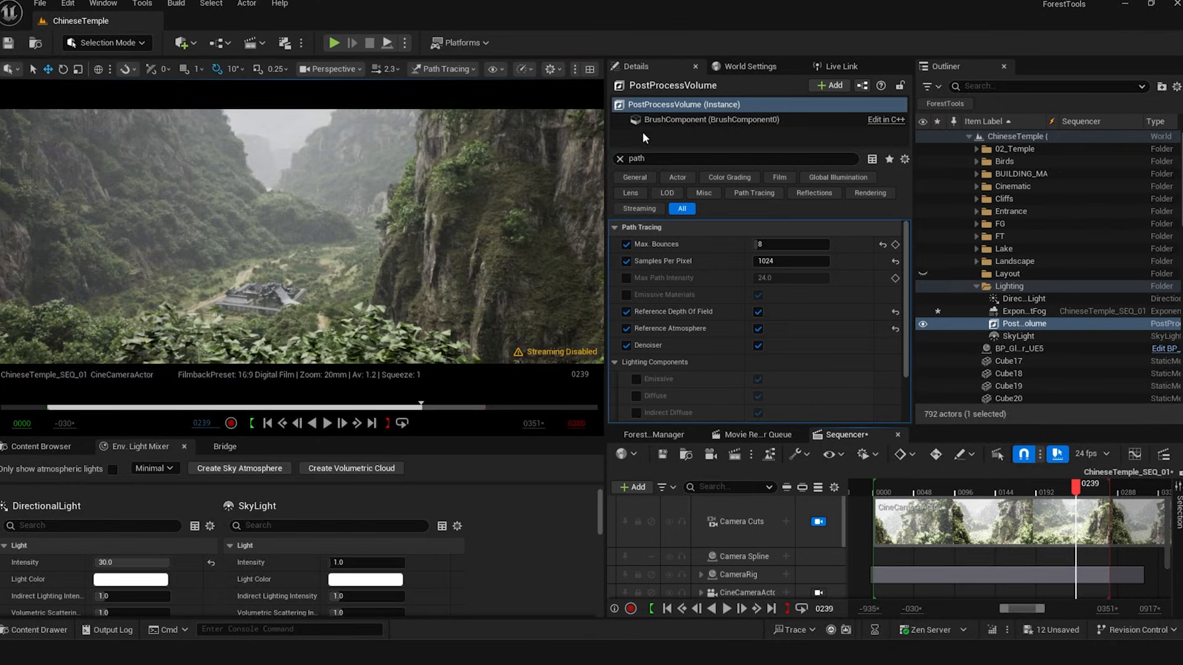
# Deselect the PostProcessVolume and switch to the MountainChinese compositing script in Nuke
pyautogui.click(1040, 325)
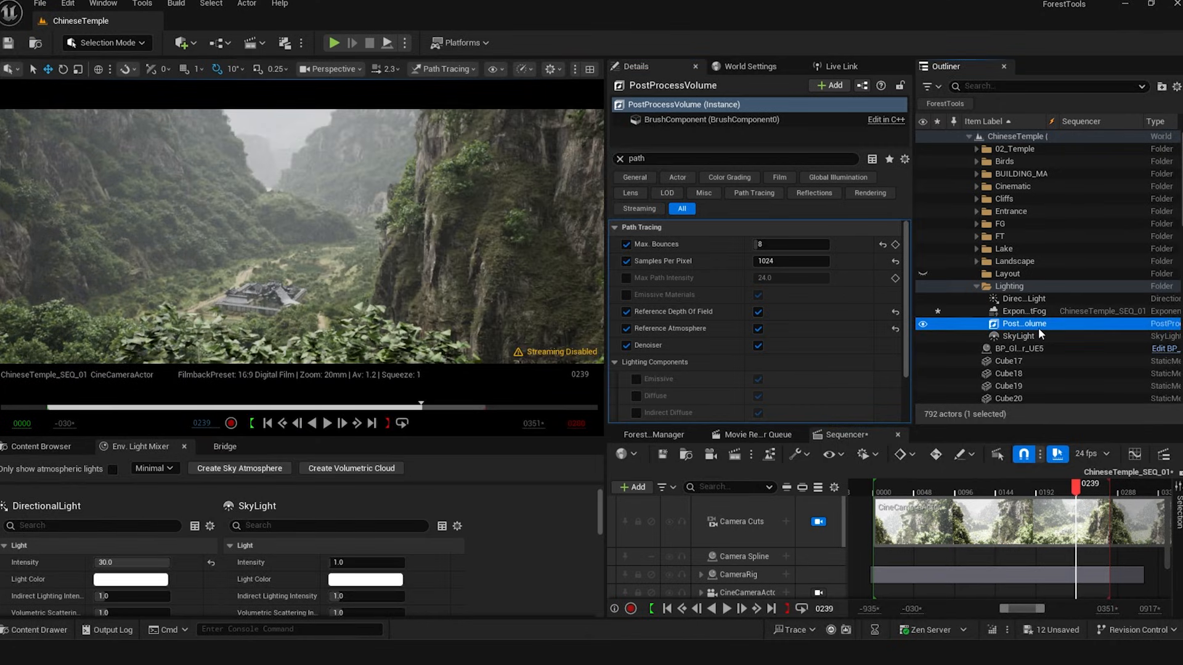
pyautogui.press('Escape')
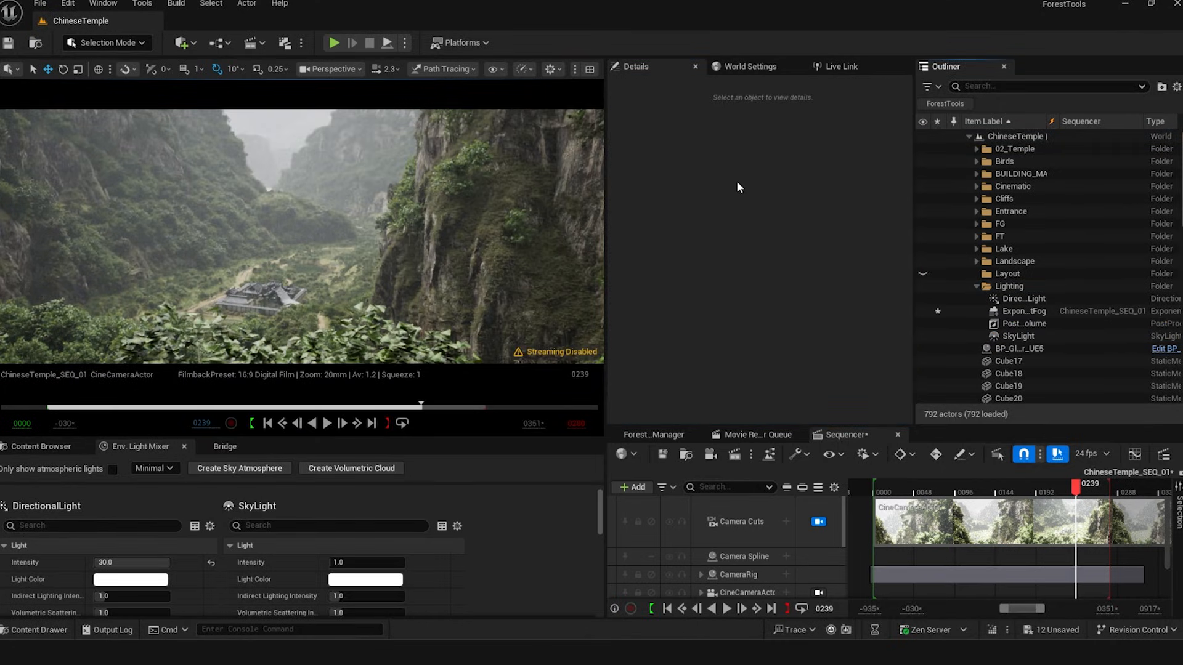
pyautogui.click(737, 184)
pyautogui.moveTo(785, 651)
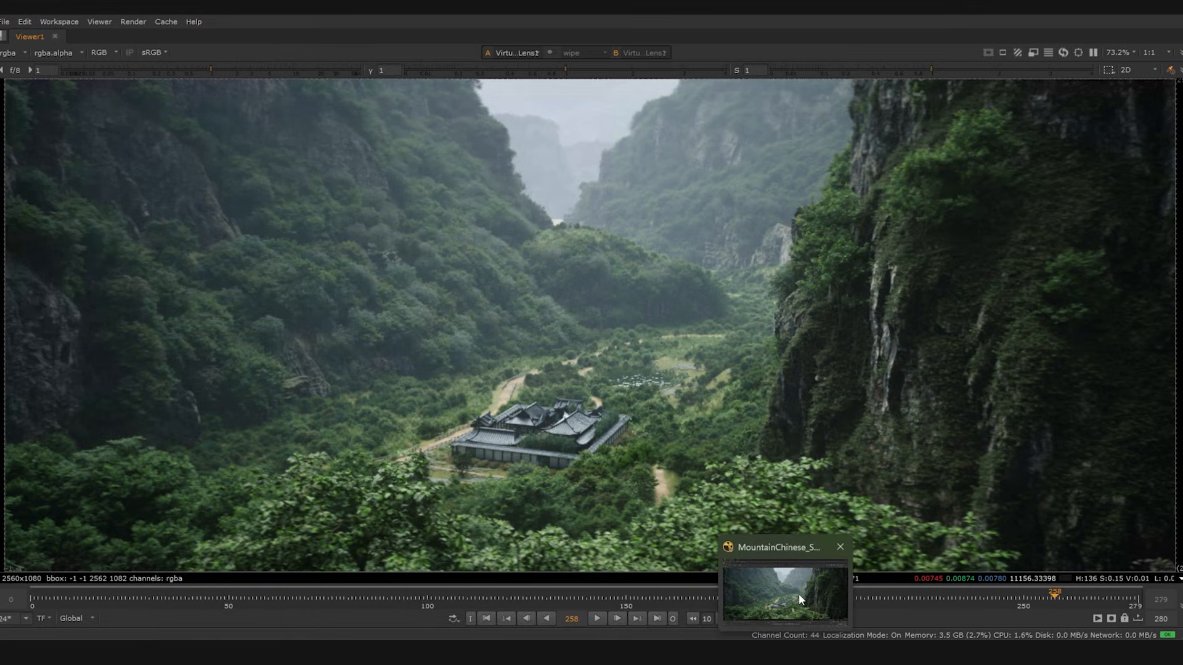
pyautogui.click(798, 593)
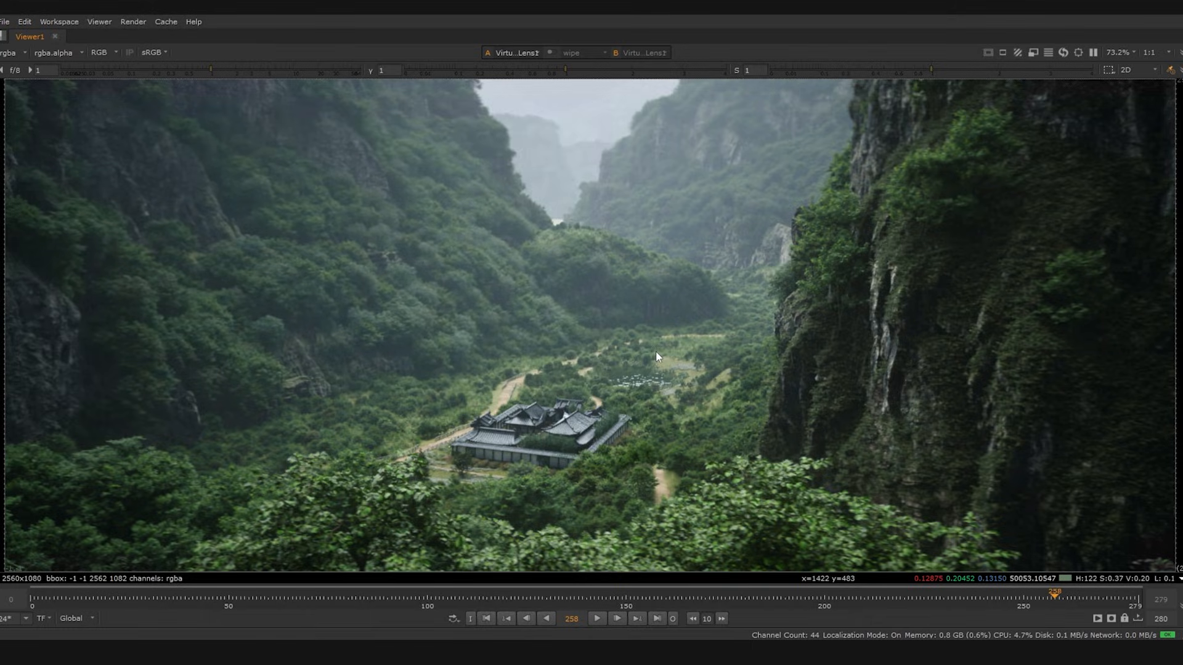
# Restore the full workspace layout from the maximized viewer and look over the composite's whole node tree
pyautogui.press('space')
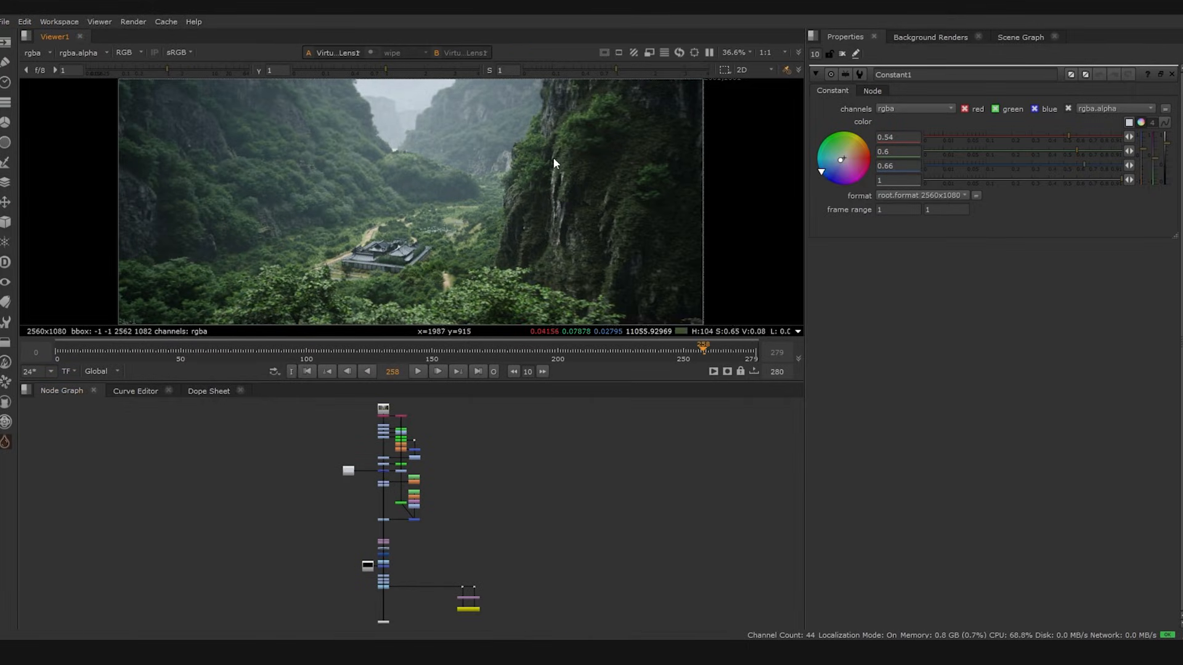
pyautogui.scroll(-2, 512, 506)
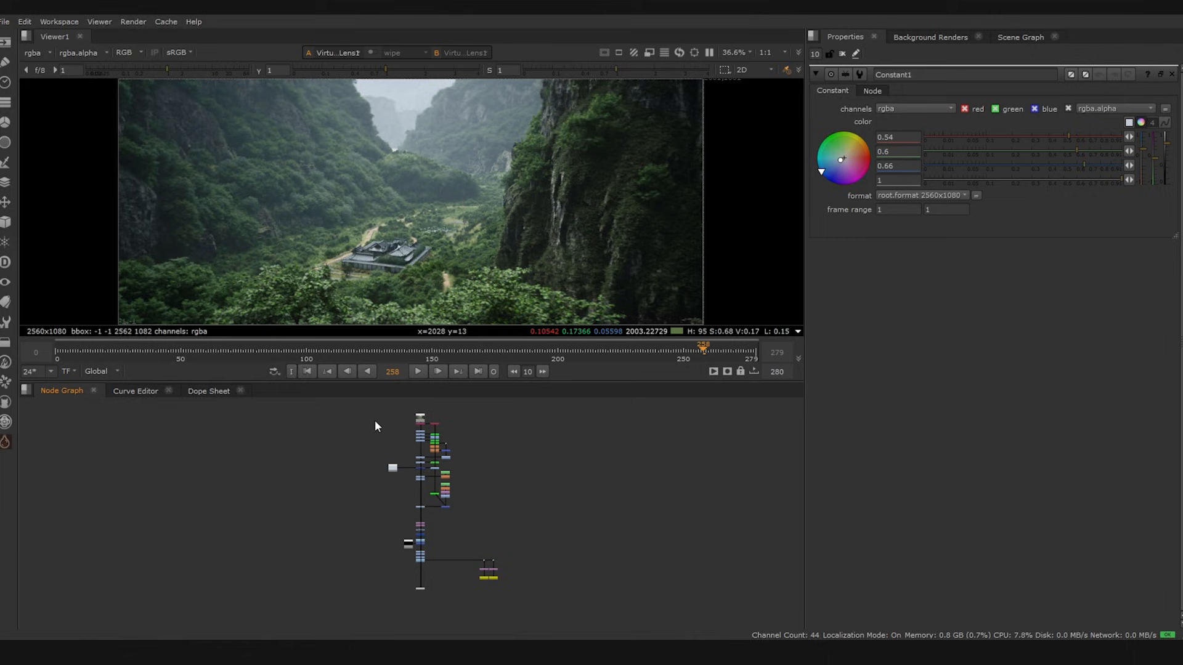
pyautogui.moveTo(359, 403); pyautogui.dragTo(560, 595)
pyautogui.click(594, 586)
pyautogui.scroll(2, 416, 420)
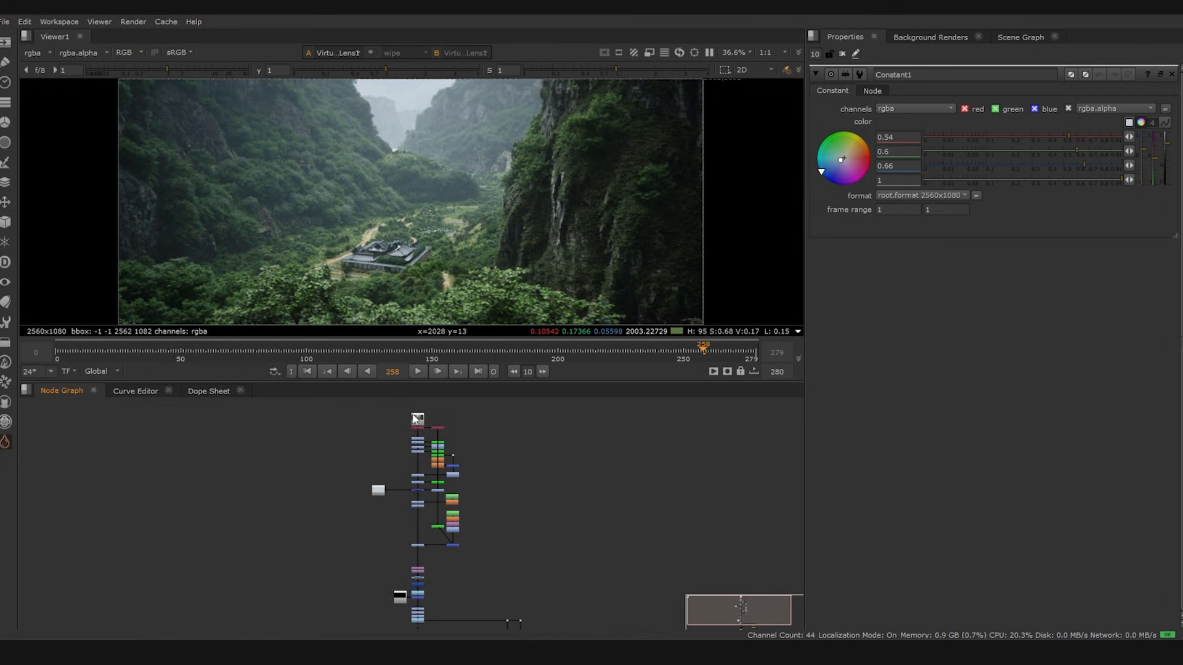
# Display the raw Read2 render in the viewer and inspect it maximized before returning to the workspace layout
pyautogui.press('1')
pyautogui.click(572, 433)
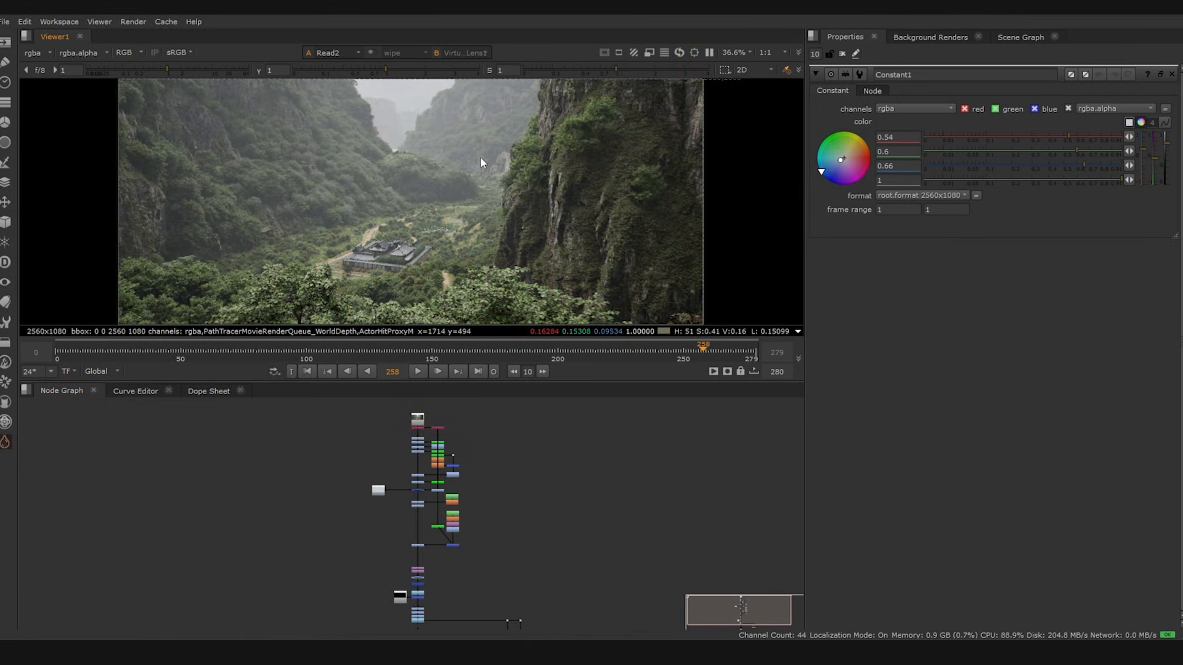
pyautogui.press('space')
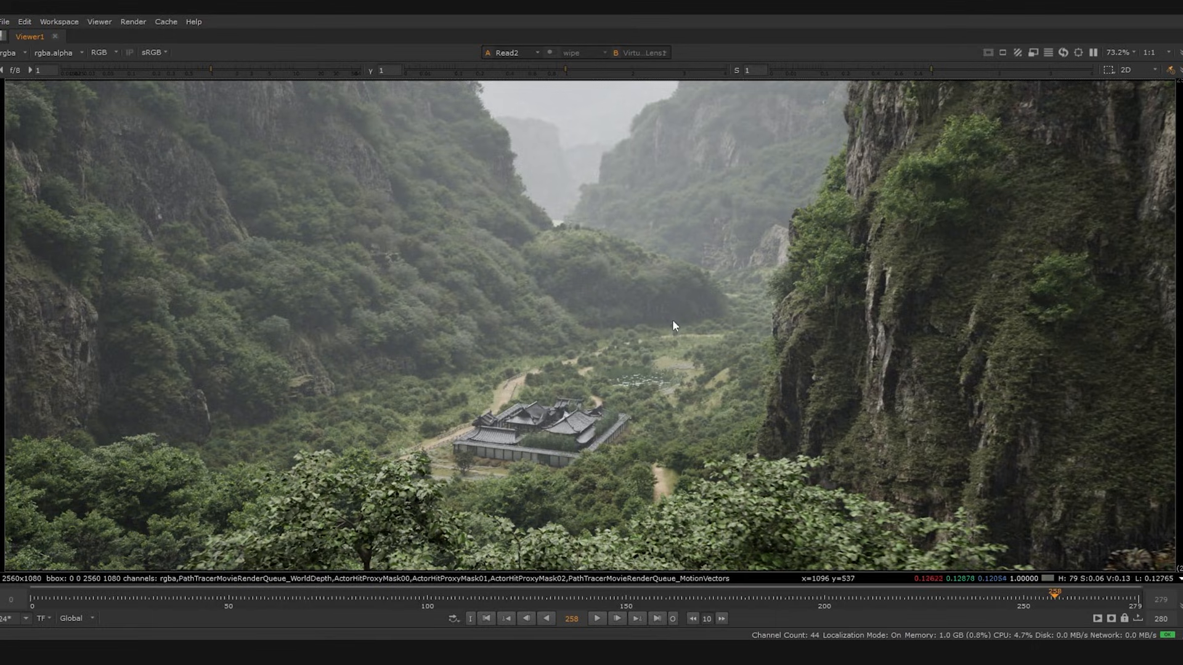
pyautogui.press('space')
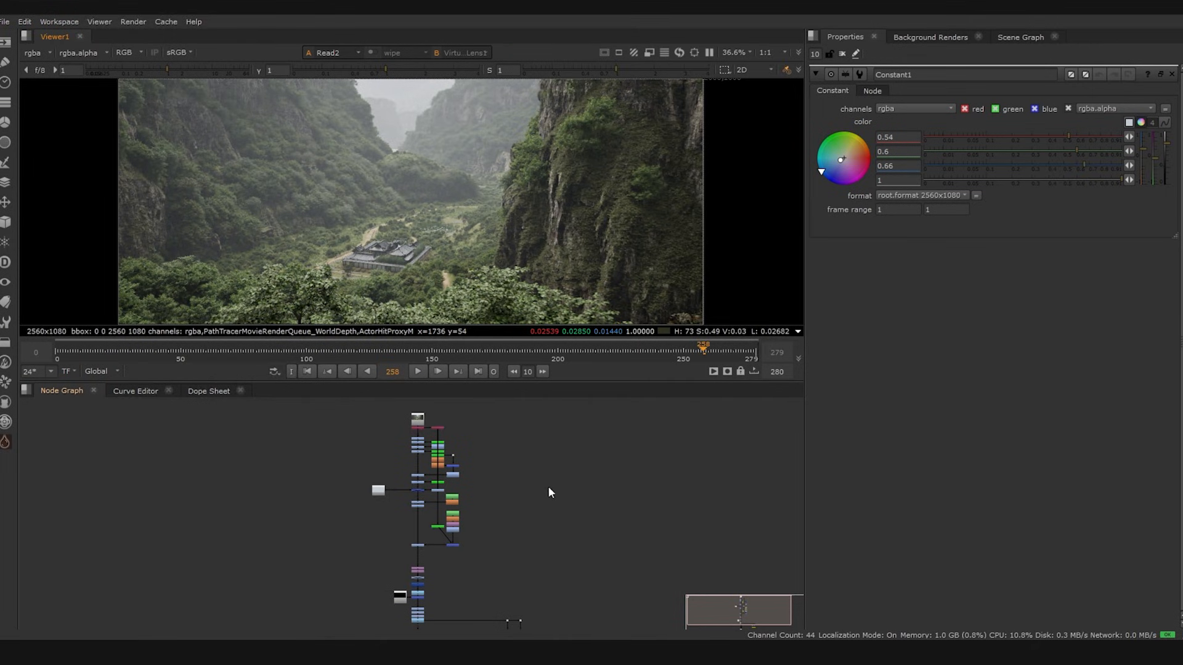
# Open the properties of the Shuffle1 node directly below Read2 to examine its world depth routing
pyautogui.scroll(3, 406, 424)
pyautogui.doubleClick(399, 422)
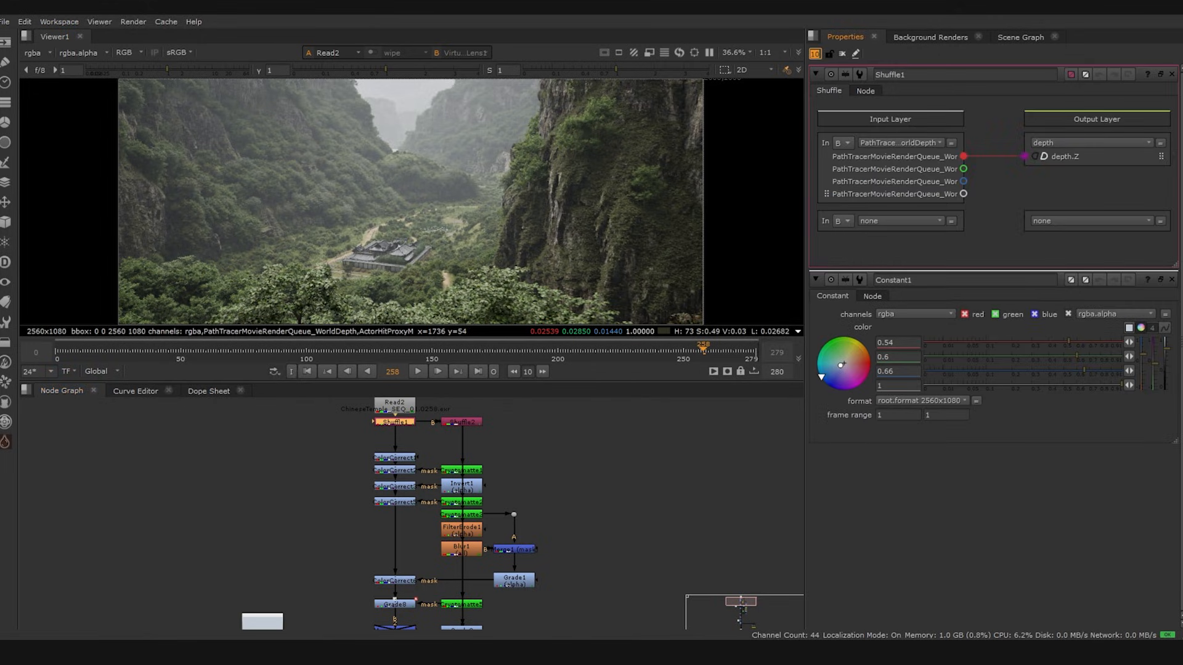
# Limit the properties bin to 1 open node panel
pyautogui.write('1')
pyautogui.press('Return')
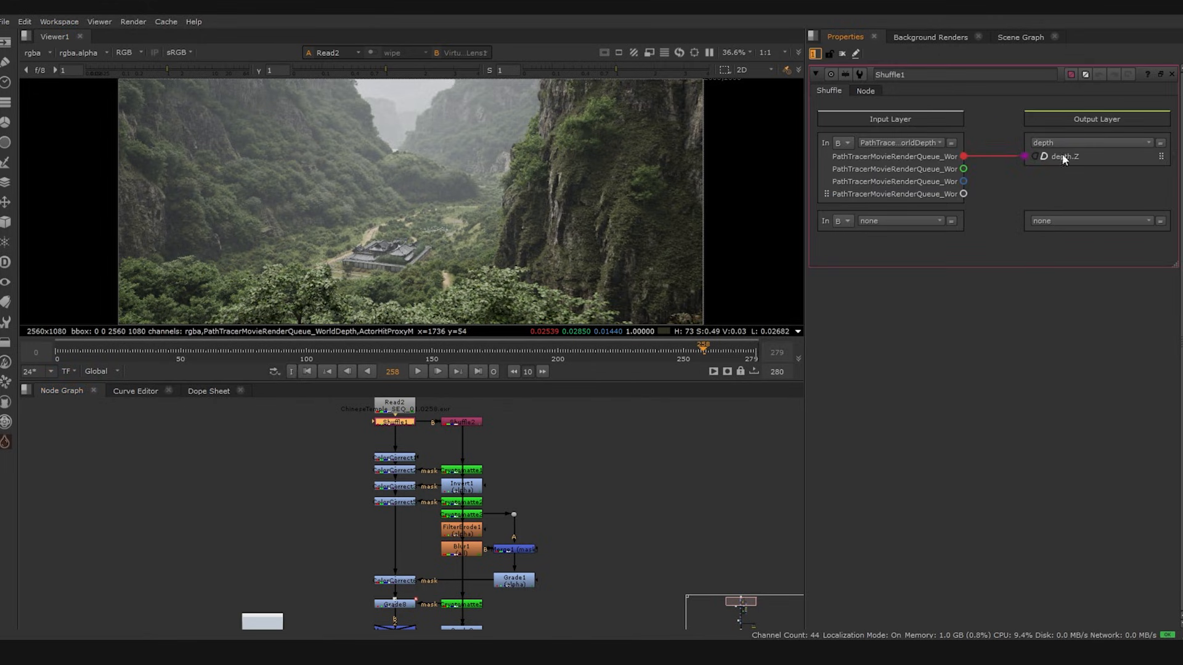
# Display Shuffle2's depth output in the viewer and examine the outline along the mountain horizon up close
pyautogui.click(479, 419)
pyautogui.press('1')
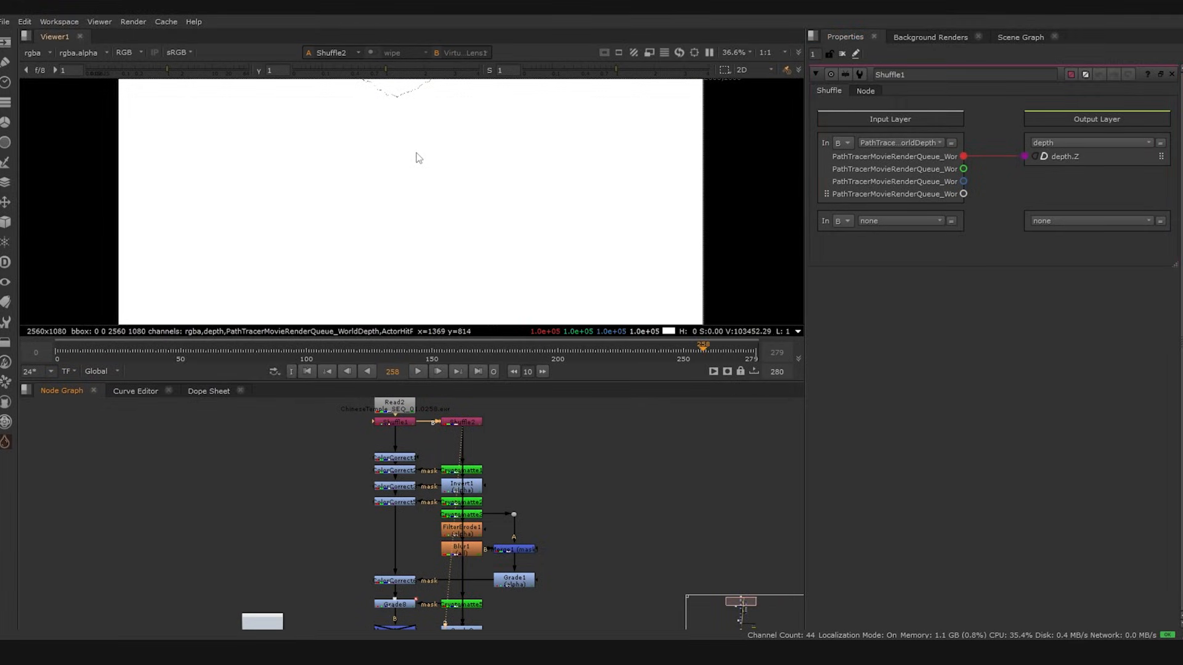
pyautogui.scroll(-3, 423, 150)
pyautogui.moveTo(414, 112); pyautogui.dragTo(430, 212, button='middle')
pyautogui.scroll(1, 430, 212)
pyautogui.scroll(4, 429, 216)
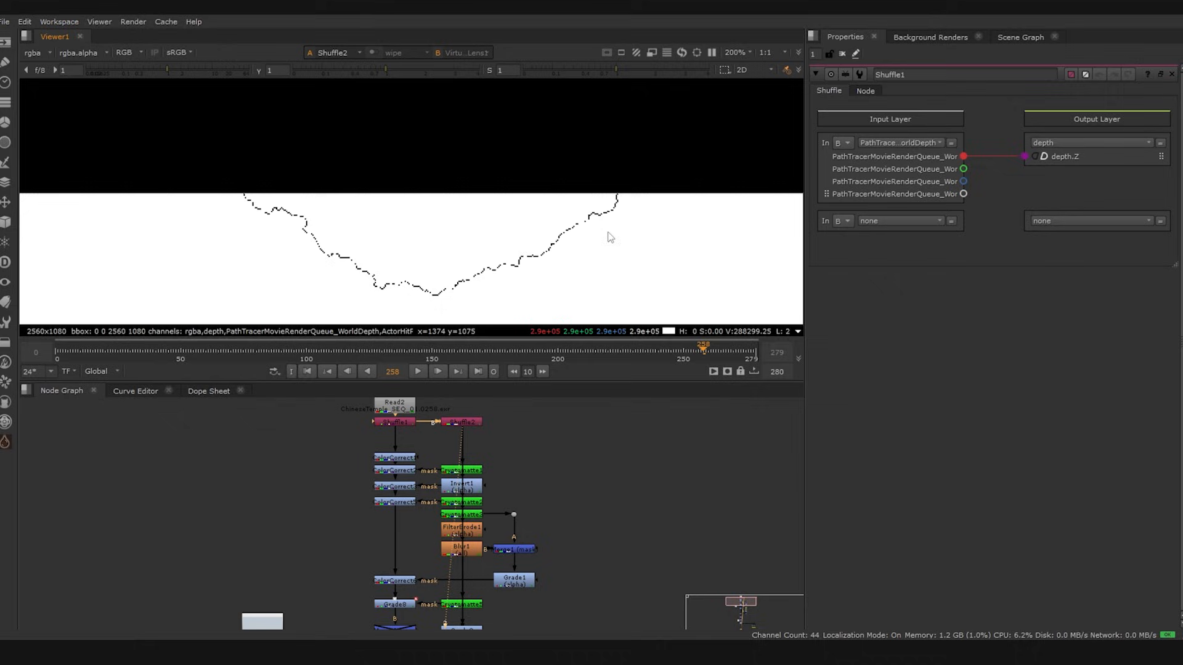
pyautogui.moveTo(430, 272); pyautogui.dragTo(348, 143, button='middle')
pyautogui.scroll(-3, 372, 153)
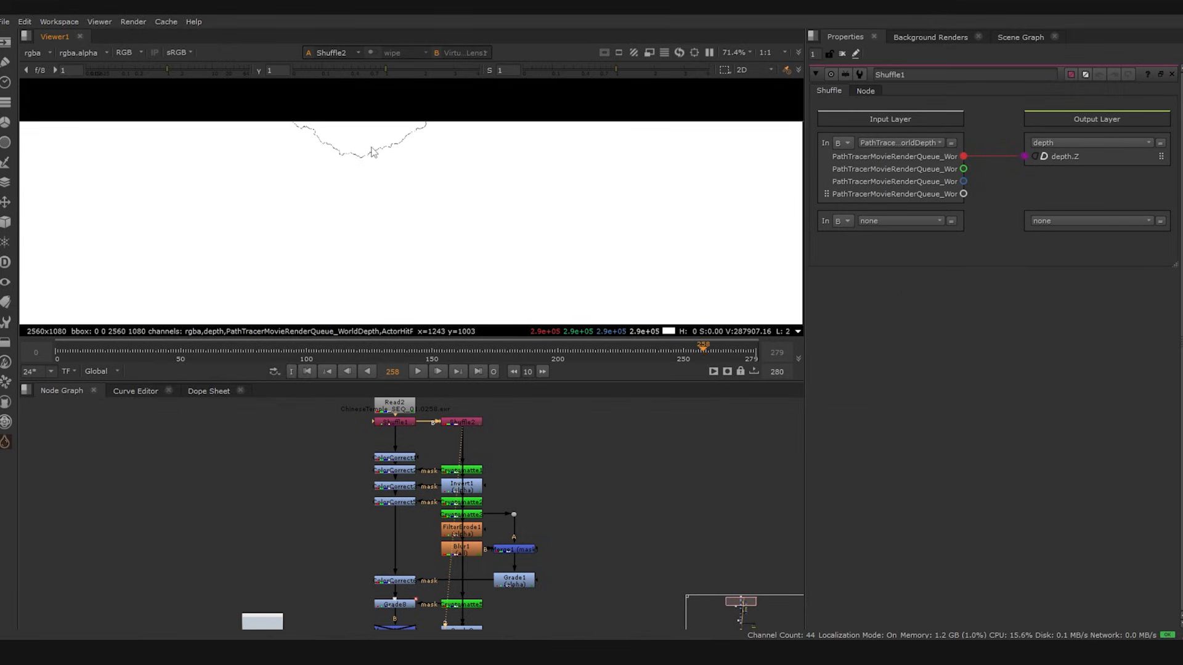
pyautogui.scroll(3, 302, 122)
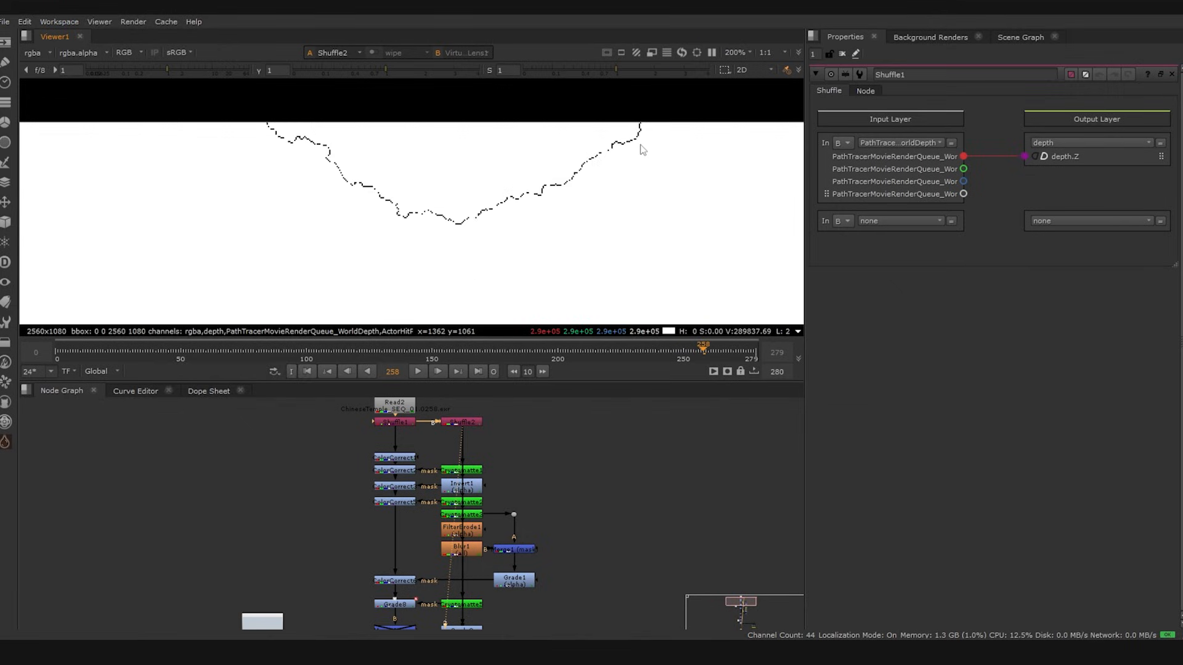
pyautogui.scroll(-3, 536, 201)
# Move the Shuffle2 node away from the mask column to expose its outgoing connections
pyautogui.moveTo(488, 484); pyautogui.dragTo(514, 458, button='middle')
pyautogui.scroll(-3, 536, 473)
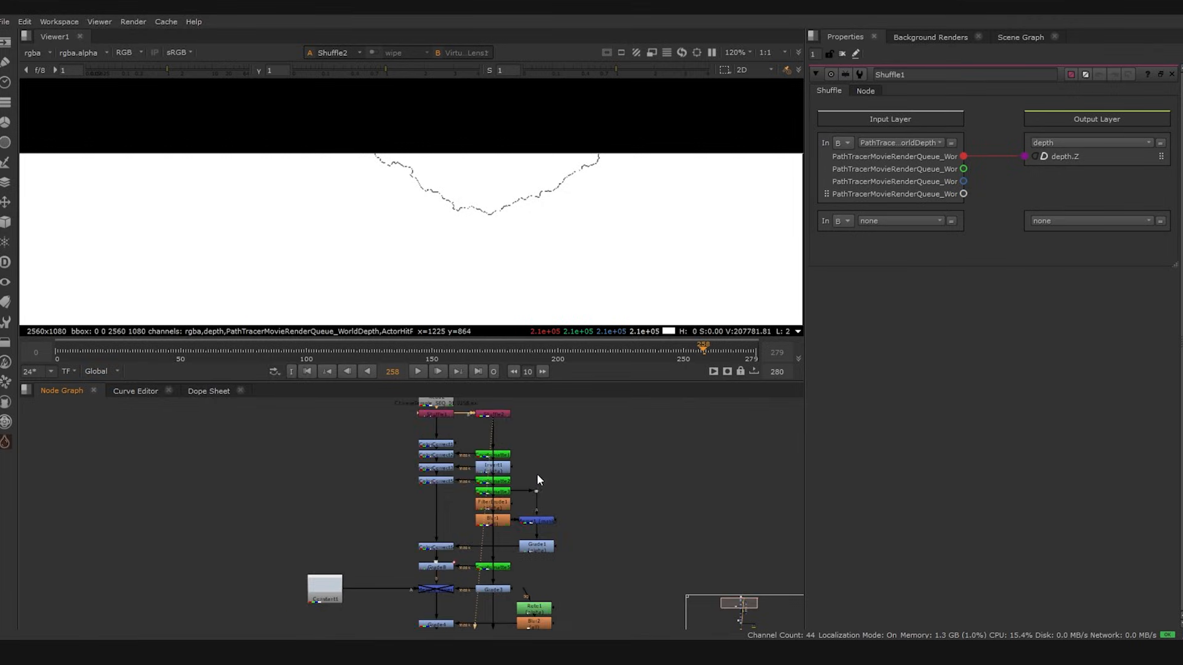
pyautogui.moveTo(507, 428); pyautogui.dragTo(571, 429)
pyautogui.moveTo(594, 547); pyautogui.dragTo(600, 474, button='middle')
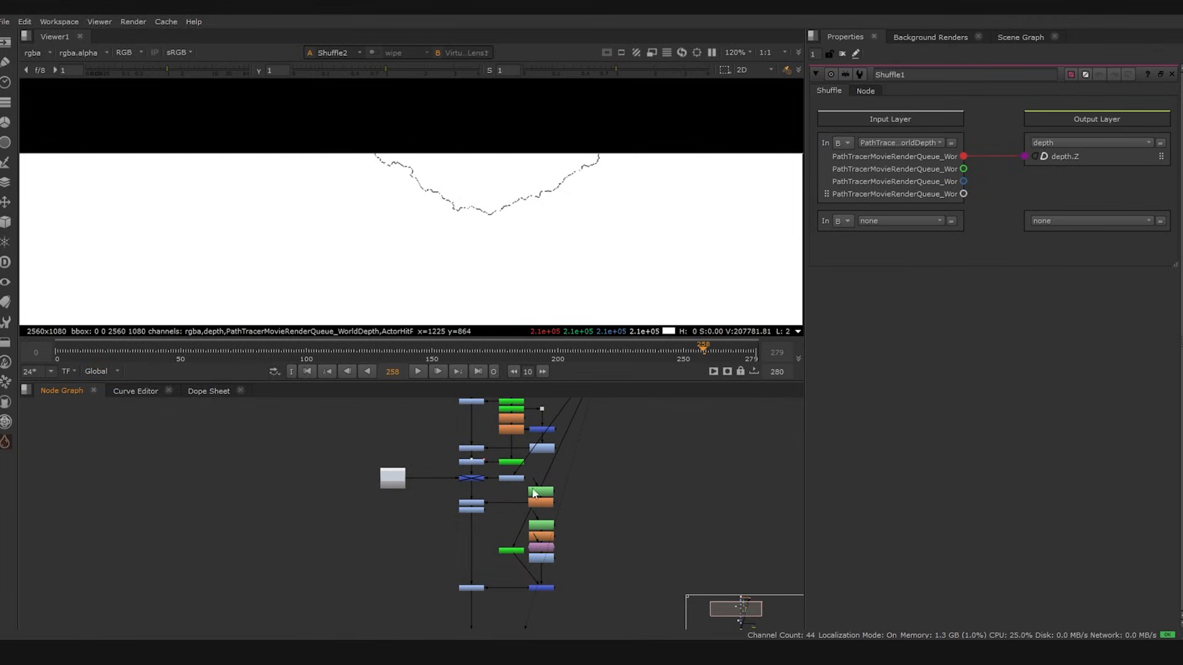
# Display the Grade3 node in the viewer and inspect its graded depth pass across the whole frame
pyautogui.click(513, 478)
pyautogui.press('1')
pyautogui.scroll(-4, 444, 203)
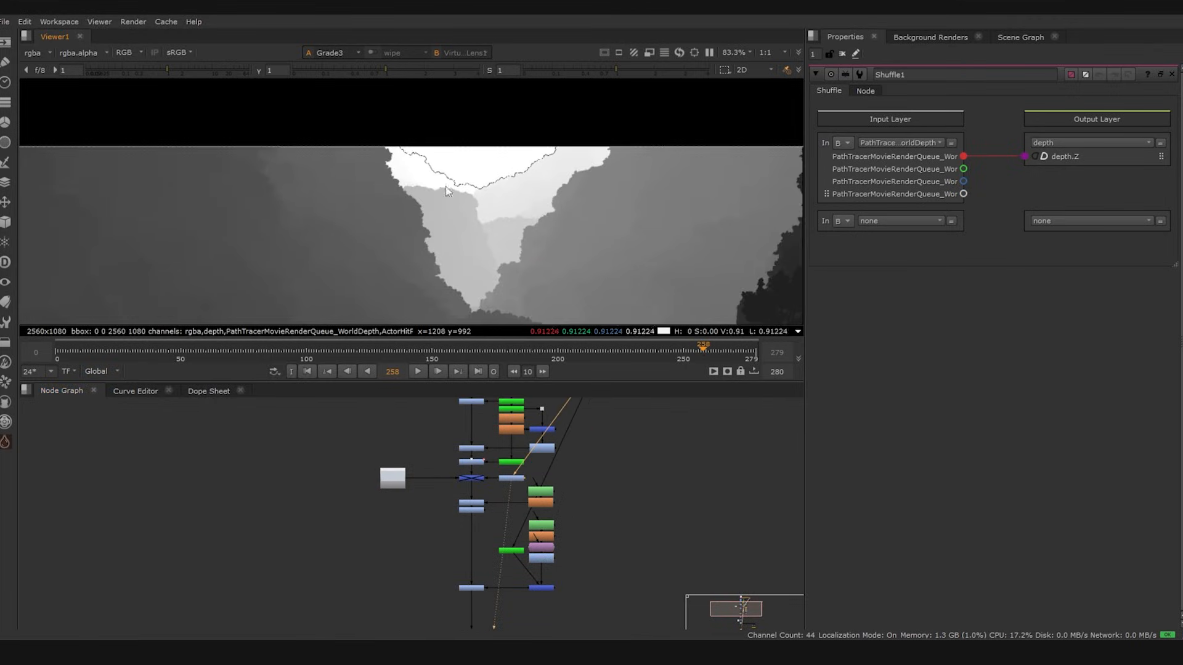
pyautogui.scroll(-2, 440, 230)
pyautogui.scroll(-1, 527, 232)
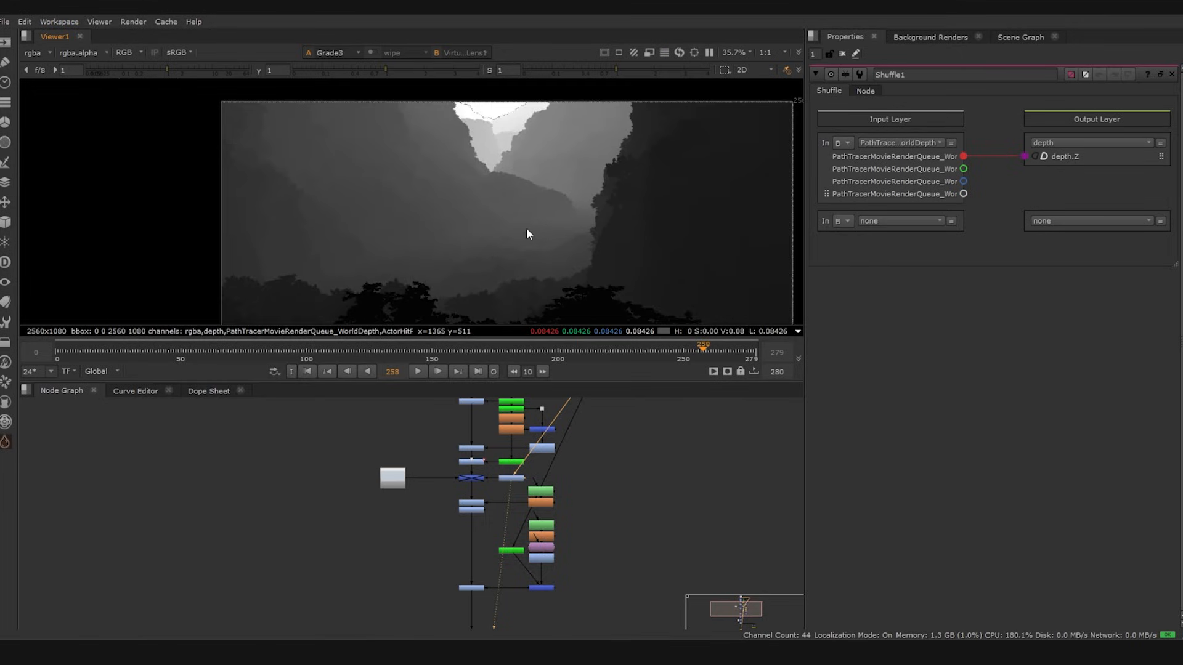
pyautogui.scroll(-2, 419, 216)
pyautogui.moveTo(461, 284); pyautogui.dragTo(470, 308, button='middle')
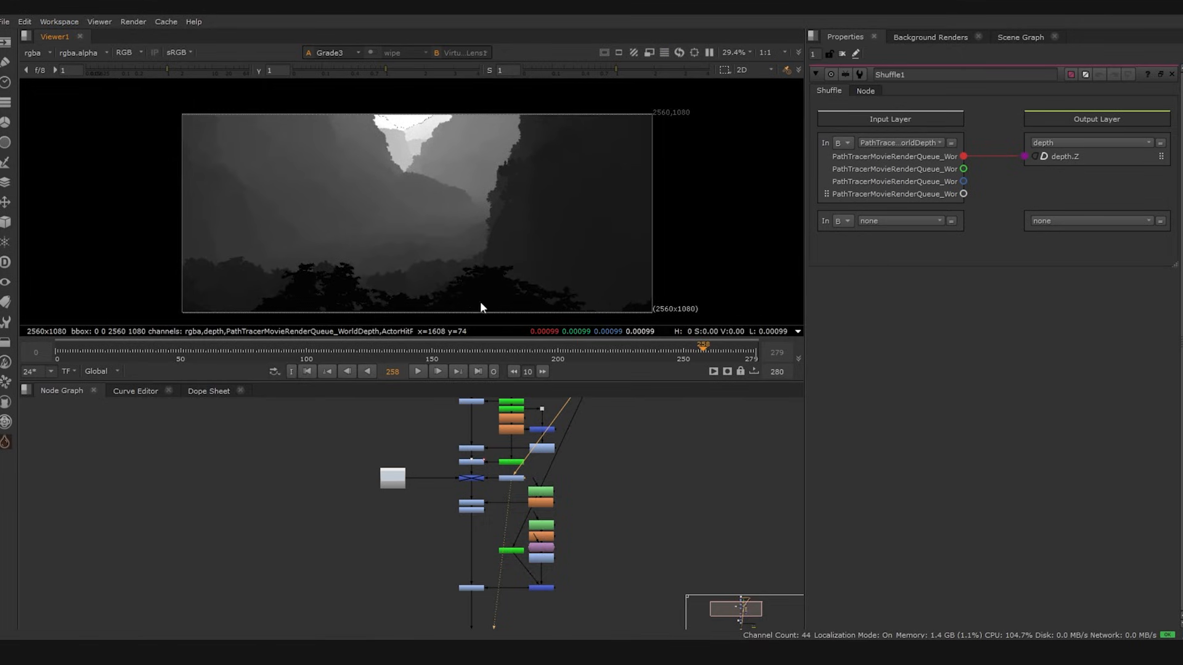
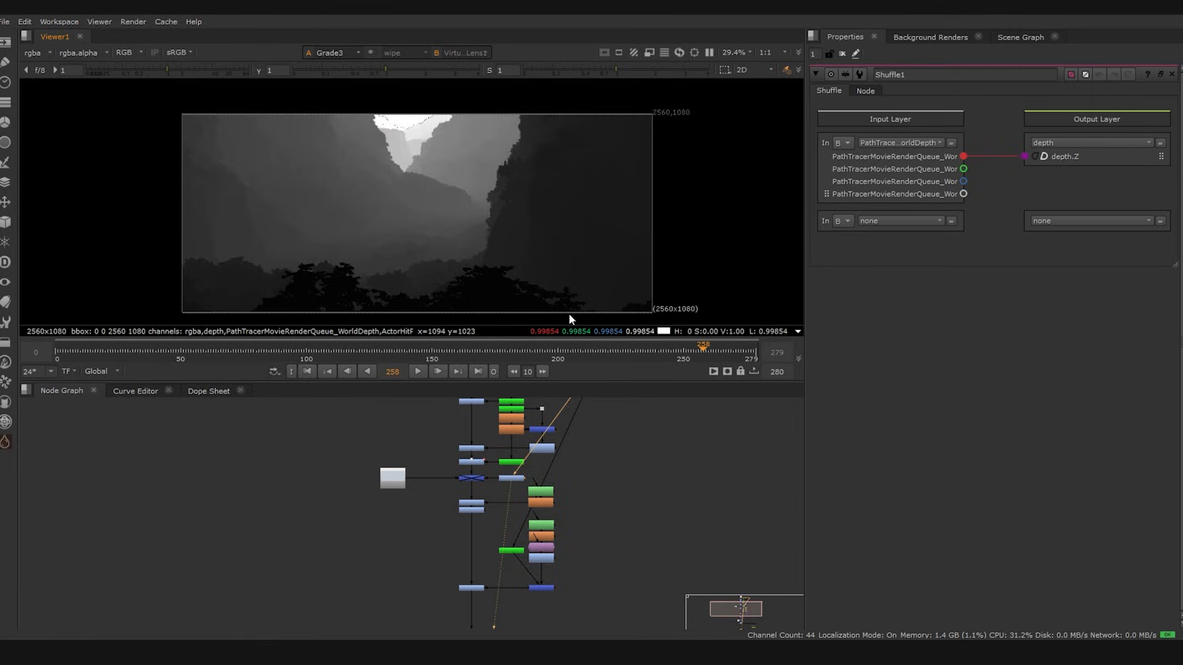
# Sample a pixel on the dark sky outline in Grade3's depth pass and return to the full frame
pyautogui.scroll(10, 568, 318)
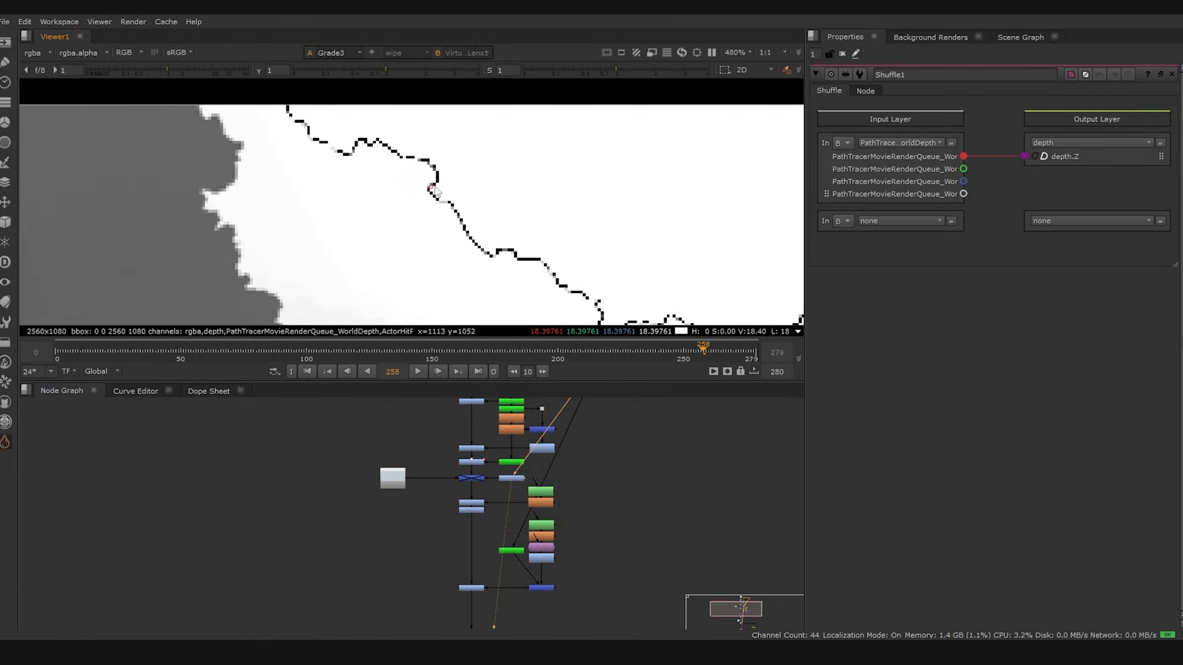
pyautogui.keyDown('ctrl'); pyautogui.moveTo(434, 186); pyautogui.dragTo(437, 178); pyautogui.keyUp('ctrl')
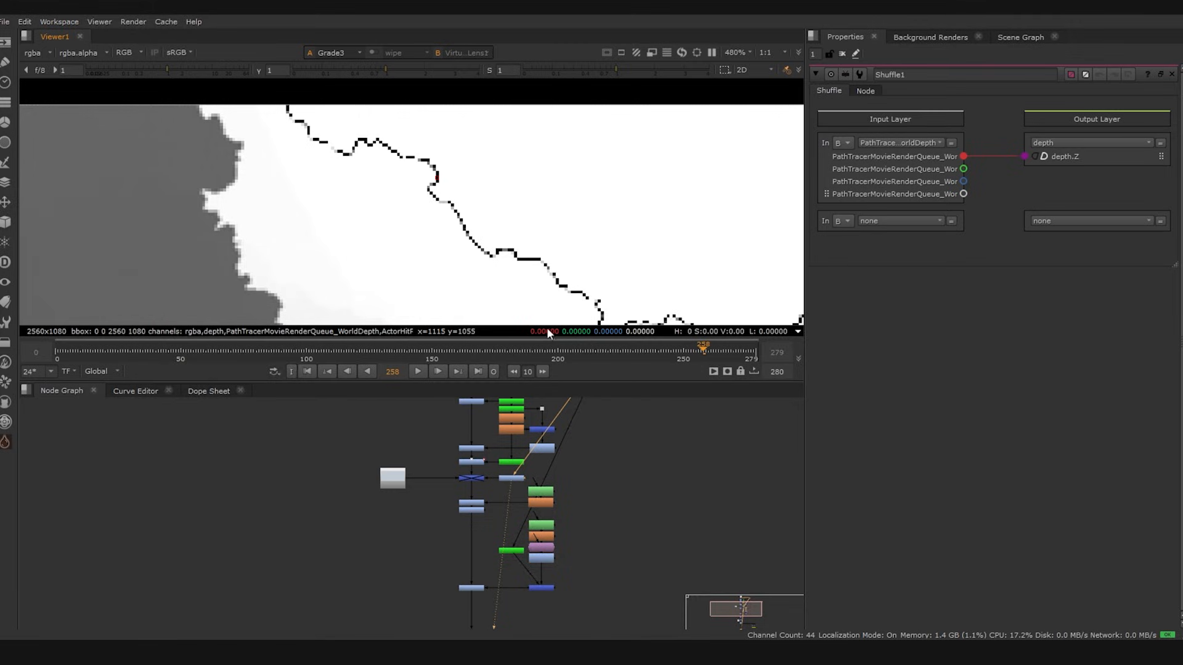
pyautogui.scroll(-12, 405, 236)
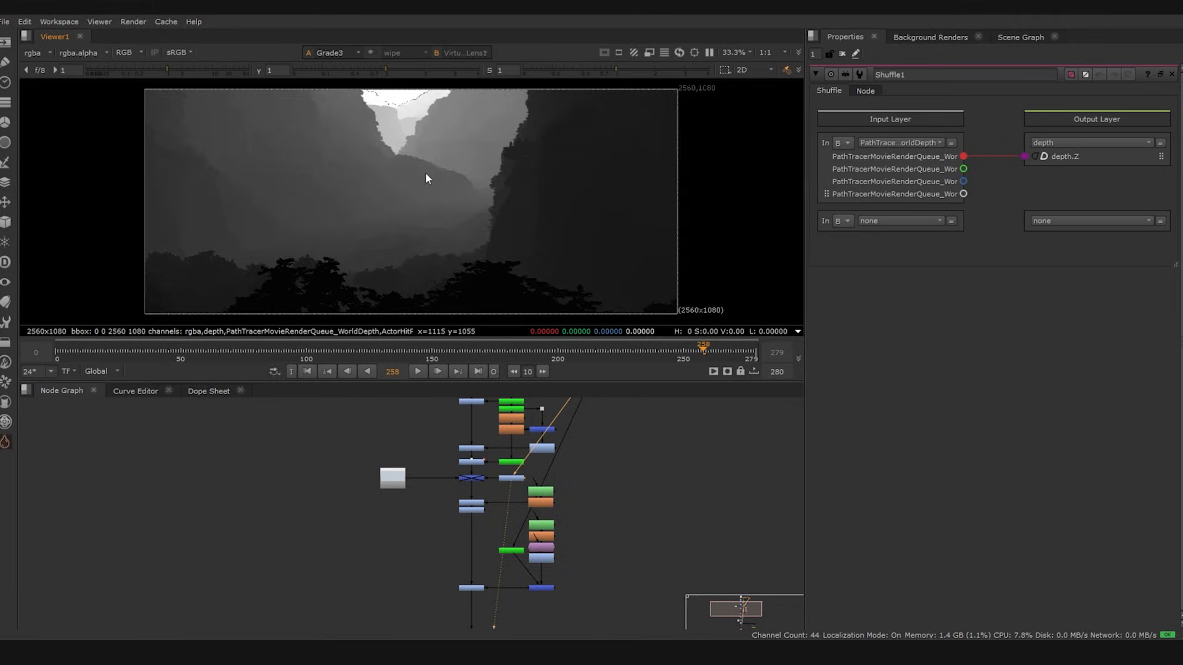
# Move the Shuffle2 node back beside Shuffle1, directly above the column of Cryptomatte nodes
pyautogui.click(656, 509)
pyautogui.moveTo(559, 445); pyautogui.dragTo(566, 561, button='middle')
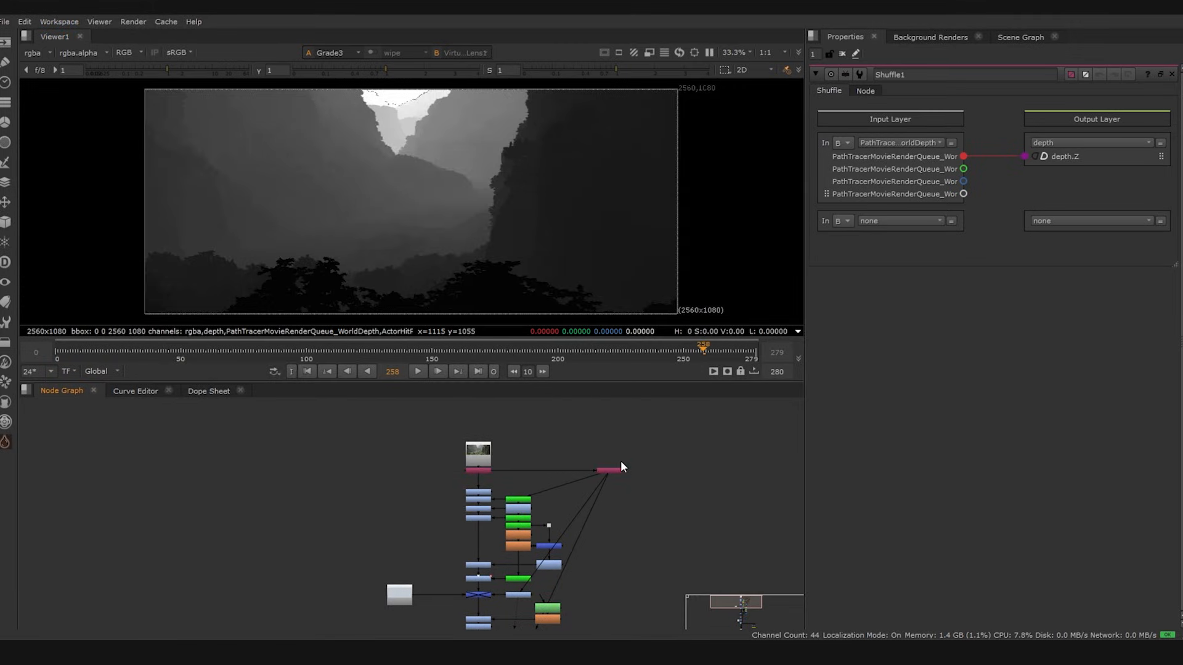
pyautogui.moveTo(613, 468); pyautogui.dragTo(524, 469)
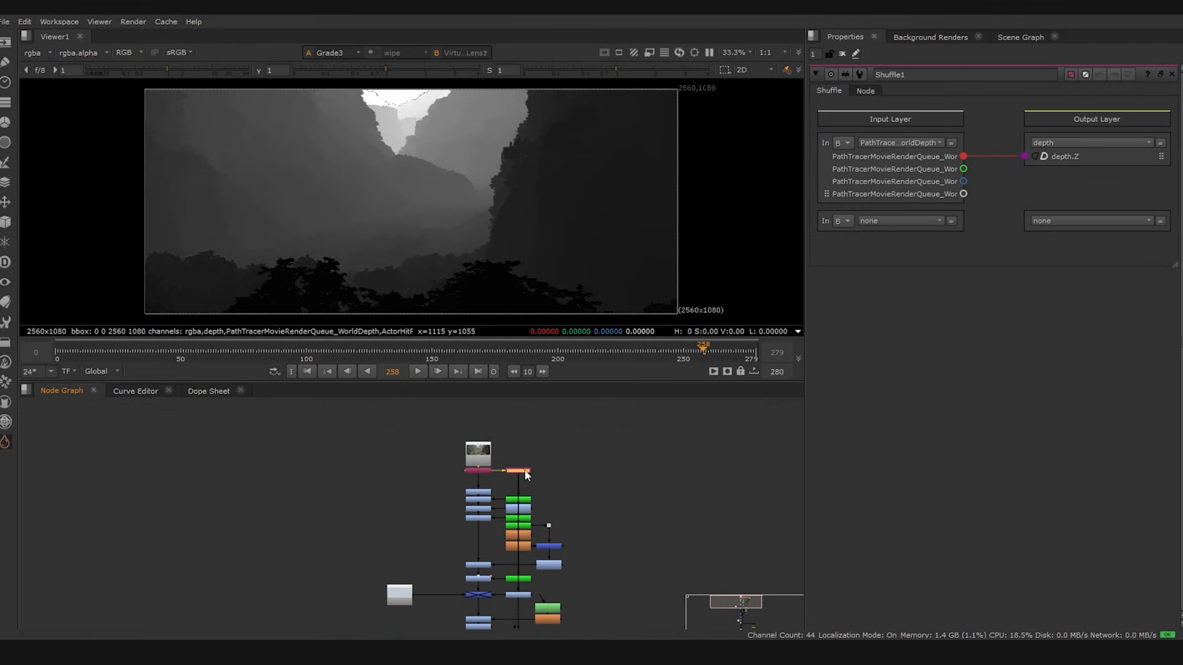
# Display the Shuffle1 node's colour output in the viewer
pyautogui.scroll(2, 478, 493)
pyautogui.scroll(3, 480, 494)
pyautogui.click(479, 470)
pyautogui.moveTo(569, 445); pyautogui.dragTo(520, 534, button='middle')
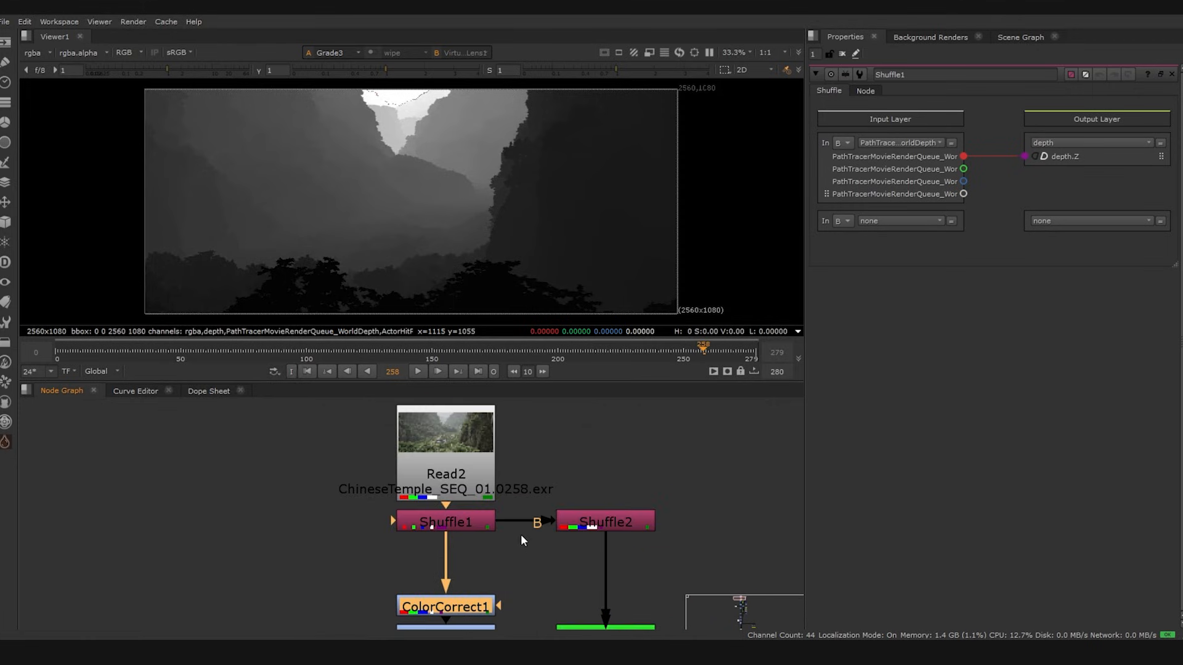
pyautogui.click(464, 528)
pyautogui.press('1')
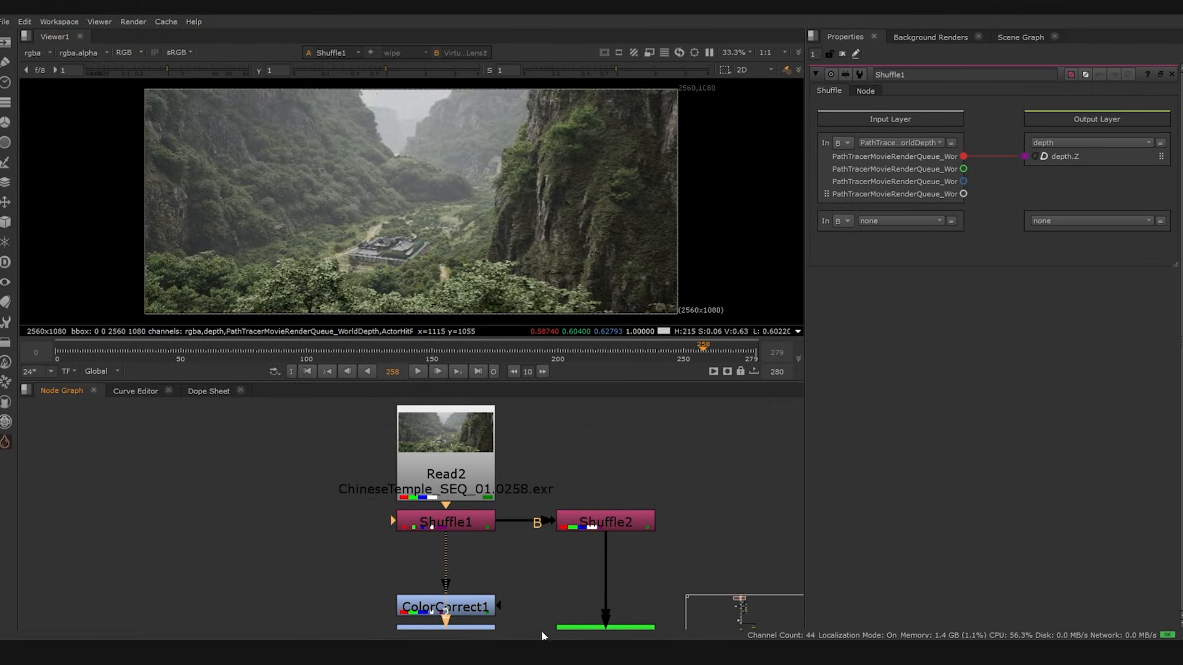
# Open ColorCorrect1's properties to examine its shadows gamma and display its result in the viewer
pyautogui.moveTo(493, 586); pyautogui.dragTo(484, 496, button='middle')
pyautogui.click(459, 518)
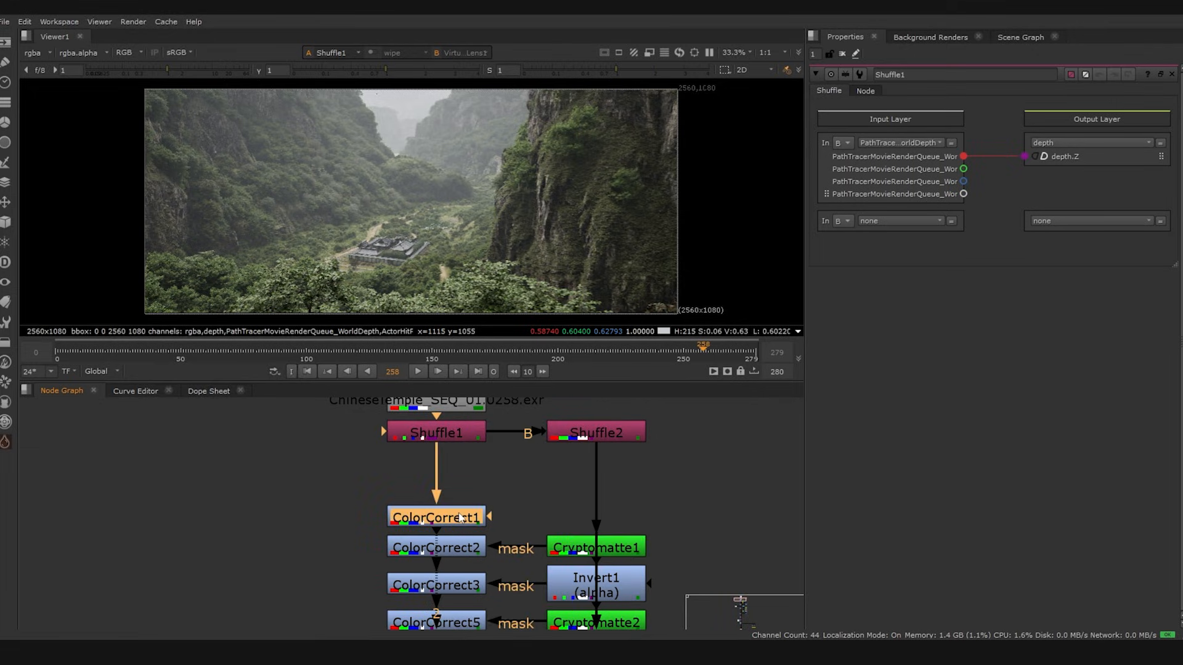
pyautogui.doubleClick(461, 519)
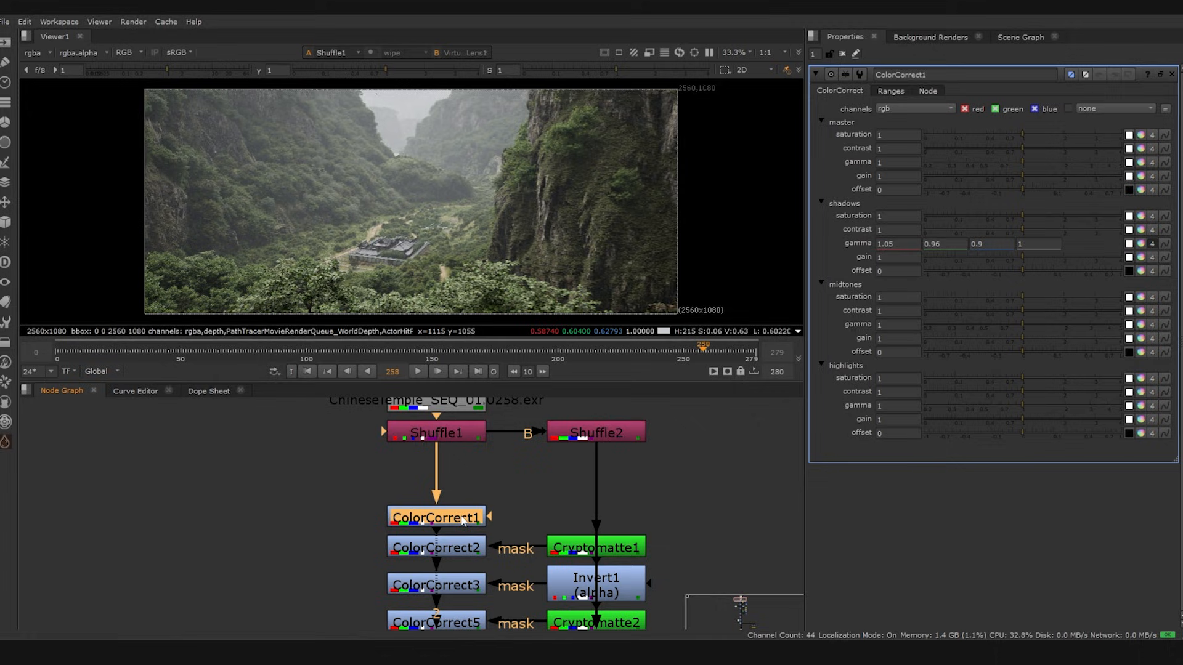
pyautogui.press('1')
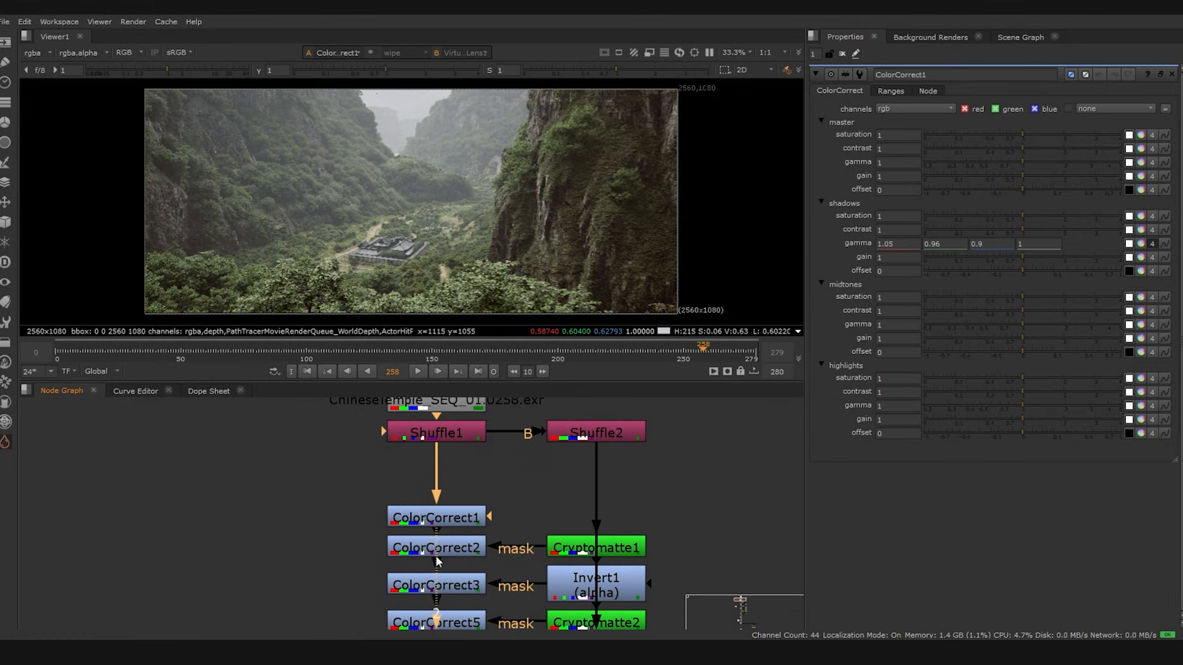
# Open ColorCorrect2's properties to examine its master saturation and display its result in the viewer
pyautogui.doubleClick(462, 552)
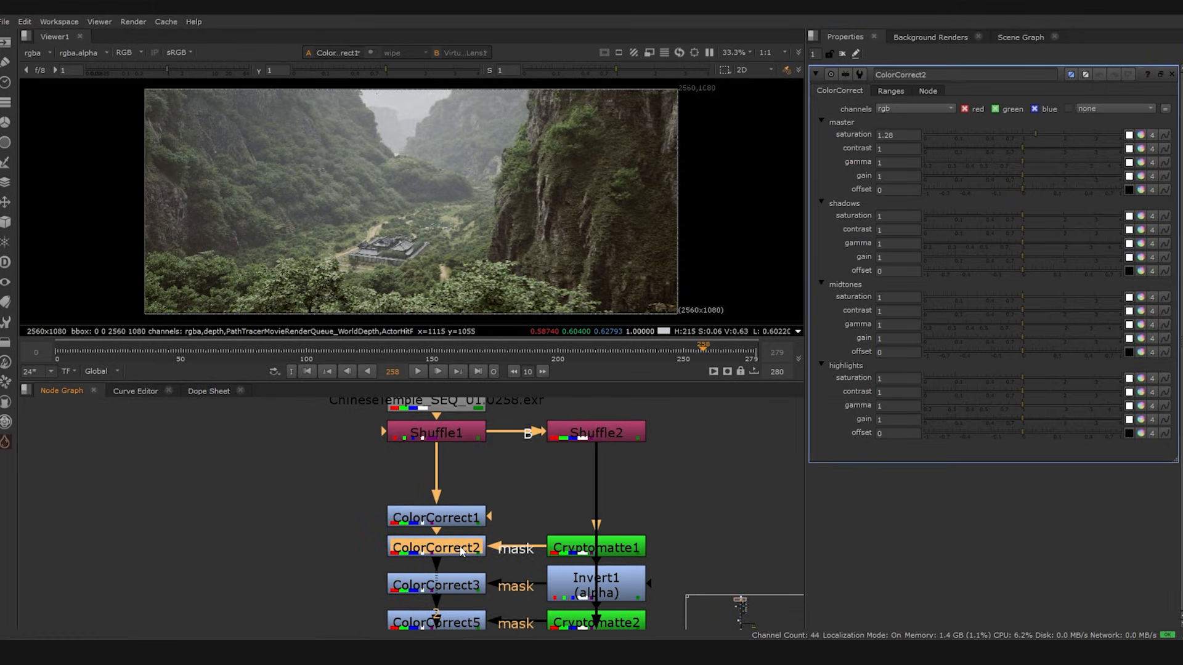
pyautogui.press('1')
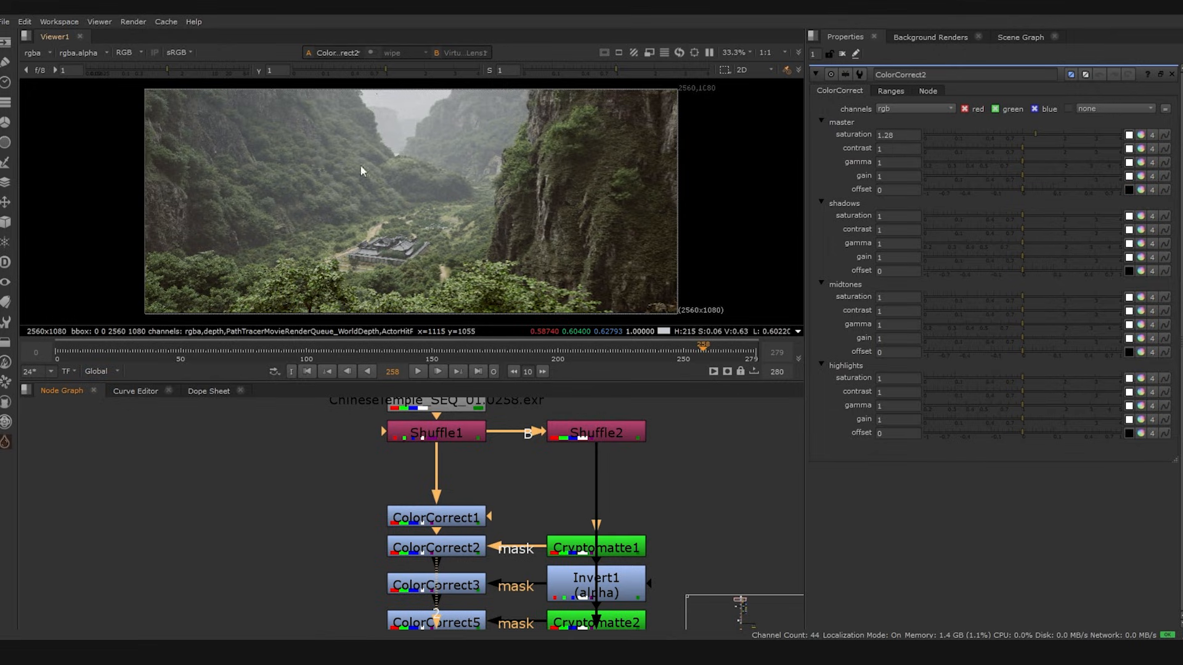
pyautogui.scroll(-1, 417, 227)
# Open ColorCorrect3's properties to examine its master saturation and display its result in the viewer
pyautogui.click(465, 589)
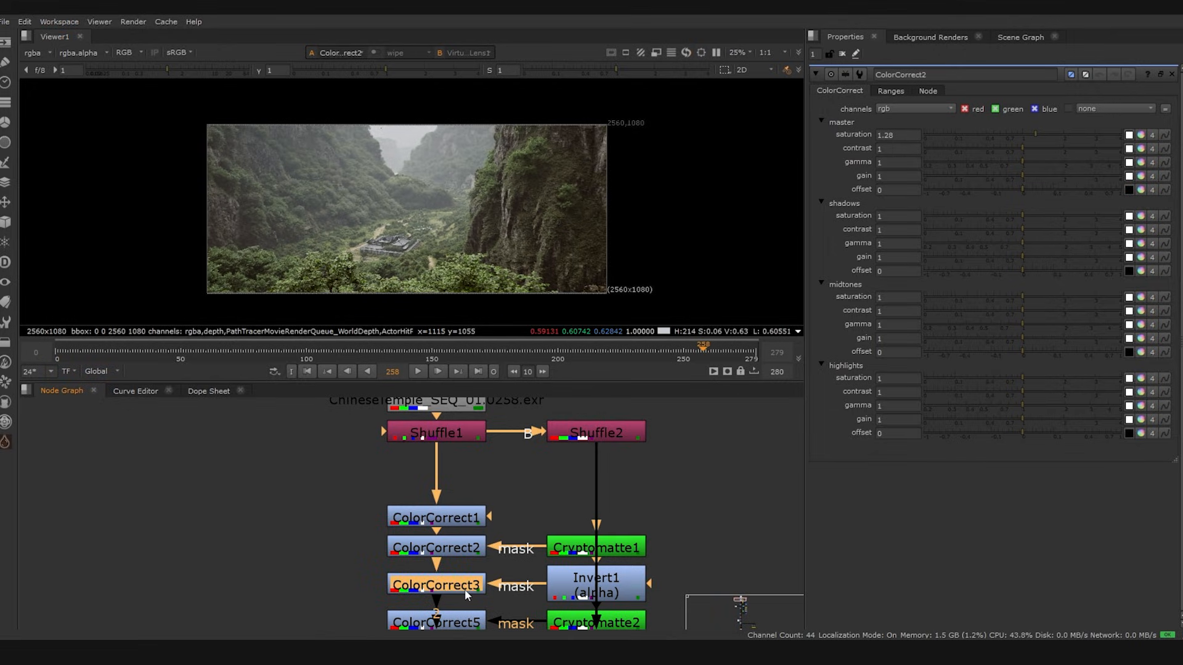
pyautogui.doubleClick(464, 589)
pyautogui.press('2')
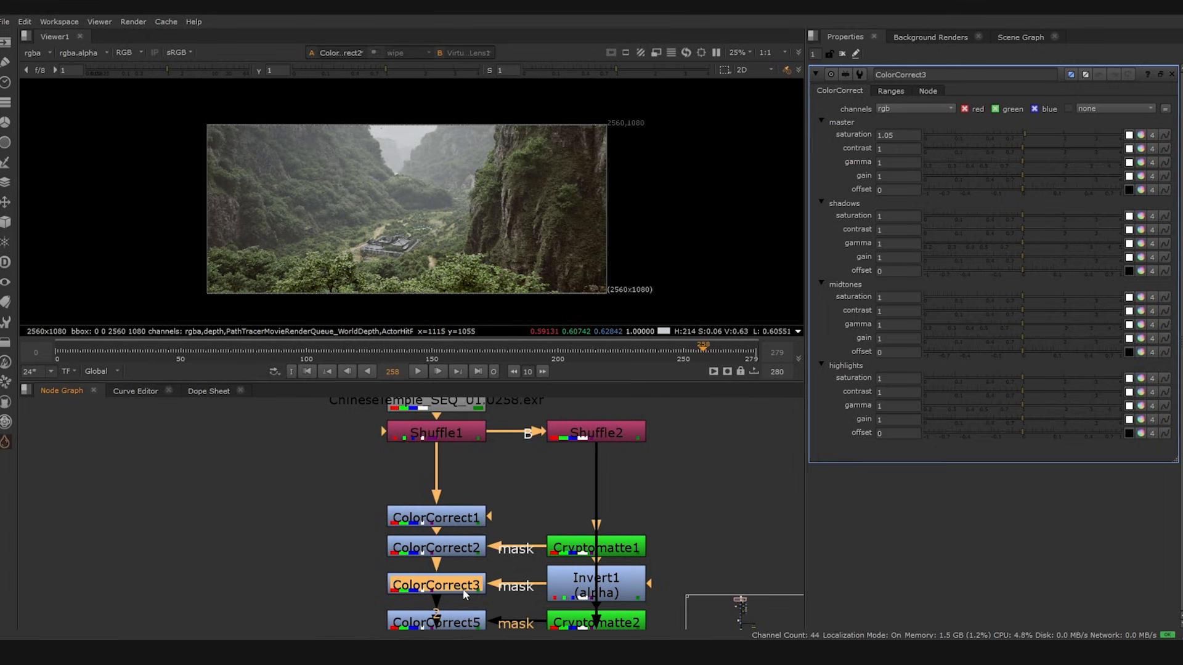
pyautogui.click(486, 597)
pyautogui.moveTo(486, 597); pyautogui.dragTo(488, 534, button='middle')
pyautogui.click(473, 523)
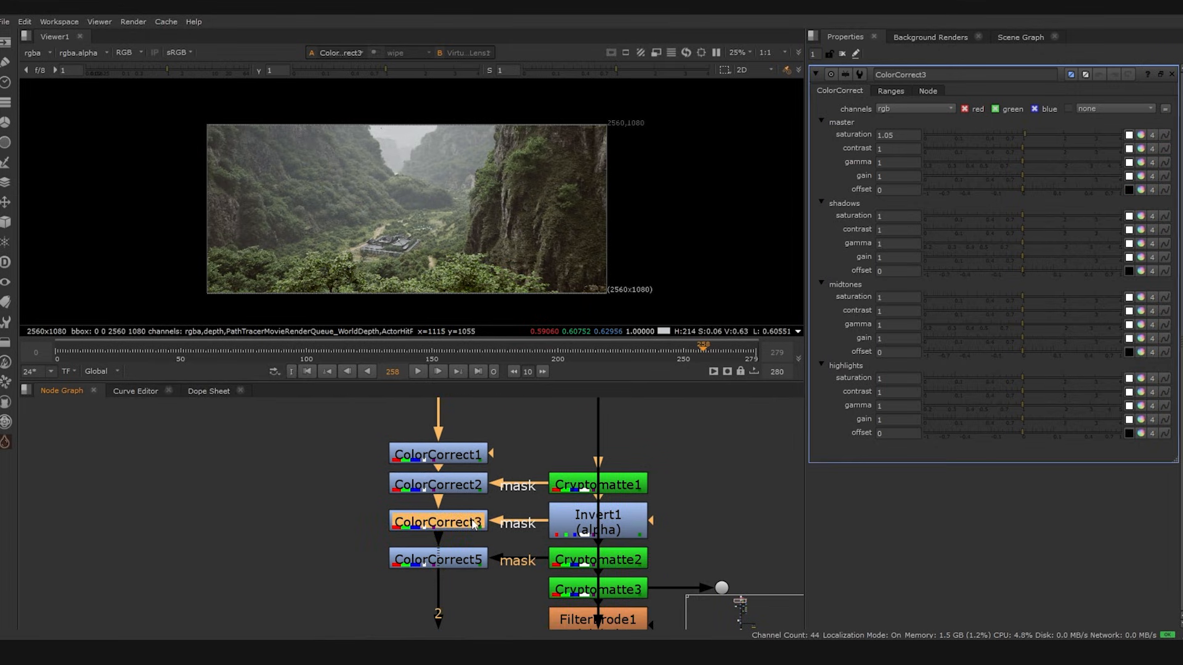
# Display the Invert1 node in the viewer and view its alpha channel to examine ColorCorrect3's mask
pyautogui.click(575, 528)
pyautogui.press('2')
pyautogui.scroll(1, 332, 272)
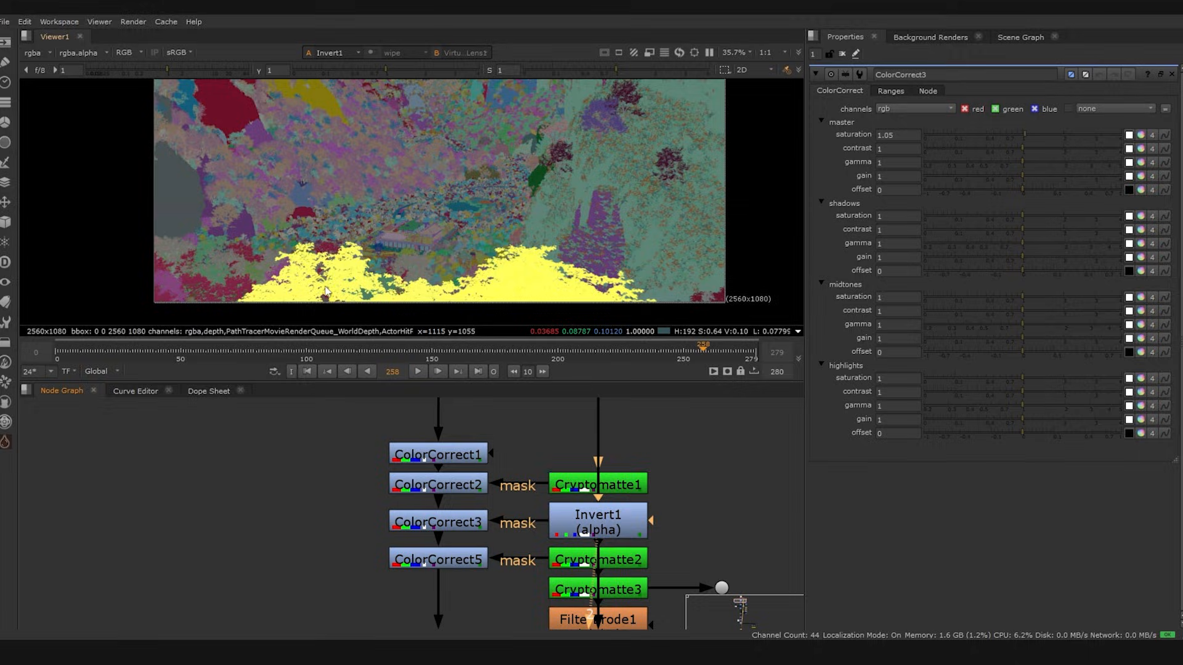
pyautogui.click(577, 515)
pyautogui.press('a')
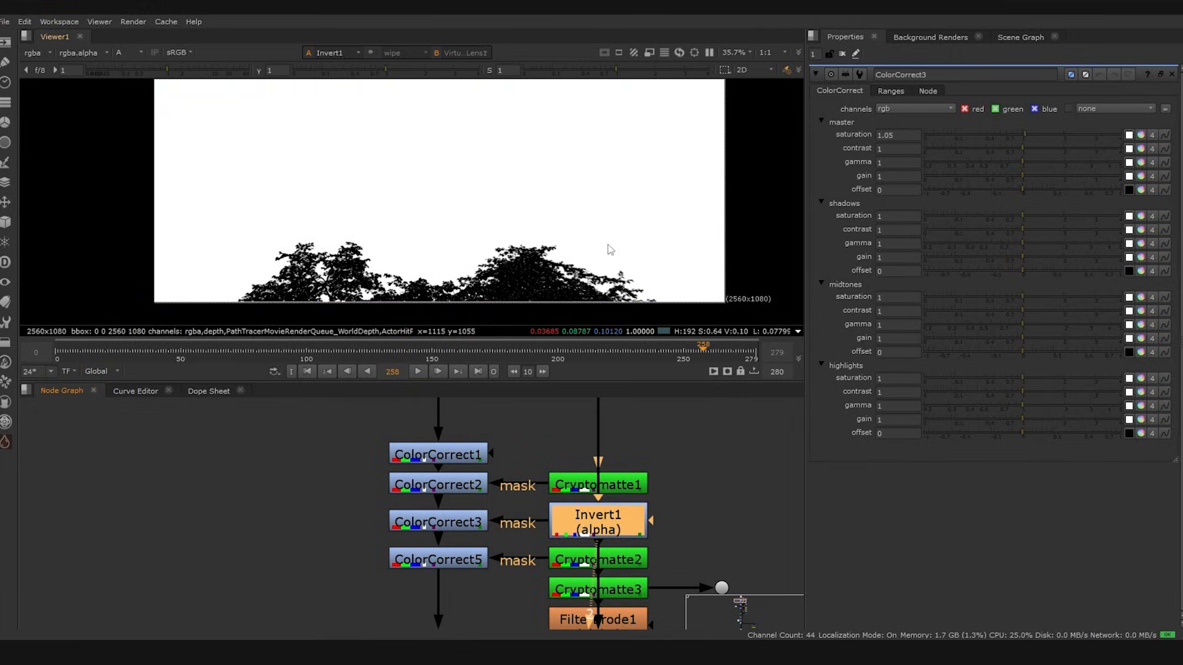
# Display Cryptomatte1's alpha matte and reopen the properties of ColorCorrect2, which it masks
pyautogui.moveTo(587, 474); pyautogui.dragTo(588, 486)
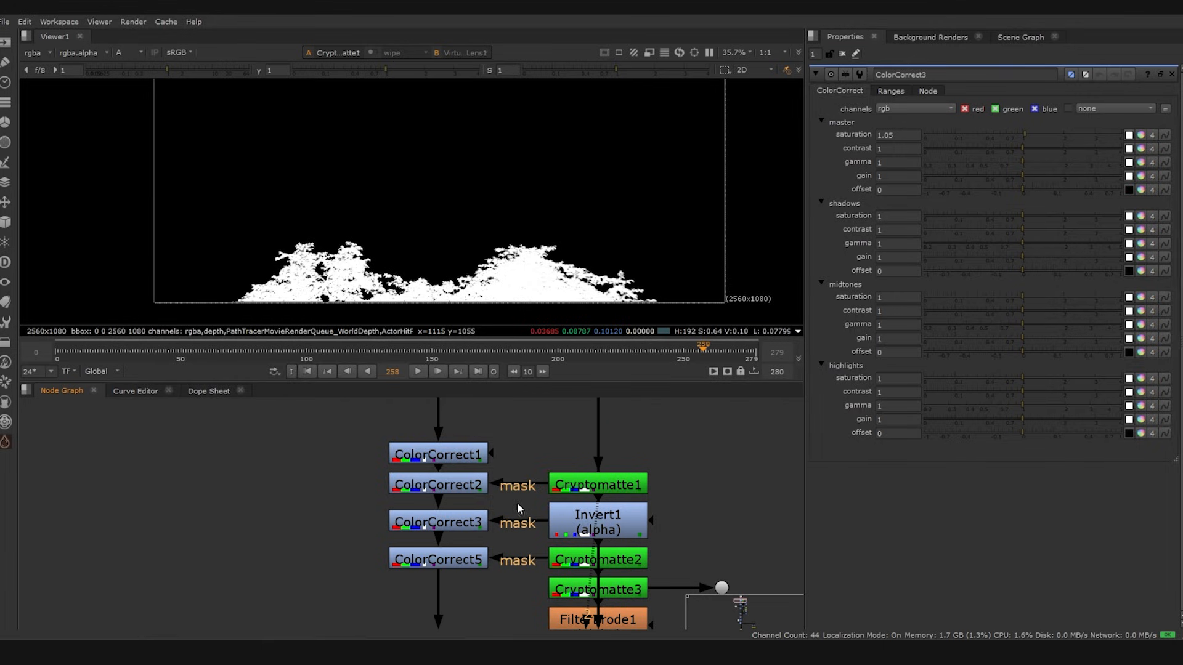
pyautogui.click(463, 488)
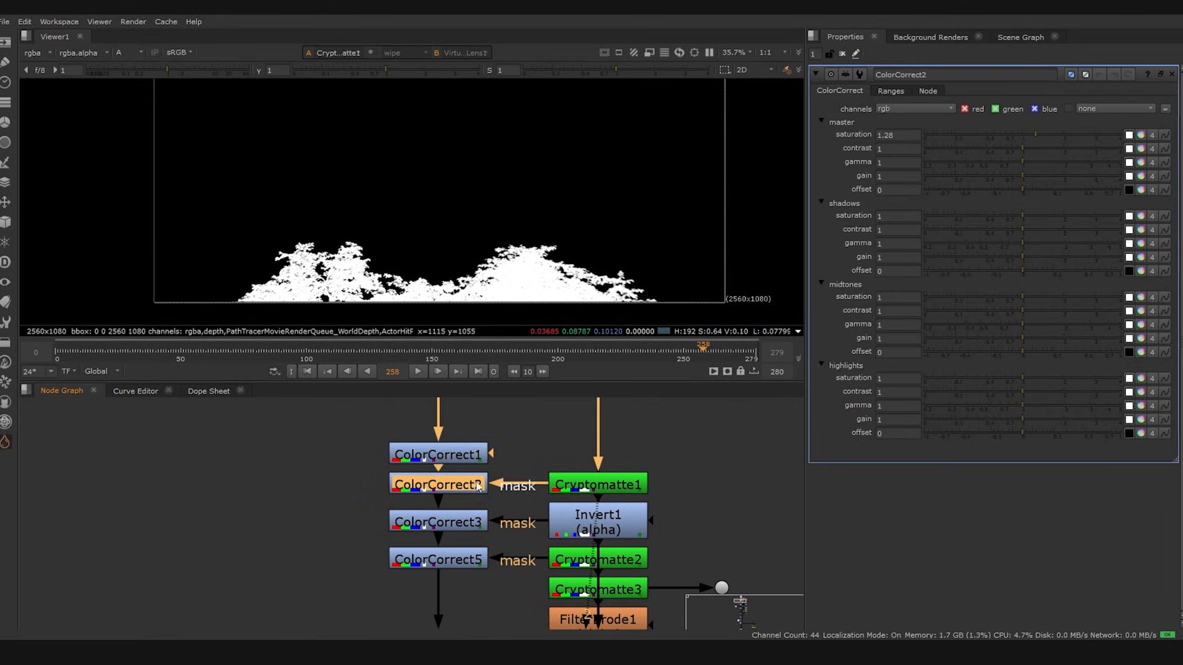
# Display Cryptomatte2's alpha matte in the viewer and open its properties to examine the matte list
pyautogui.moveTo(529, 542); pyautogui.dragTo(545, 504, button='middle')
pyautogui.click(583, 520)
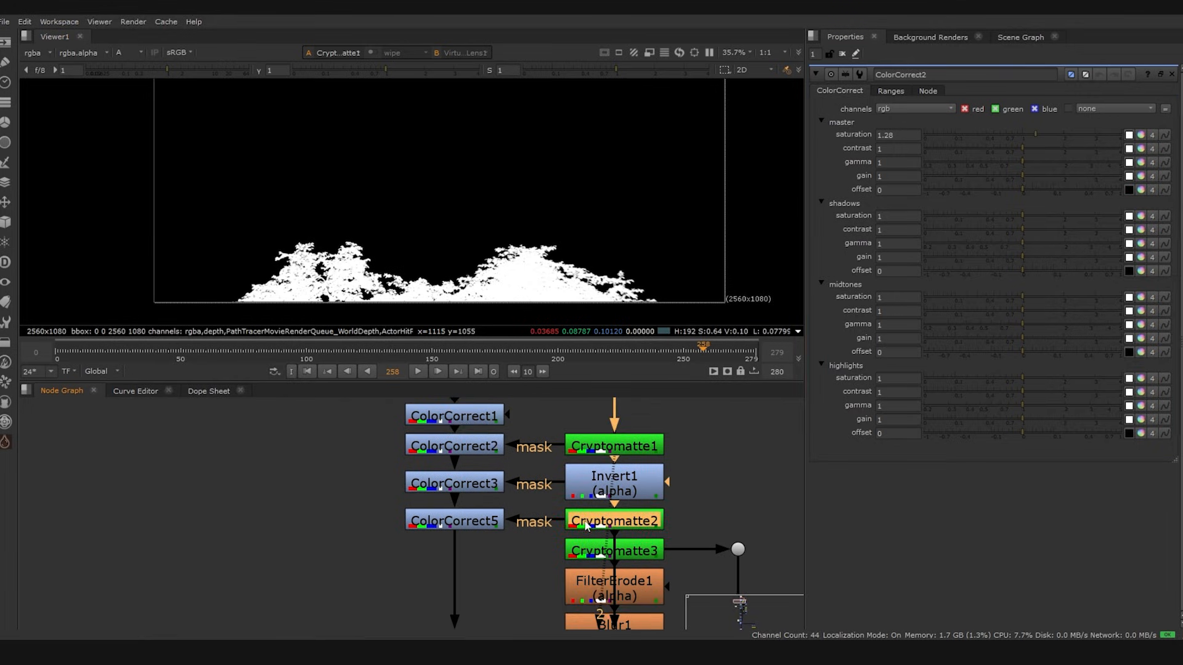
pyautogui.press('1')
pyautogui.doubleClick(584, 521)
pyautogui.moveTo(400, 213)
pyautogui.mouseDown(button='middle')
pyautogui.moveTo(433, 244)
pyautogui.moveTo(543, 249)
pyautogui.moveTo(465, 289)
pyautogui.moveTo(414, 214)
pyautogui.mouseUp(button='middle')
# Display ColorCorrect5 in full colour, open its properties to examine the master gamma, and inspect the temple area up close
pyautogui.click(465, 521)
pyautogui.press('1')
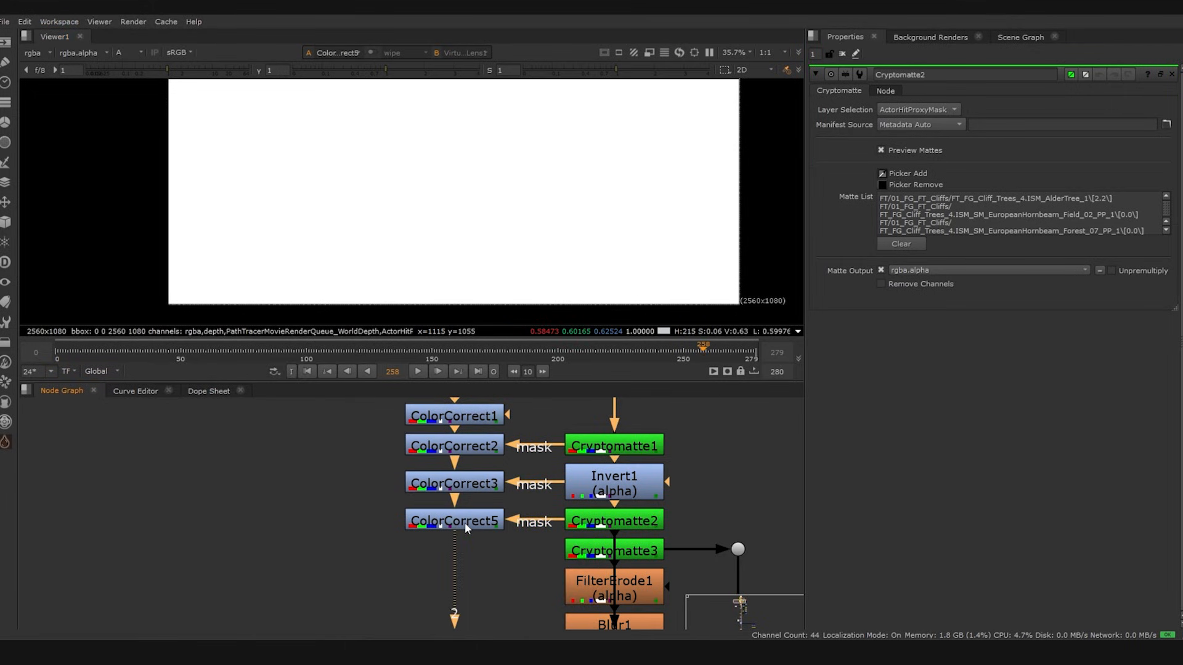
pyautogui.doubleClick(464, 522)
pyautogui.press('a')
pyautogui.moveTo(539, 221); pyautogui.dragTo(516, 273, button='middle')
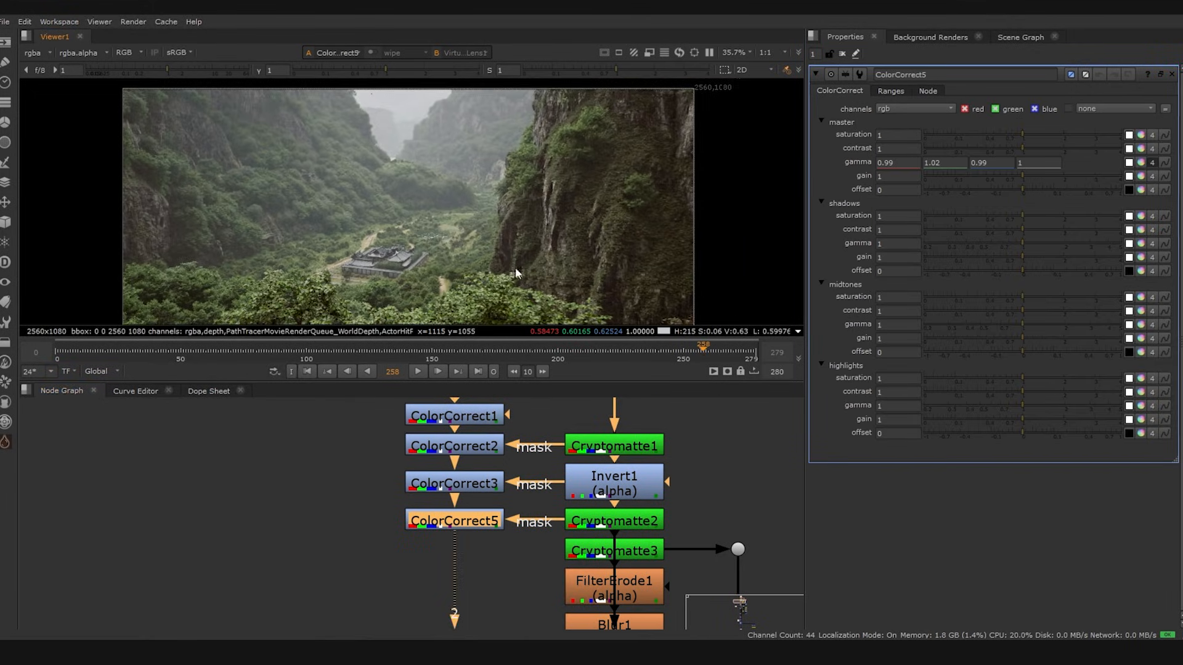
pyautogui.moveTo(946, 164); pyautogui.dragTo(896, 171)
pyautogui.moveTo(481, 529); pyautogui.dragTo(453, 488, button='middle')
pyautogui.scroll(-1, 454, 490)
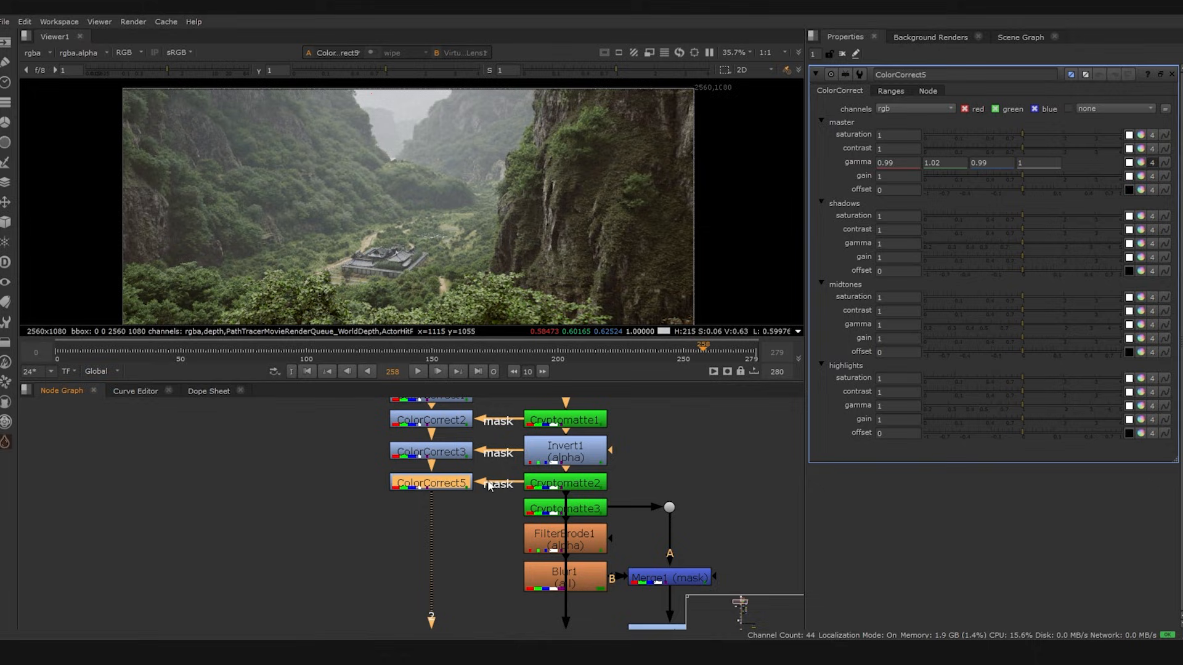
pyautogui.scroll(4, 348, 194)
pyautogui.moveTo(347, 194); pyautogui.dragTo(368, 135, button='middle')
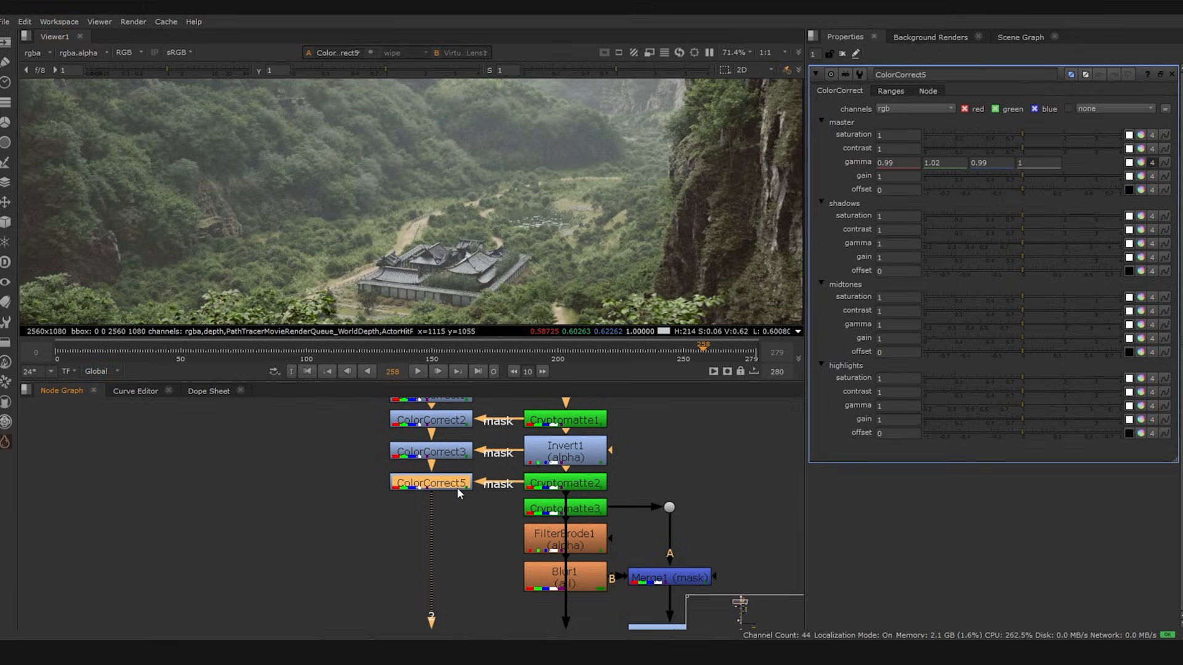
# Toggle ColorCorrect5 off and on while inspecting the forest up close to compare its effect, ending with the whole frame in view
pyautogui.press('d')
pyautogui.scroll(8, 317, 146)
pyautogui.press('d')
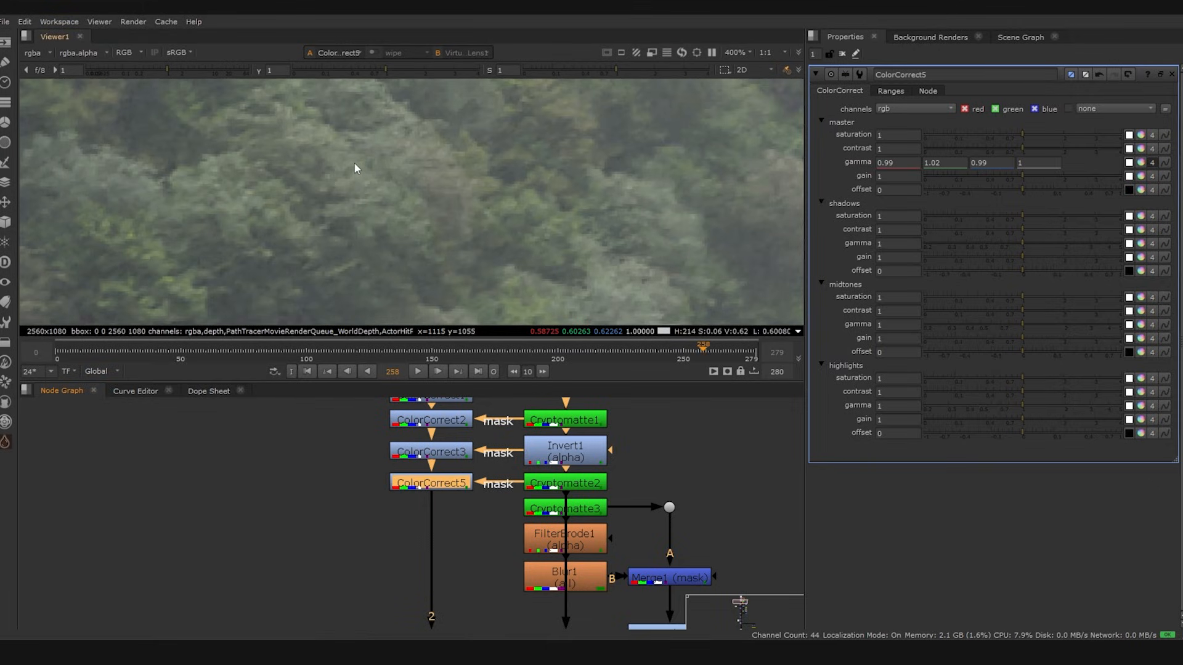
pyautogui.press('d')
pyautogui.scroll(5, 360, 175)
pyautogui.press('d')
pyautogui.press('d')
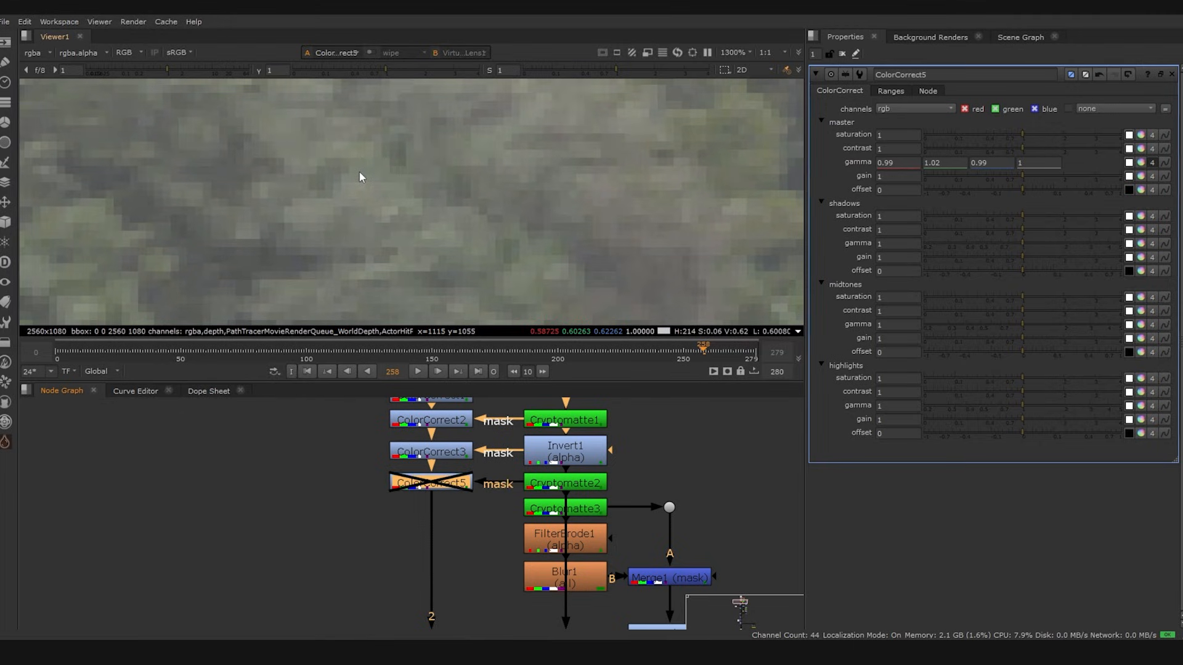
pyautogui.press('d')
pyautogui.press('d')
pyautogui.press('d')
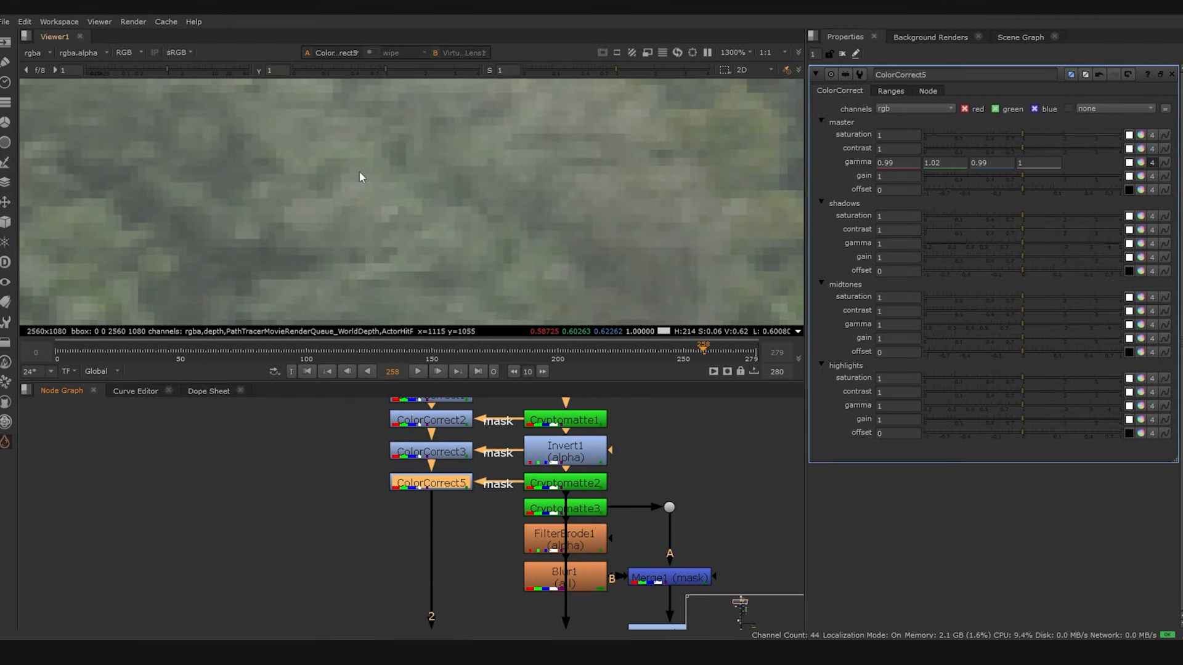
pyautogui.press('d')
pyautogui.press('d')
pyautogui.press('d')
pyautogui.press('d')
pyautogui.press('f')
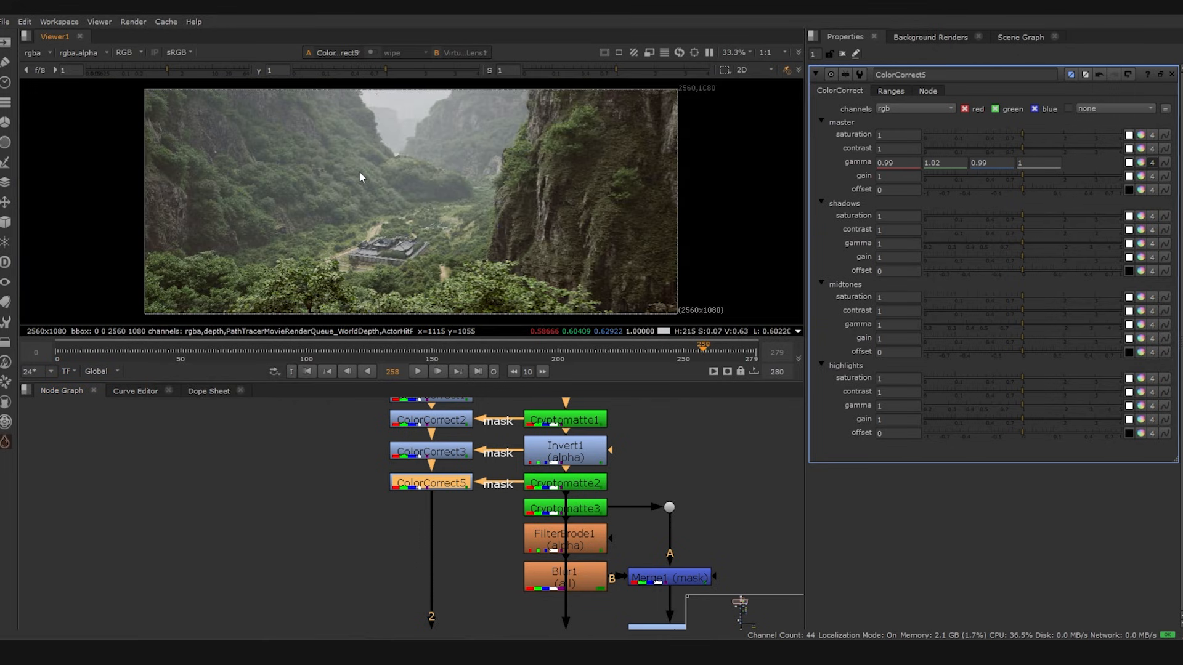
# Display Cryptomatte3 in the viewer and open its properties to examine the cliff matte list
pyautogui.click(473, 588)
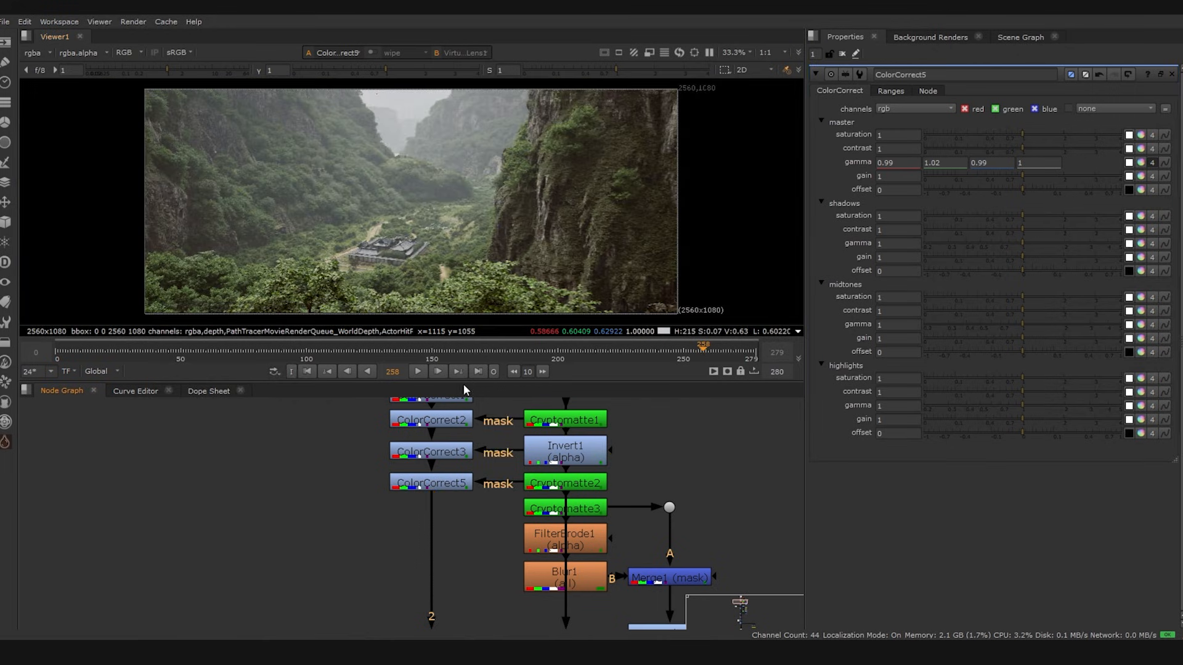
pyautogui.click(590, 517)
pyautogui.press('1')
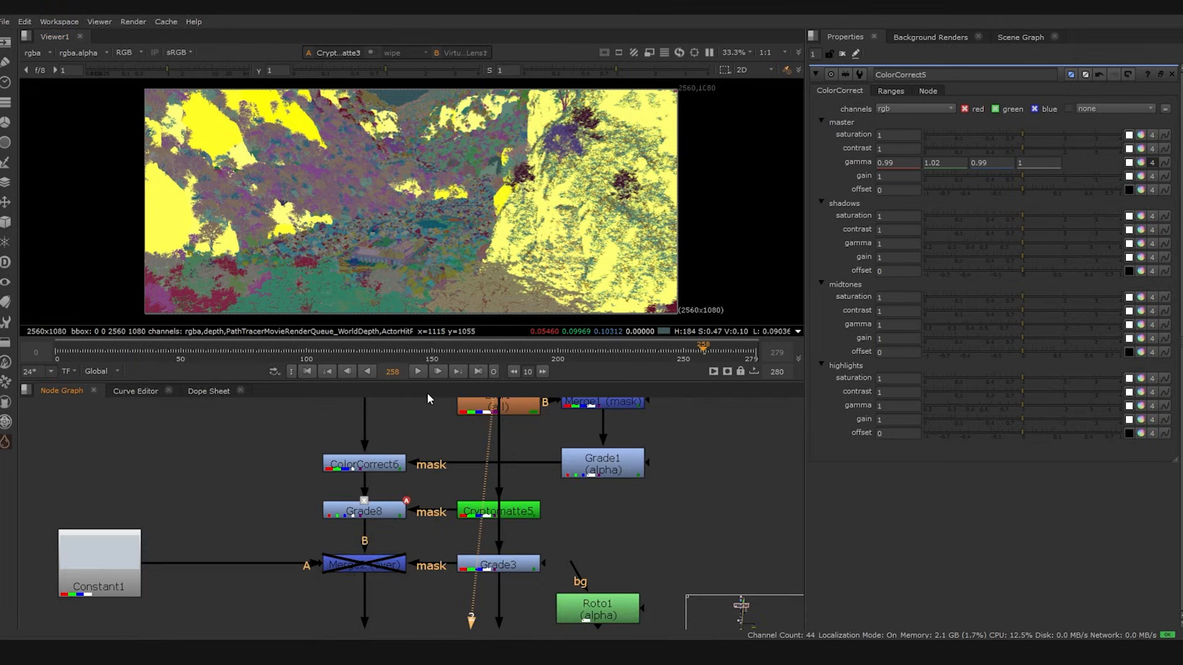
pyautogui.moveTo(428, 394); pyautogui.dragTo(515, 557, button='middle')
pyautogui.doubleClick(515, 558)
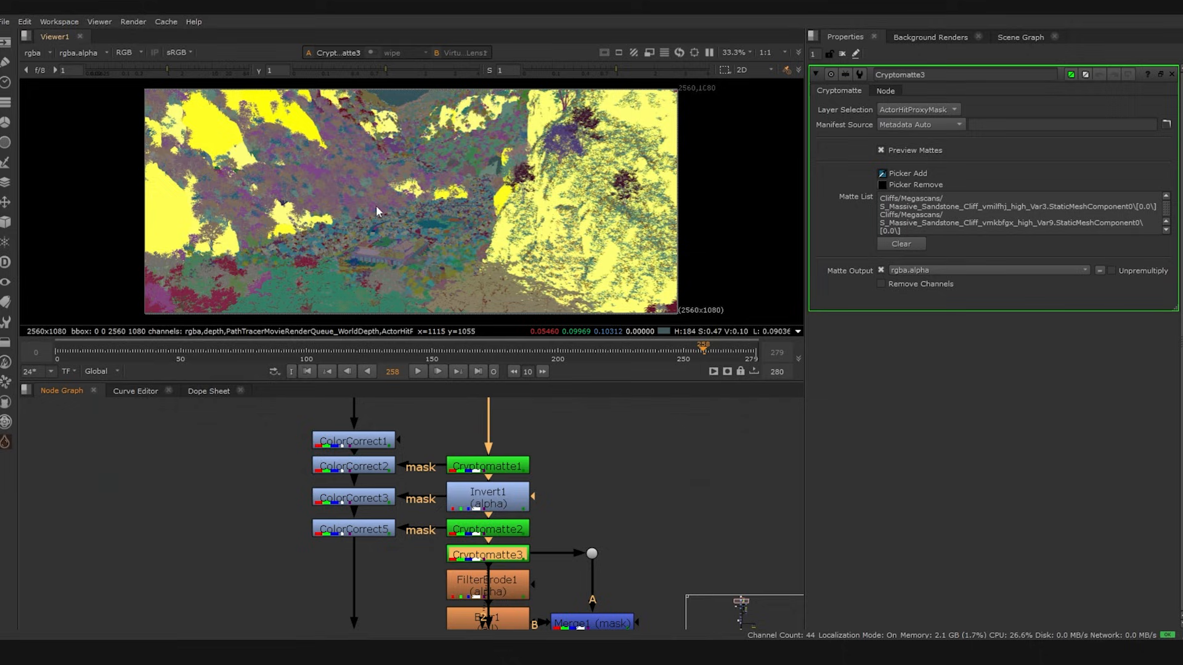
# View the alpha of FilterErode1 and Blur1 in turn to examine how the cliff matte is eroded and softened
pyautogui.moveTo(591, 624); pyautogui.dragTo(588, 514, button='middle')
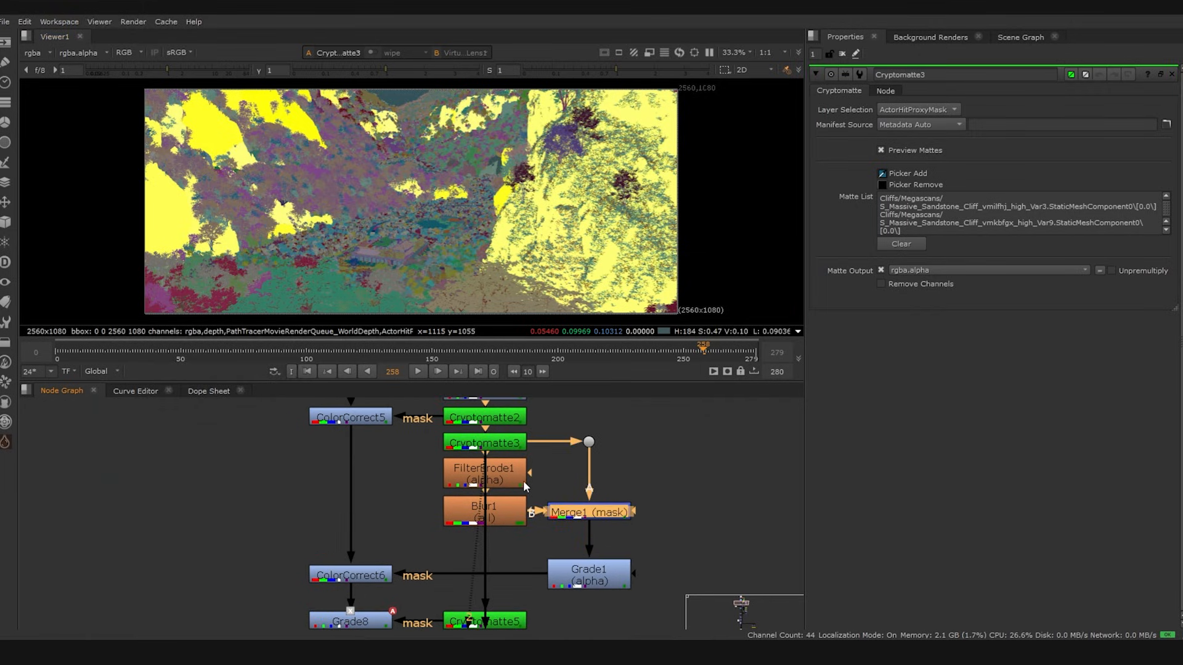
pyautogui.click(509, 472)
pyautogui.press('1')
pyautogui.press('a')
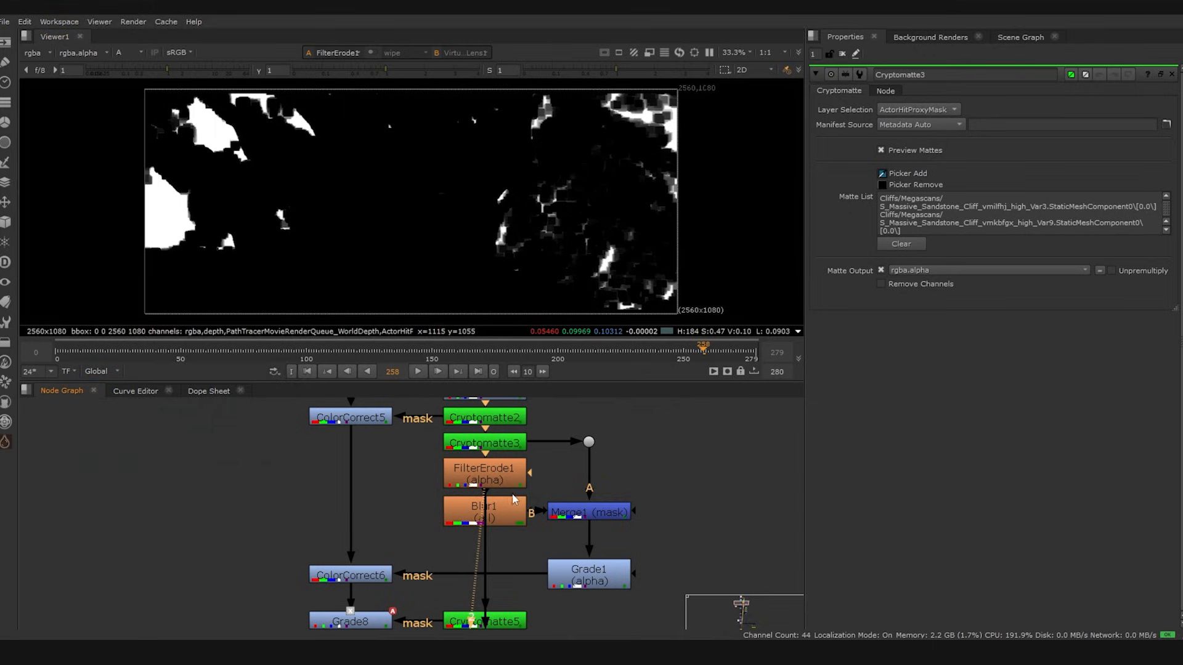
pyautogui.click(512, 517)
pyautogui.press('1')
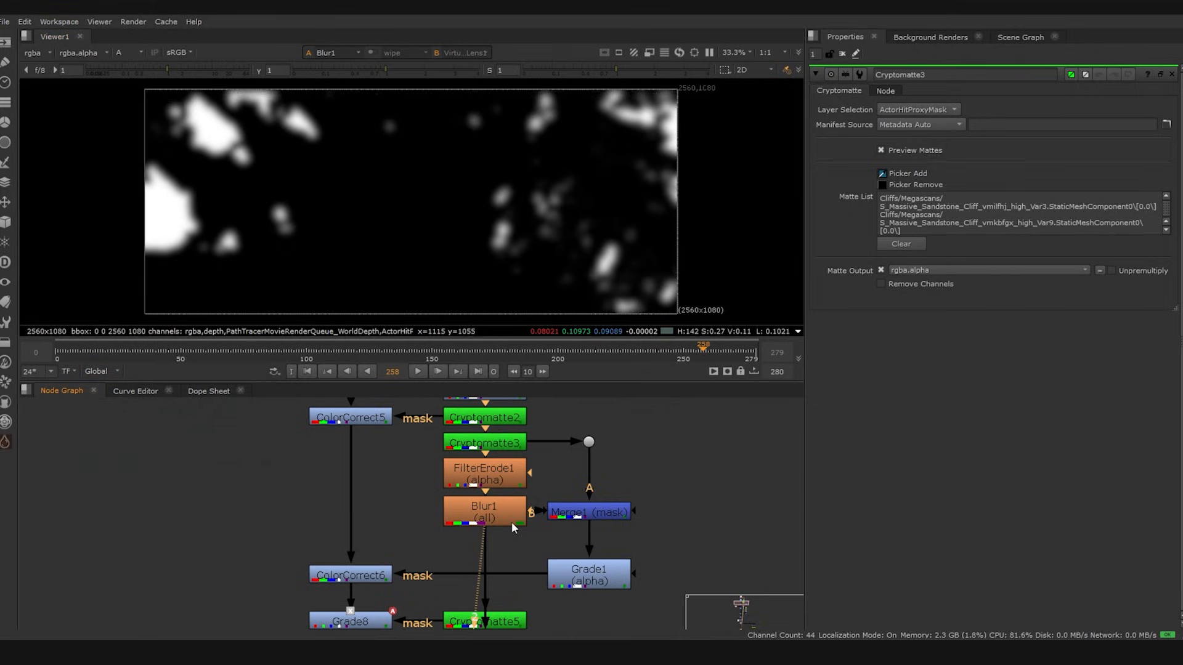
# Display Merge1's alpha in the viewer and inspect the combined cliff mask up close
pyautogui.click(601, 516)
pyautogui.press('1')
pyautogui.click(603, 585)
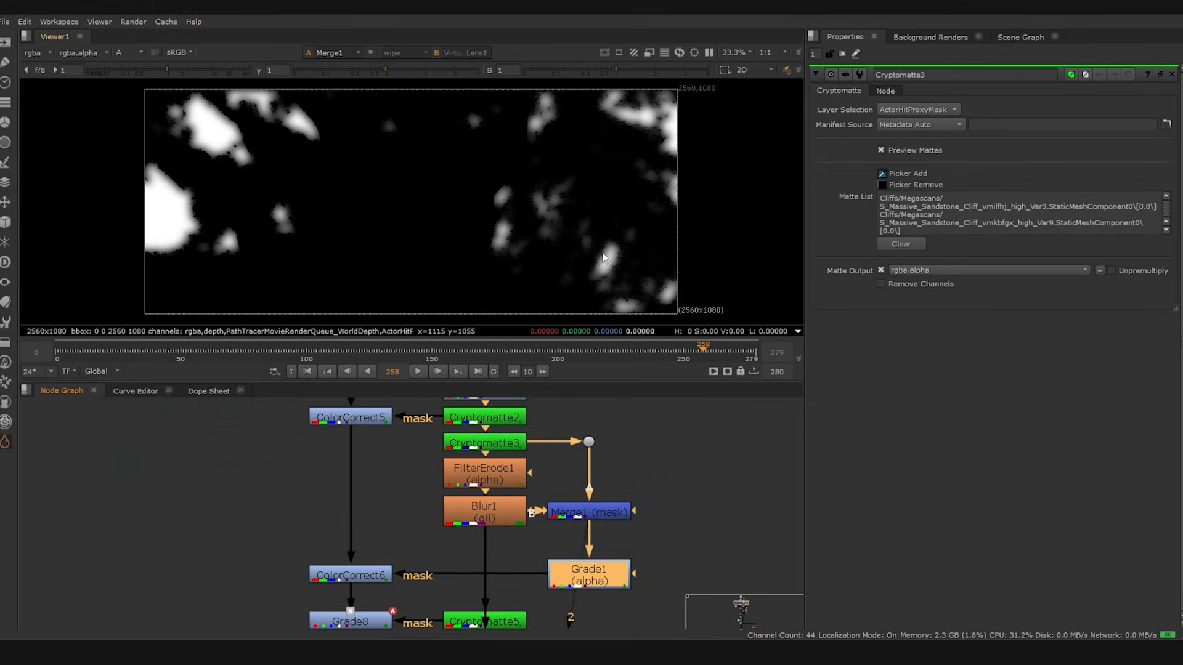
pyautogui.scroll(5, 607, 262)
pyautogui.moveTo(606, 285); pyautogui.dragTo(616, 223, button='middle')
pyautogui.moveTo(633, 561); pyautogui.dragTo(639, 600, button='middle')
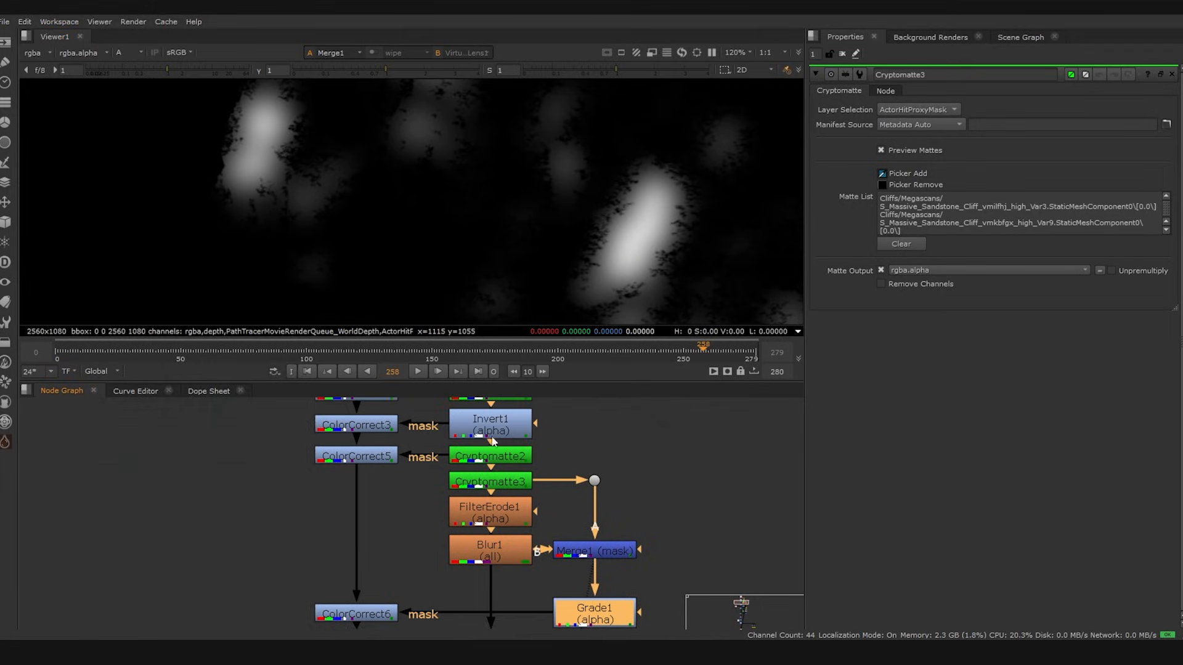
# Open Merge1's properties to examine its mask operation, and display Grade1's alpha in the viewer
pyautogui.moveTo(625, 501); pyautogui.dragTo(609, 395, button='middle')
pyautogui.doubleClick(600, 449)
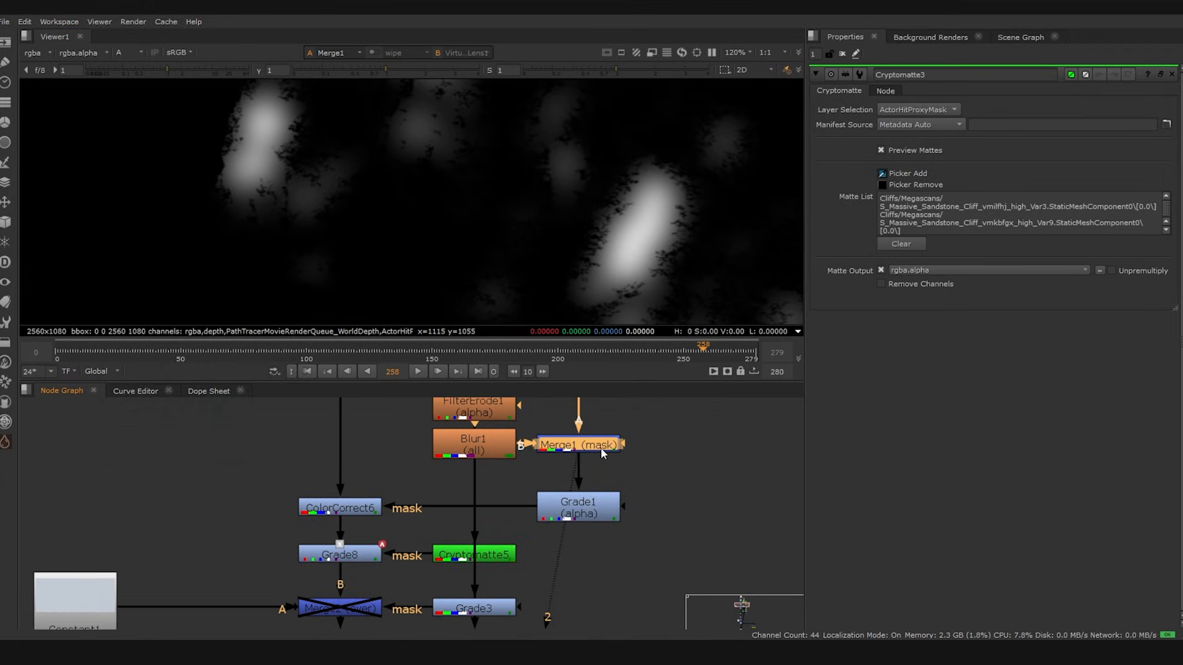
pyautogui.click(587, 506)
pyautogui.press('2')
pyautogui.scroll(-5, 579, 225)
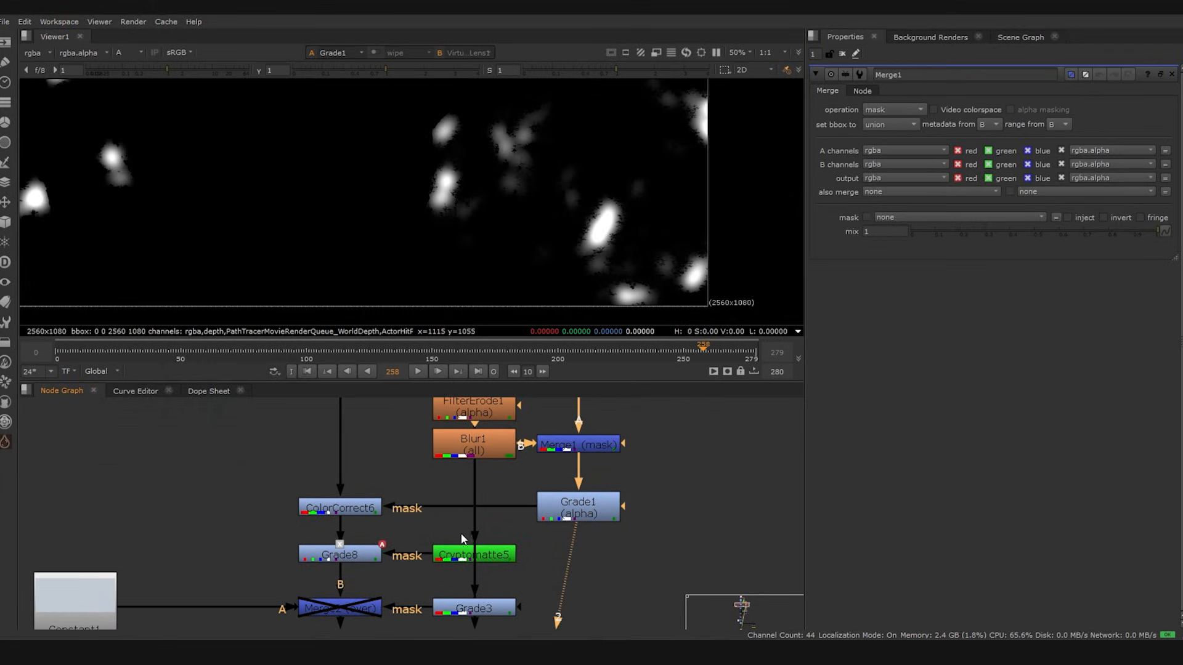
# Display ColorCorrect6 in full colour in the viewer with the whole image framed
pyautogui.moveTo(372, 520); pyautogui.dragTo(462, 530, button='middle')
pyautogui.click(444, 520)
pyautogui.press('a')
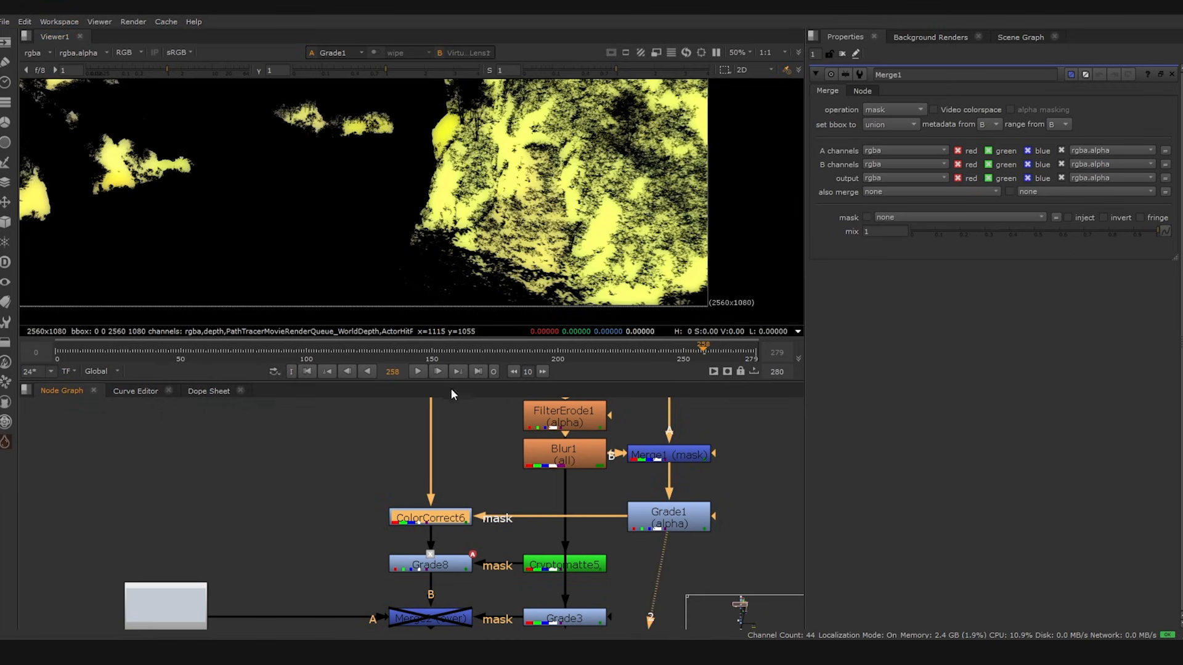
pyautogui.click(454, 518)
pyautogui.press('2')
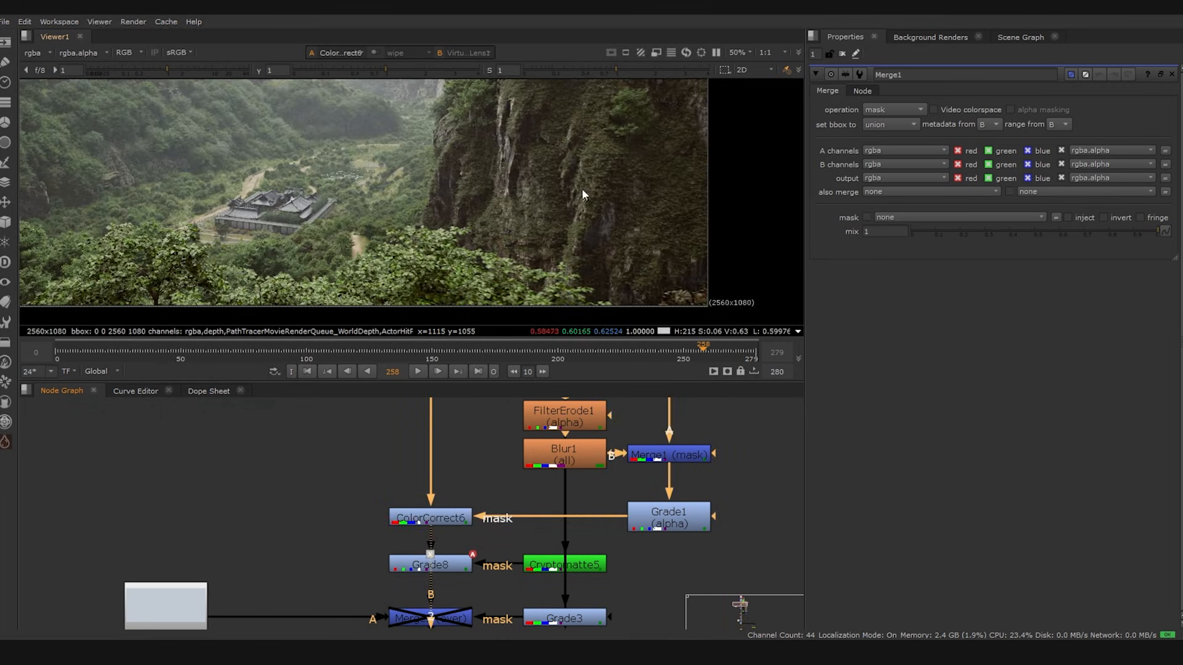
pyautogui.moveTo(584, 192); pyautogui.dragTo(654, 245, button='middle')
pyautogui.moveTo(502, 214); pyautogui.dragTo(497, 233, button='middle')
pyautogui.scroll(-1, 498, 233)
pyautogui.scroll(-1, 496, 230)
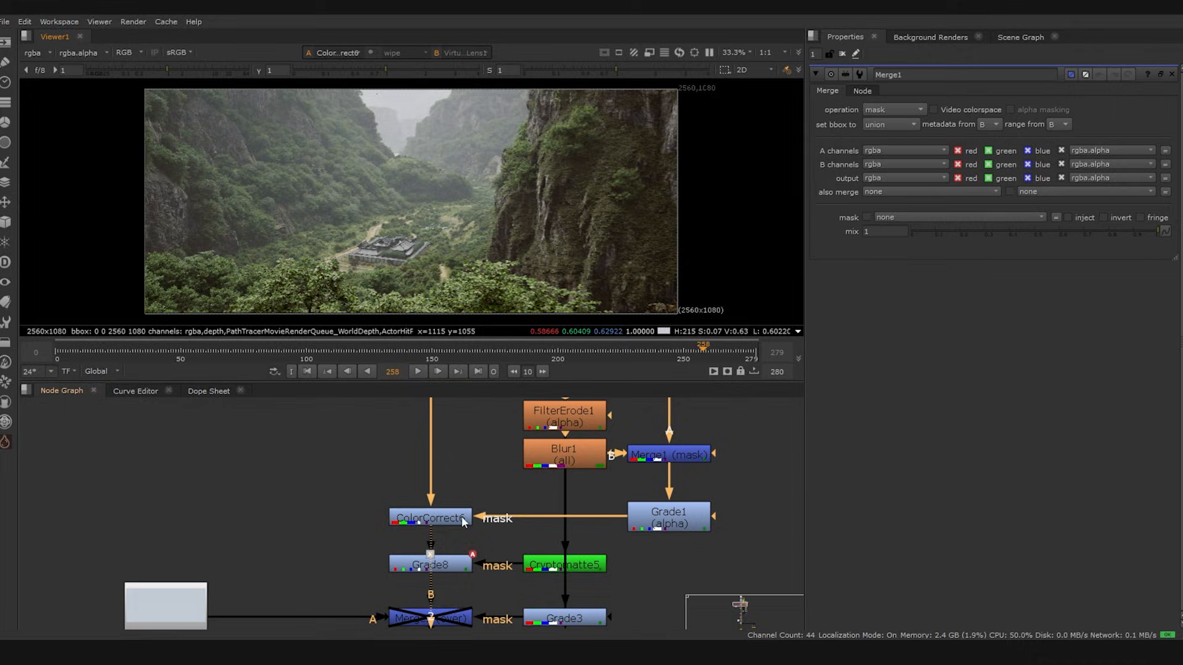
# Toggle ColorCorrect6 off and on while examining the rock at the right-hand cliff's outer edge up close
pyautogui.click(461, 516)
pyautogui.press('d')
pyautogui.press('d')
pyautogui.press('d')
pyautogui.scroll(8, 689, 127)
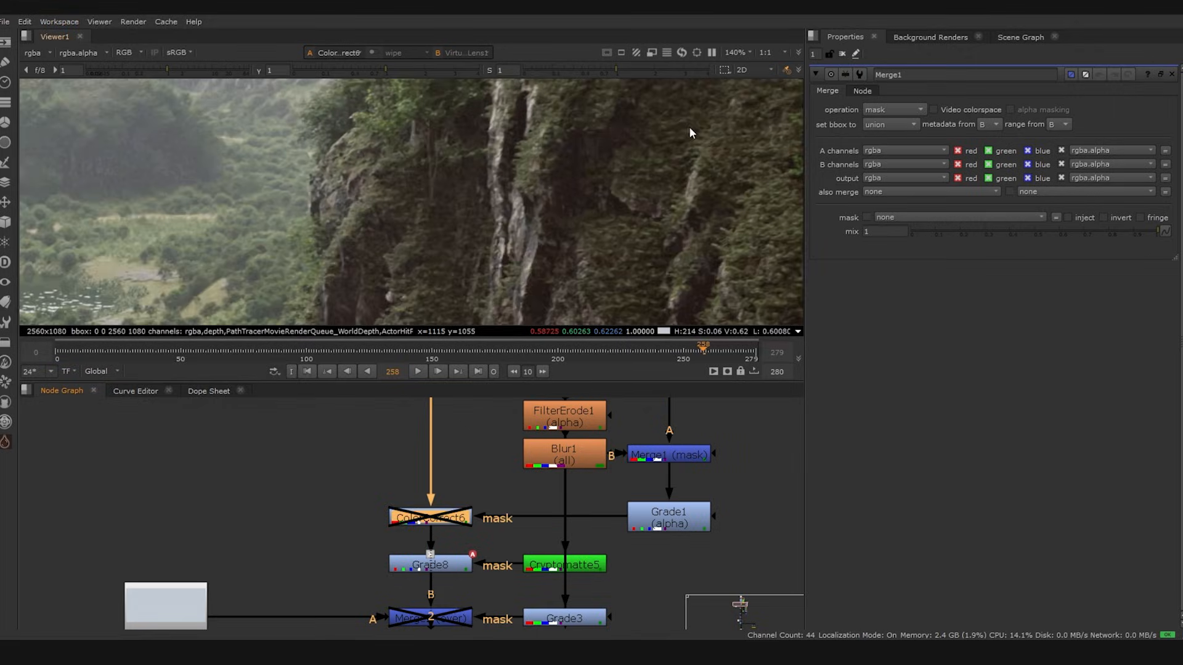
pyautogui.scroll(4, 708, 160)
pyautogui.press('d')
pyautogui.press('d')
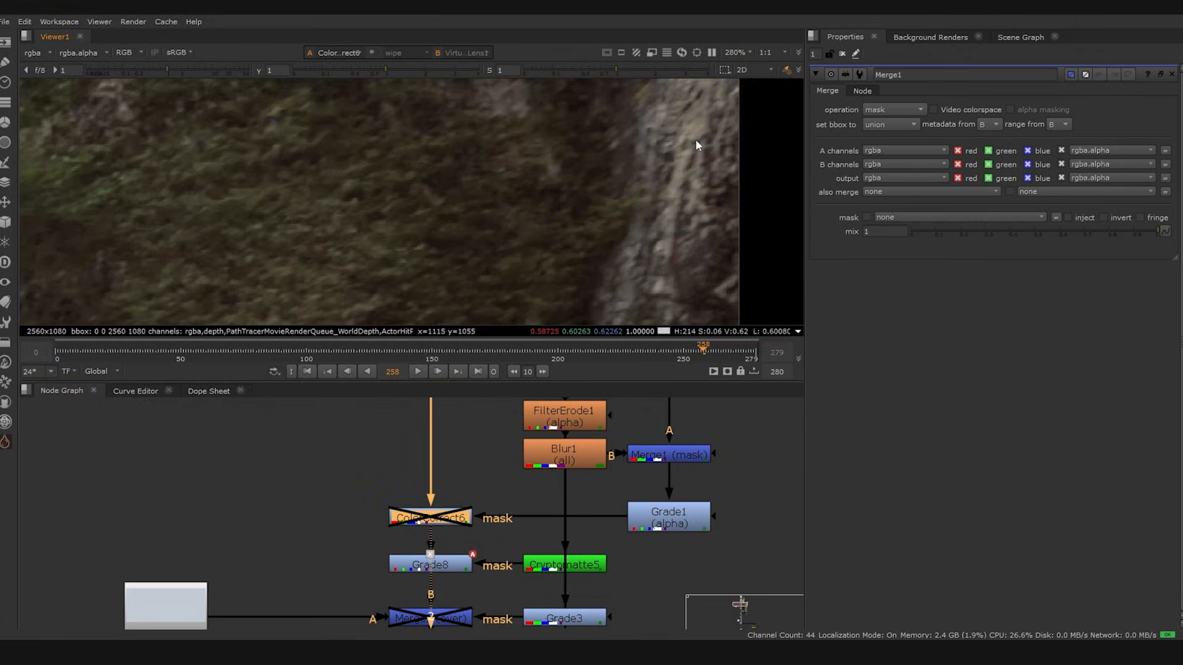
pyautogui.press('d')
pyautogui.scroll(3, 703, 154)
pyautogui.press('d')
pyautogui.press('d')
pyautogui.press('d')
pyautogui.press('d')
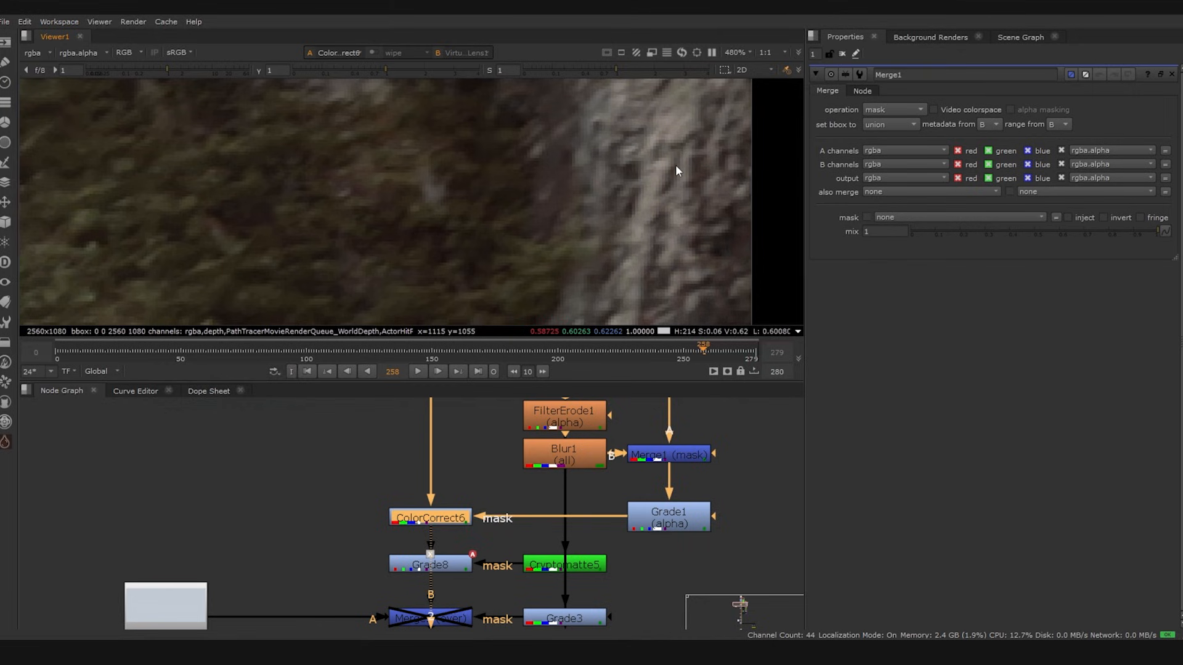
# Compare other parts of the right-hand cliff with ColorCorrect6 disabled and enabled, finishing on the full frame
pyautogui.scroll(-6, 675, 165)
pyautogui.moveTo(686, 101); pyautogui.dragTo(741, 109, button='middle')
pyautogui.scroll(6, 525, 120)
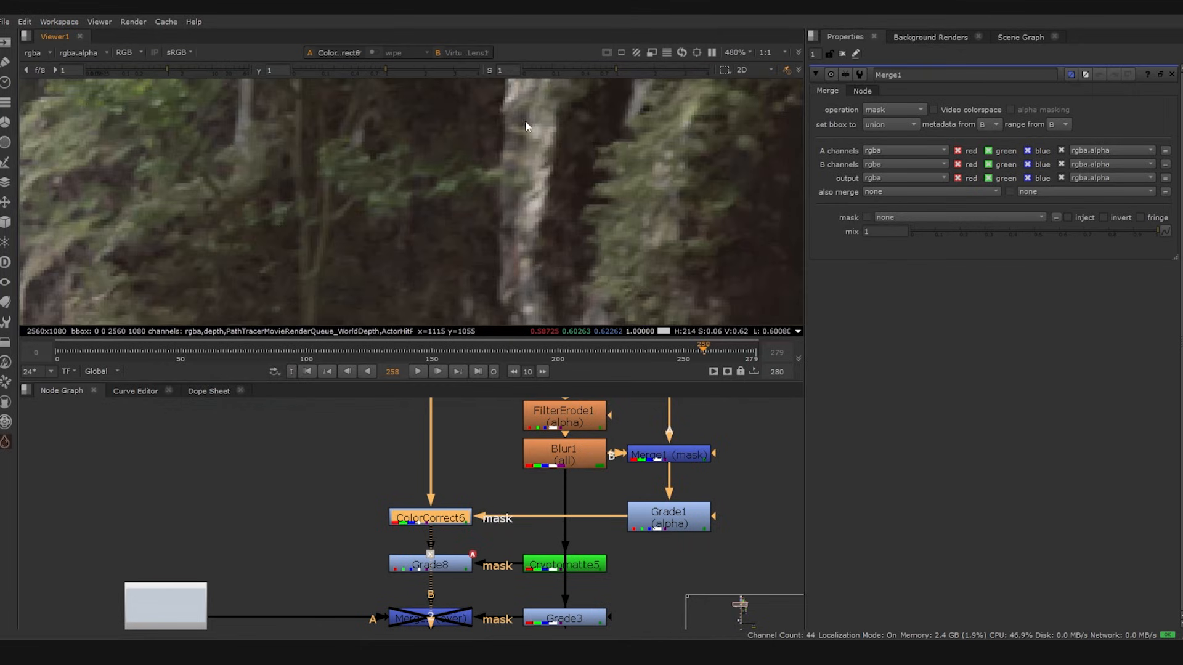
pyautogui.scroll(-5, 495, 239)
pyautogui.press('d')
pyautogui.press('d')
pyautogui.press('d')
pyautogui.press('d')
pyautogui.scroll(5, 630, 106)
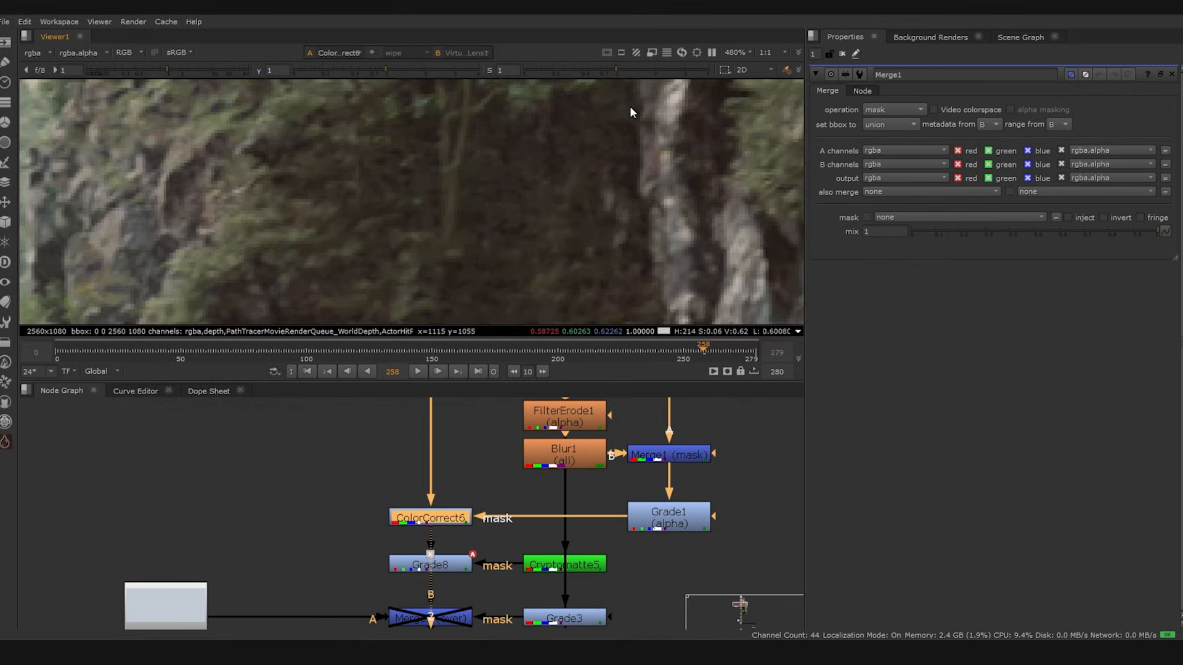
pyautogui.scroll(-4, 623, 308)
pyautogui.scroll(2, 549, 262)
pyautogui.press('d')
pyautogui.press('d')
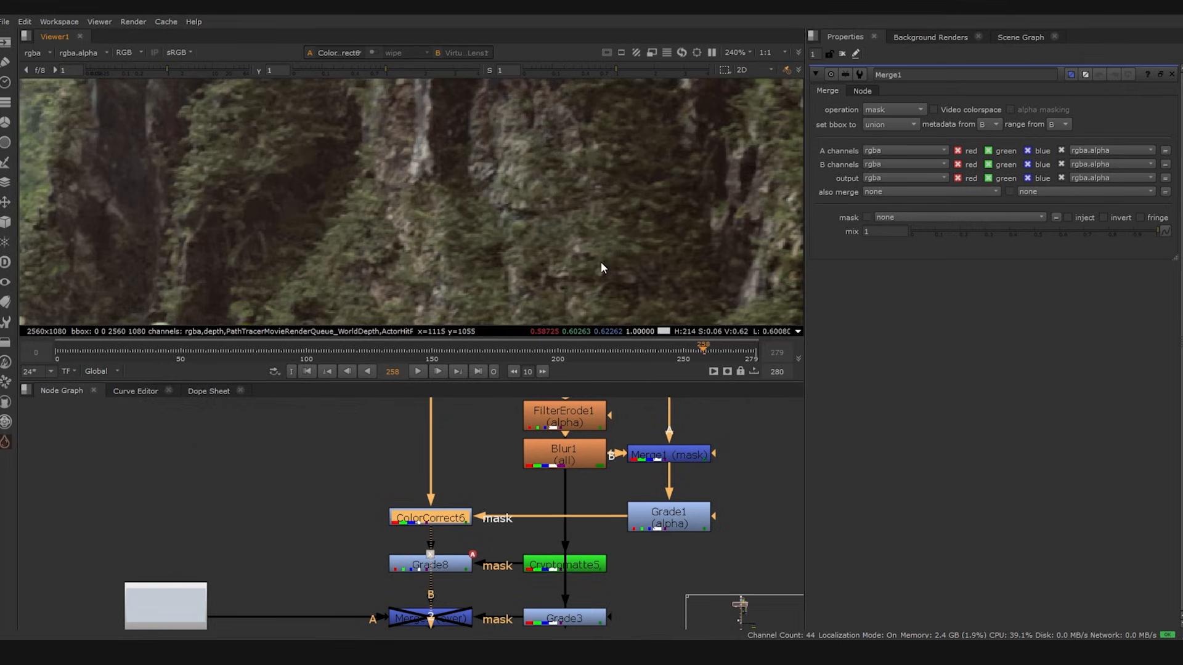
pyautogui.scroll(-6, 468, 222)
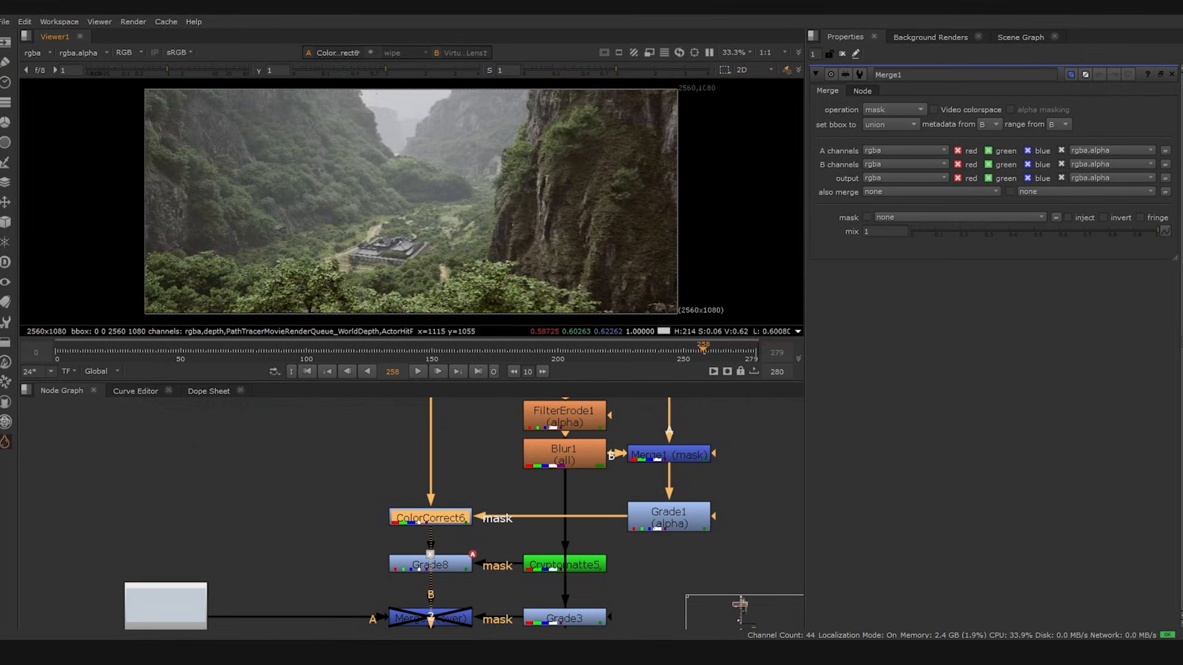
# Display Cryptomatte5's matte preview at 100% zoom to examine the areas selected around the pond
pyautogui.moveTo(489, 588); pyautogui.dragTo(447, 505, button='middle')
pyautogui.click(432, 505)
pyautogui.click(506, 480)
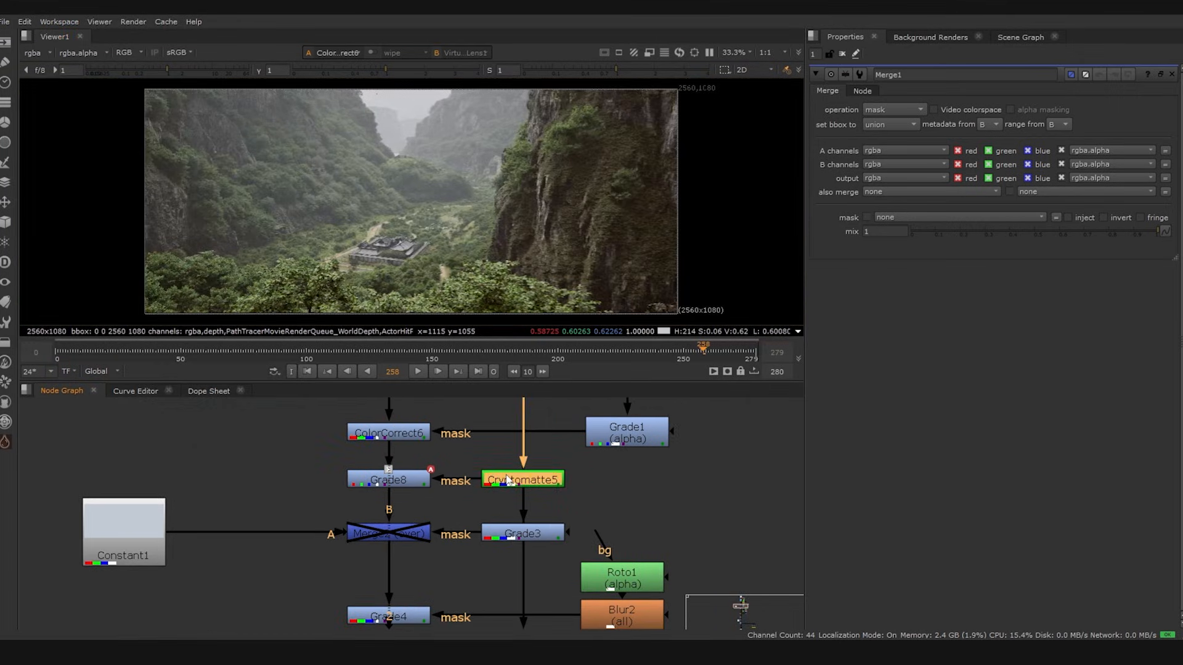
pyautogui.press('1')
pyautogui.hotkey('ctrl', '1')
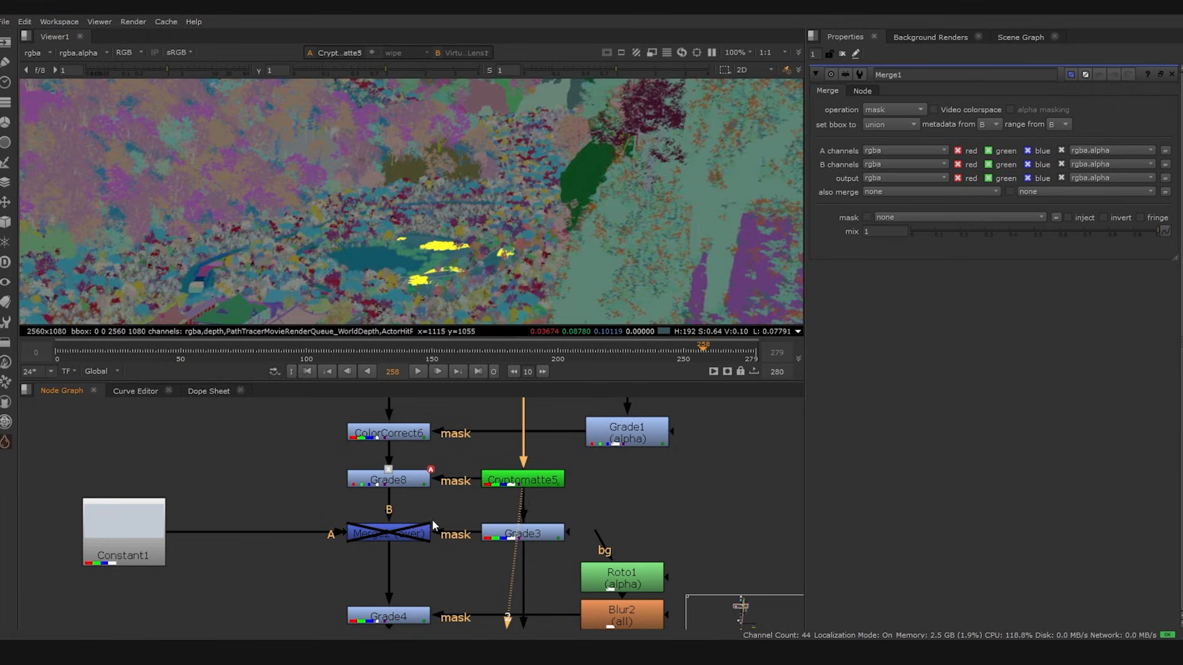
# Display Grade8, open its properties, and toggle it off and on to check its effect on the pond area
pyautogui.click(409, 487)
pyautogui.press('1')
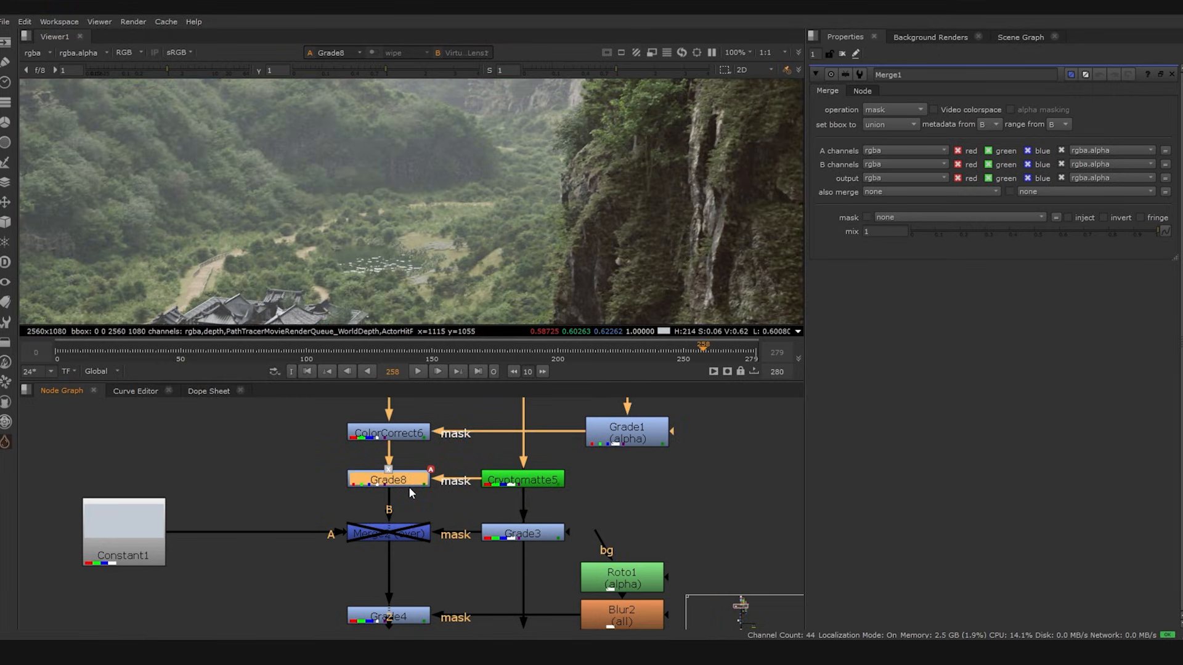
pyautogui.press('d')
pyautogui.press('d')
pyautogui.doubleClick(417, 482)
pyautogui.press('d')
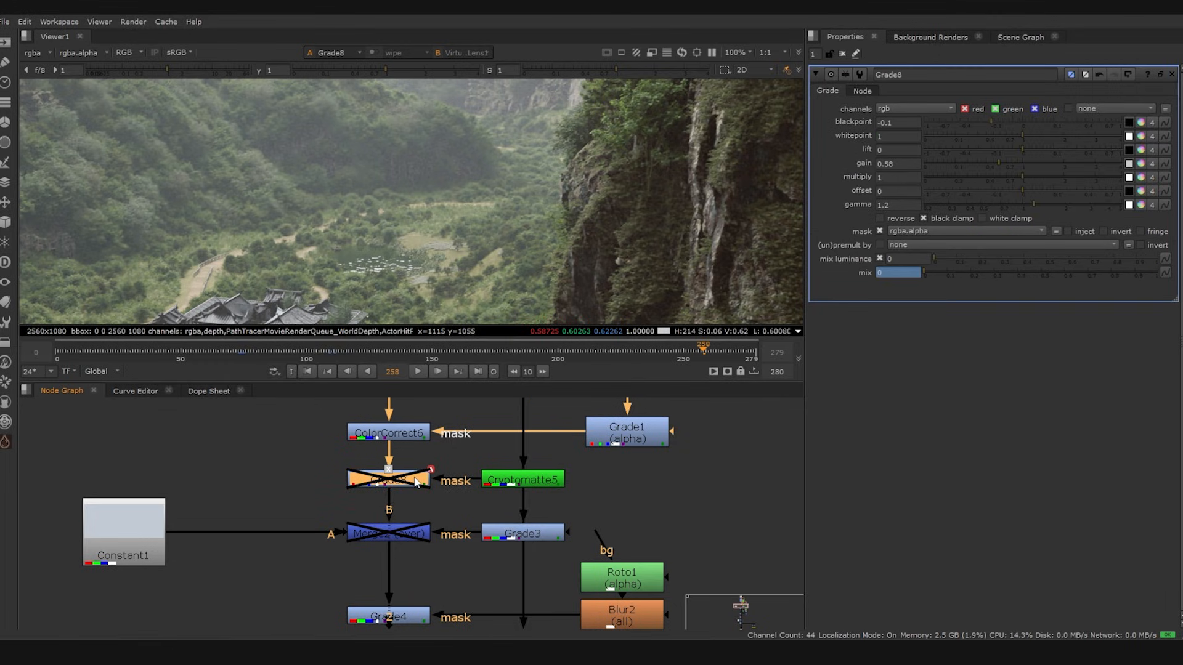
pyautogui.press('d')
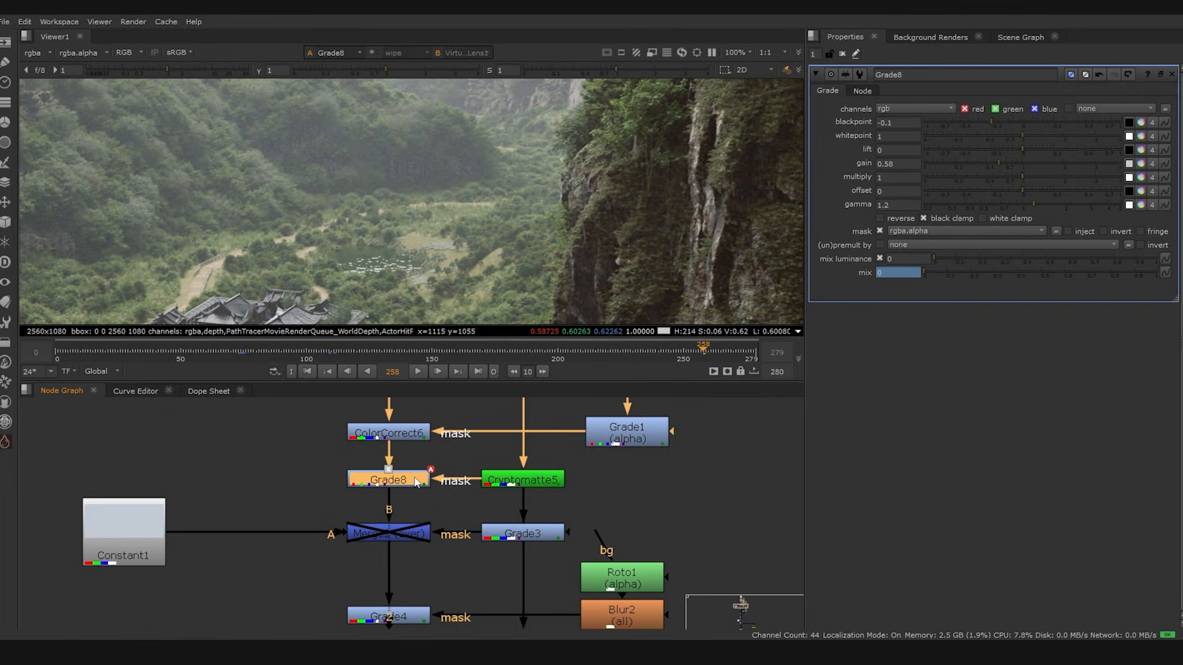
pyautogui.press('d')
pyautogui.press('d')
pyautogui.press('d')
pyautogui.press('d')
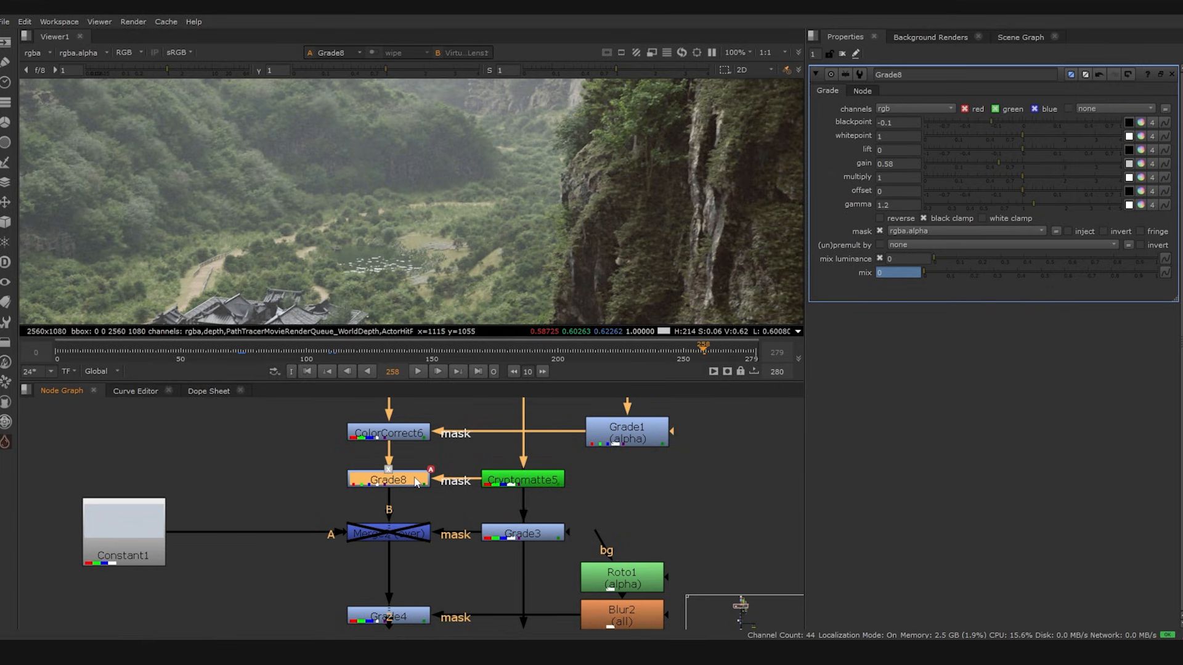
pyautogui.press('f')
# Disable Grade8 and Cryptomatte5 together and display ColorCorrect6 in the viewer
pyautogui.click(474, 489)
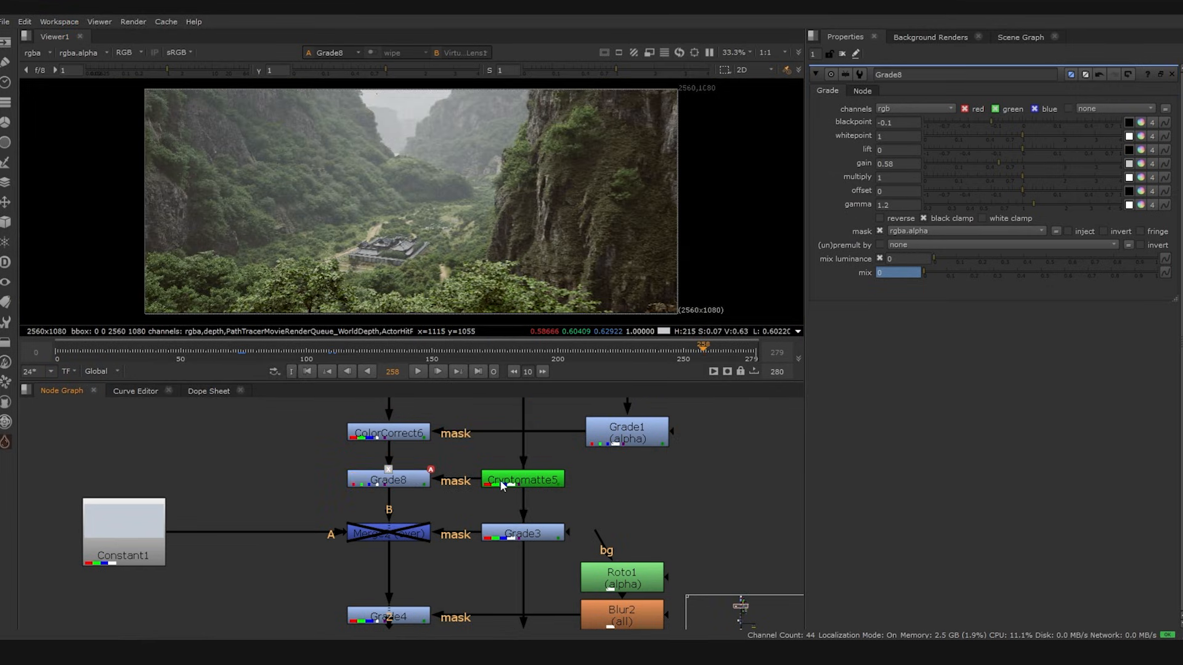
pyautogui.moveTo(302, 460); pyautogui.dragTo(593, 499)
pyautogui.press('d')
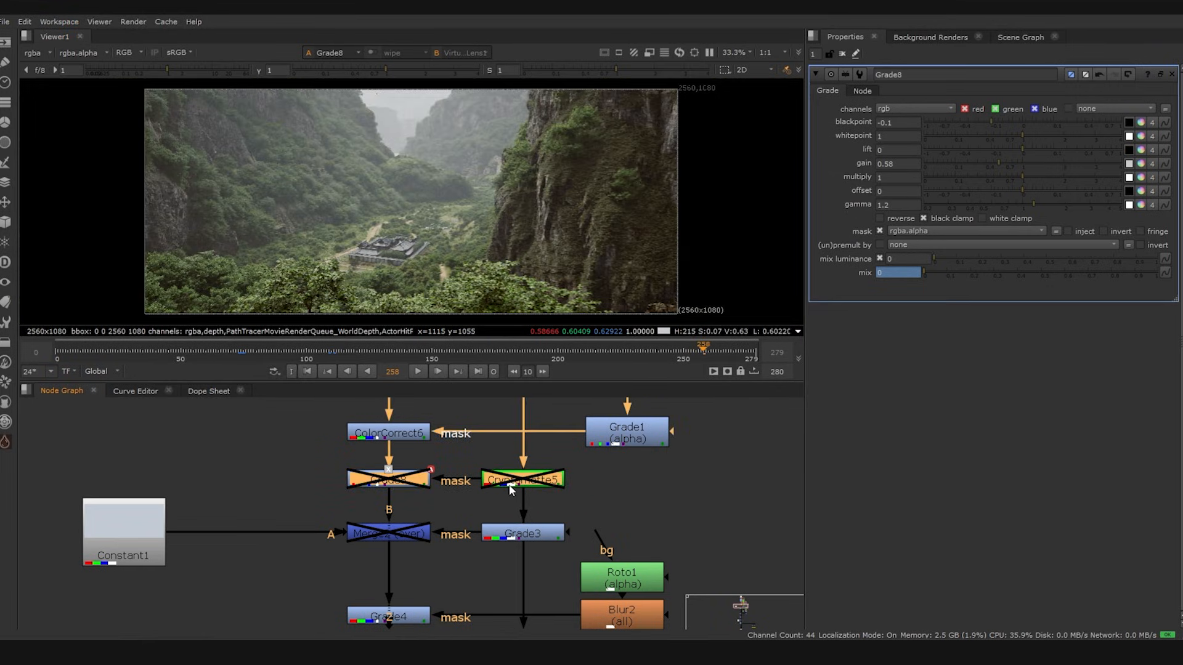
pyautogui.click(402, 497)
pyautogui.click(419, 439)
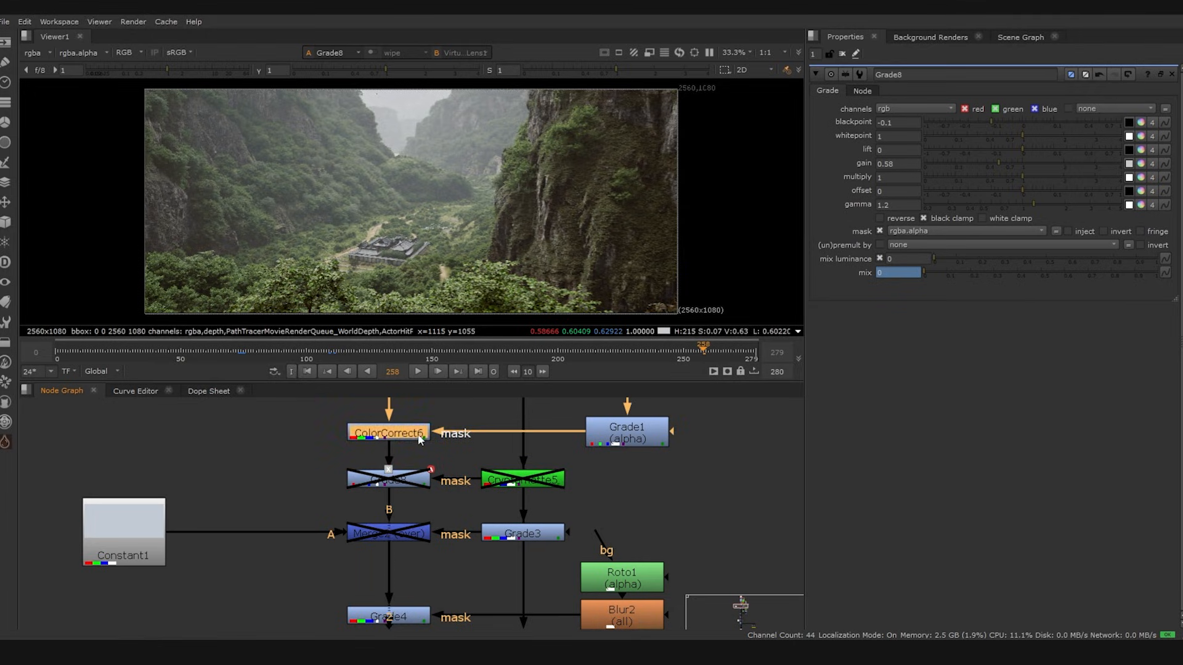
pyautogui.press('1')
# Display Grade4 in the viewer, re-enable Grade8 and Cryptomatte5, and inspect the temple and pond up close
pyautogui.click(418, 617)
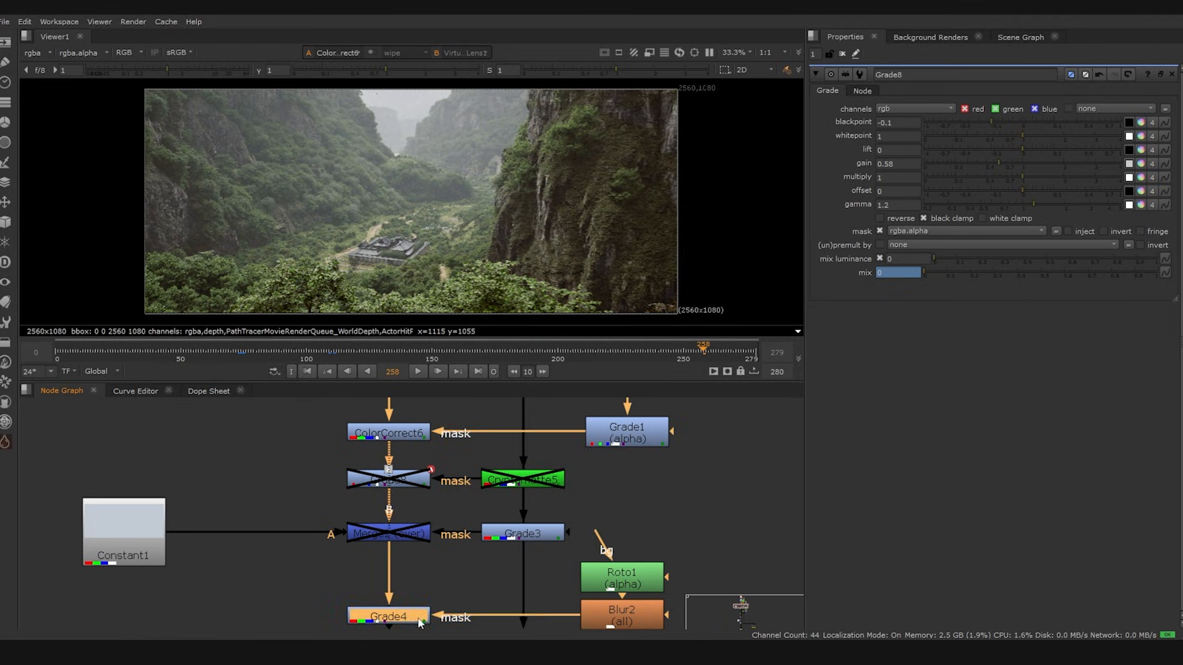
pyautogui.press('1')
pyautogui.moveTo(338, 440); pyautogui.dragTo(601, 495)
pyautogui.press('d')
pyautogui.scroll(6, 414, 258)
pyautogui.click(605, 551)
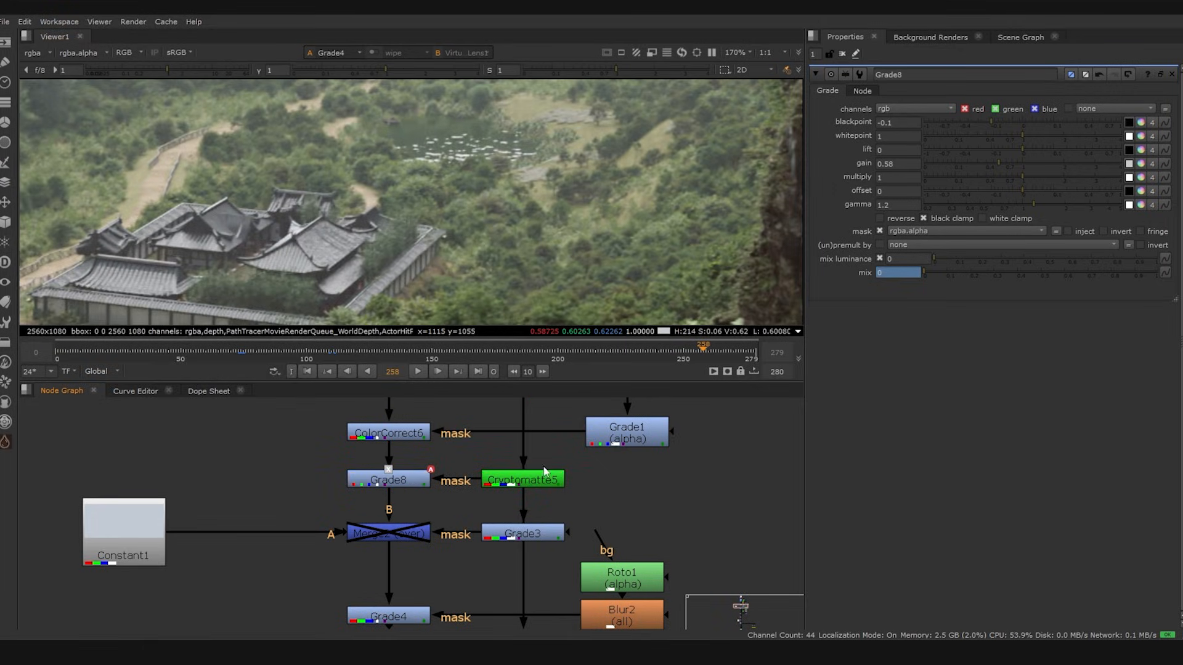
# Display Cryptomatte5, open its properties, and examine its selected matte areas around the pond up close
pyautogui.click(543, 481)
pyautogui.press('1')
pyautogui.doubleClick(546, 483)
pyautogui.scroll(3, 591, 152)
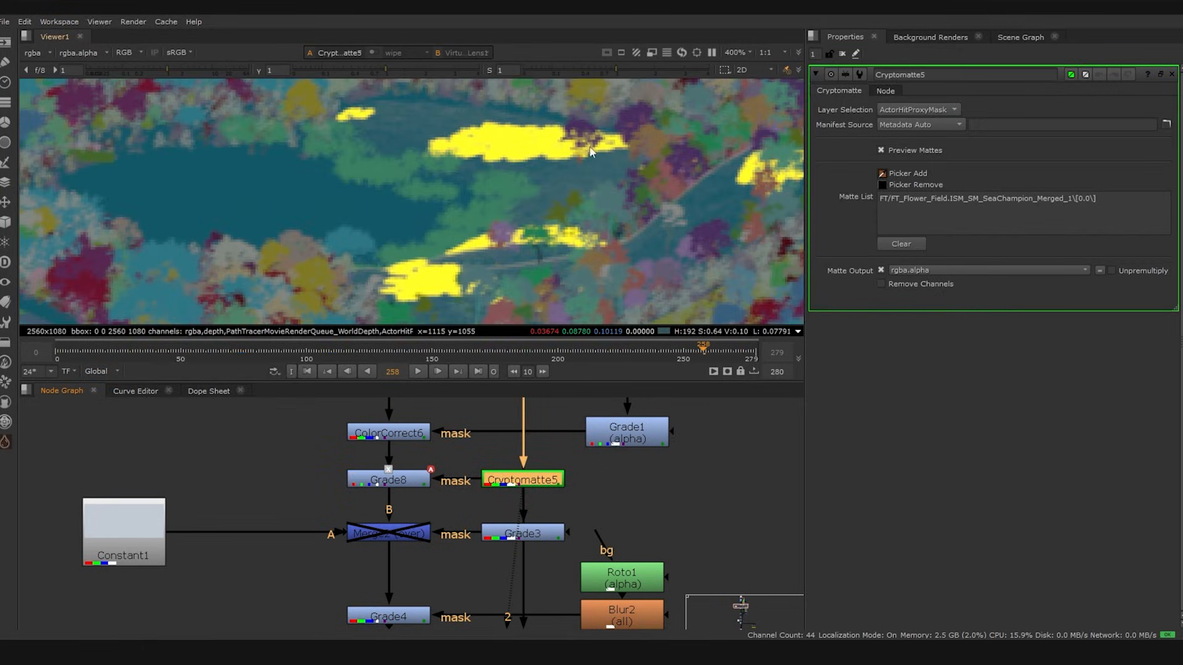
# Display Grade8 with its properties and try gain values of 5 and 20 on the masked area
pyautogui.click(417, 480)
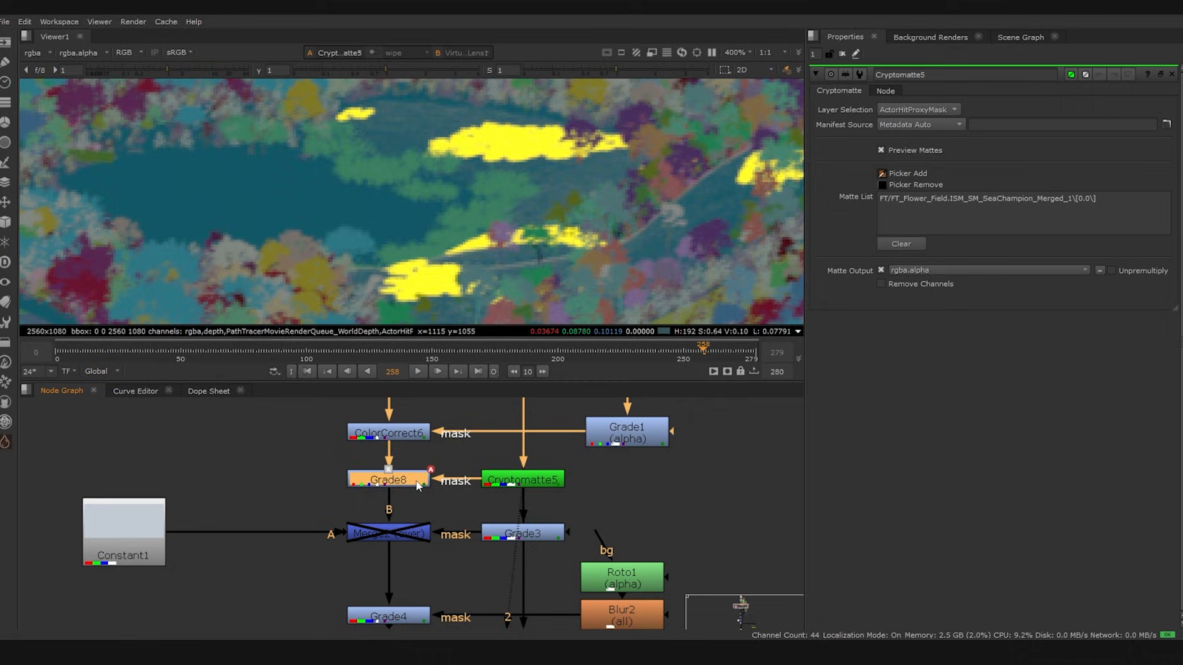
pyautogui.press('1')
pyautogui.doubleClick(415, 479)
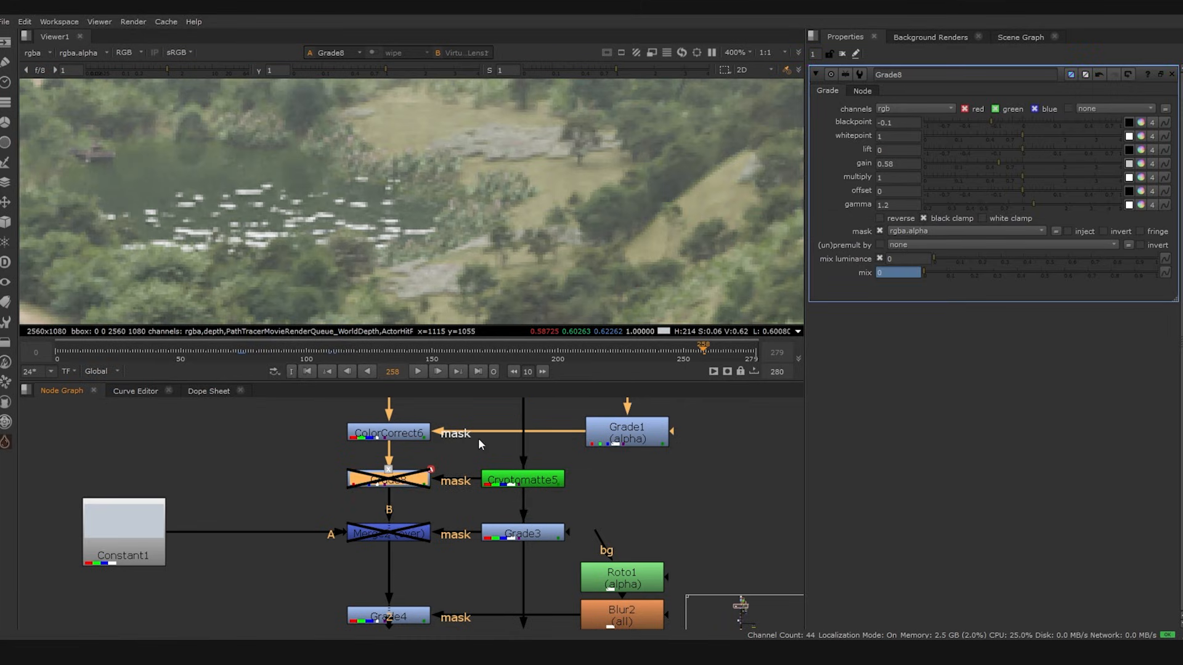
pyautogui.doubleClick(886, 164)
pyautogui.write('5')
pyautogui.press('Return')
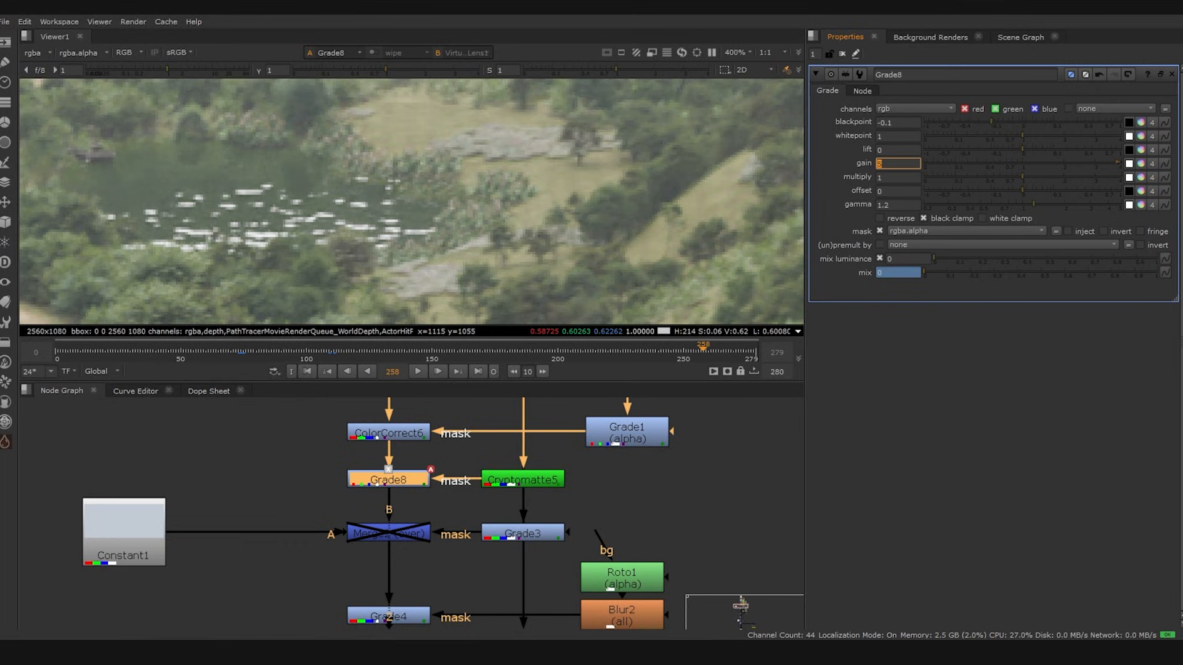
pyautogui.write('20')
pyautogui.press('Return')
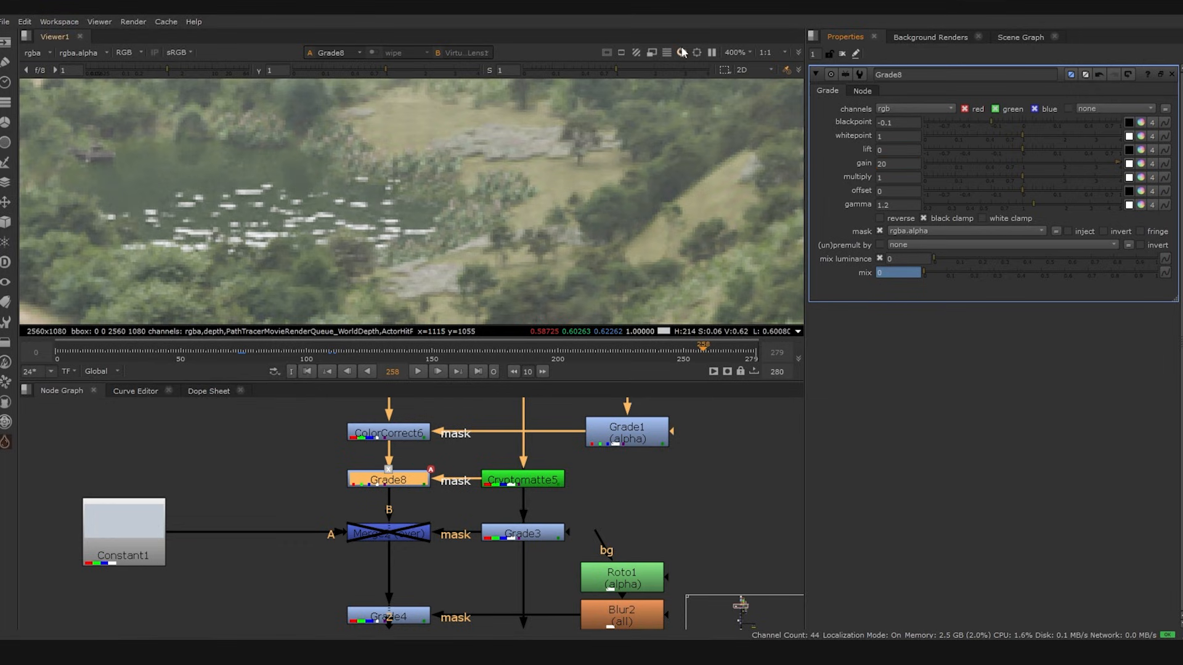
# Refresh the viewer, try a gain of 1.5 on Grade8, and set the gain to 0.51
pyautogui.click(681, 49)
pyautogui.press('-')
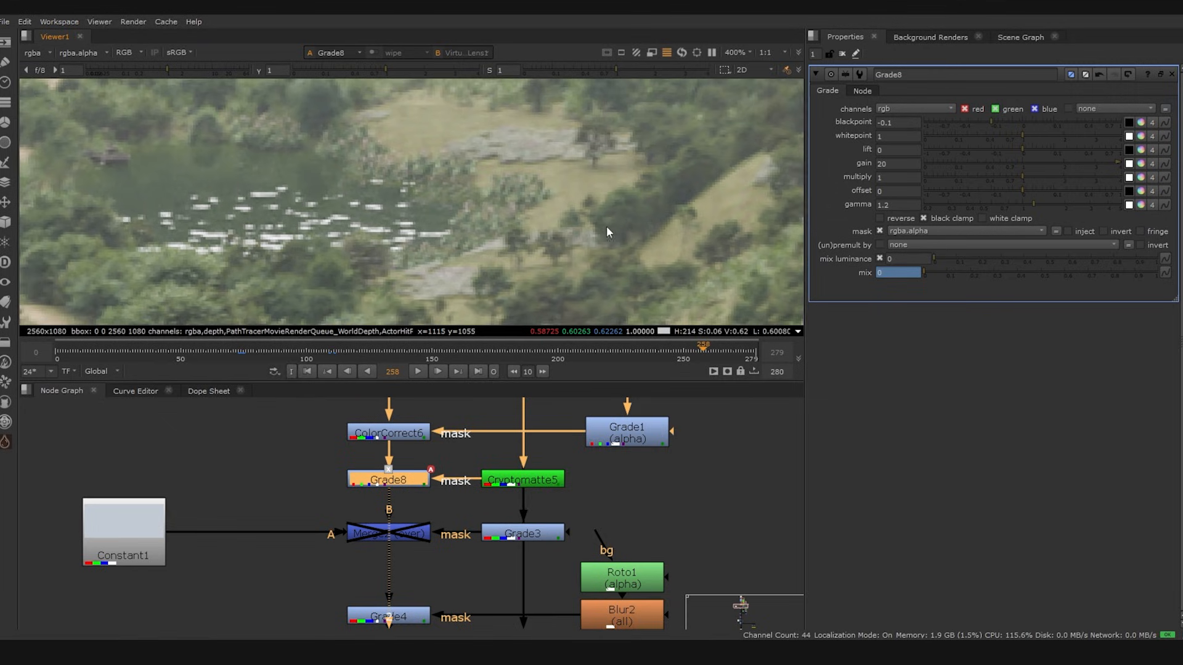
pyautogui.doubleClick(891, 164)
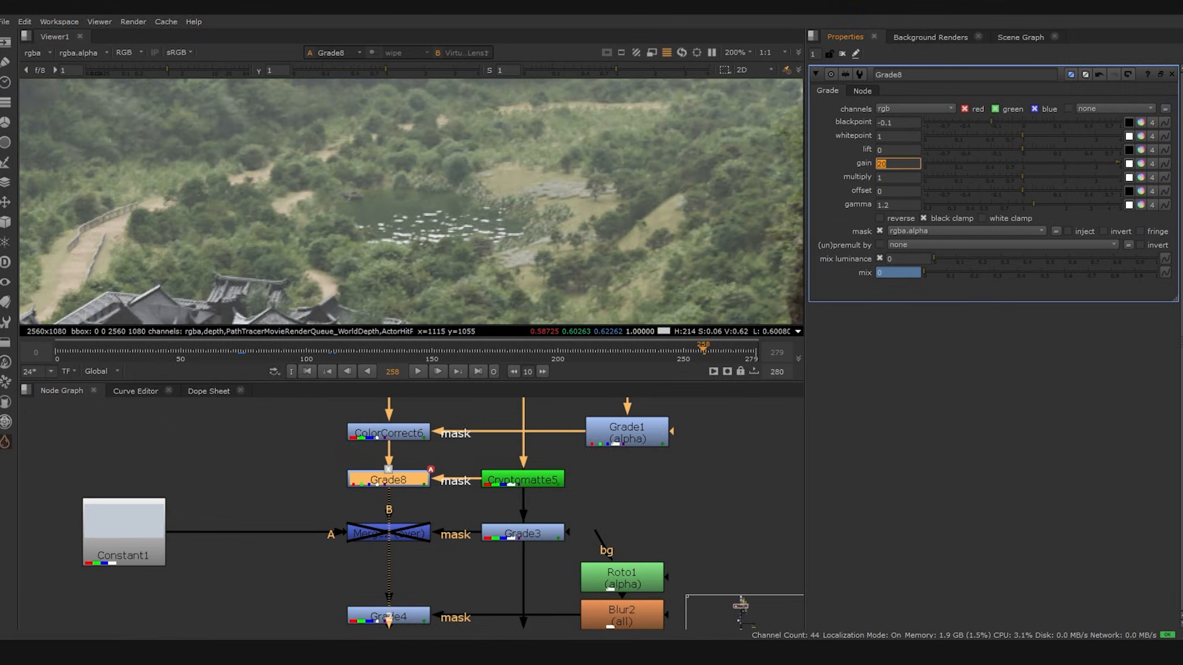
pyautogui.write('1.5')
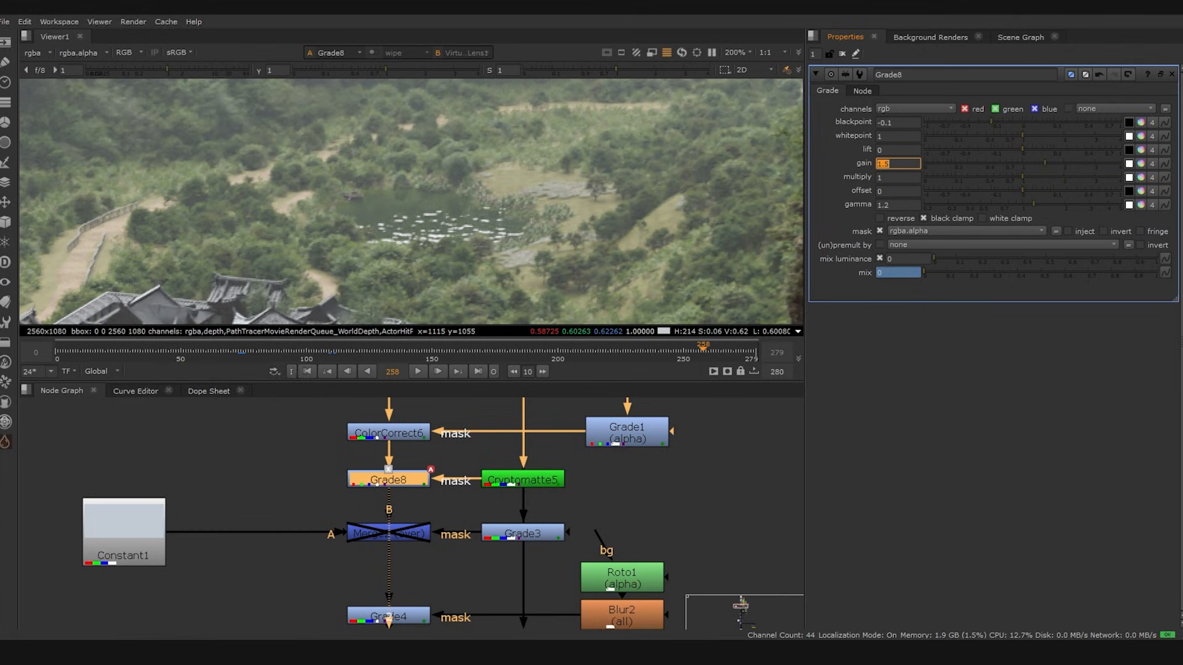
pyautogui.write('0.51')
pyautogui.press('Return')
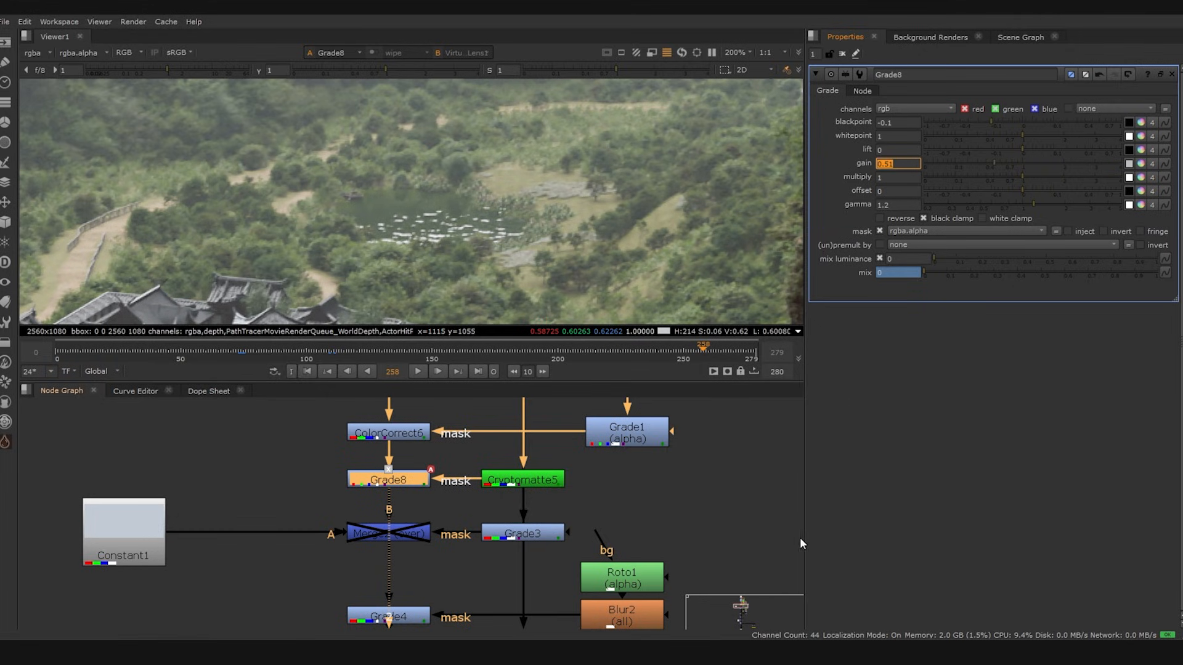
# Clear Cryptomatte5's matte list and pick the flower field beside the pond again as its matte
pyautogui.click(548, 480)
pyautogui.press('2')
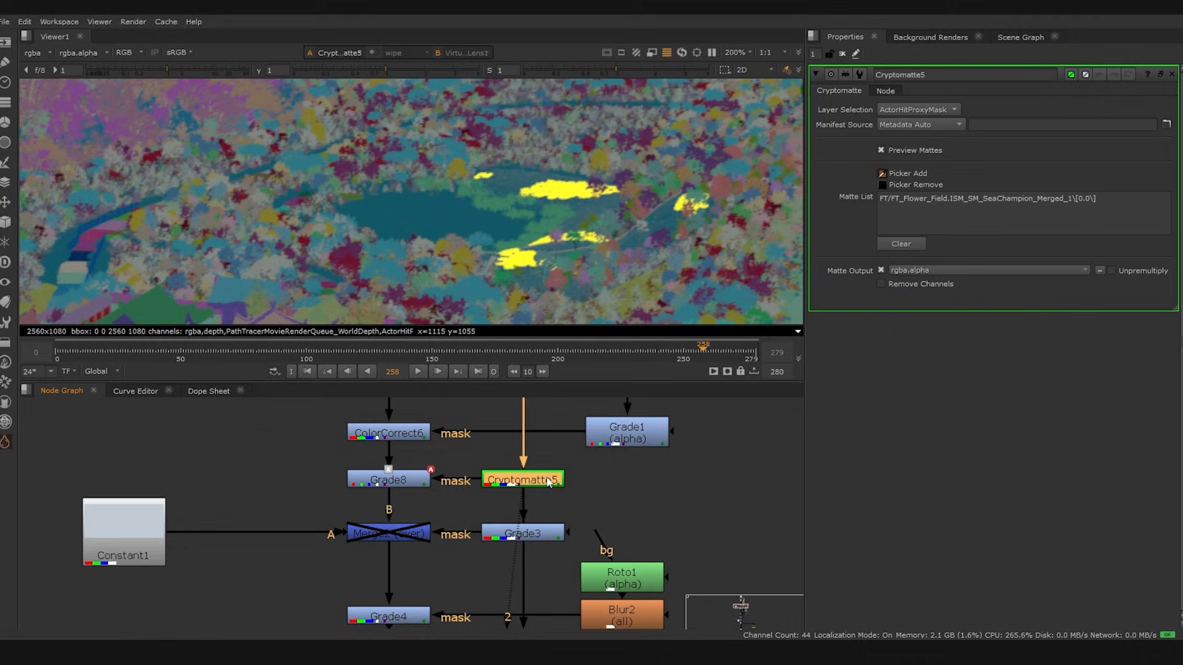
pyautogui.click(920, 244)
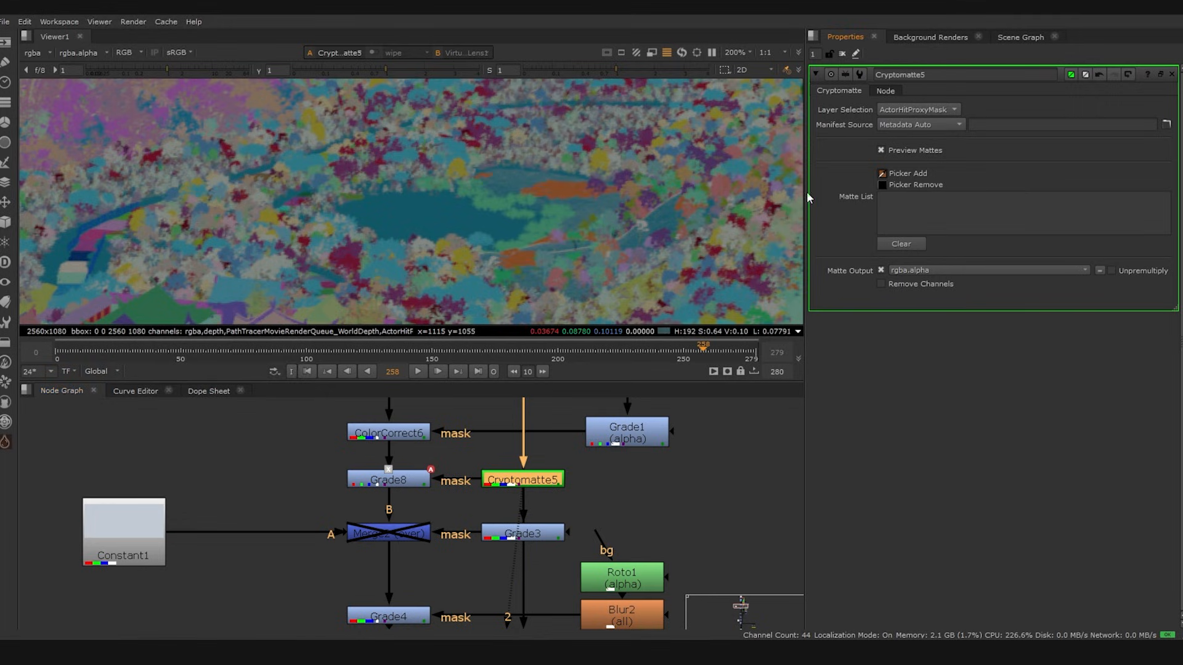
pyautogui.keyDown('ctrl'); pyautogui.click(568, 193); pyautogui.keyUp('ctrl')
# Display Grade8 and pull it out of the node chain between ColorCorrect6 and the disabled Merge
pyautogui.click(411, 476)
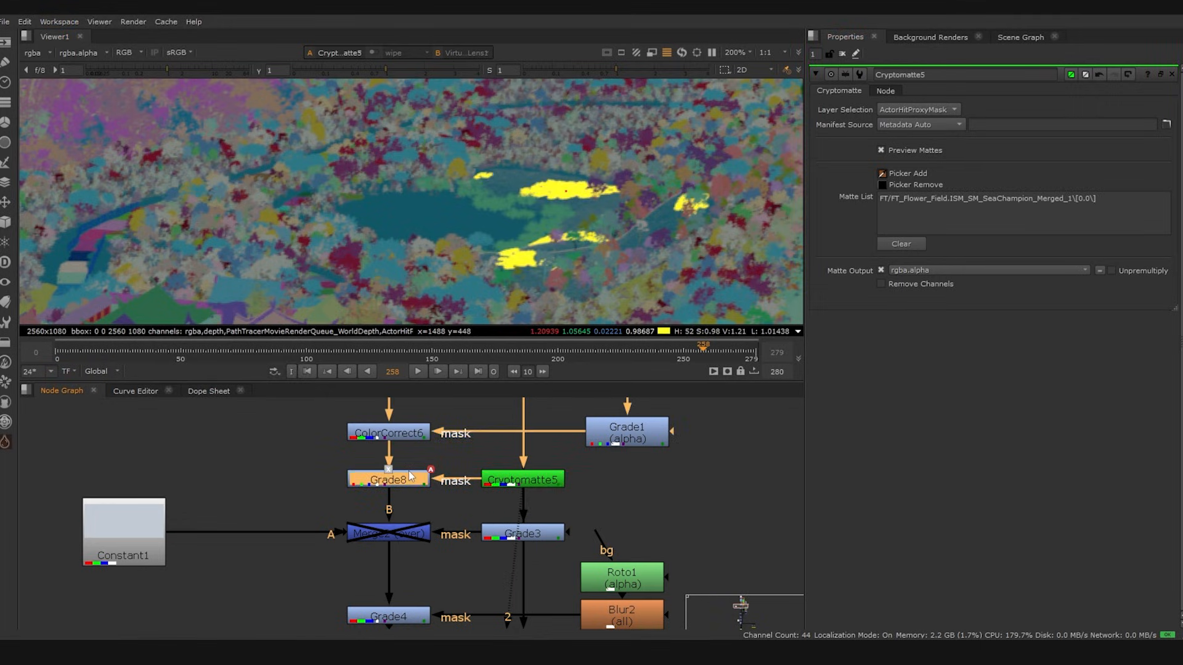
pyautogui.press('1')
pyautogui.press('x')
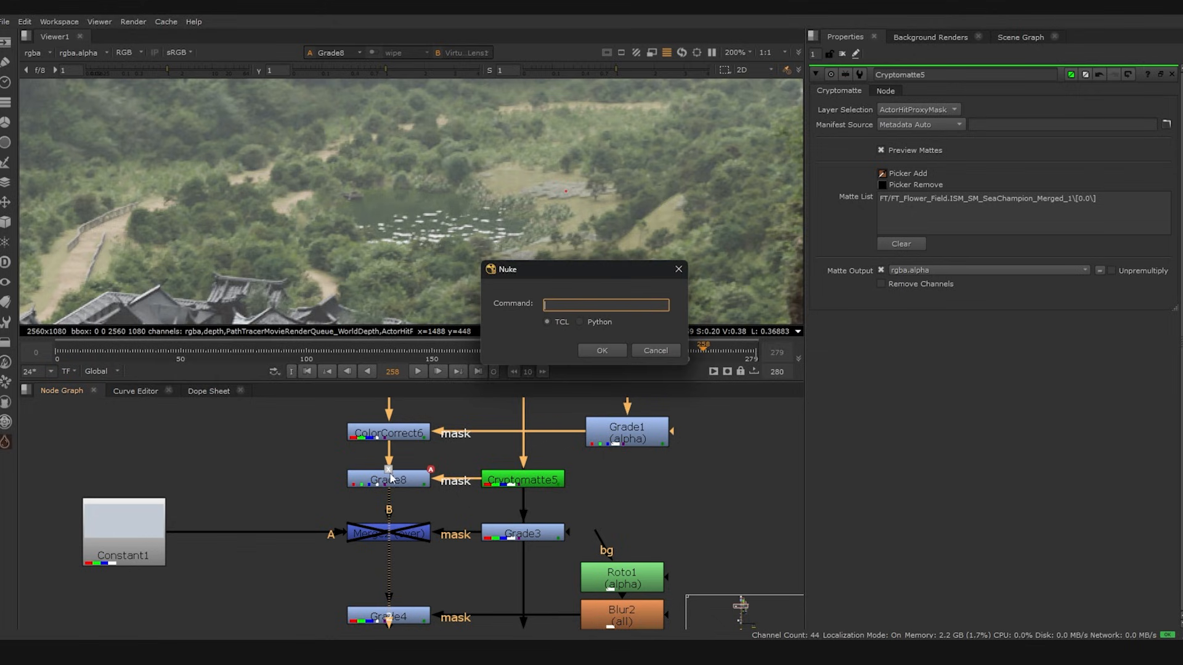
pyautogui.click(655, 350)
pyautogui.moveTo(389, 485); pyautogui.dragTo(249, 475)
# Insert a new Grade node after ColorCorrect6 and connect its mask input to Cryptomatte5
pyautogui.click(387, 436)
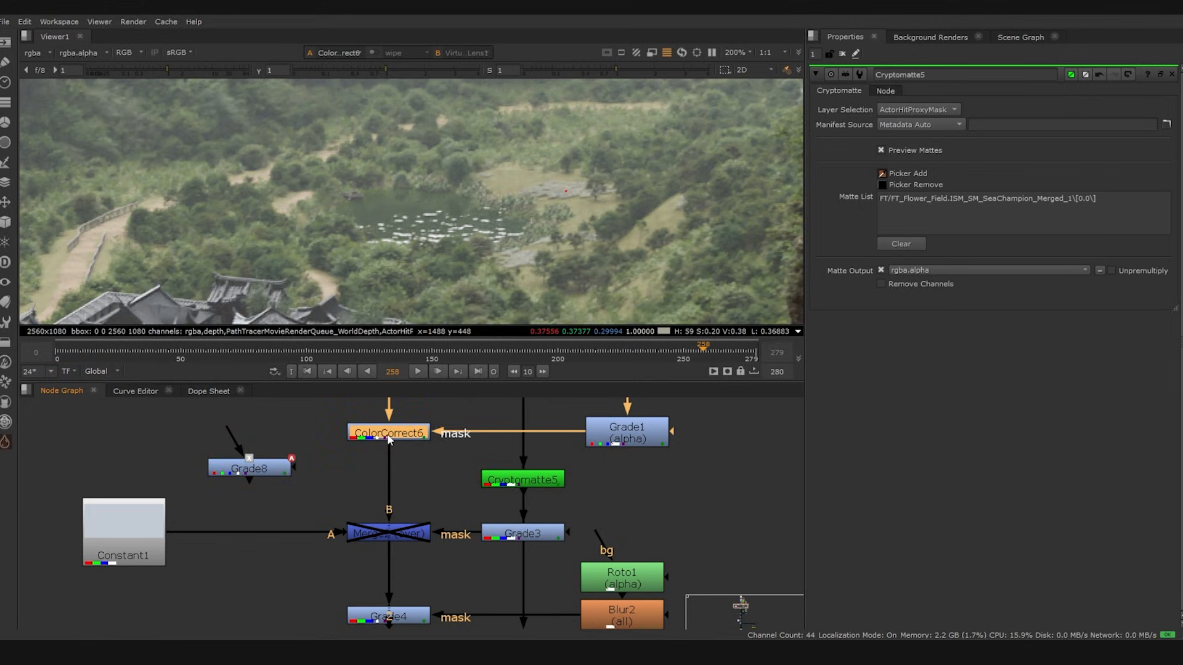
pyautogui.press('g')
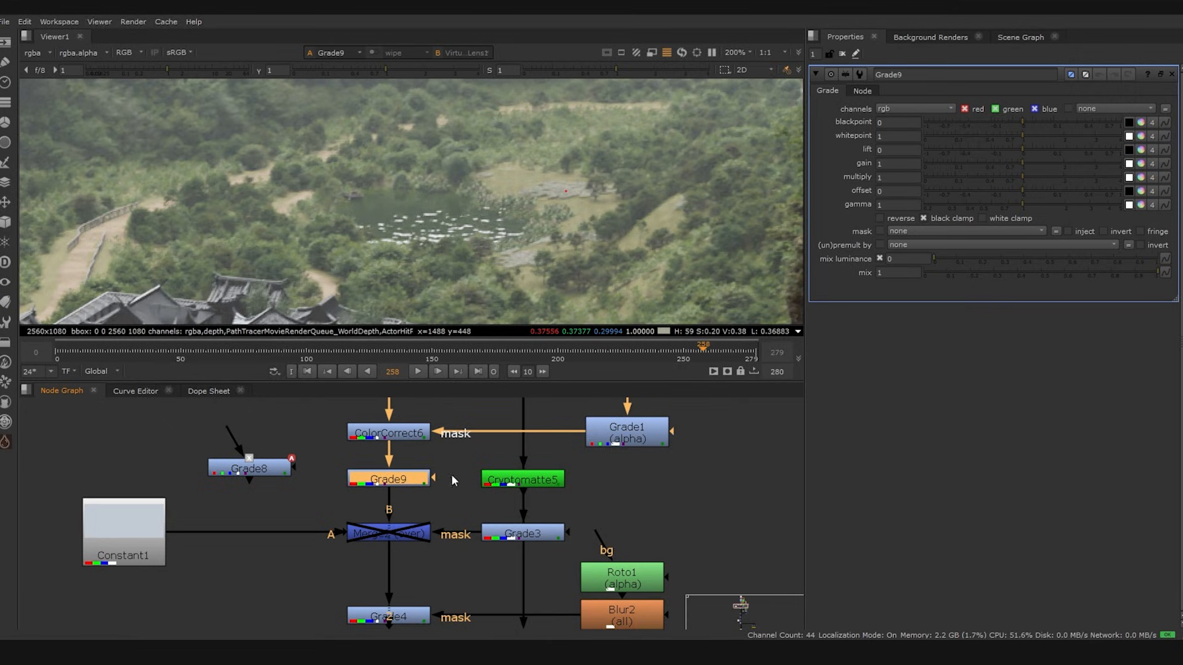
pyautogui.moveTo(434, 478); pyautogui.dragTo(522, 479)
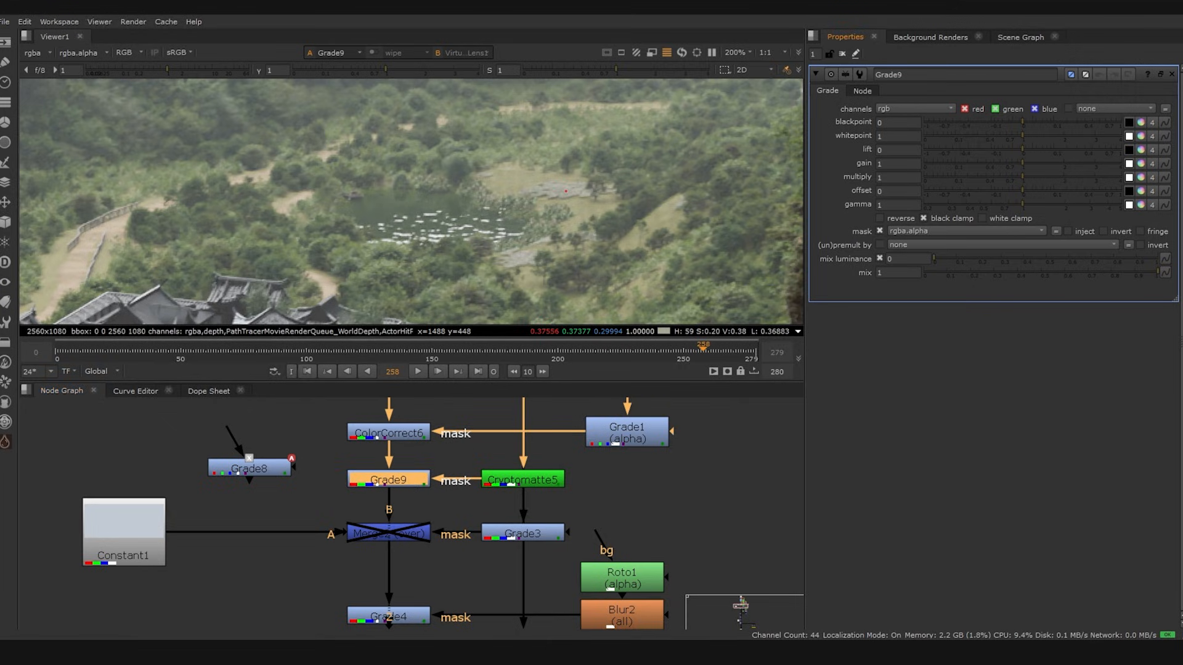
# Set Grade9's blackpoint to -0.1, gamma to 1.2 and gain to 0.541
pyautogui.click(905, 122)
pyautogui.press('Down')
pyautogui.click(902, 205)
pyautogui.press('Up')
pyautogui.press('Up')
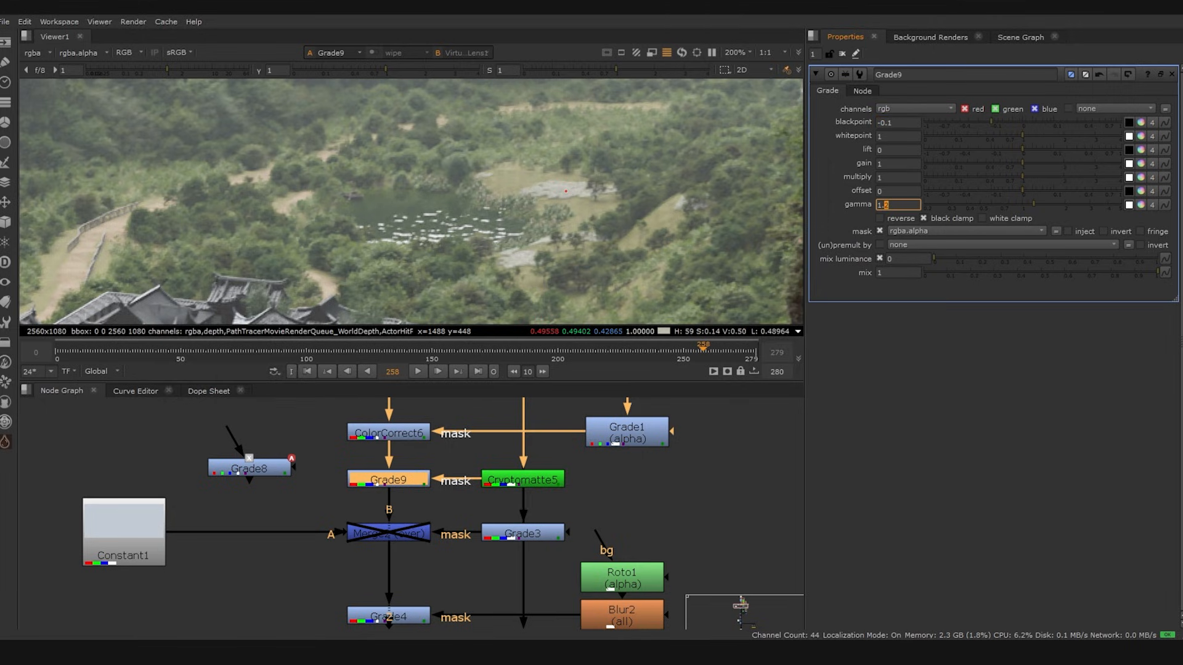
pyautogui.click(902, 164)
pyautogui.write('.541')
pyautogui.press('Return')
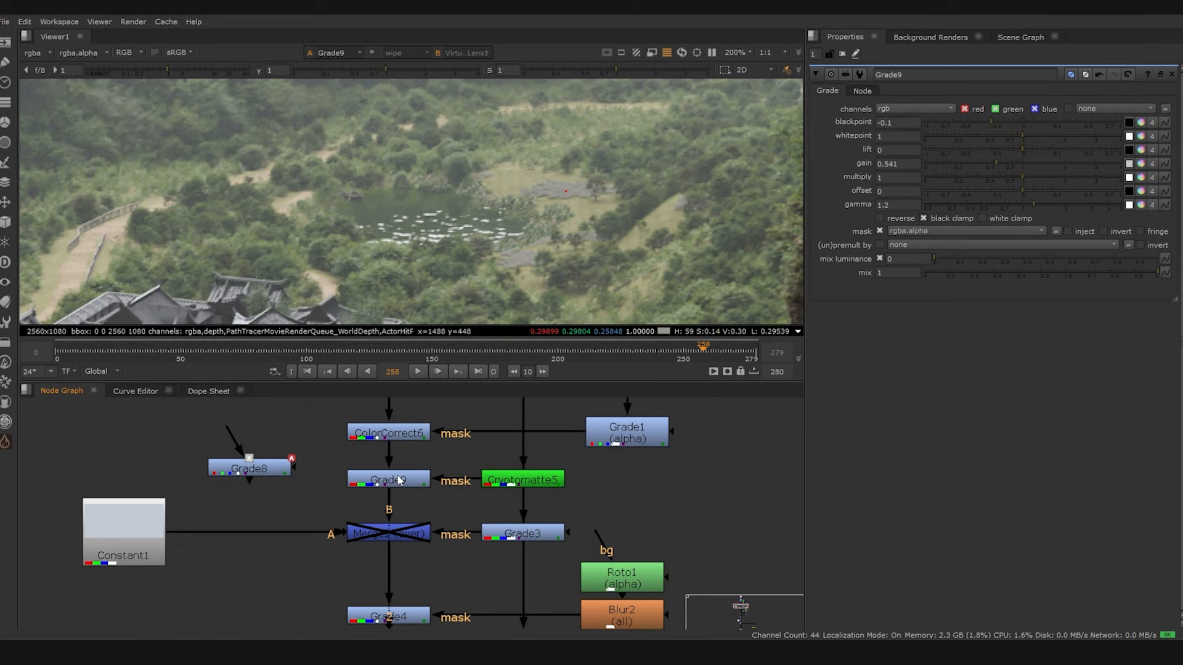
# Toggle Grade9 off and on to compare its effect on the flower field by the pond and the wider valley
pyautogui.press('d')
pyautogui.press('d')
pyautogui.press('d')
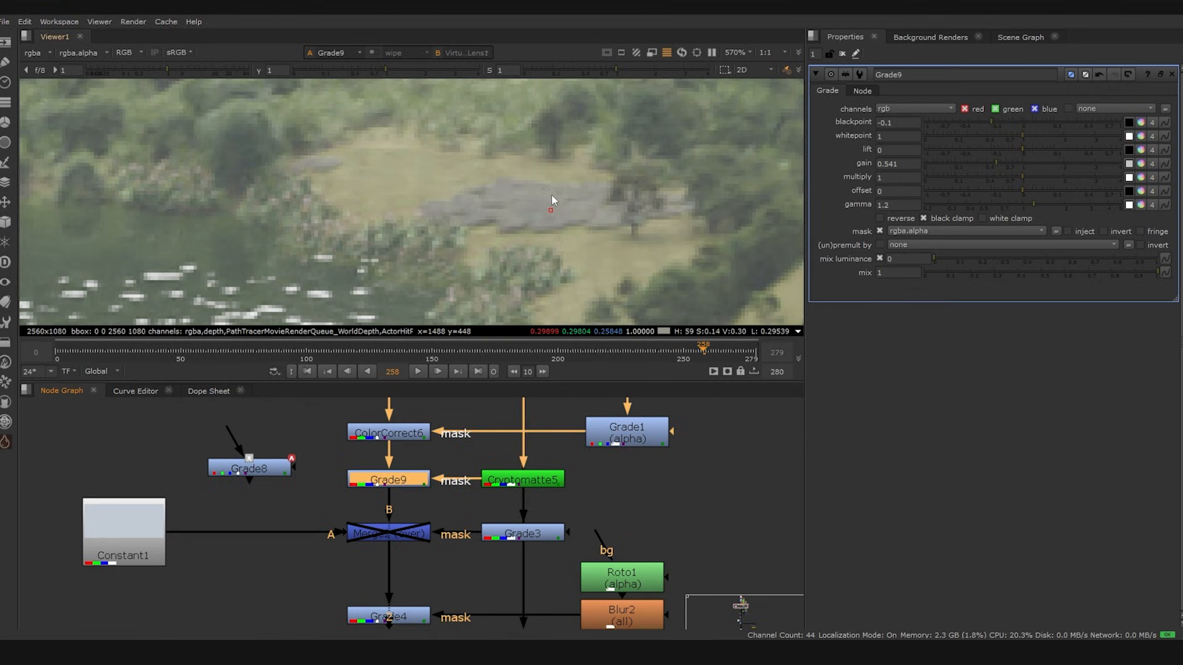
pyautogui.scroll(-4, 610, 154)
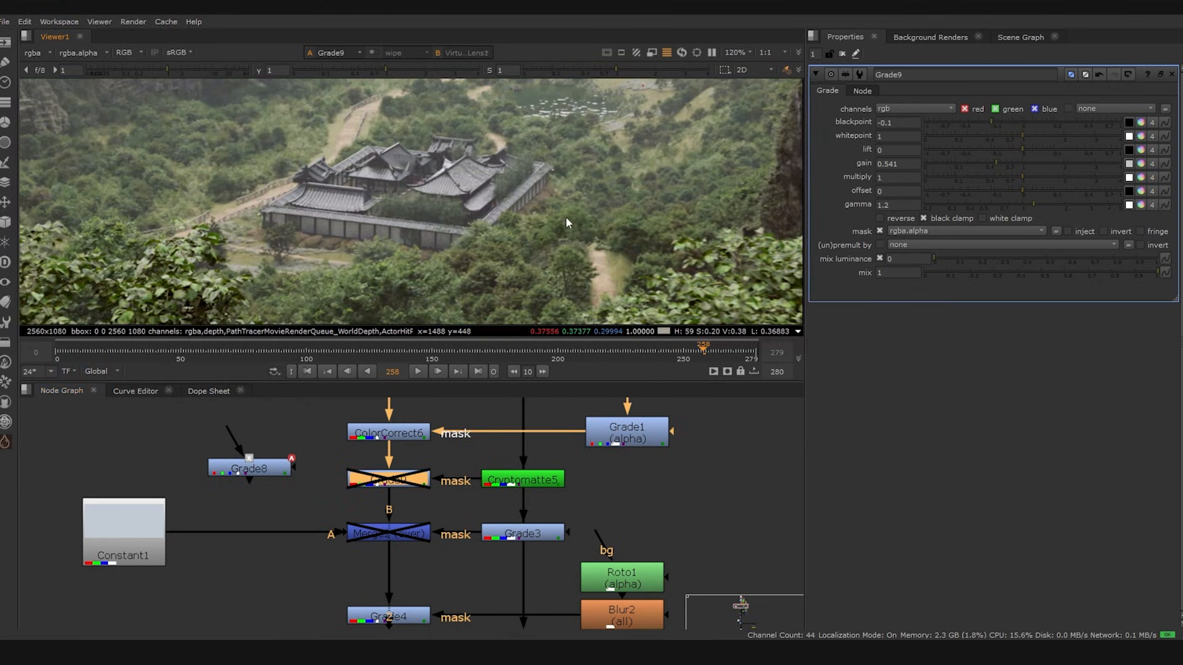
pyautogui.press('d')
pyautogui.press('d')
pyautogui.press('d')
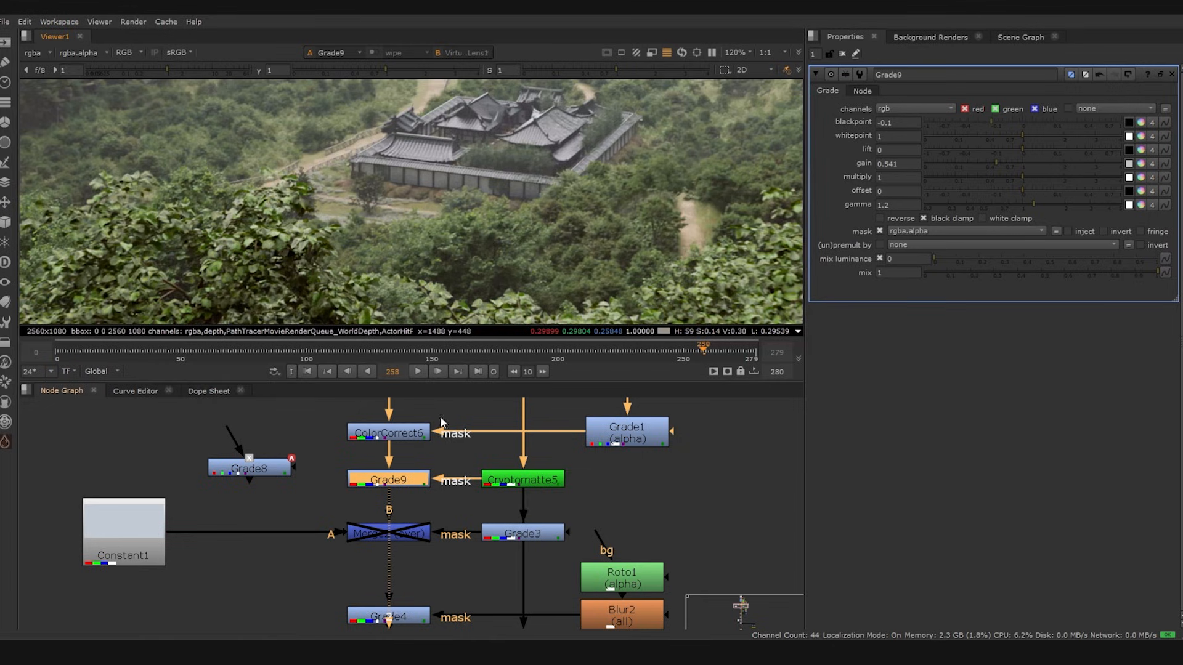
pyautogui.scroll(-5, 583, 145)
pyautogui.moveTo(586, 146); pyautogui.dragTo(534, 209, button='middle')
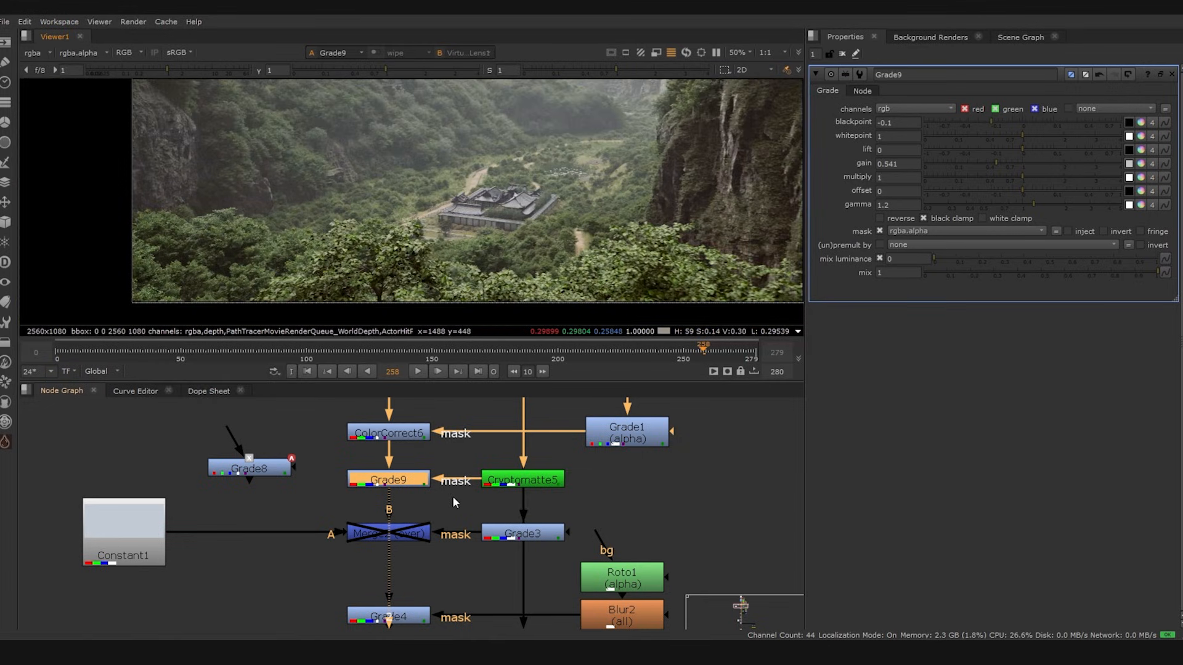
# Display Cryptomatte5 with its properties and add the flower field in front of the temple wall to its matte list
pyautogui.click(542, 478)
pyautogui.press('1')
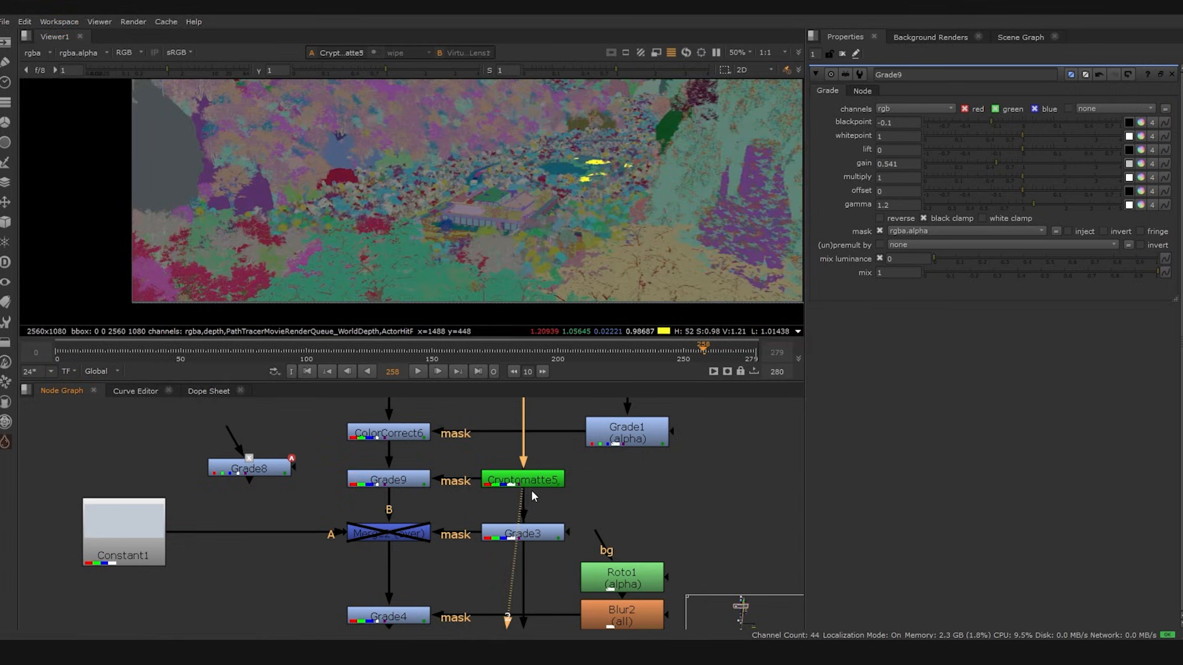
pyautogui.doubleClick(539, 482)
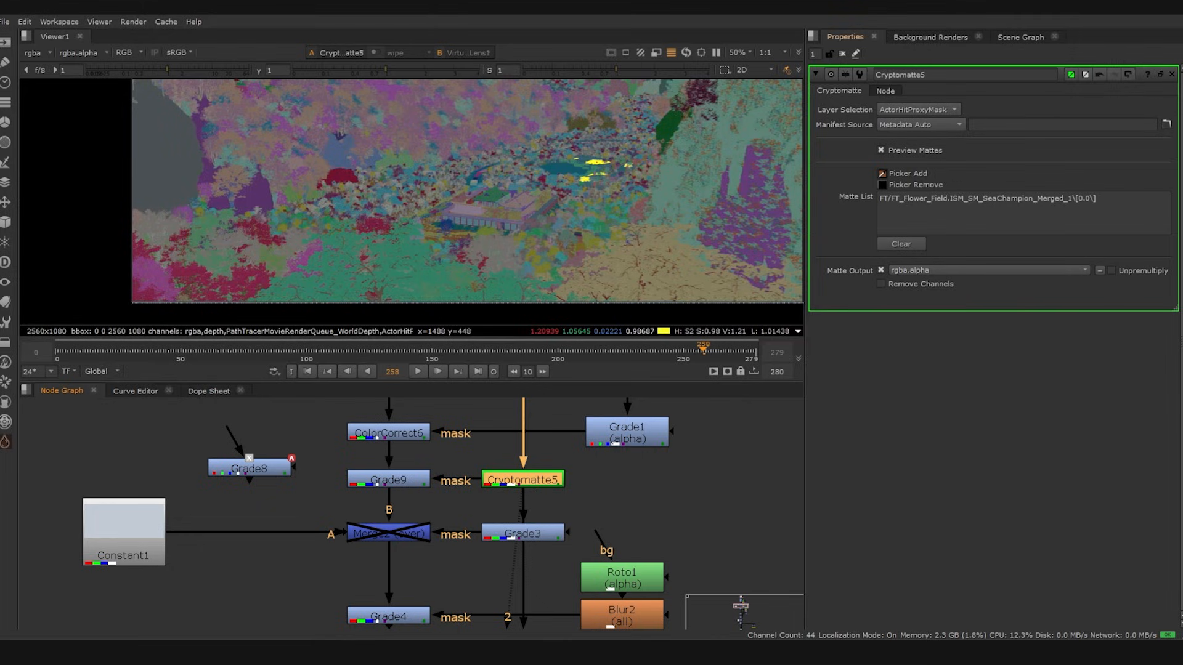
pyautogui.scroll(5, 442, 238)
pyautogui.keyDown('ctrl'); pyautogui.click(405, 243); pyautogui.keyUp('ctrl')
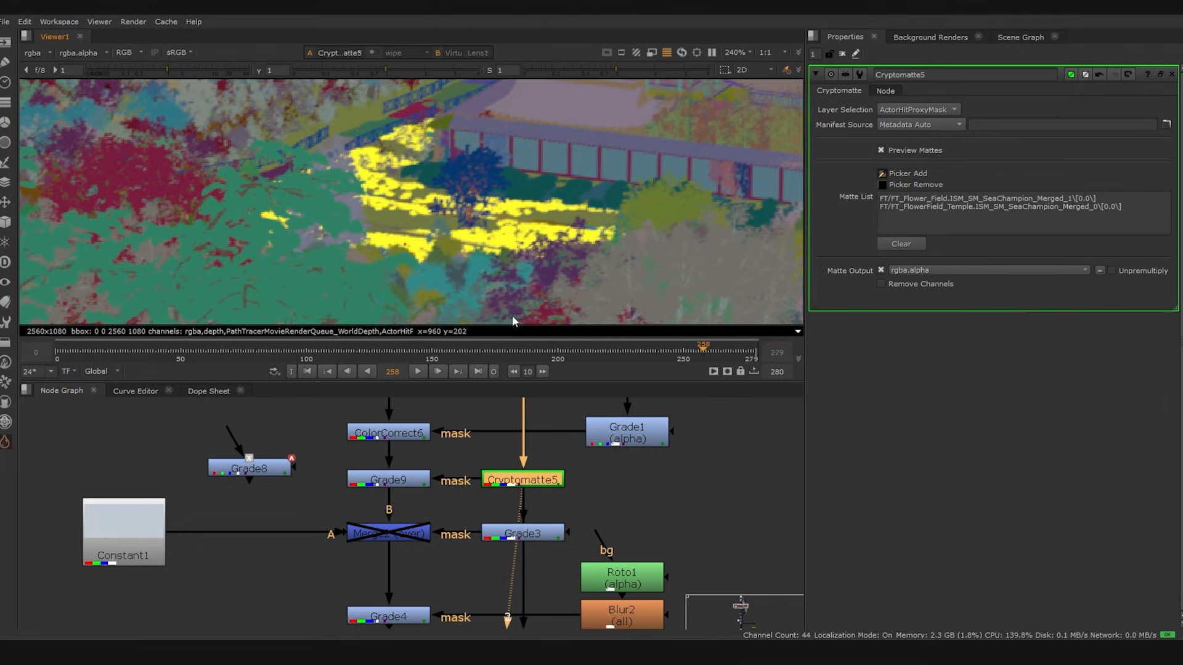
# Display Grade9 over the full frame and toggle it to check its effect around the temple and pond
pyautogui.click(554, 439)
pyautogui.click(398, 486)
pyautogui.press('1')
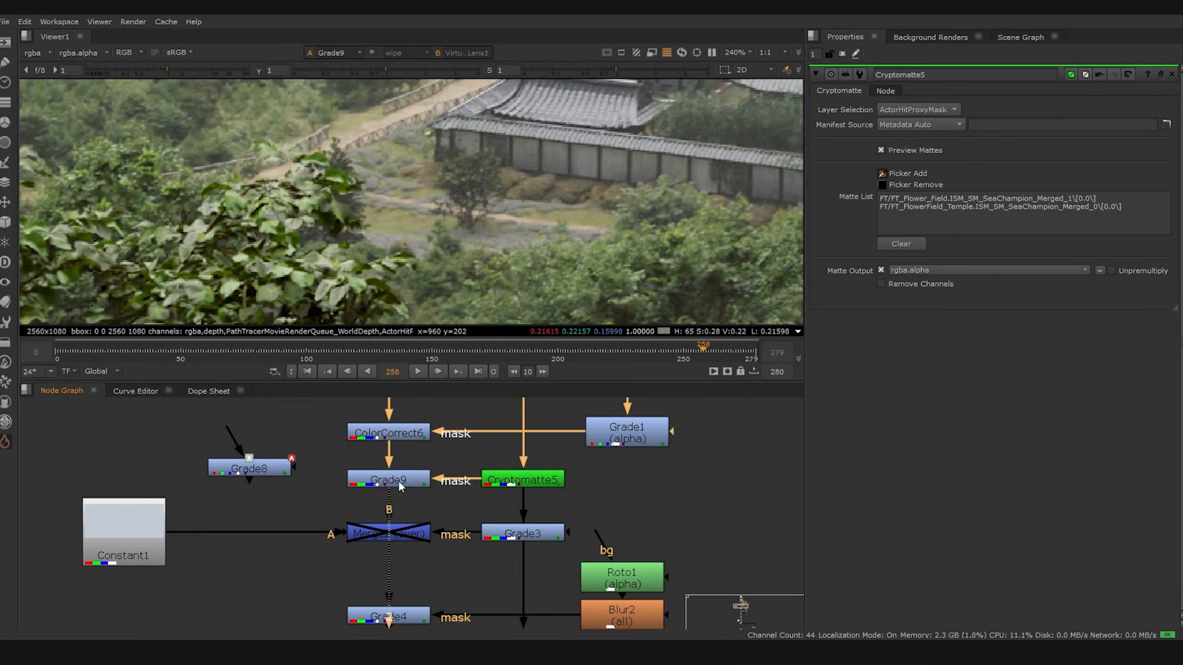
pyautogui.click(398, 480)
pyautogui.press('f')
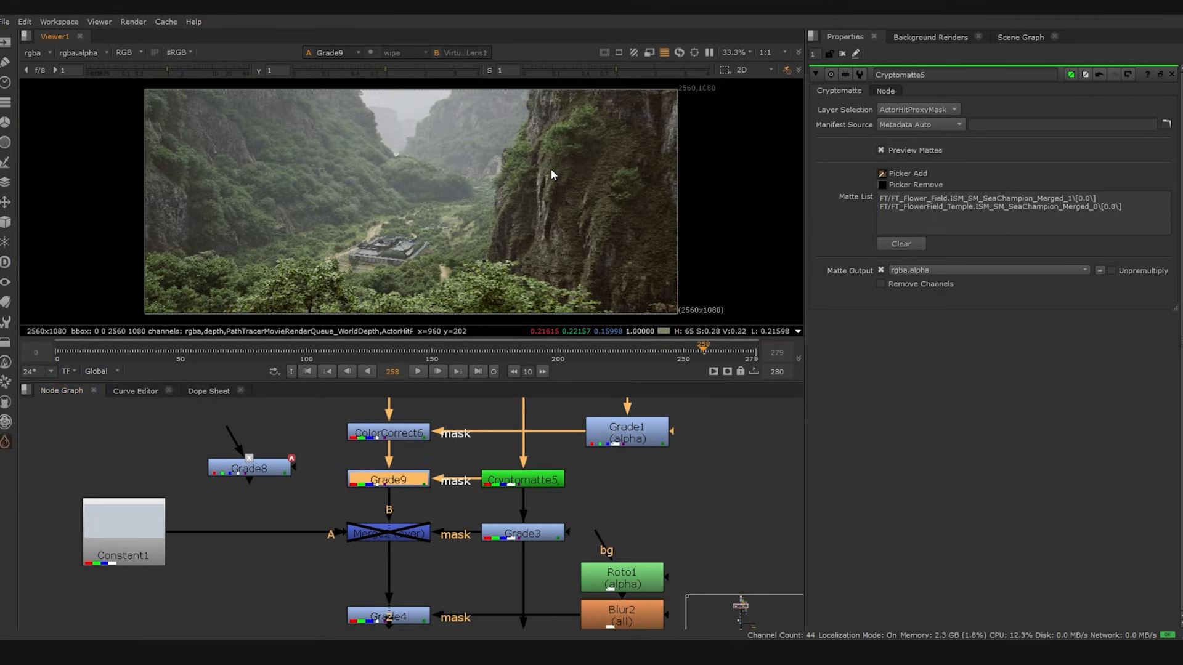
pyautogui.press('d')
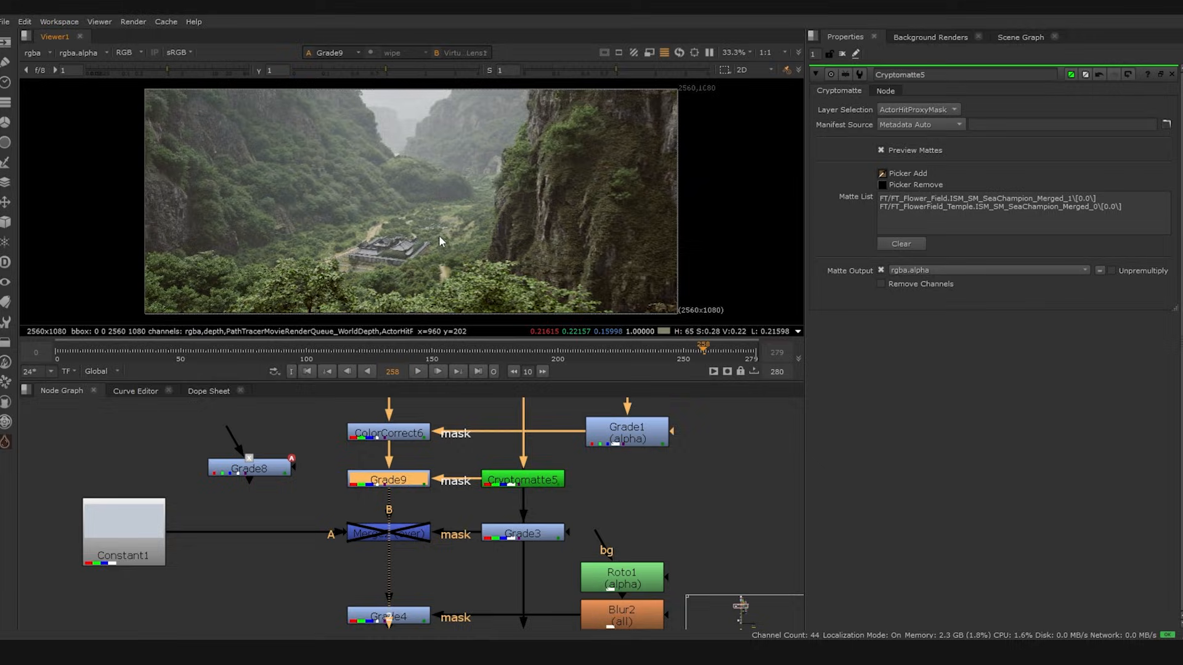
pyautogui.scroll(8, 464, 219)
pyautogui.scroll(-2, 531, 221)
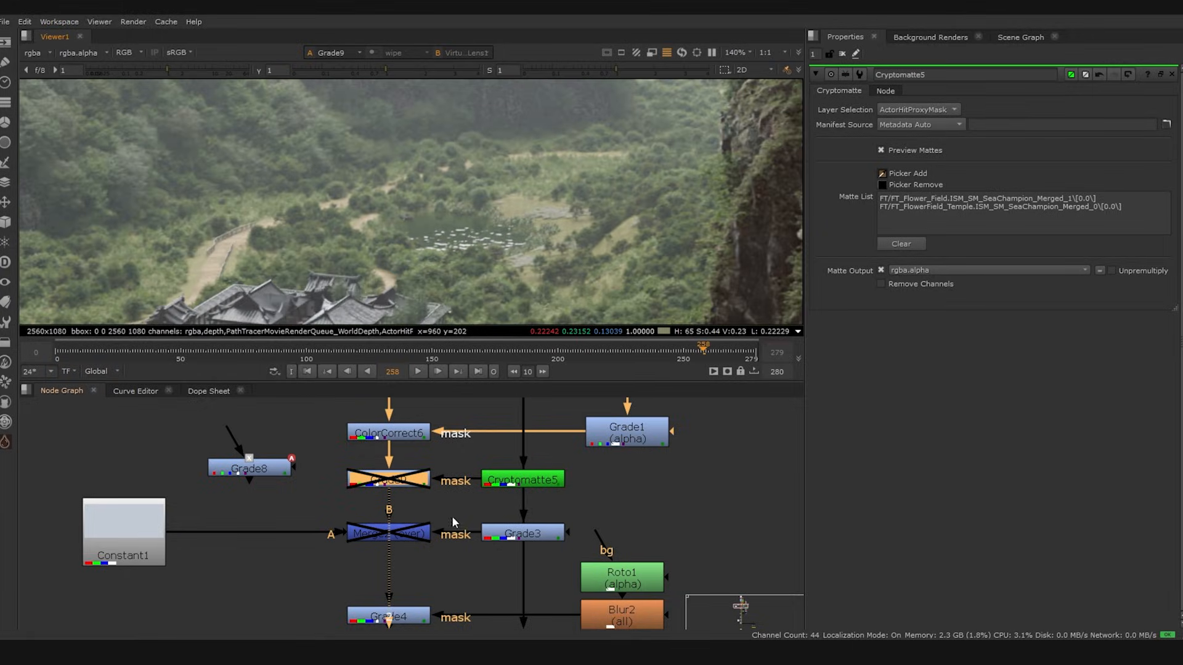
# Display Grade4 over the full frame, open its properties, and toggle it to check its effect on the cliff
pyautogui.scroll(-3, 452, 516)
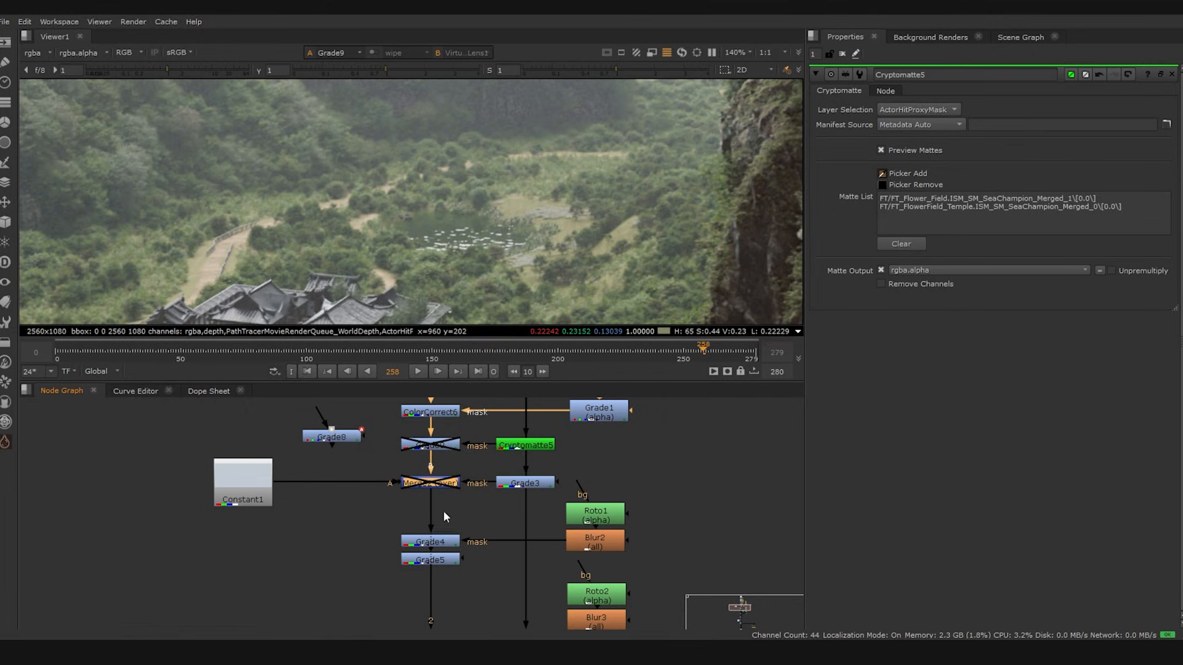
pyautogui.moveTo(462, 546); pyautogui.dragTo(479, 500, button='middle')
pyautogui.doubleClick(462, 498)
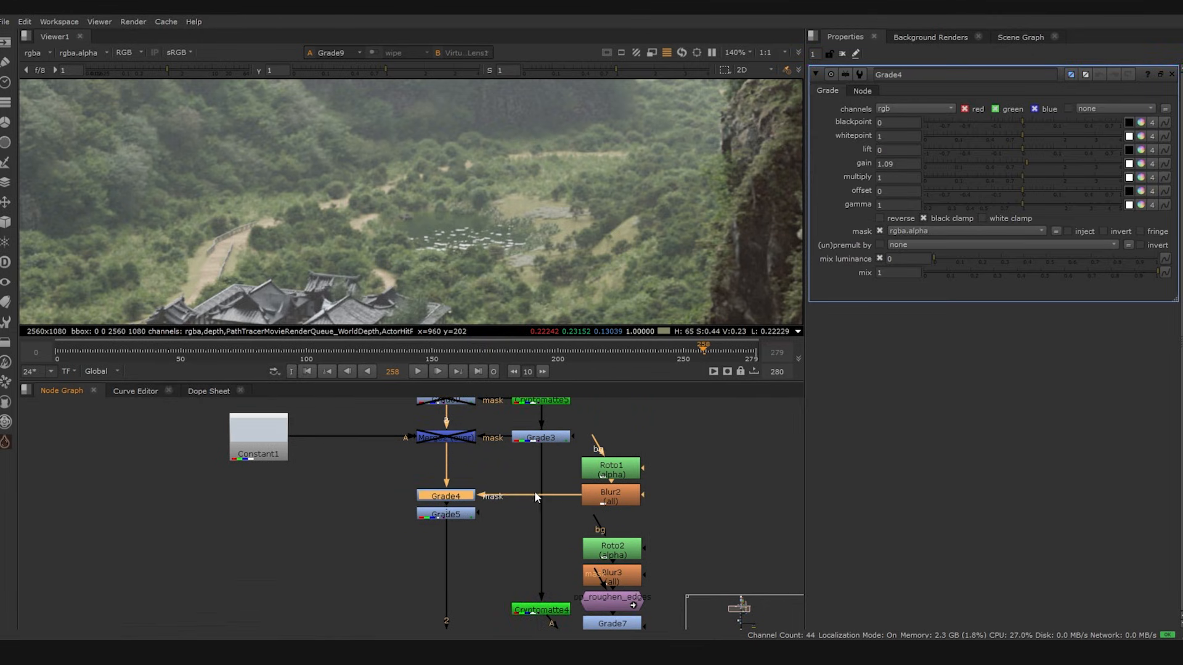
pyautogui.press('1')
pyautogui.press('f')
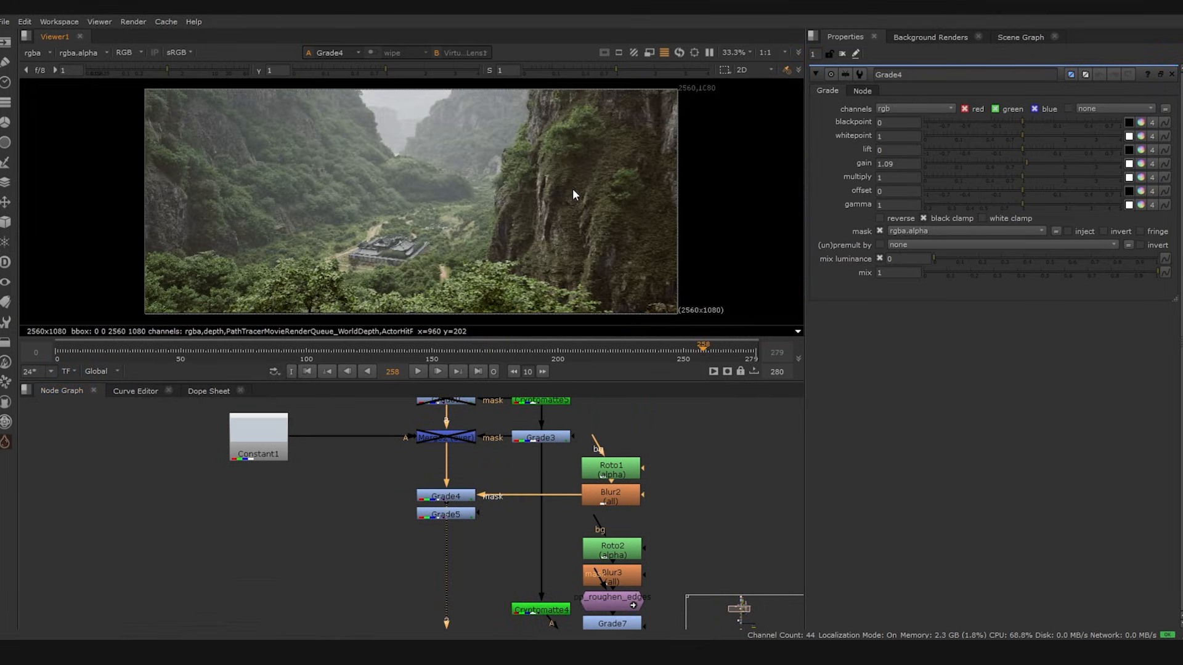
pyautogui.press('d')
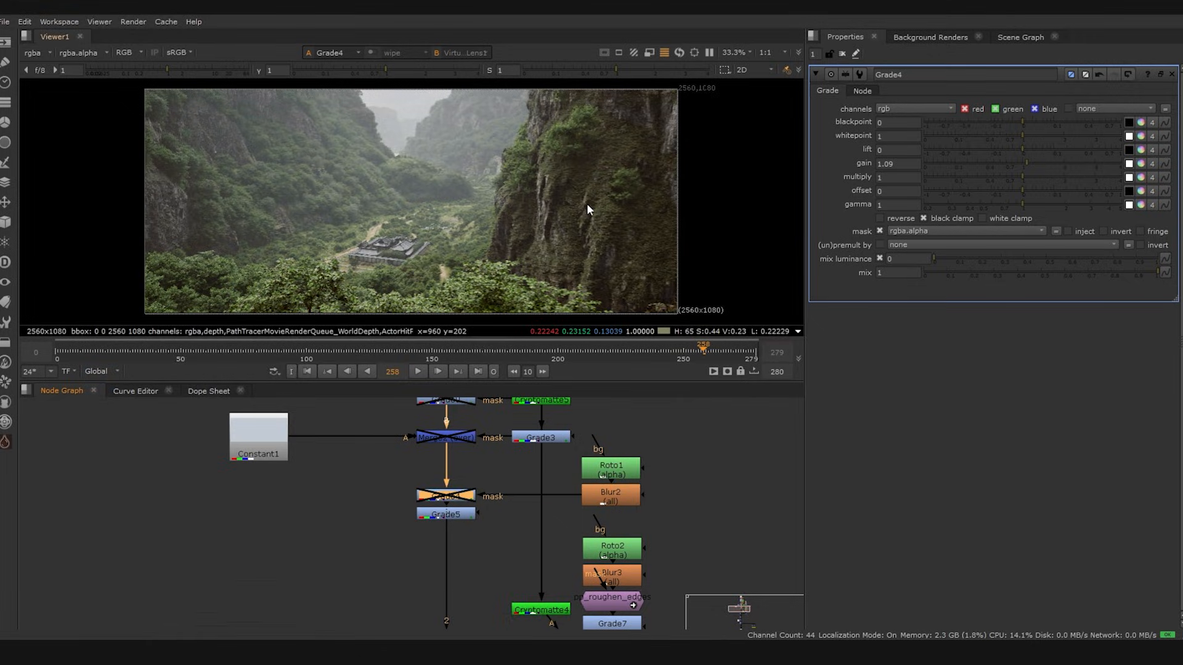
# Display Roto1, open its properties, and scrub back to frame 165 to examine how its Bezier shape is animated
pyautogui.click(605, 479)
pyautogui.press('1')
pyautogui.doubleClick(606, 479)
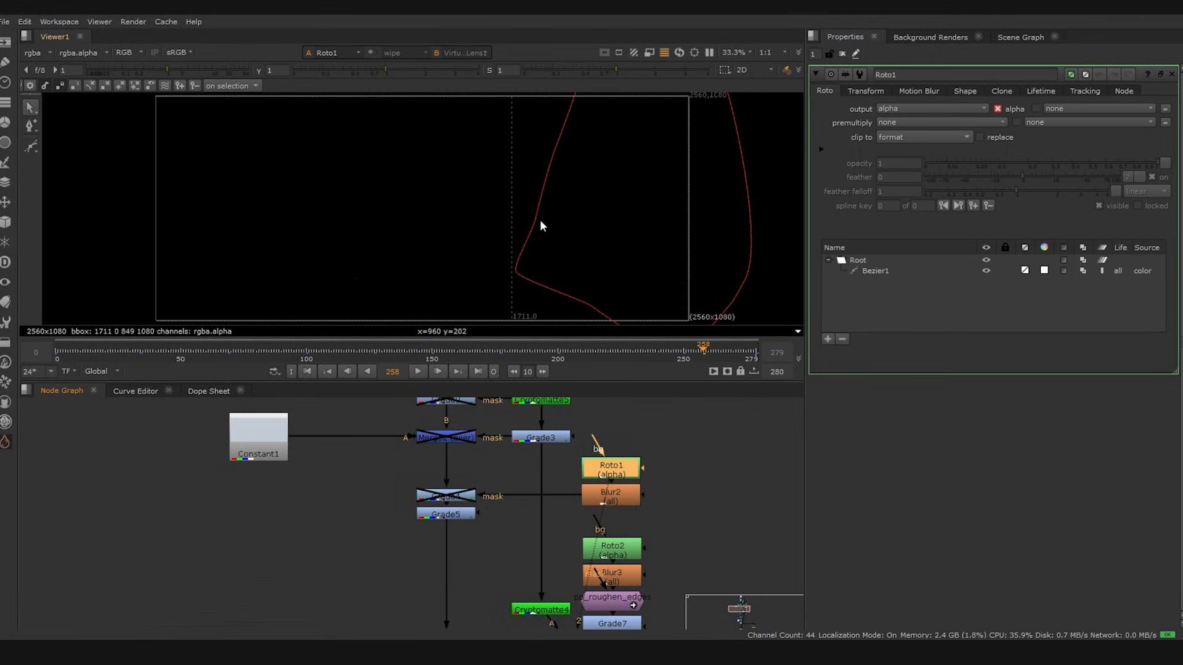
pyautogui.scroll(-2, 540, 225)
pyautogui.moveTo(703, 350); pyautogui.dragTo(470, 388)
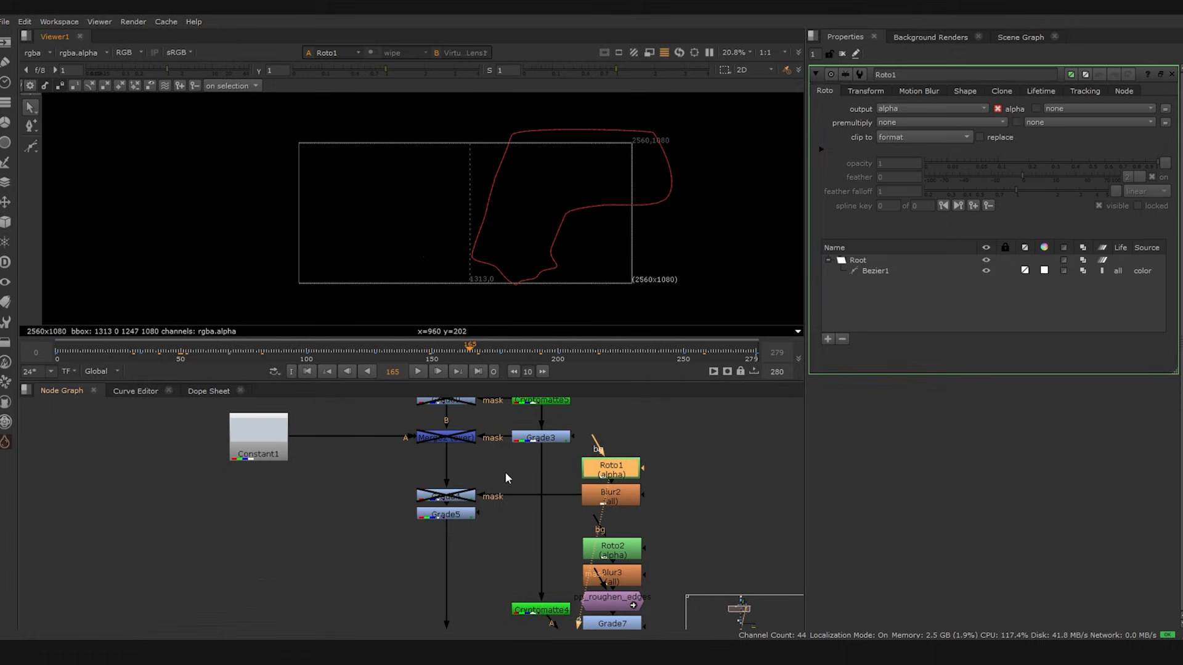
# Display Grade4 in the viewer and scrub back to frame 42 to examine the cliff the roto shape covers
pyautogui.click(505, 476)
pyautogui.press('1')
pyautogui.click(456, 496)
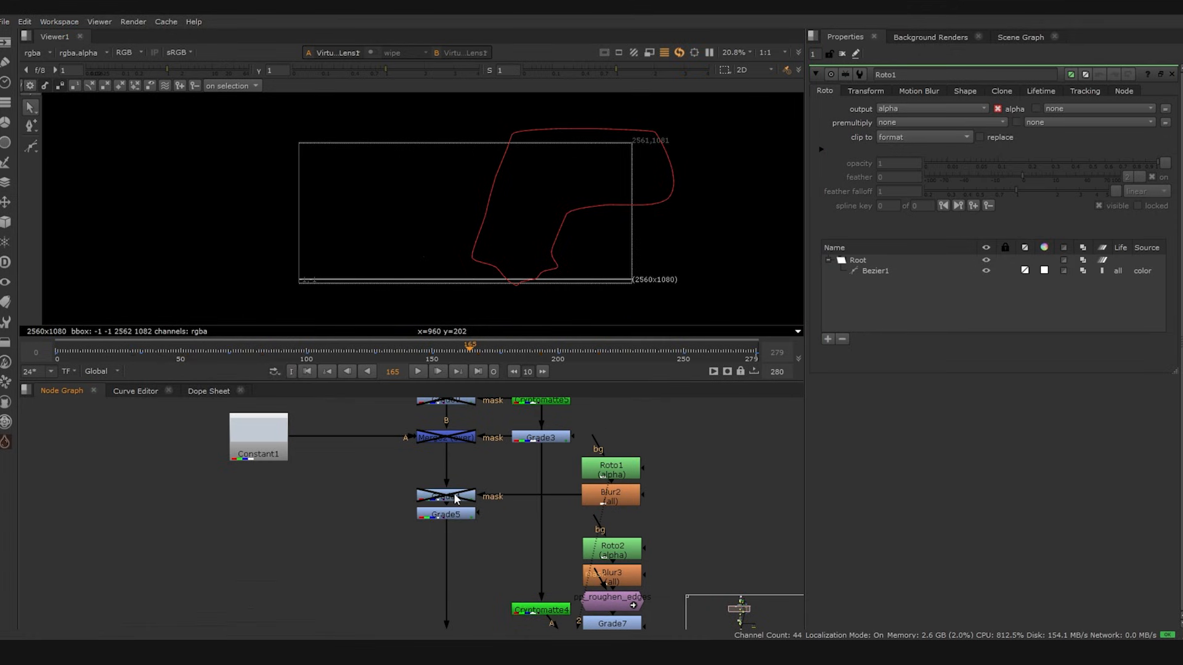
pyautogui.press('2')
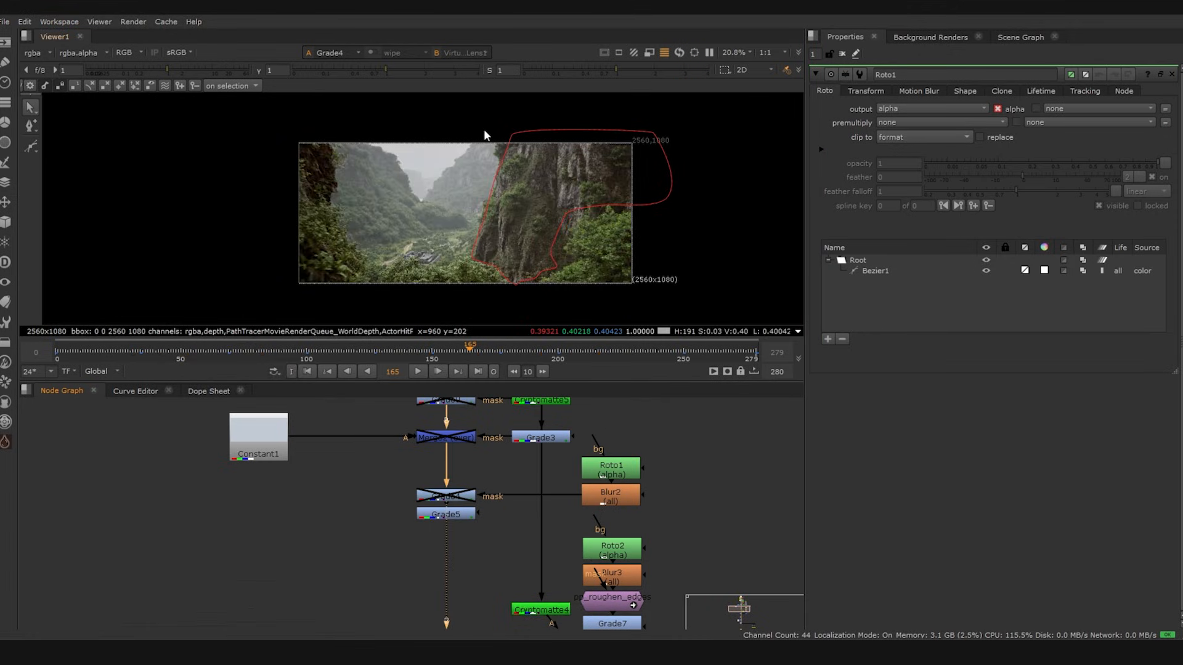
pyautogui.moveTo(333, 349); pyautogui.dragTo(161, 353)
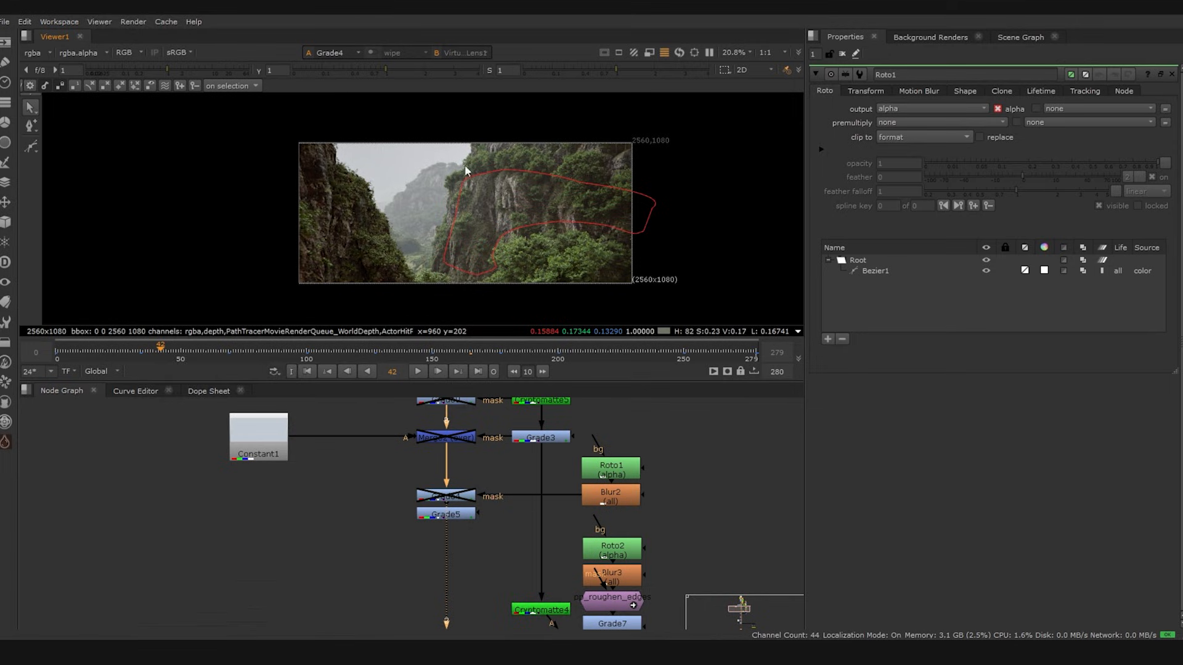
# Open Grade4's properties, re-enable the node, and toggle it to compare its effect on the cliff
pyautogui.moveTo(487, 463); pyautogui.dragTo(476, 472, button='middle')
pyautogui.click(447, 505)
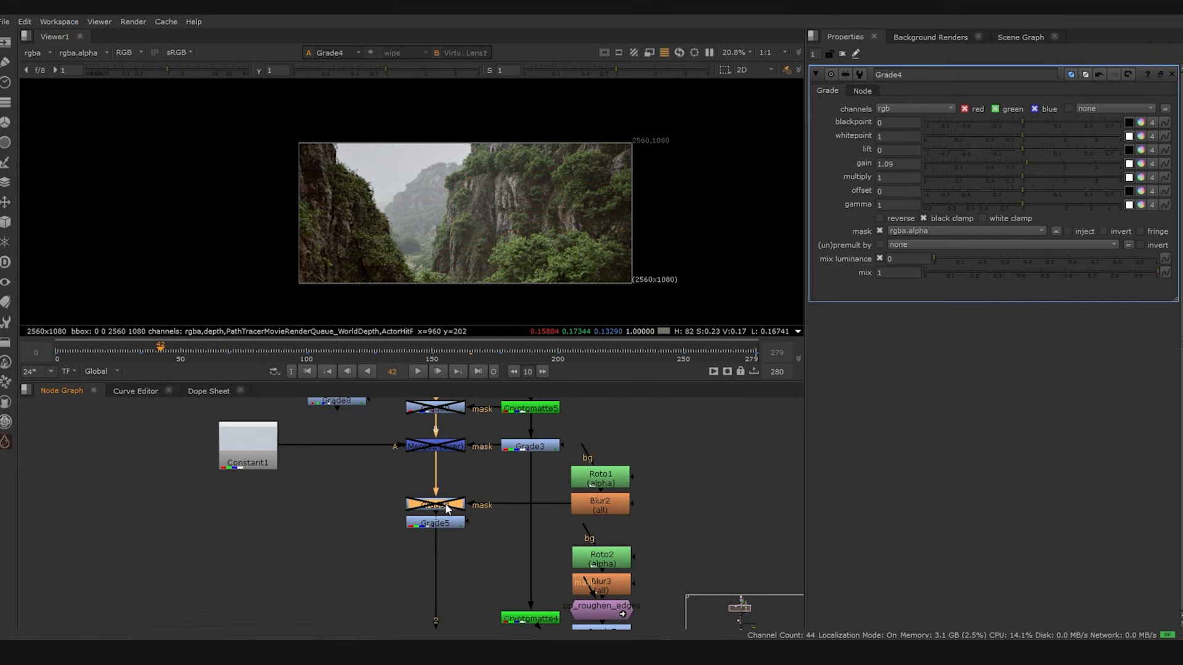
pyautogui.press('d')
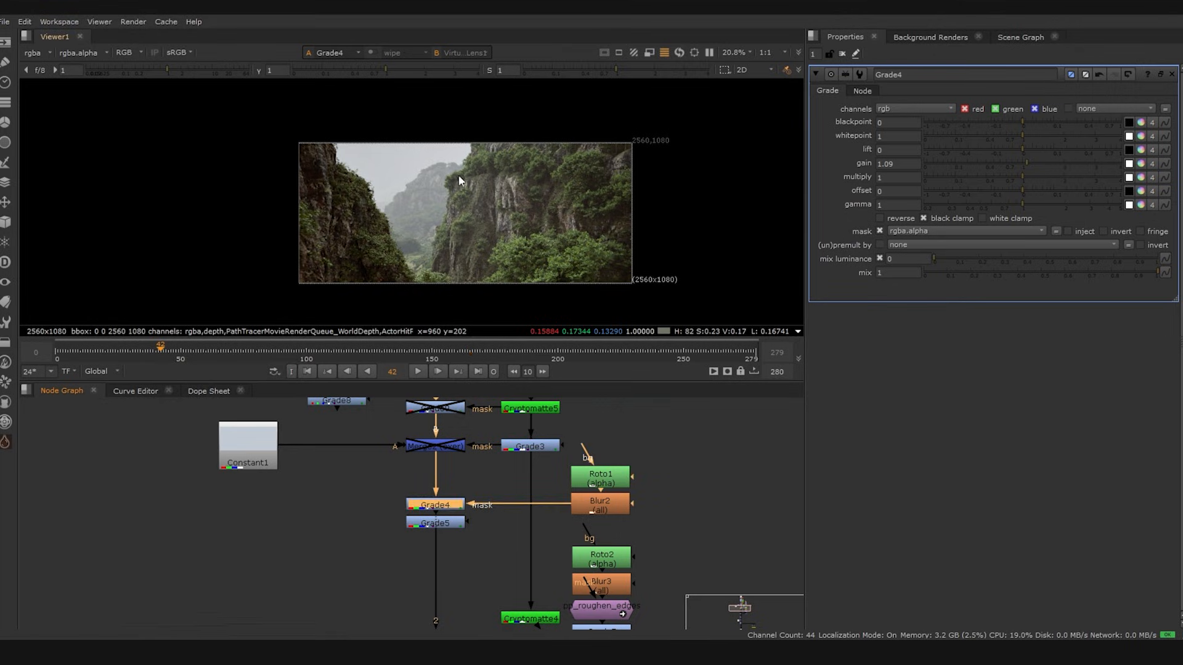
pyautogui.press('d')
pyautogui.press('d')
pyautogui.press('d')
pyautogui.press('d')
# Open Grade5's properties and display its output in the viewer
pyautogui.doubleClick(447, 523)
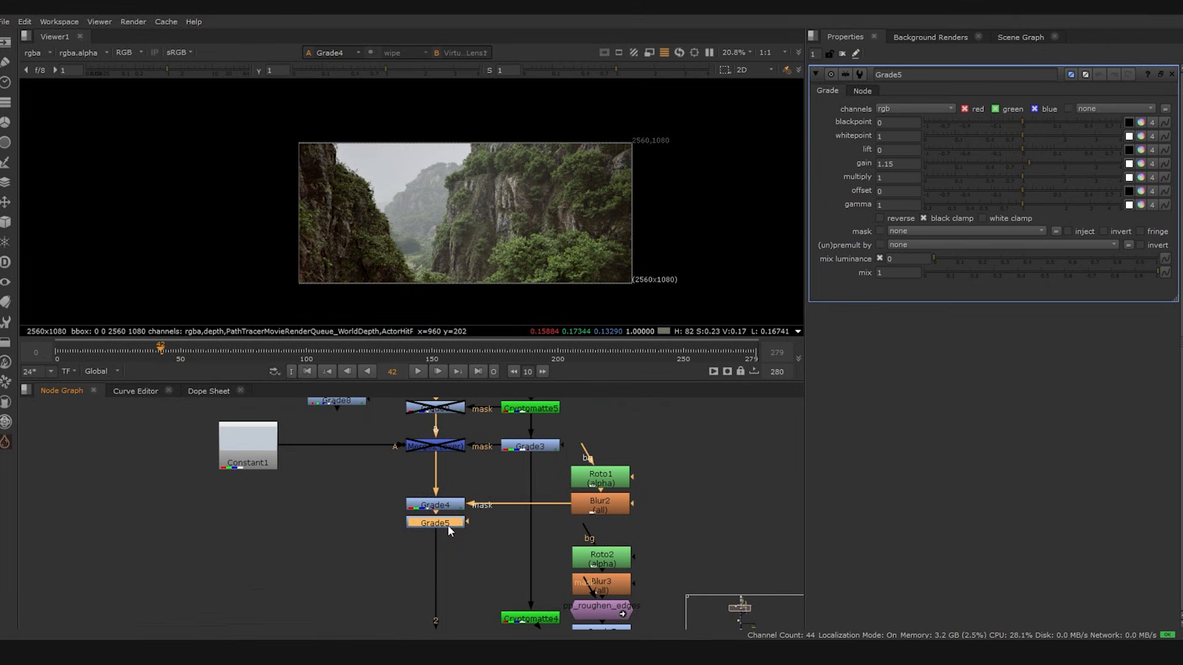
pyautogui.press('1')
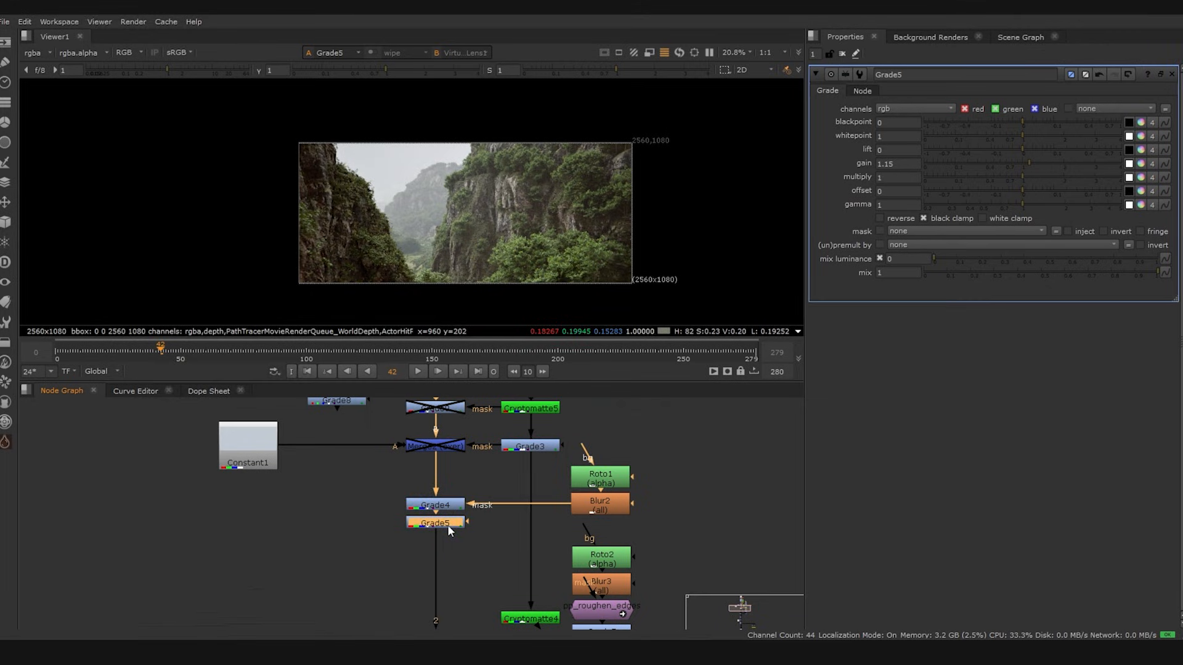
# Display Merge3's alpha channel close up to examine the combined mask that feeds Grade6
pyautogui.scroll(-3, 475, 551)
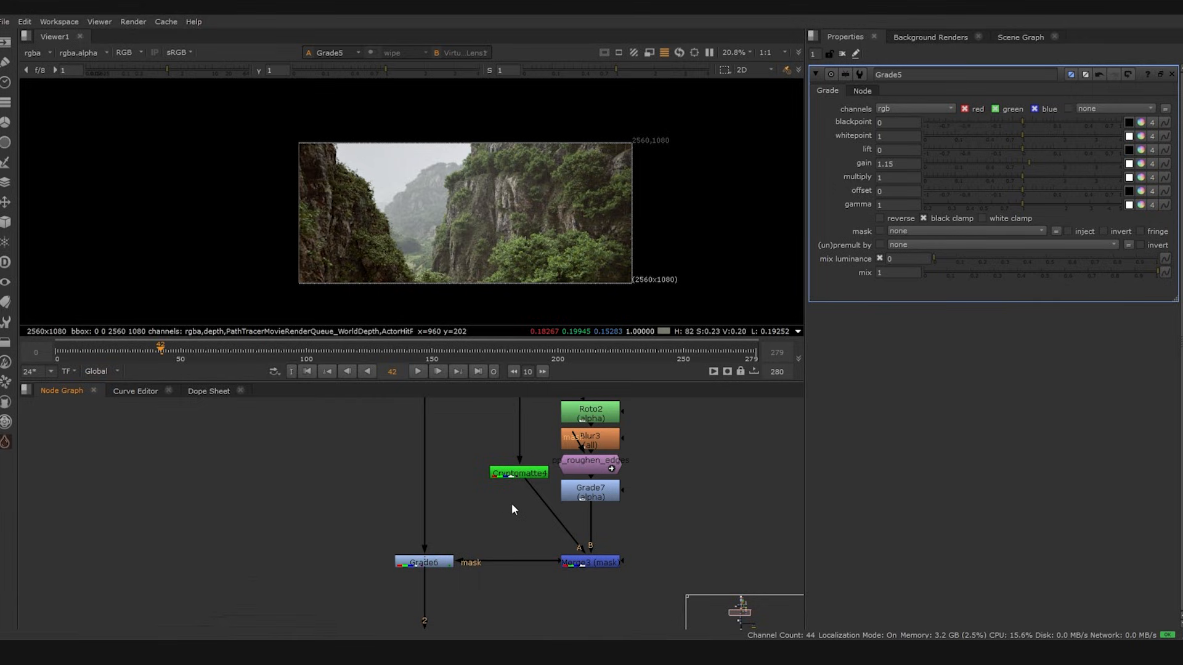
pyautogui.scroll(-3, 511, 509)
pyautogui.click(562, 536)
pyautogui.press('1')
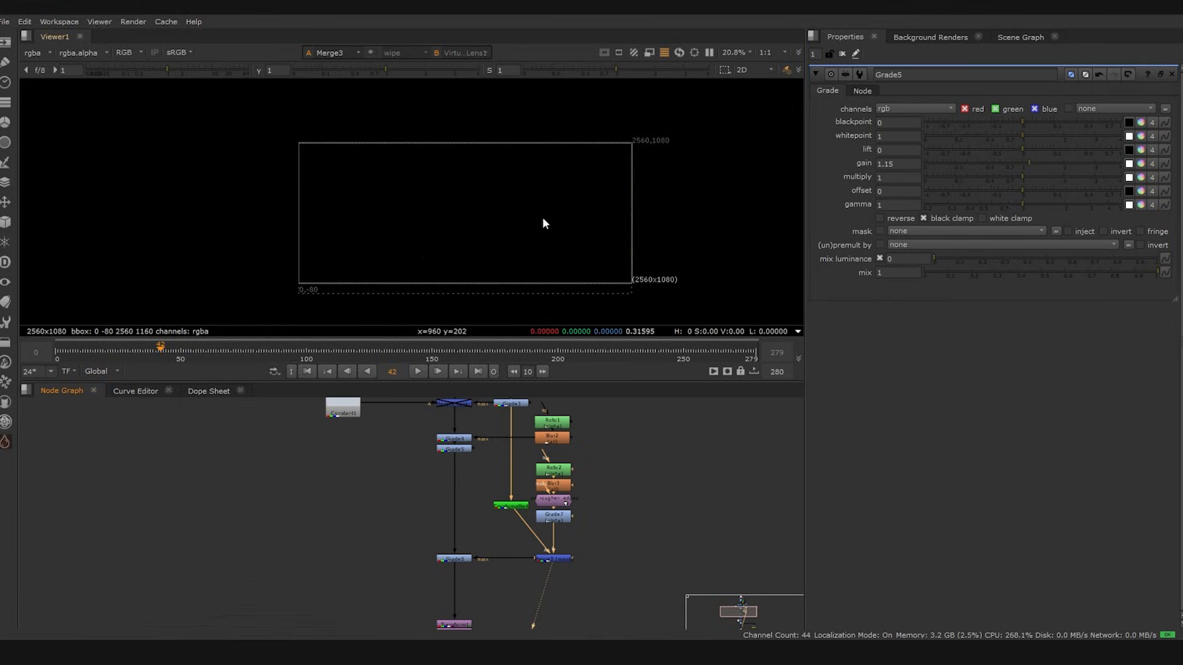
pyautogui.press('a')
pyautogui.scroll(8, 546, 234)
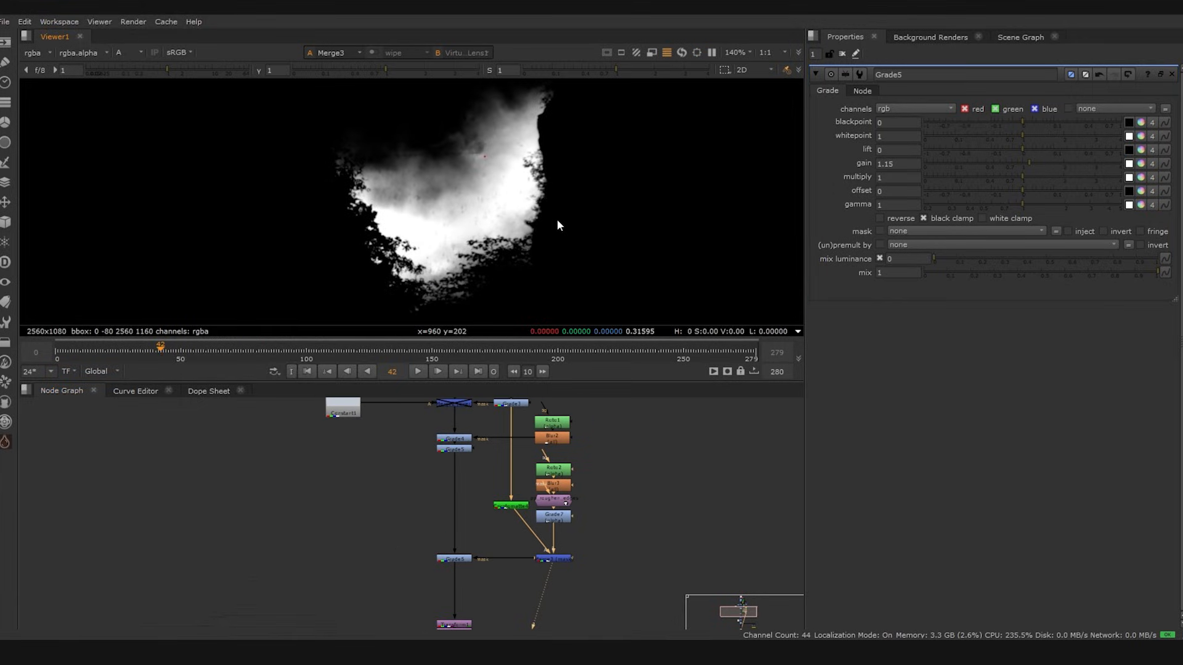
# Scrub forward through the shot to frames 210 and 268 to check how Merge3's matte follows the camera move
pyautogui.moveTo(358, 350); pyautogui.dragTo(520, 350)
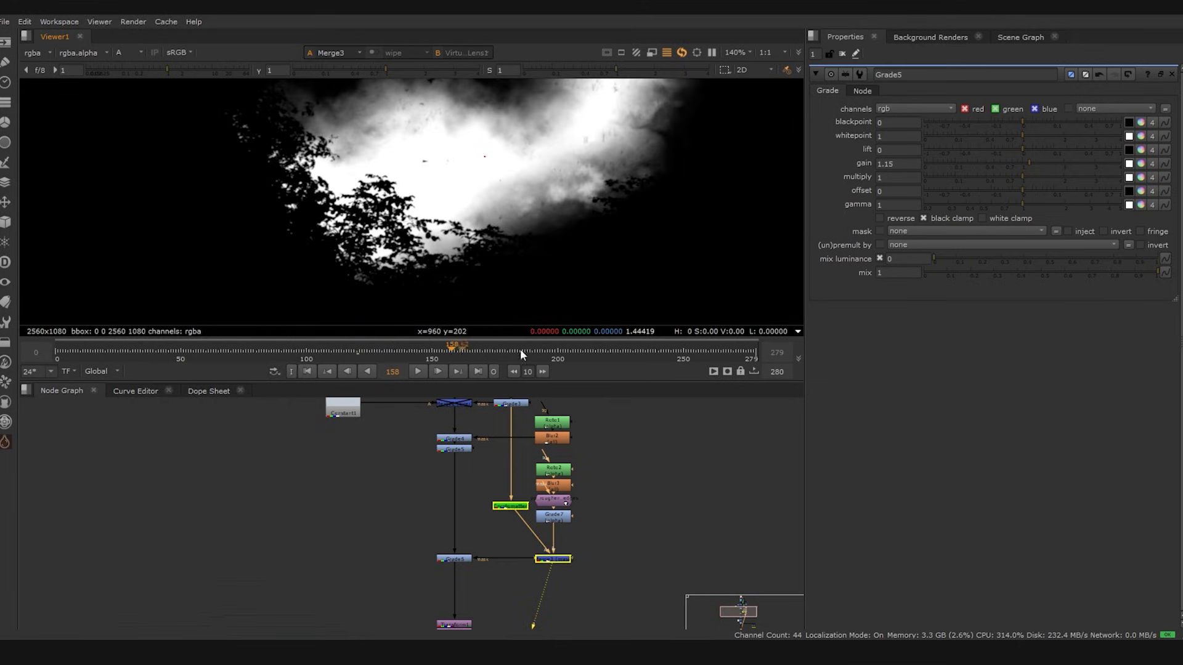
pyautogui.scroll(-3, 565, 212)
pyautogui.moveTo(568, 191); pyautogui.dragTo(456, 255, button='middle')
pyautogui.click(583, 352)
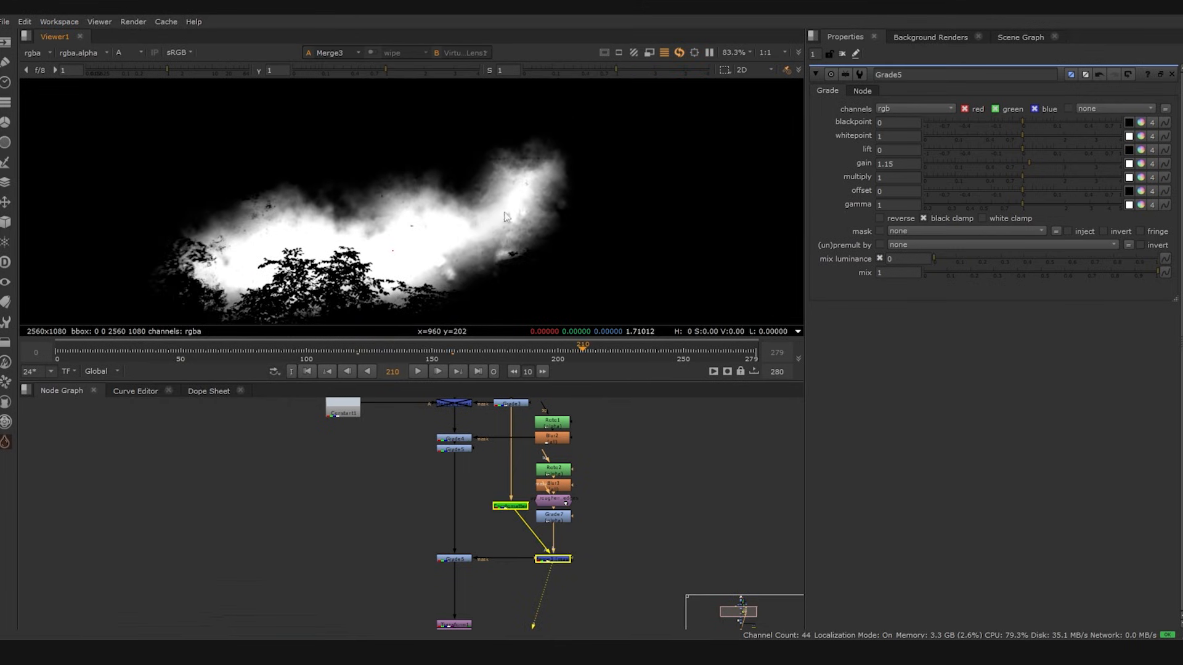
pyautogui.scroll(-3, 453, 236)
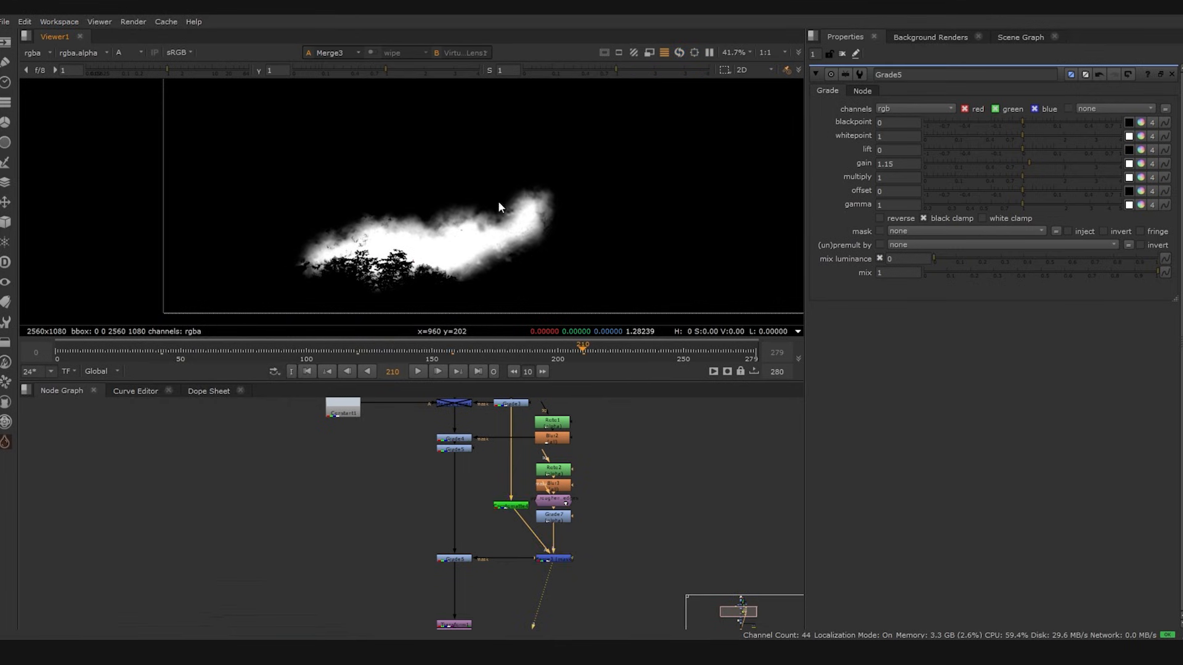
pyautogui.click(723, 346)
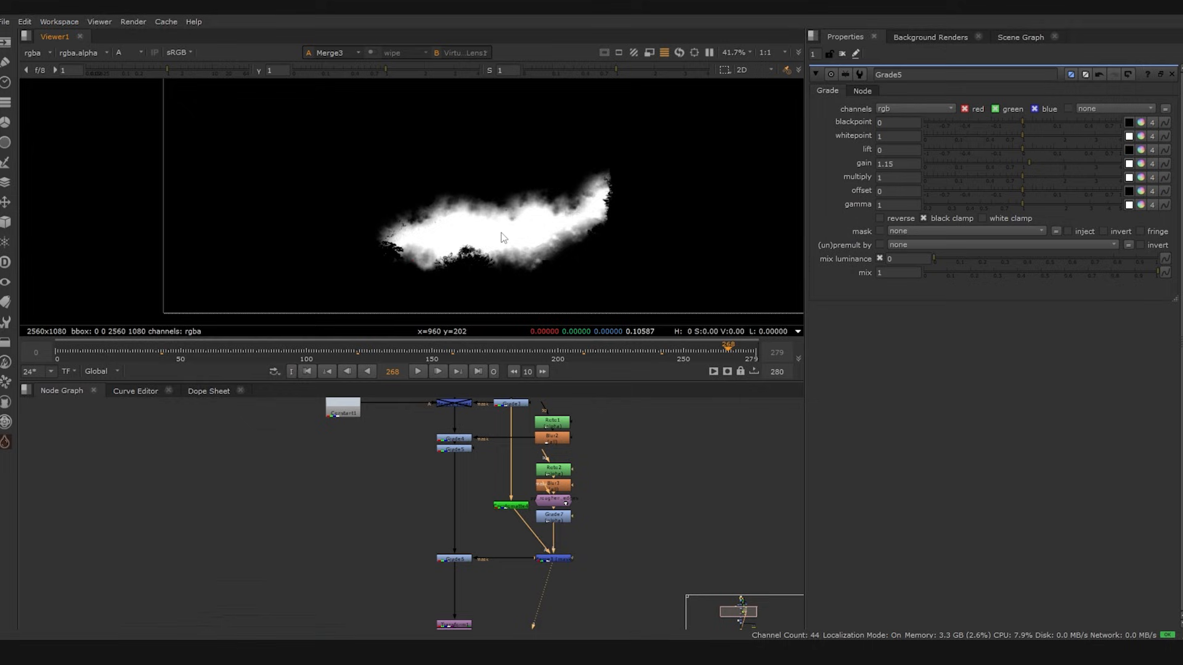
pyautogui.moveTo(501, 231); pyautogui.dragTo(498, 260, button='middle')
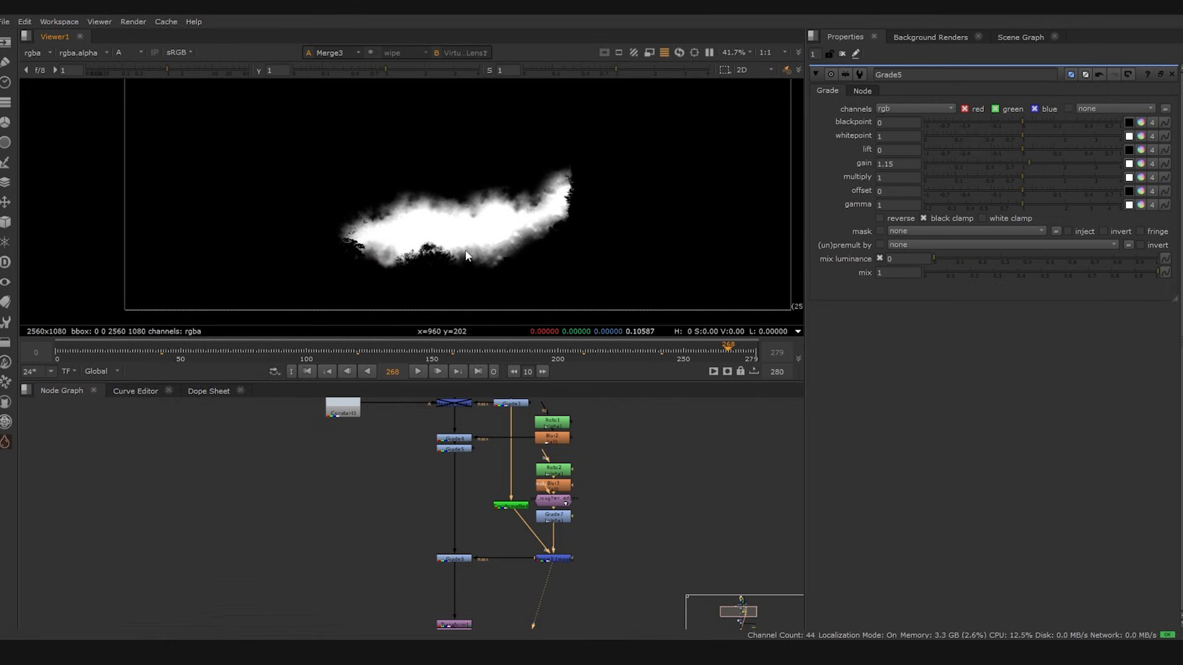
pyautogui.press('Tab')
pyautogui.press('f')
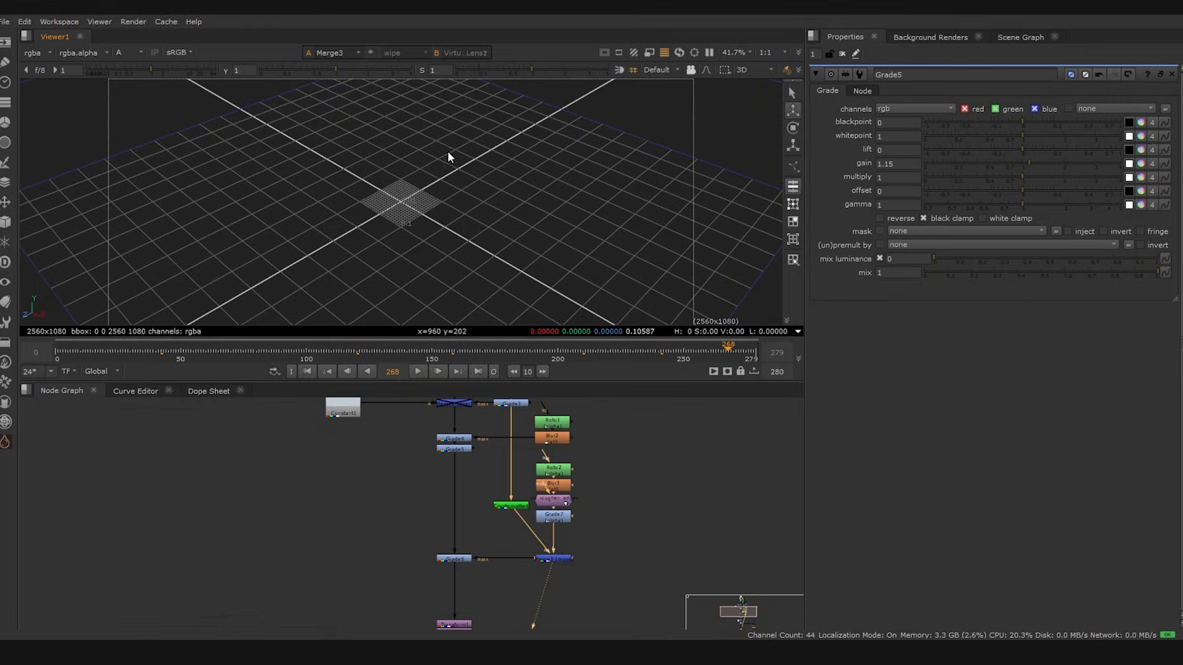
pyautogui.moveTo(448, 153); pyautogui.dragTo(390, 242, button='middle')
pyautogui.keyDown('ctrl'); pyautogui.moveTo(390, 242); pyautogui.dragTo(473, 161); pyautogui.keyUp('ctrl')
pyautogui.press('Tab')
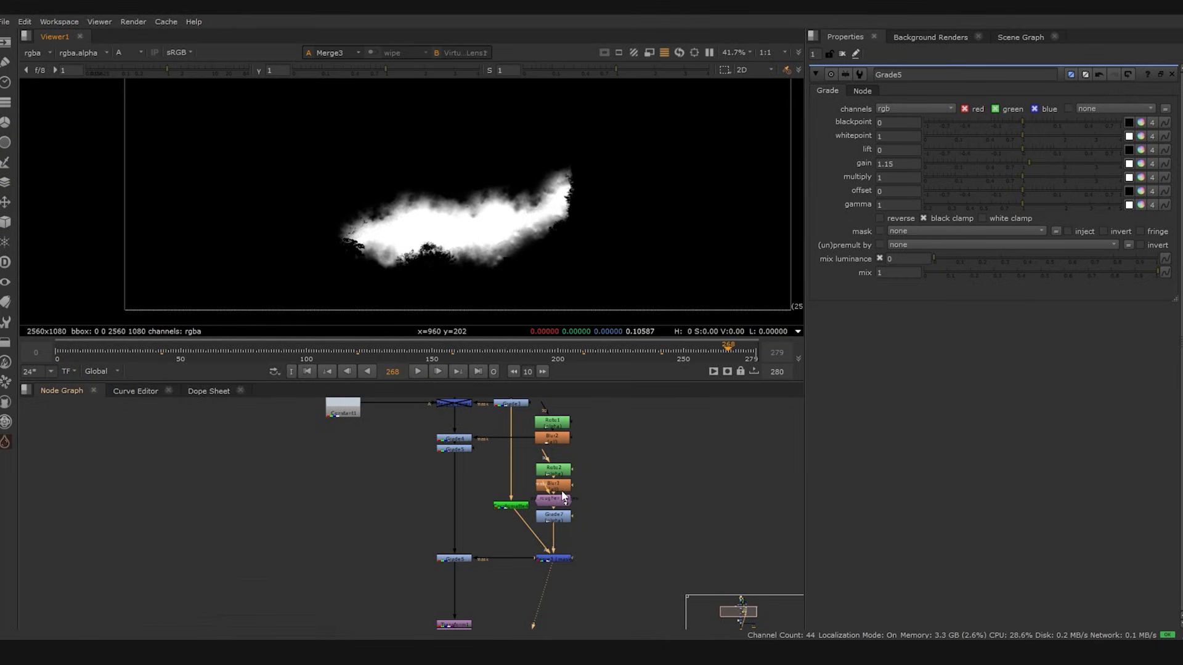
# Display Roto2 with its properties open and scrub back to frame 224 to examine its animated shape
pyautogui.doubleClick(553, 470)
pyautogui.press('1')
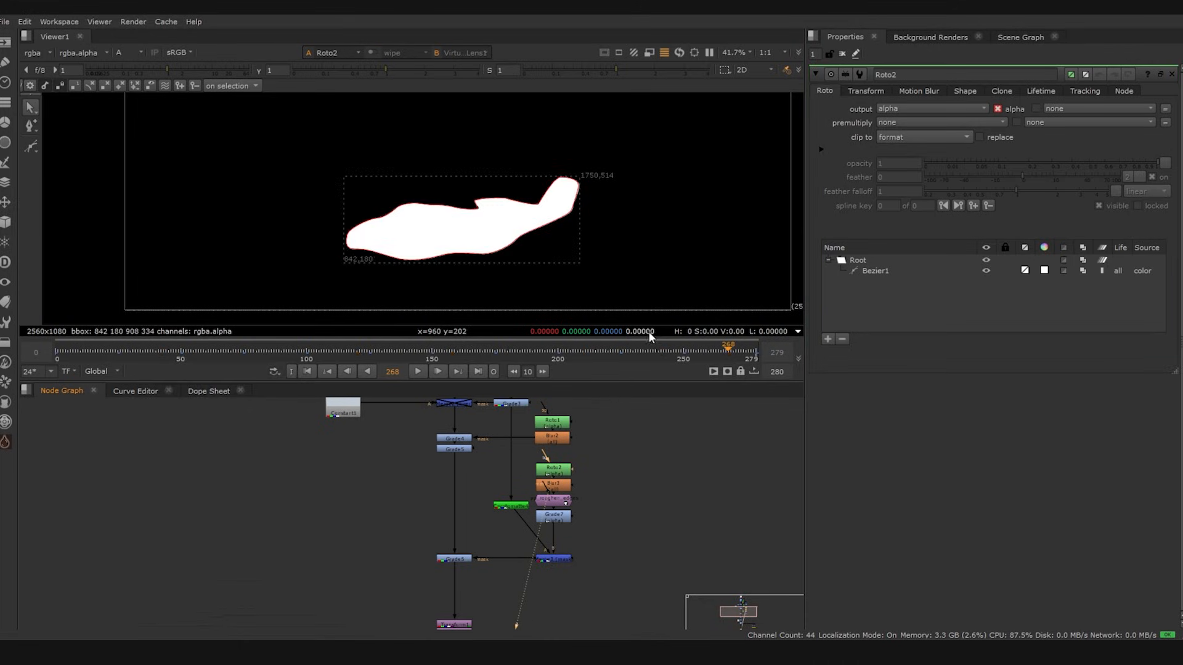
pyautogui.moveTo(728, 349); pyautogui.dragTo(618, 404)
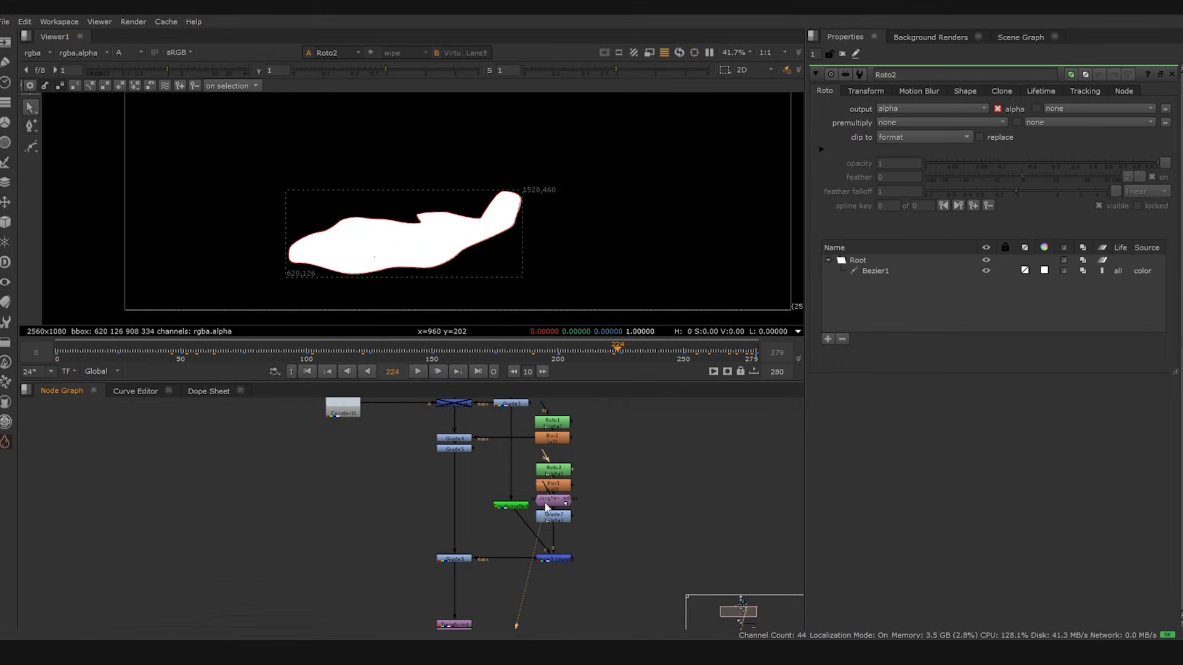
# Display pp_roughen_edges with its properties and check the roughened matte at frames 147 and 234
pyautogui.doubleClick(546, 506)
pyautogui.press('1')
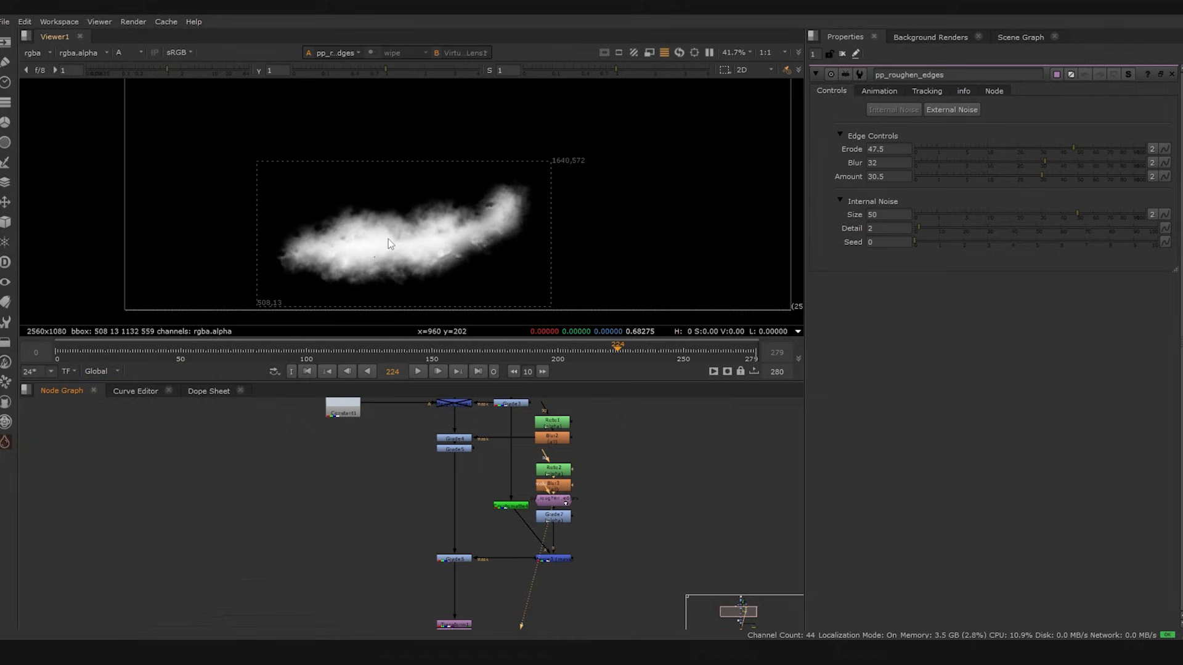
pyautogui.click(424, 354)
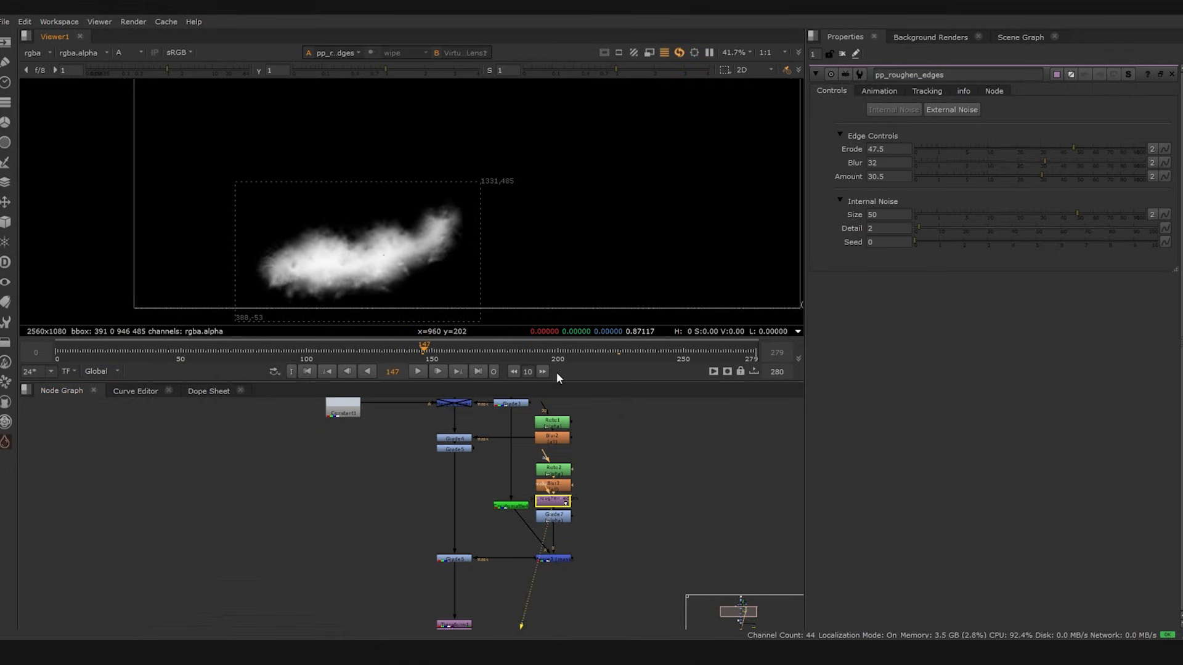
pyautogui.click(642, 354)
# Display the alpha of Grade7 and then of Cryptomatte4, opening Cryptomatte4's properties to examine its matte list
pyautogui.click(556, 517)
pyautogui.press('1')
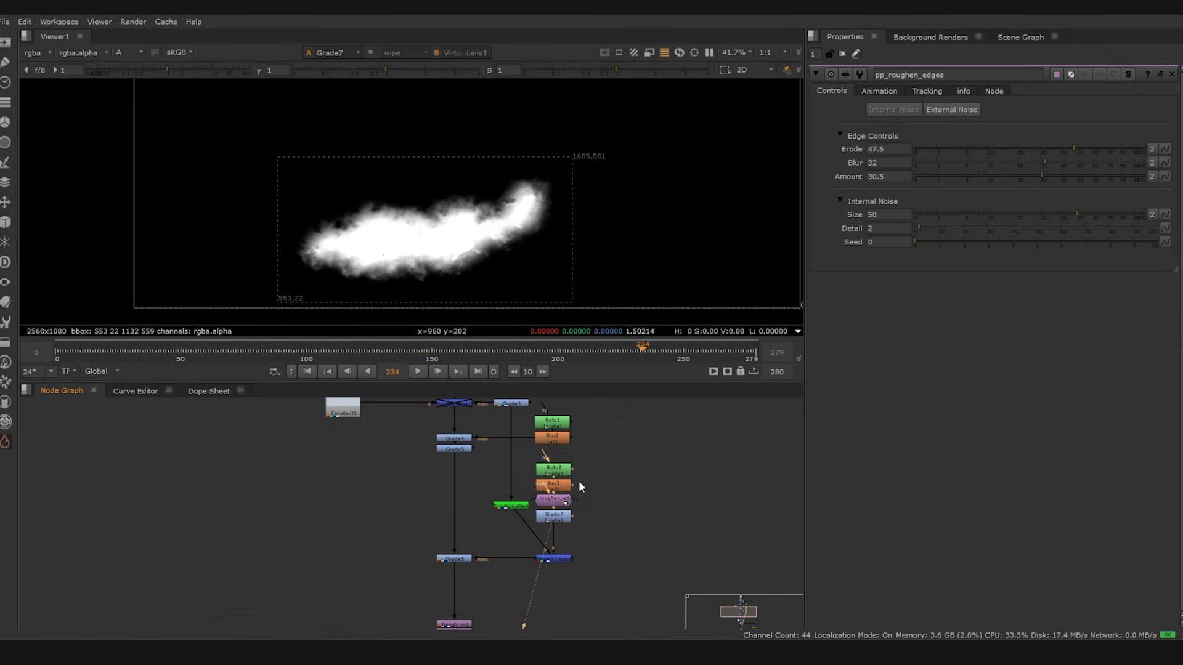
pyautogui.click(507, 506)
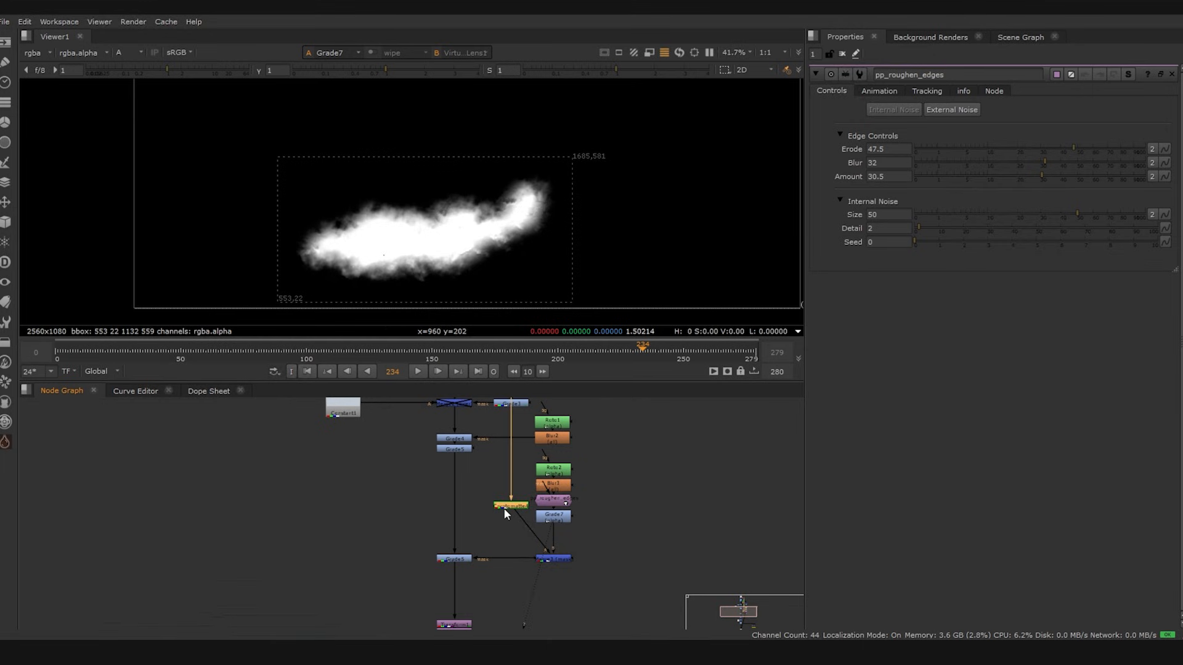
pyautogui.press('1')
pyautogui.doubleClick(506, 507)
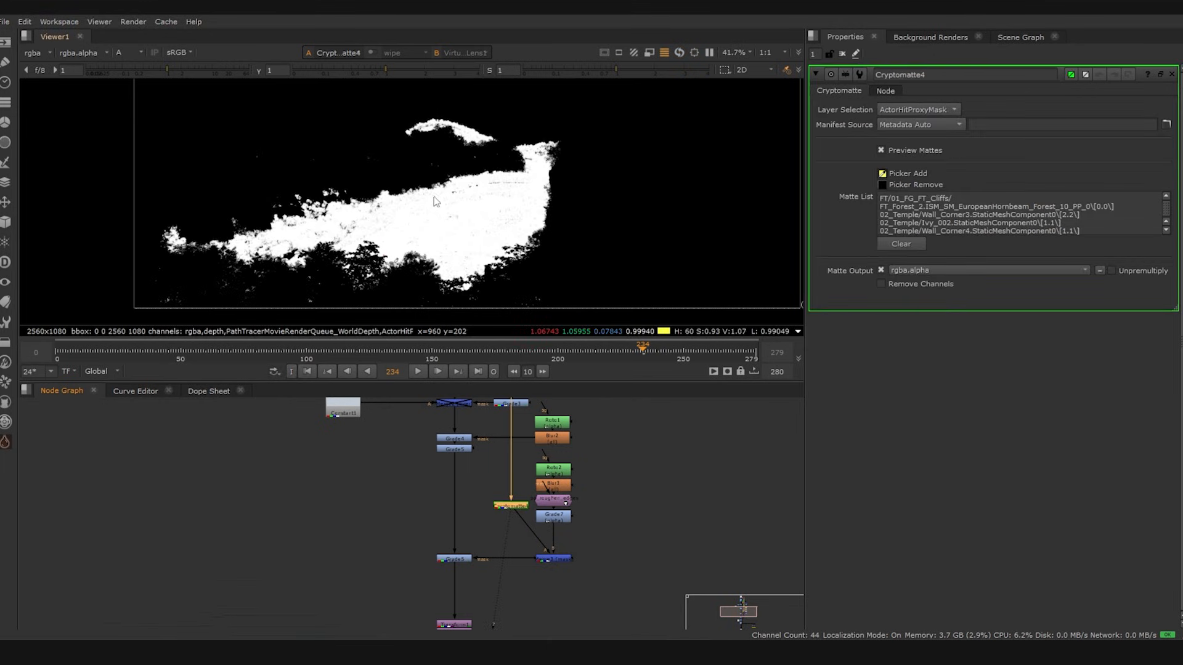
# Open Merge3's properties and display how its mask operation combines the roughened roto with the Cryptomatte
pyautogui.click(560, 569)
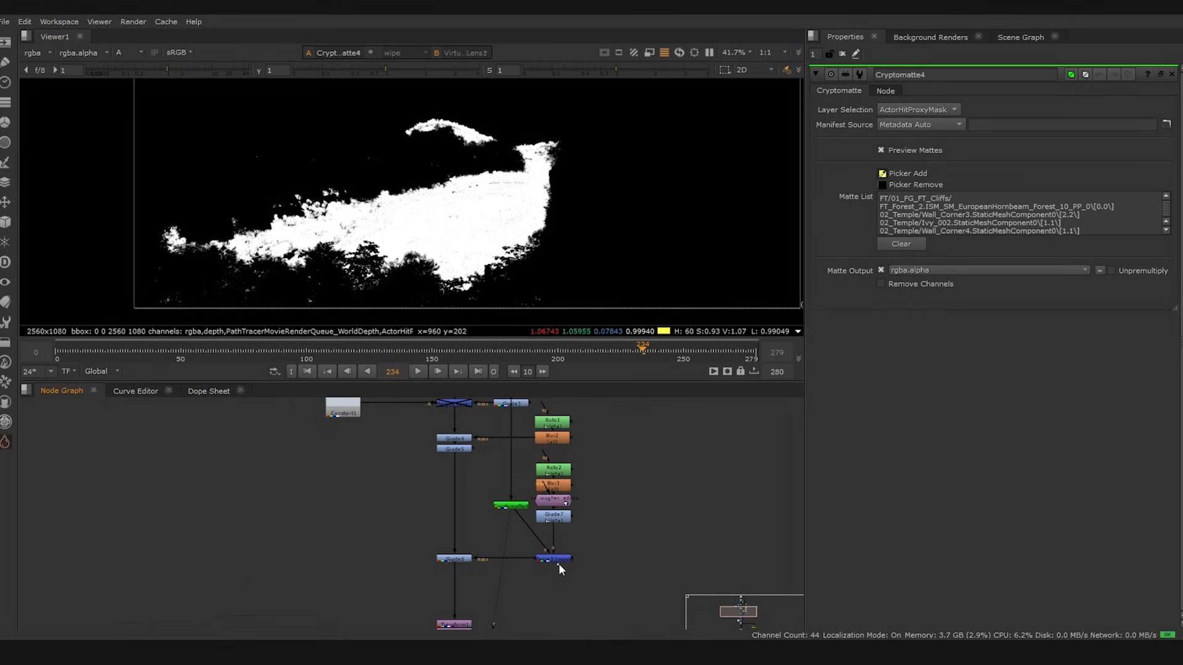
pyautogui.doubleClick(559, 560)
pyautogui.press('1')
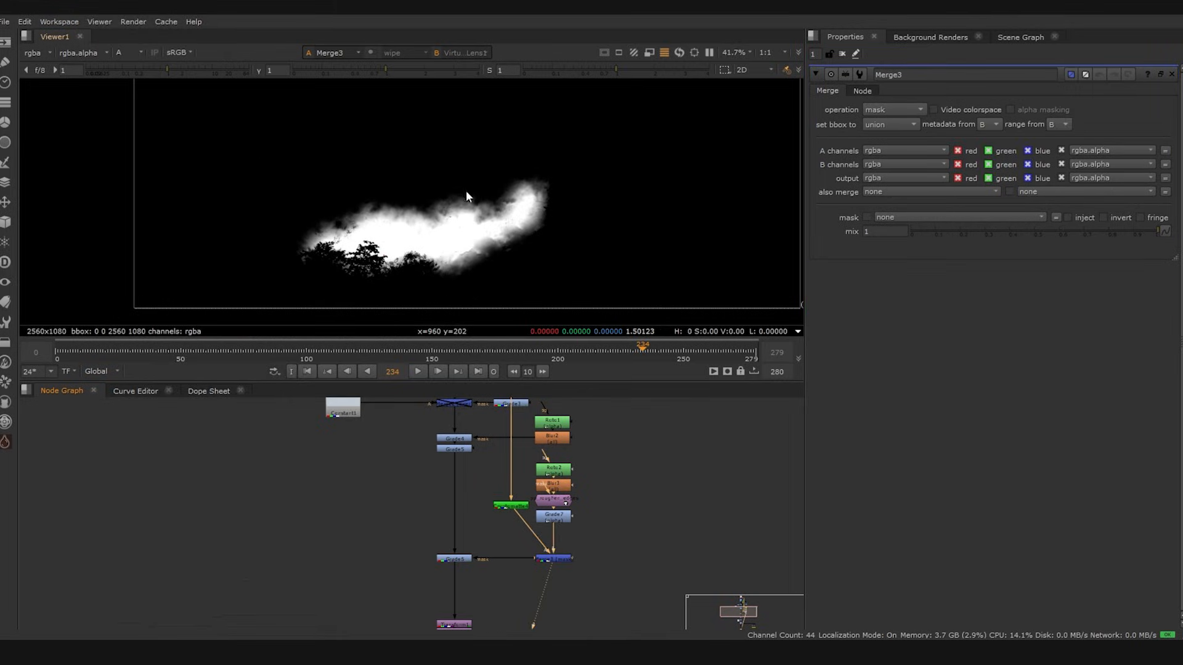
# Display Grade6 in color with its properties open and toggle it to compare its effect around the temple up close
pyautogui.doubleClick(461, 559)
pyautogui.press('1')
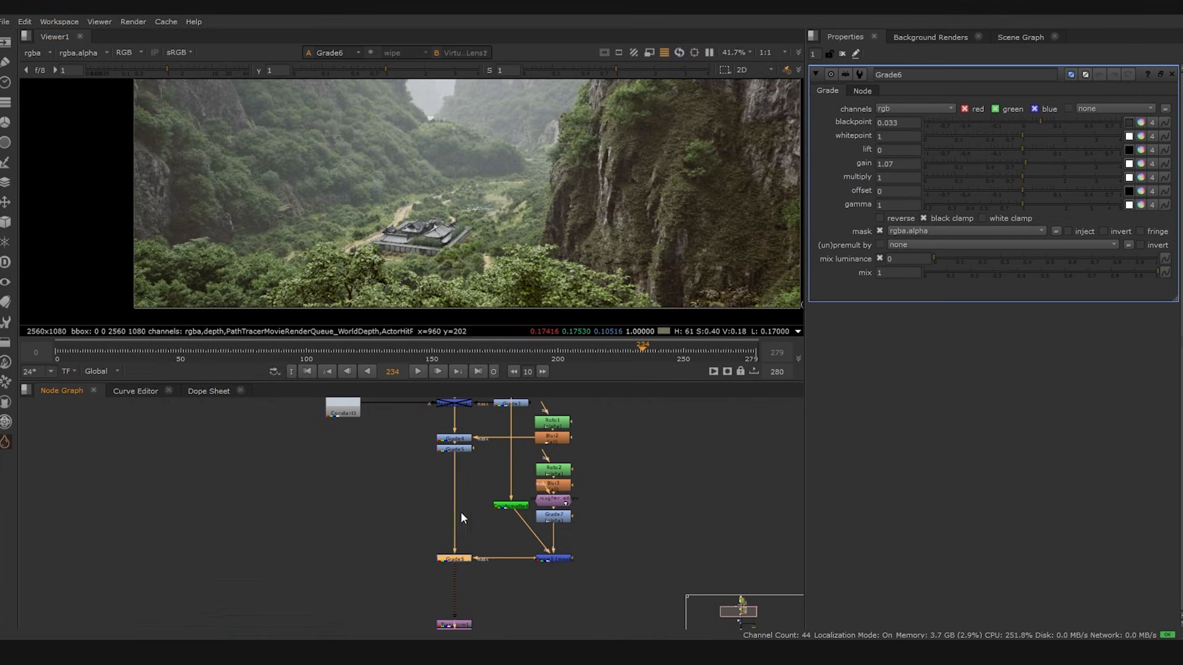
pyautogui.press('d')
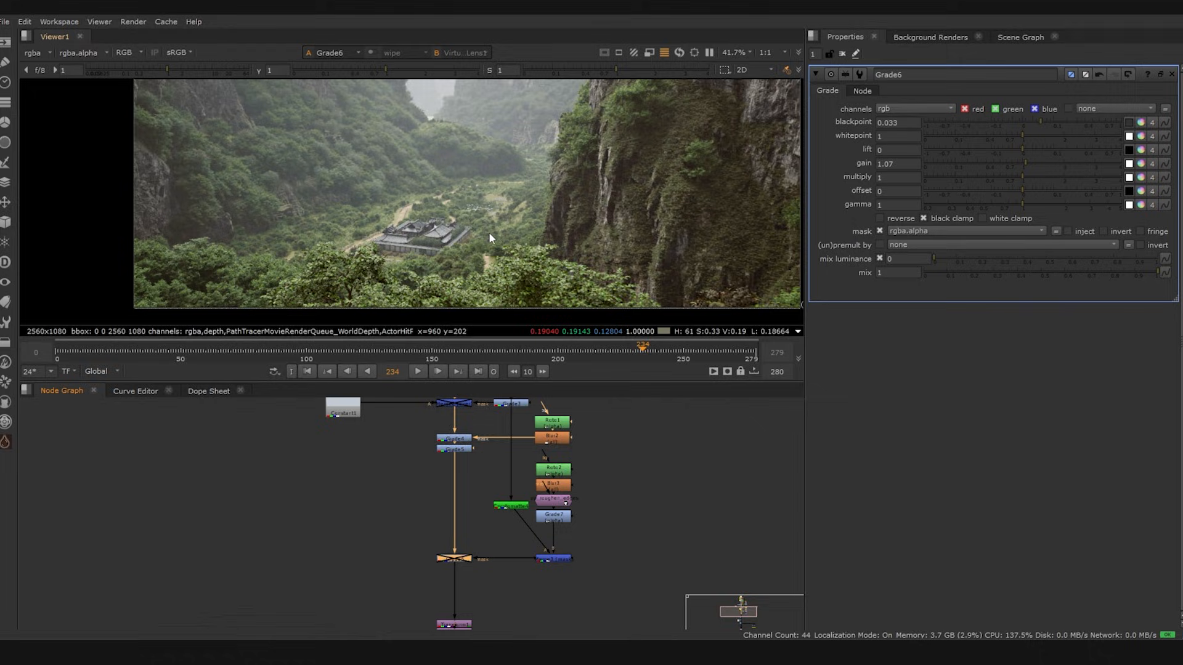
pyautogui.press('d')
pyautogui.scroll(7, 477, 254)
pyautogui.press('d')
pyautogui.press('d')
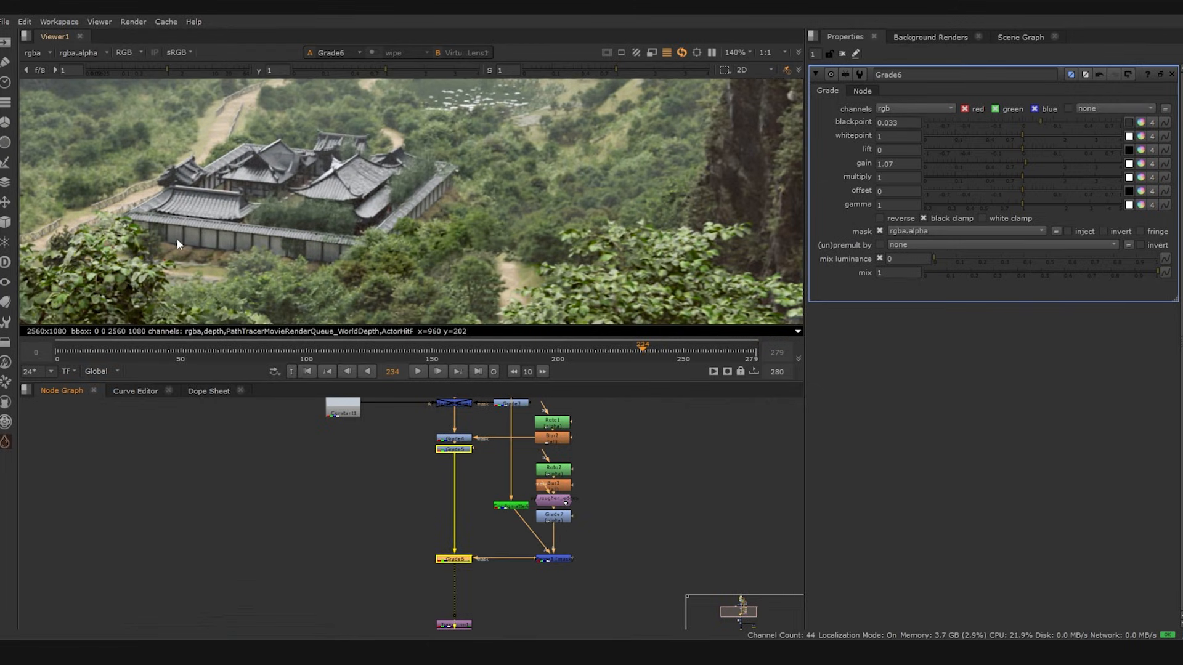
pyautogui.press('d')
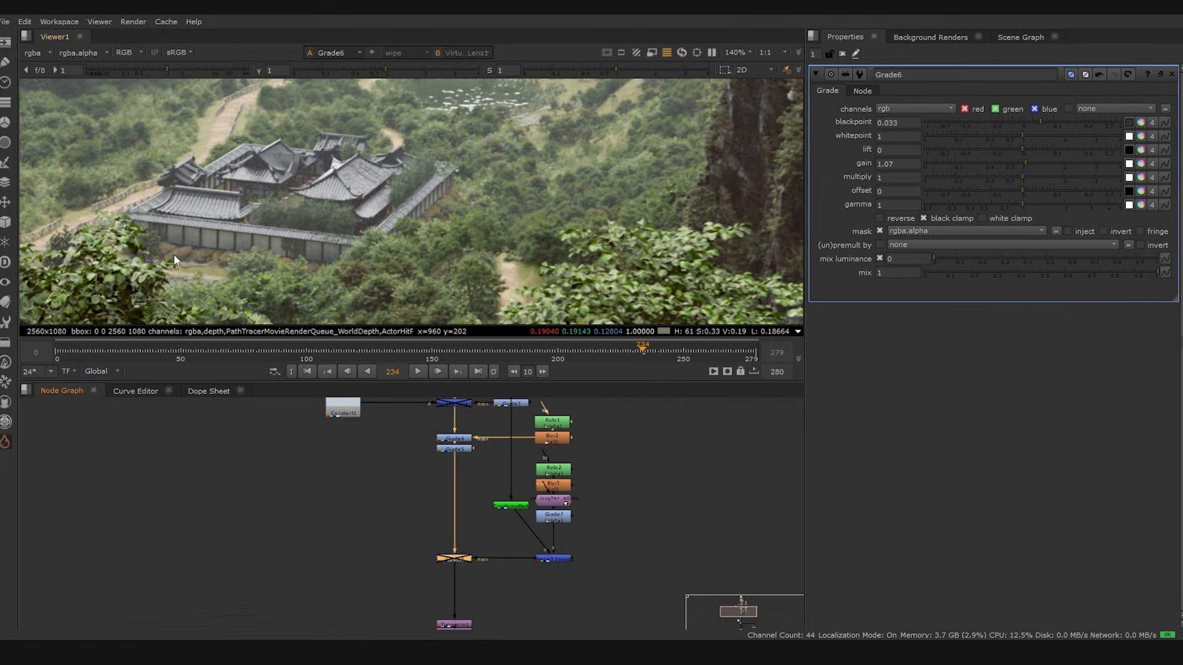
pyautogui.press('d')
pyautogui.press('d')
pyautogui.press('d')
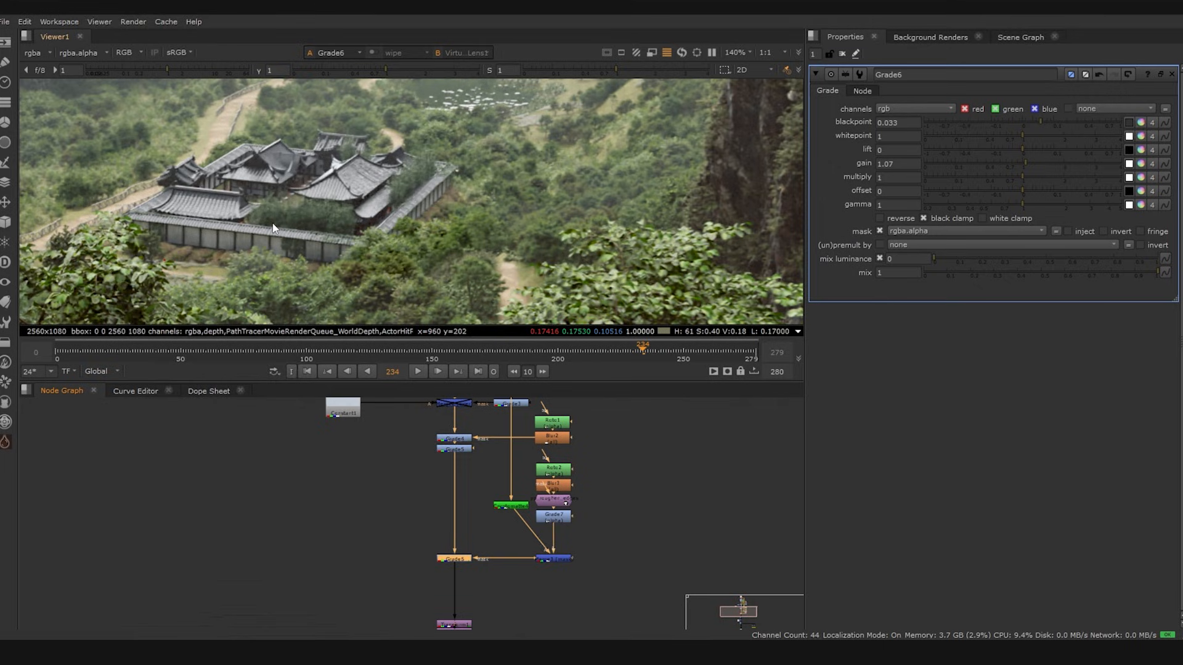
# Examine the temple with Grade6 applied and check the node's blackpoint value
pyautogui.scroll(-1, 494, 187)
pyautogui.moveTo(494, 186); pyautogui.dragTo(555, 192, button='middle')
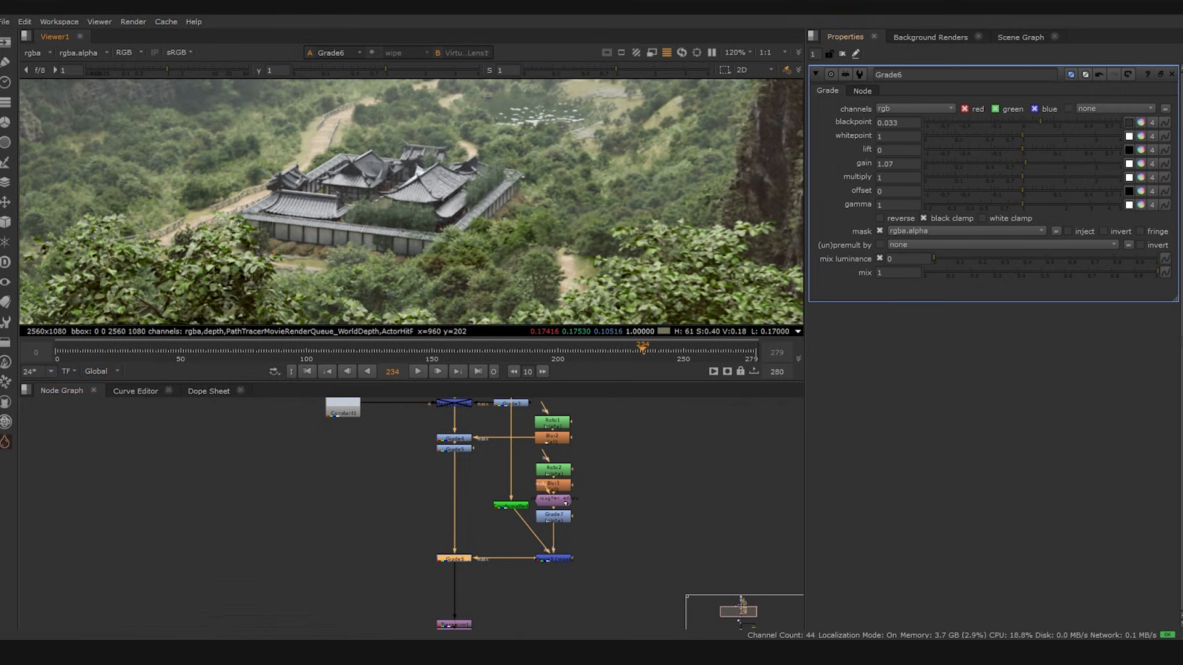
pyautogui.moveTo(900, 123); pyautogui.dragTo(794, 99)
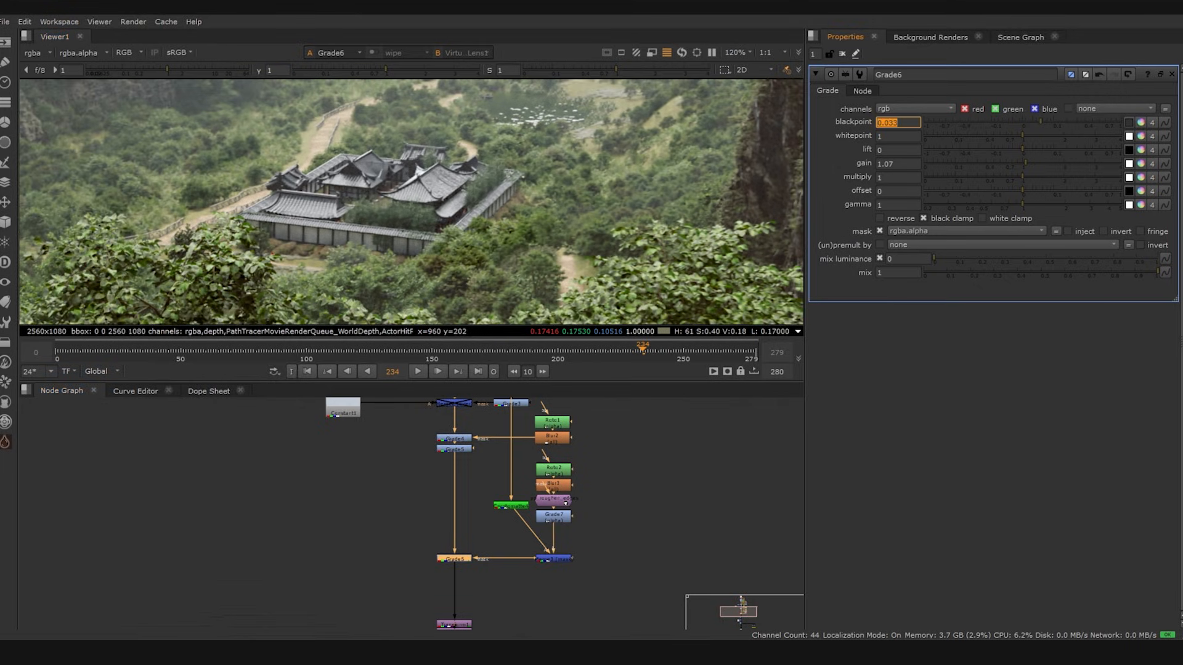
# Toggle Grade6 off and on to compare its effect on the temple across the wide shot, ending with it enabled
pyautogui.scroll(-6, 519, 206)
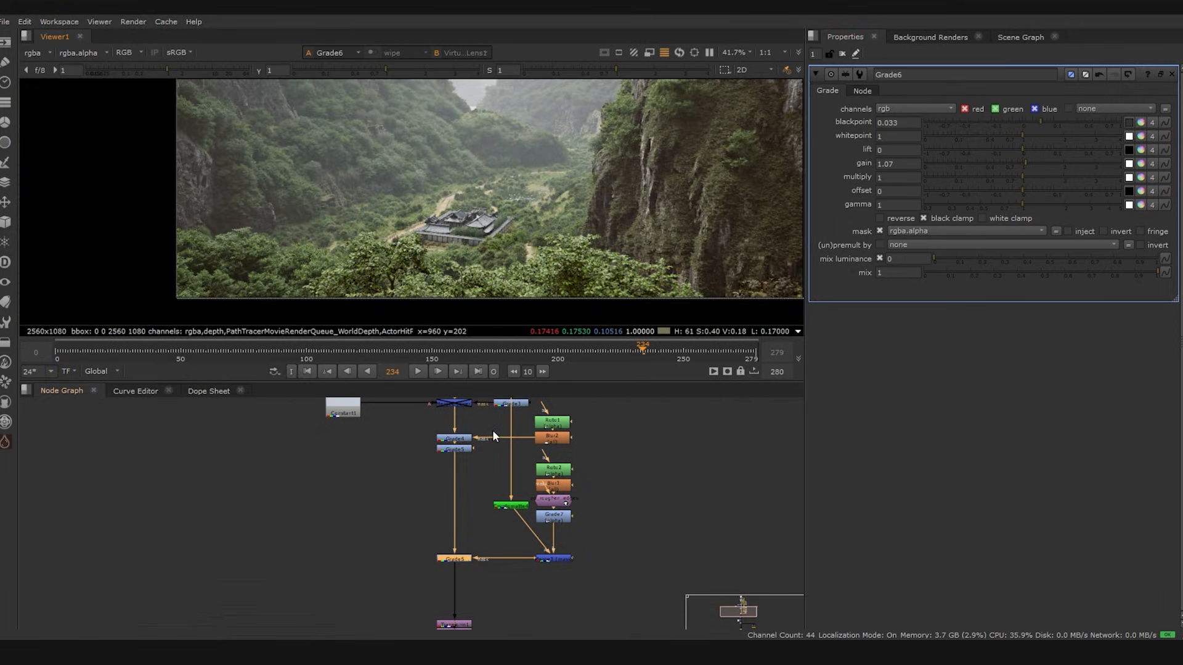
pyautogui.moveTo(452, 445); pyautogui.dragTo(419, 466, button='middle')
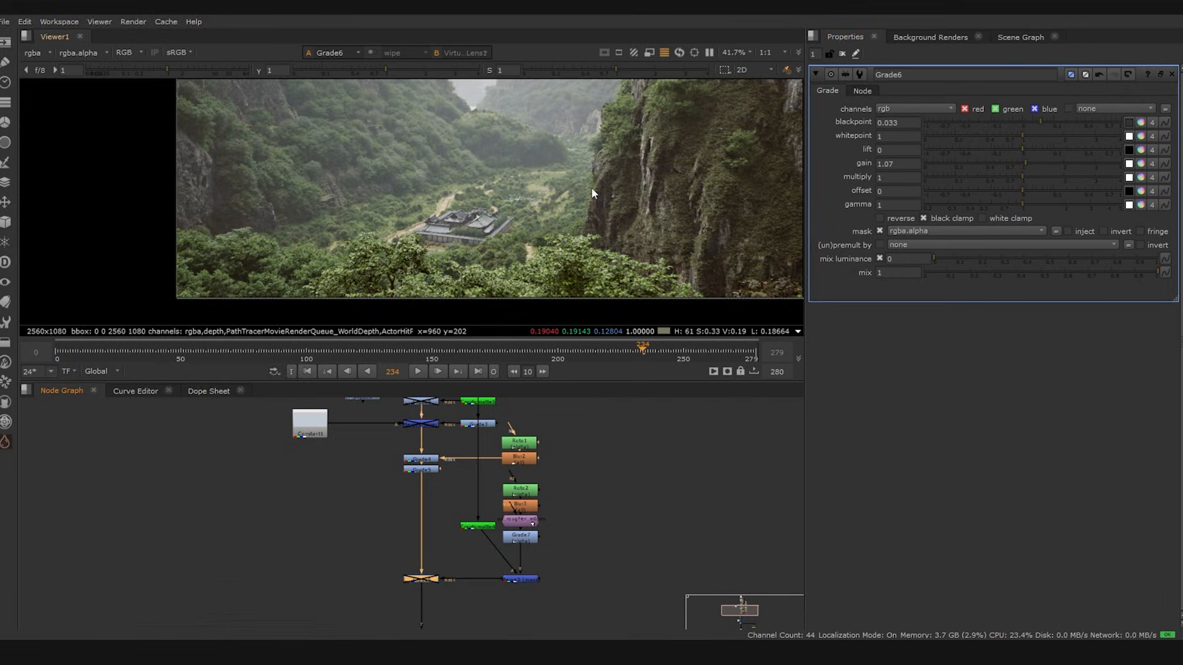
pyautogui.press('d')
pyautogui.press('d')
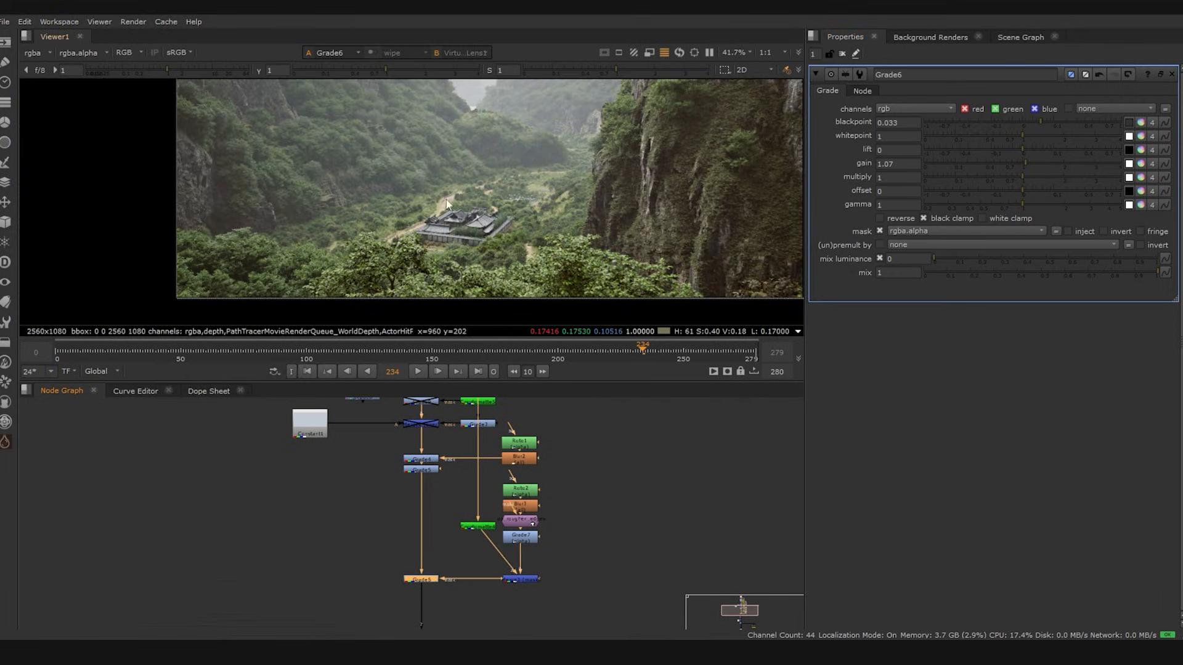
pyautogui.press('d')
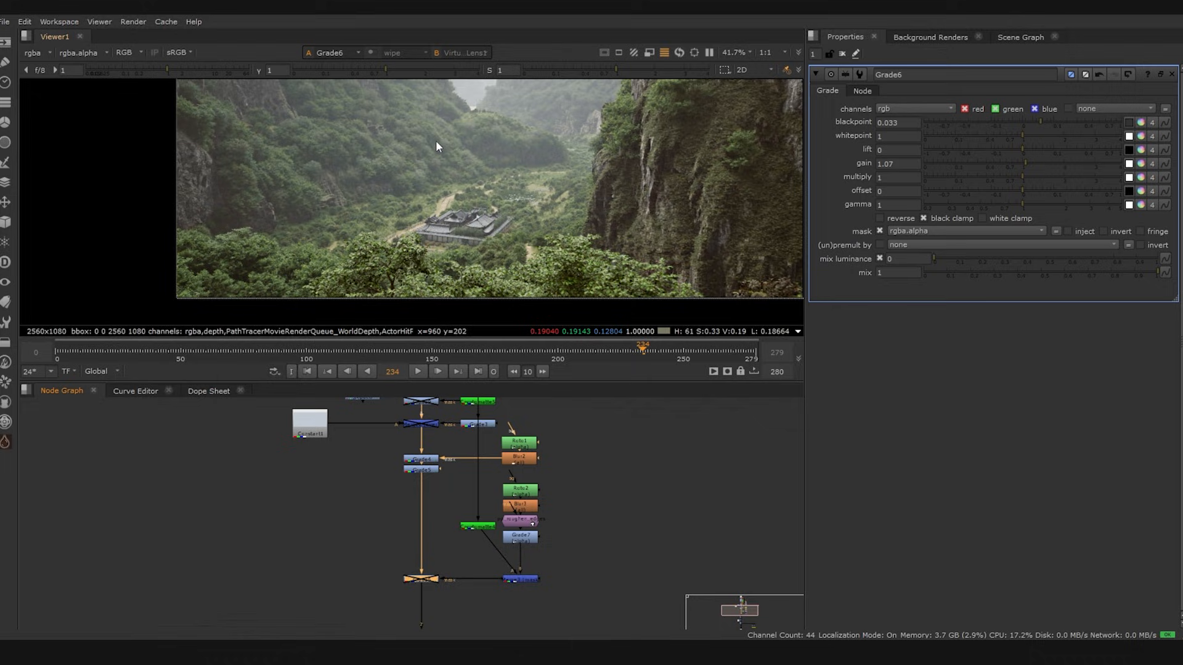
pyautogui.moveTo(433, 580); pyautogui.dragTo(455, 500, button='middle')
pyautogui.press('d')
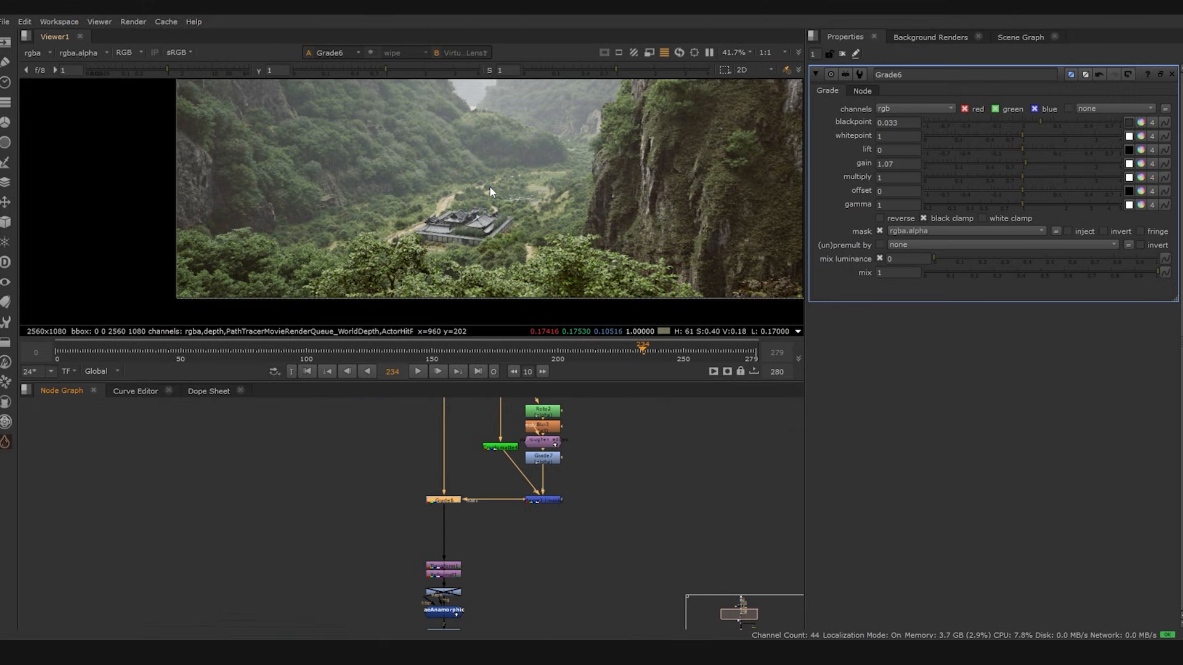
pyautogui.press('-')
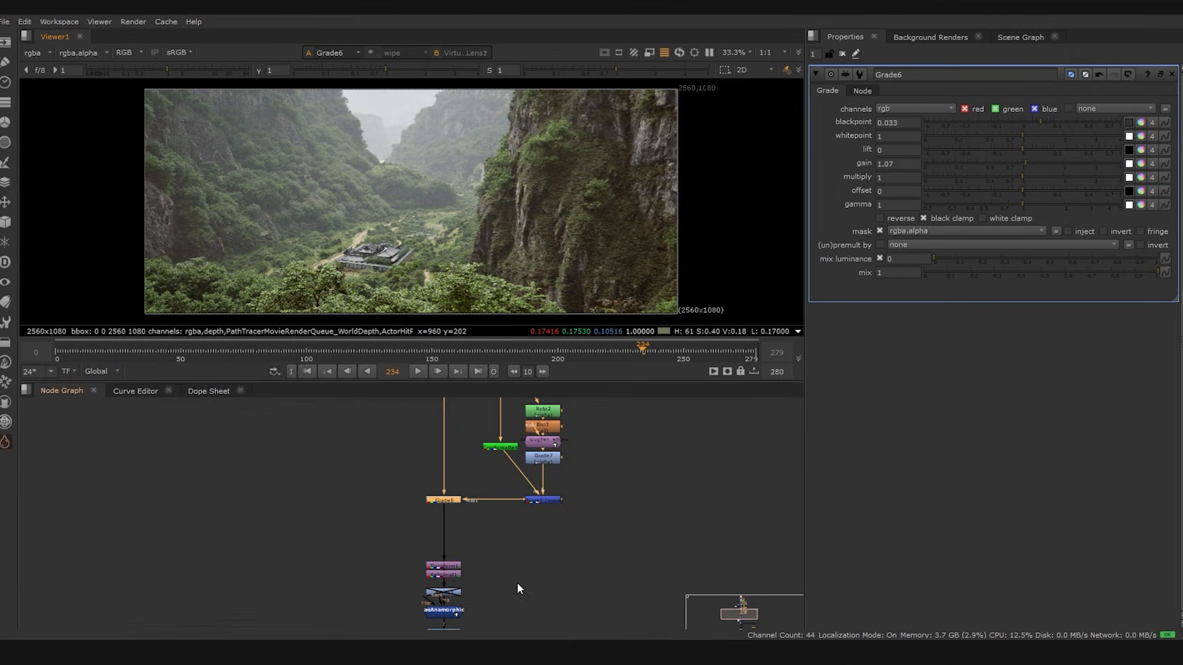
# Open Transform1's properties, disable the node and display its output to inspect the edge of the frame up close
pyautogui.moveTo(467, 589); pyautogui.dragTo(464, 512, button='middle')
pyautogui.moveTo(396, 469); pyautogui.dragTo(504, 500)
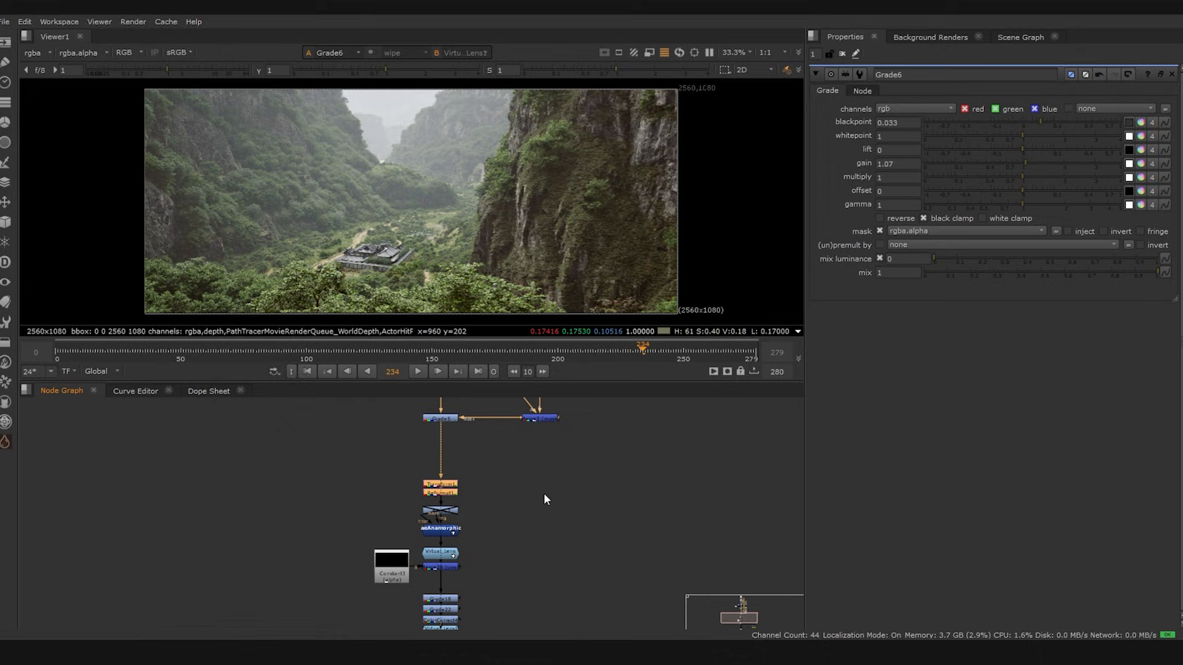
pyautogui.scroll(5, 456, 490)
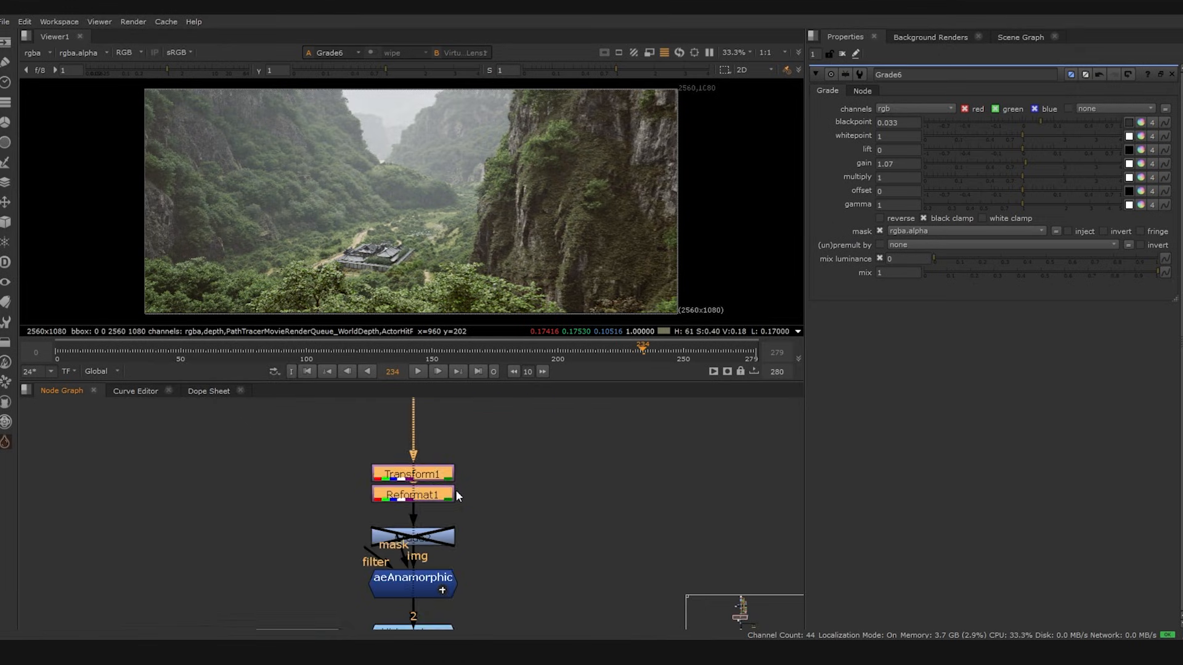
pyautogui.doubleClick(440, 474)
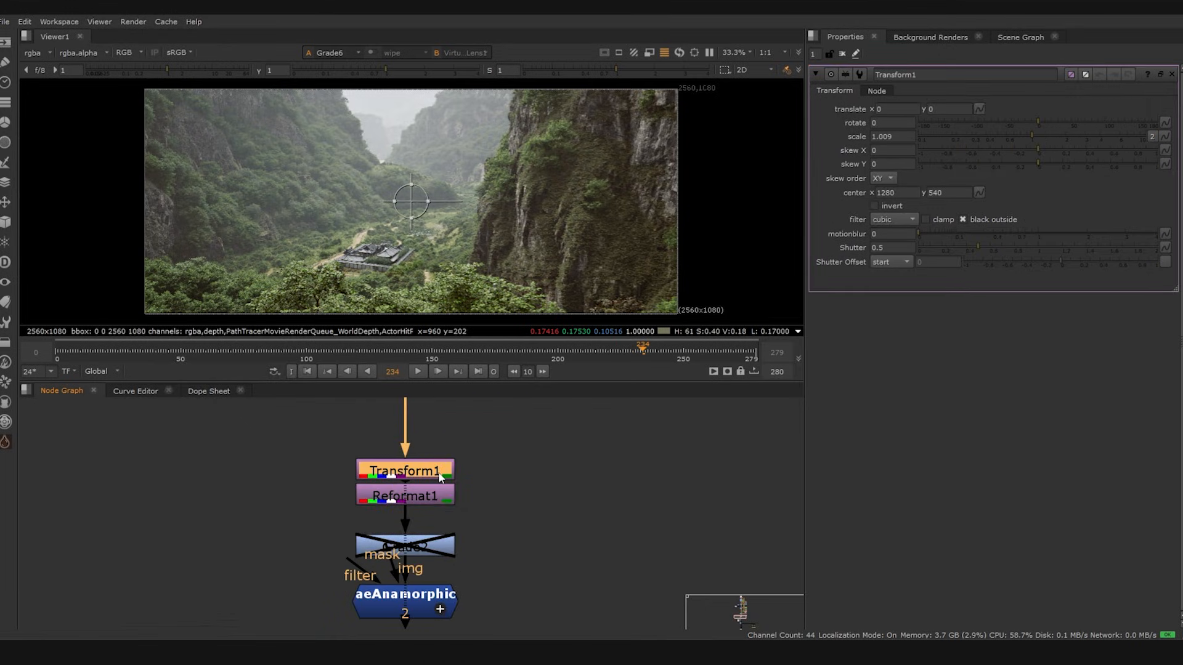
pyautogui.press('d')
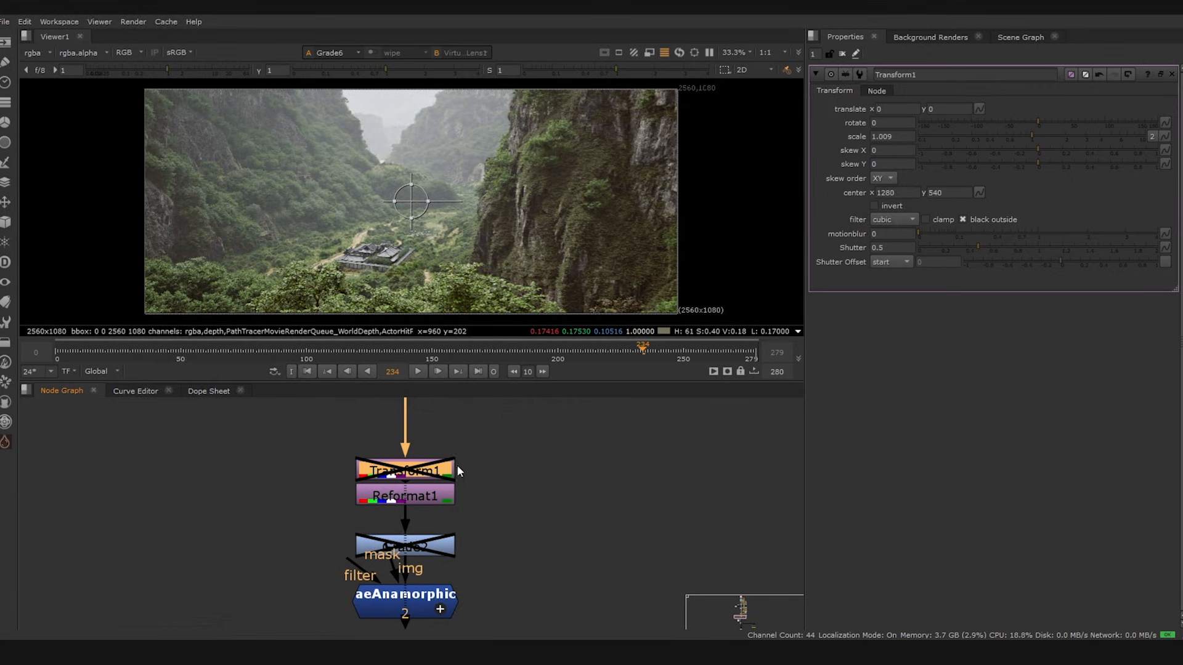
pyautogui.click(456, 471)
pyautogui.click(440, 480)
pyautogui.press('1')
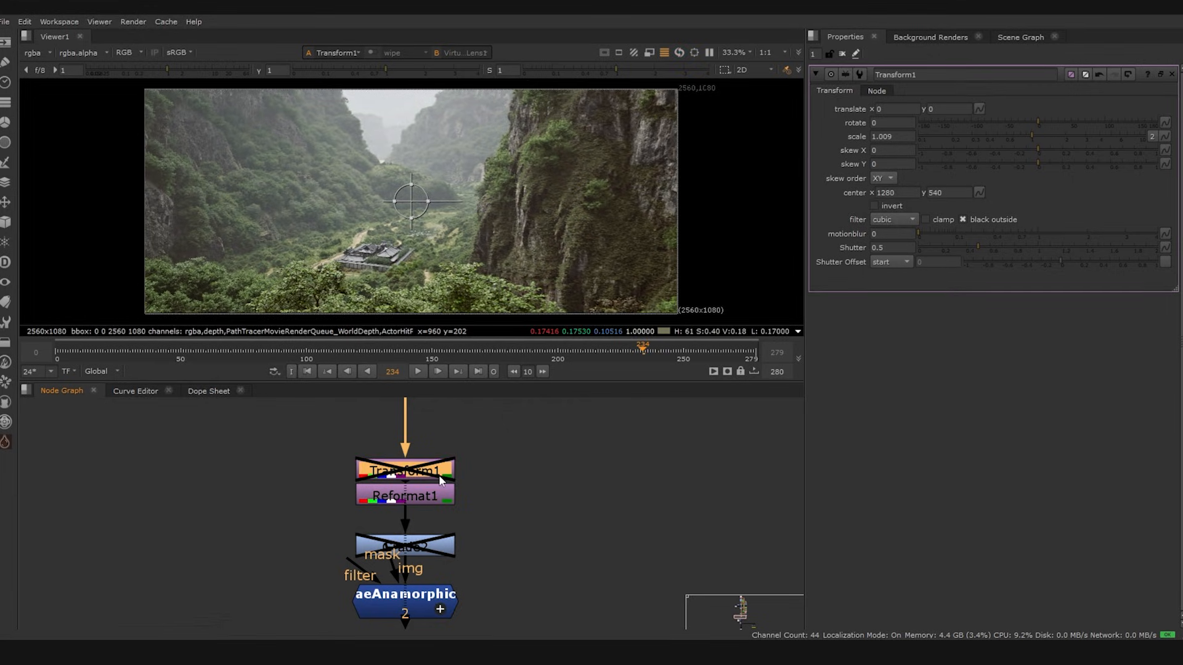
pyautogui.scroll(10, 626, 109)
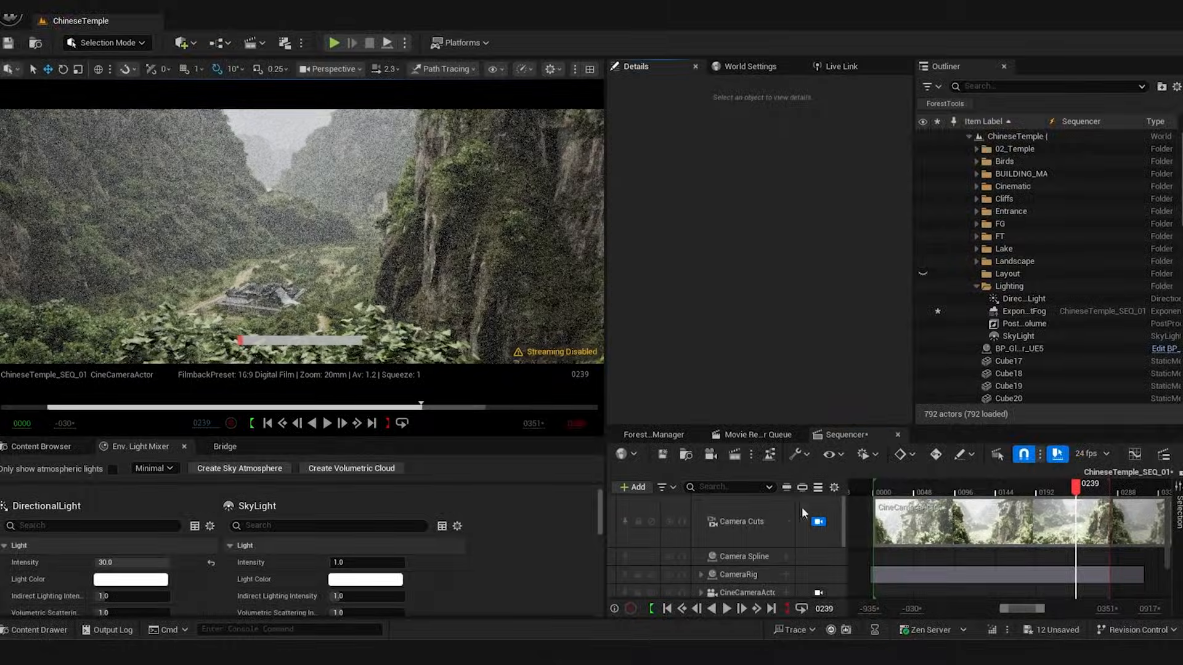
# Switch to Unreal Engine and load the MyPipe preset into the ChineseTemple_SEQ_01 render job's configuration in the Movie Render Queue
pyautogui.click(758, 435)
pyautogui.click(850, 434)
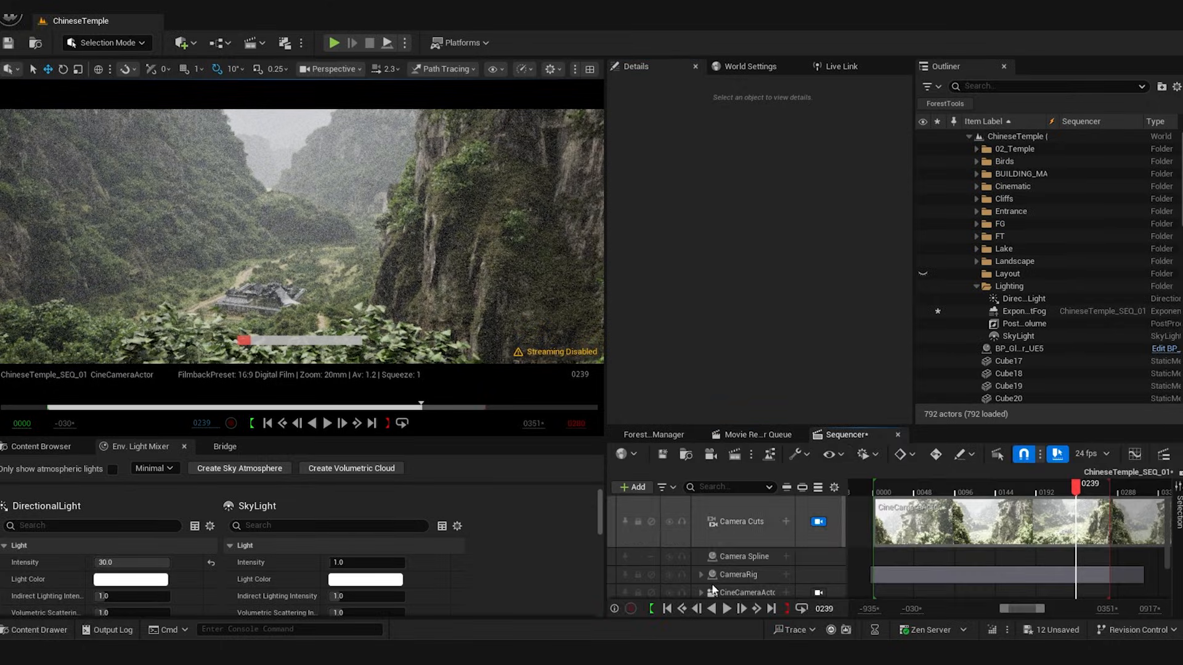
pyautogui.click(757, 435)
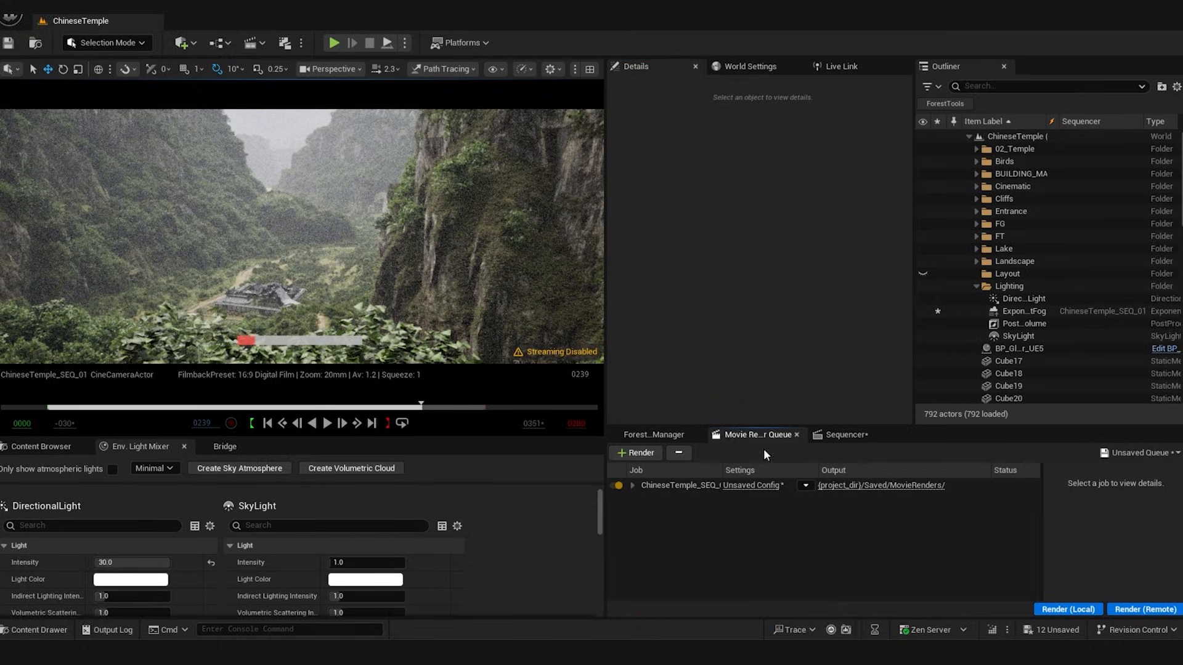
pyautogui.click(753, 487)
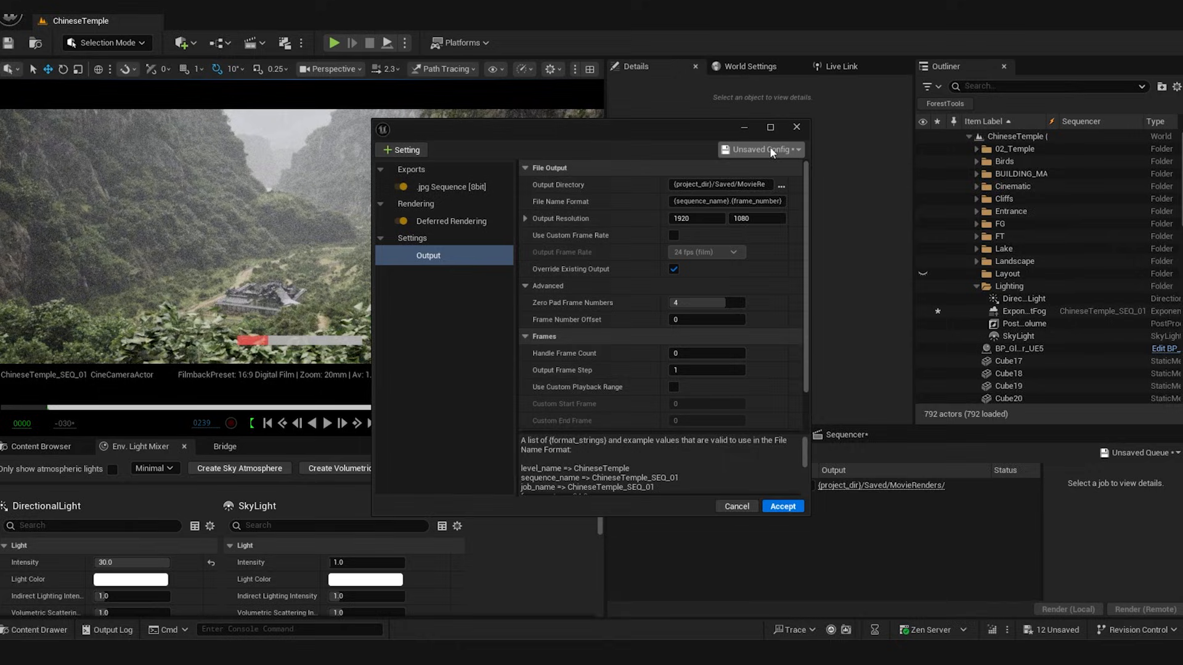
pyautogui.click(770, 149)
pyautogui.click(793, 267)
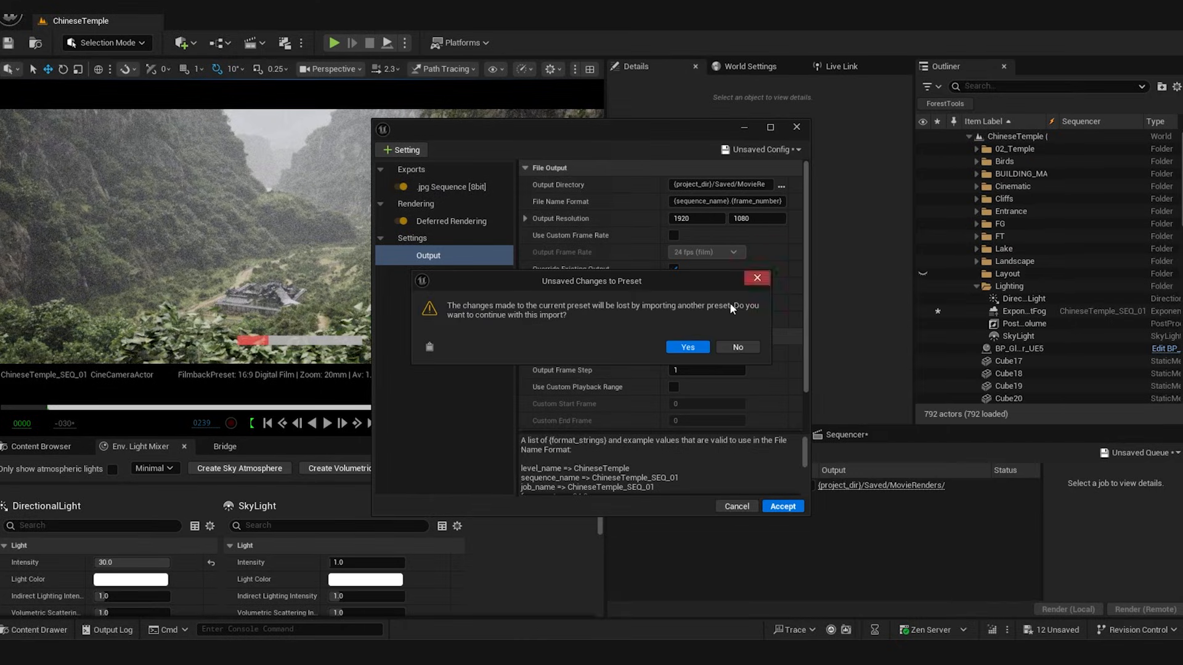
pyautogui.click(682, 349)
# Review the preset's Anti-aliasing, Console Variables and Output settings, checking the output resolution's width and height
pyautogui.click(469, 277)
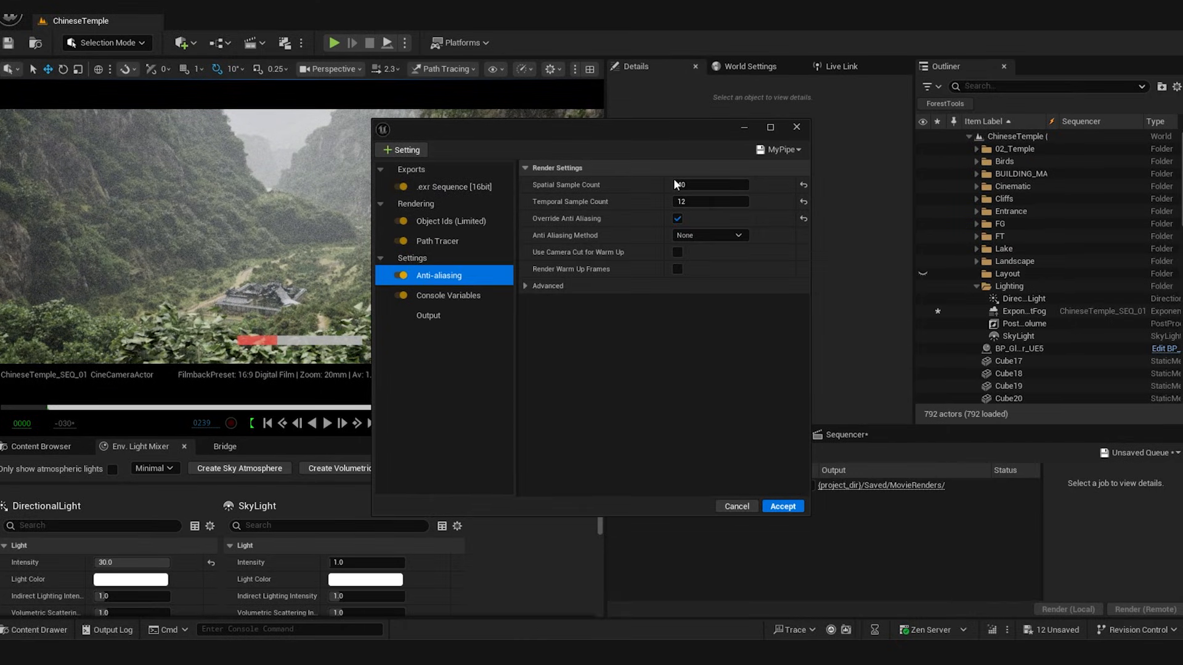
pyautogui.click(468, 296)
pyautogui.click(444, 316)
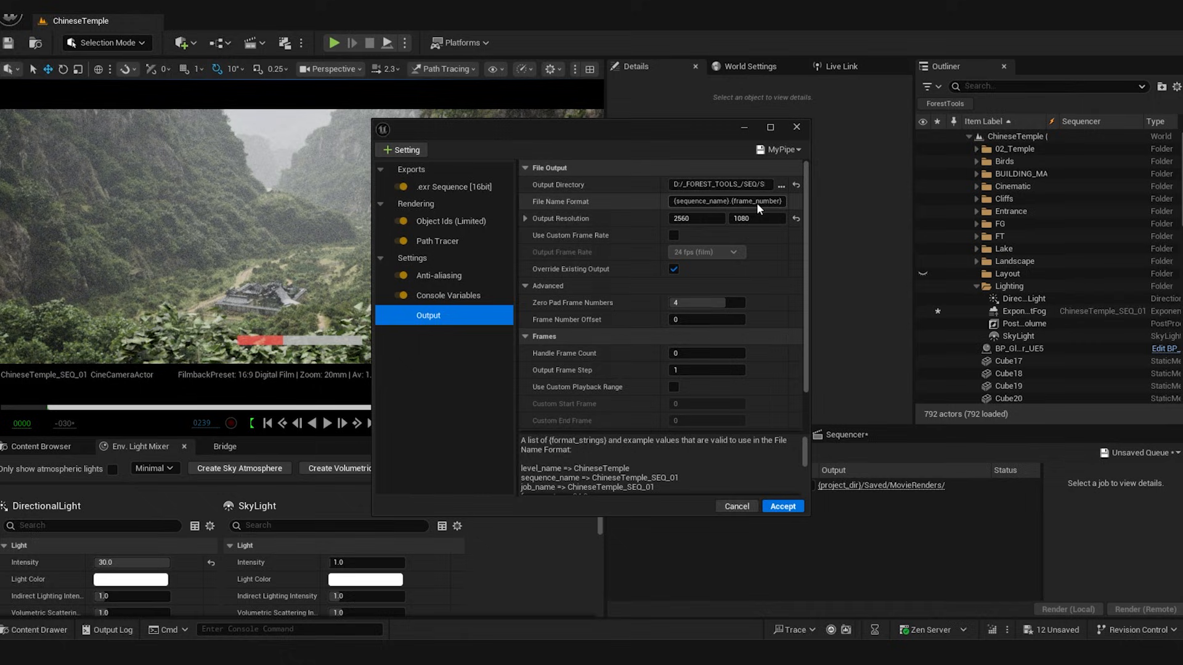
pyautogui.click(678, 219)
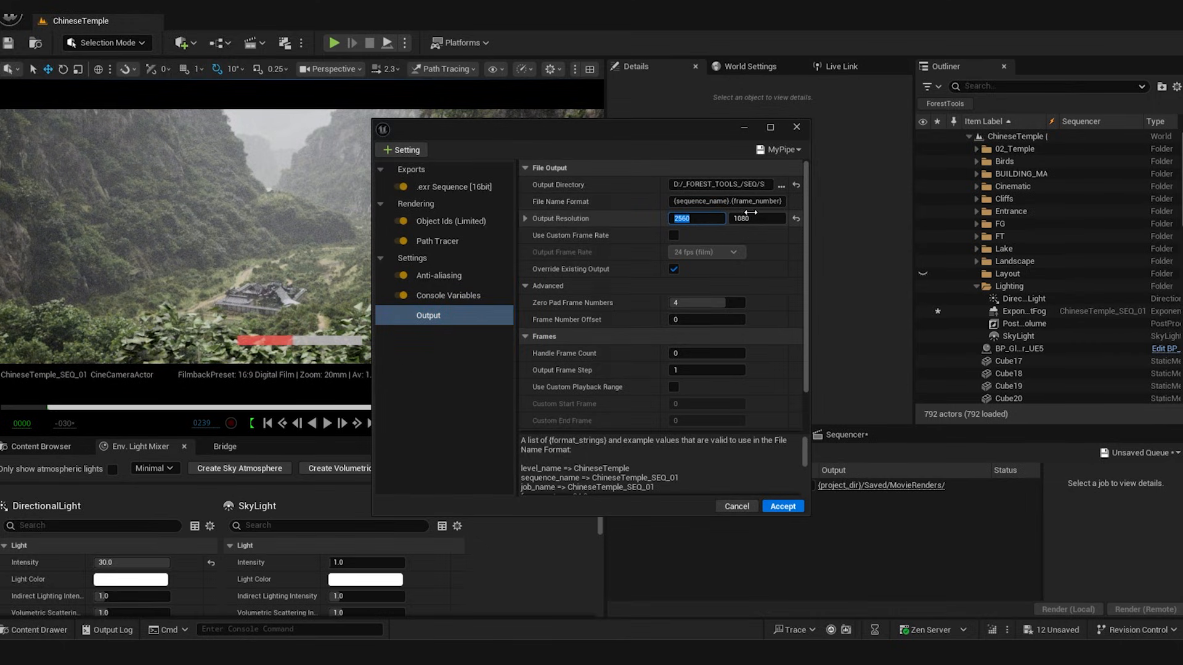
pyautogui.press('Tab')
pyautogui.moveTo(553, 132); pyautogui.dragTo(815, 151)
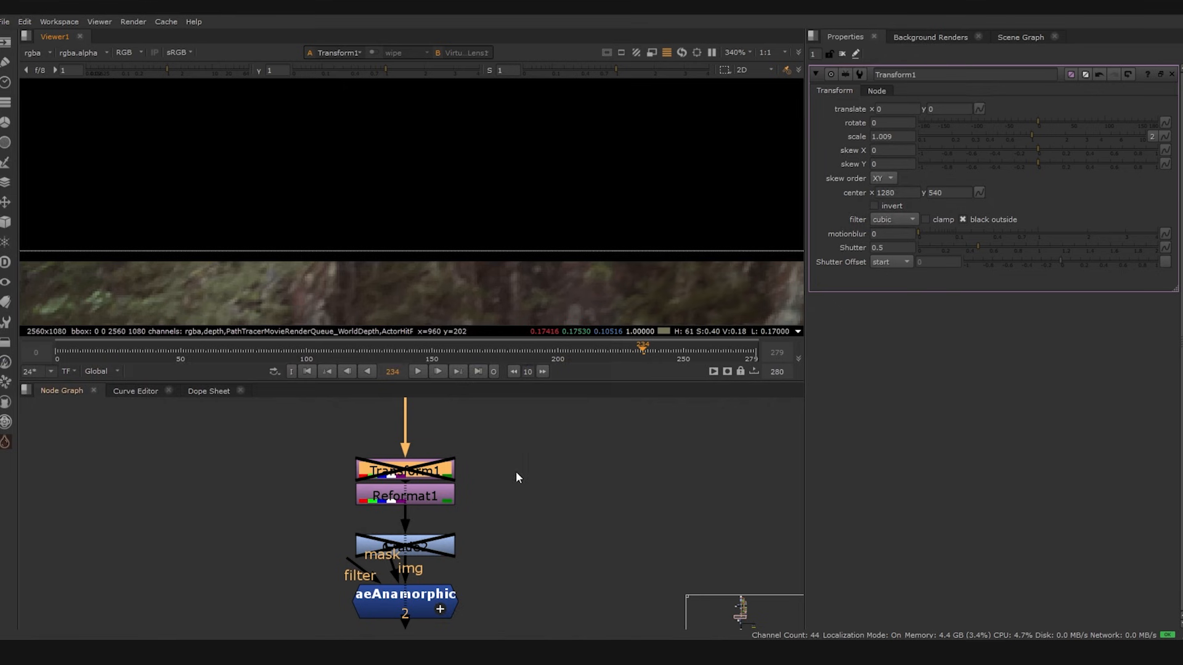
# Switch back to Nuke, re-enable Transform1 to compare the frame edge, and display Reformat1 with its properties open
pyautogui.scroll(-2, 488, 228)
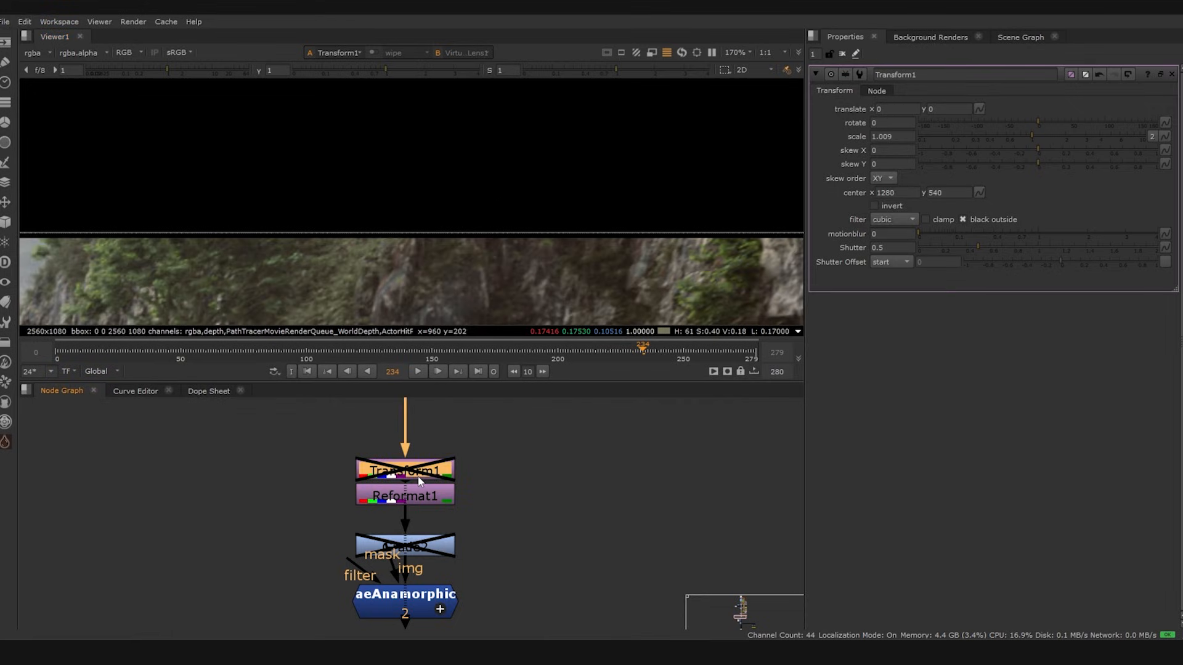
pyautogui.press('d')
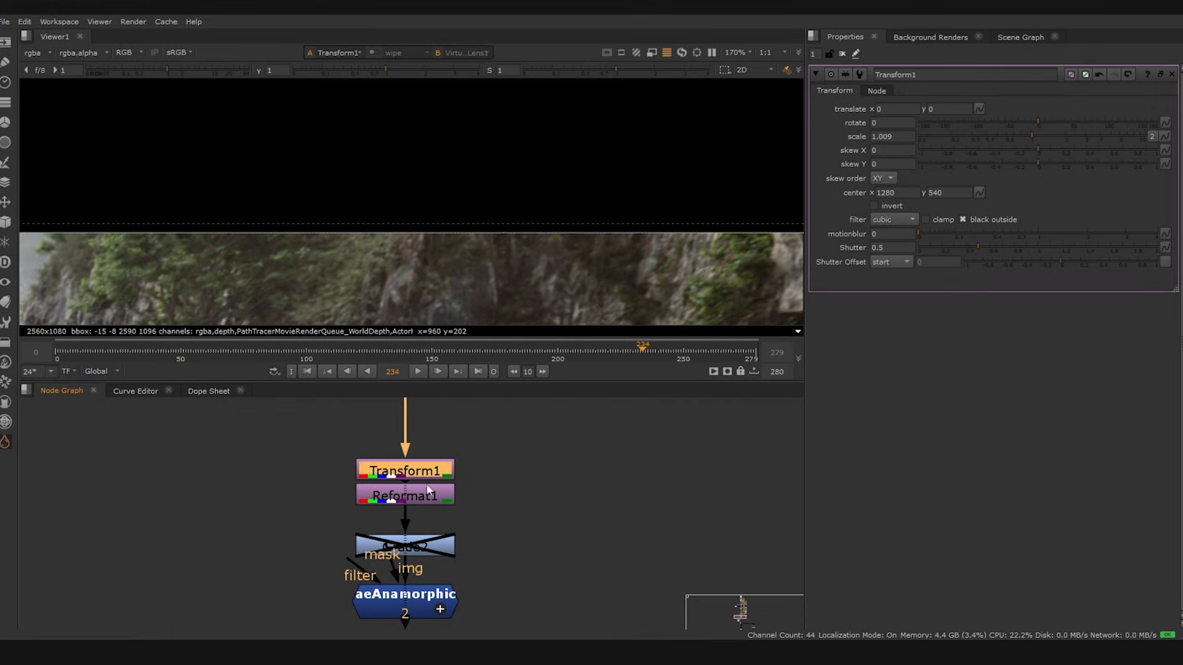
pyautogui.doubleClick(429, 498)
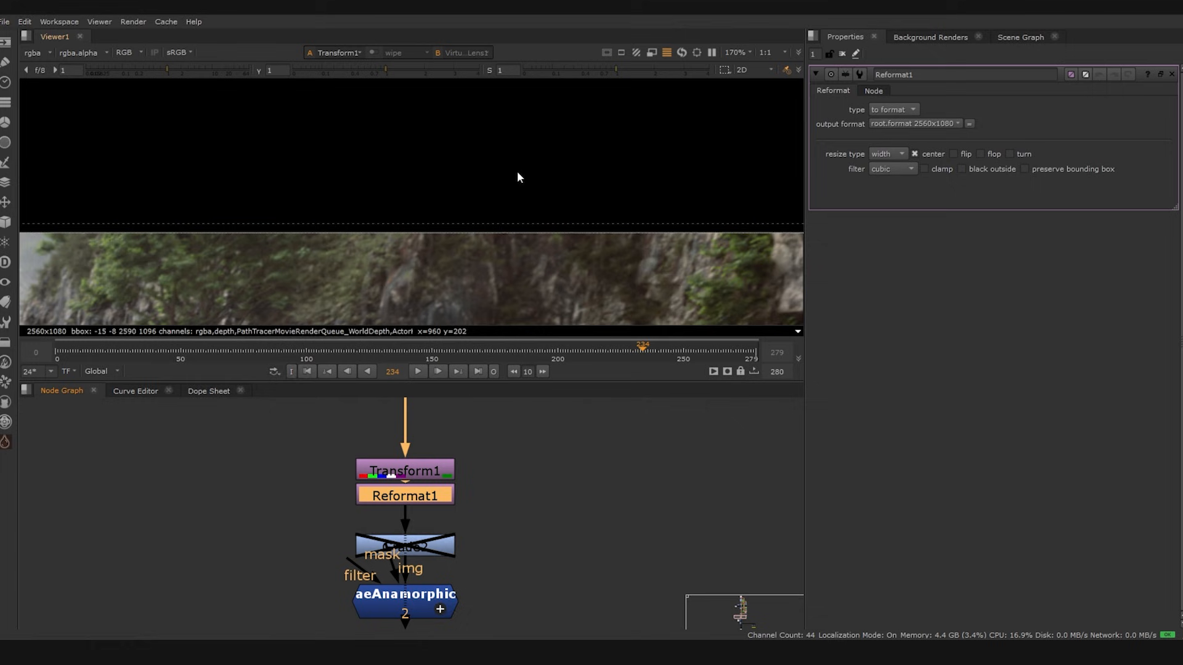
pyautogui.press('1')
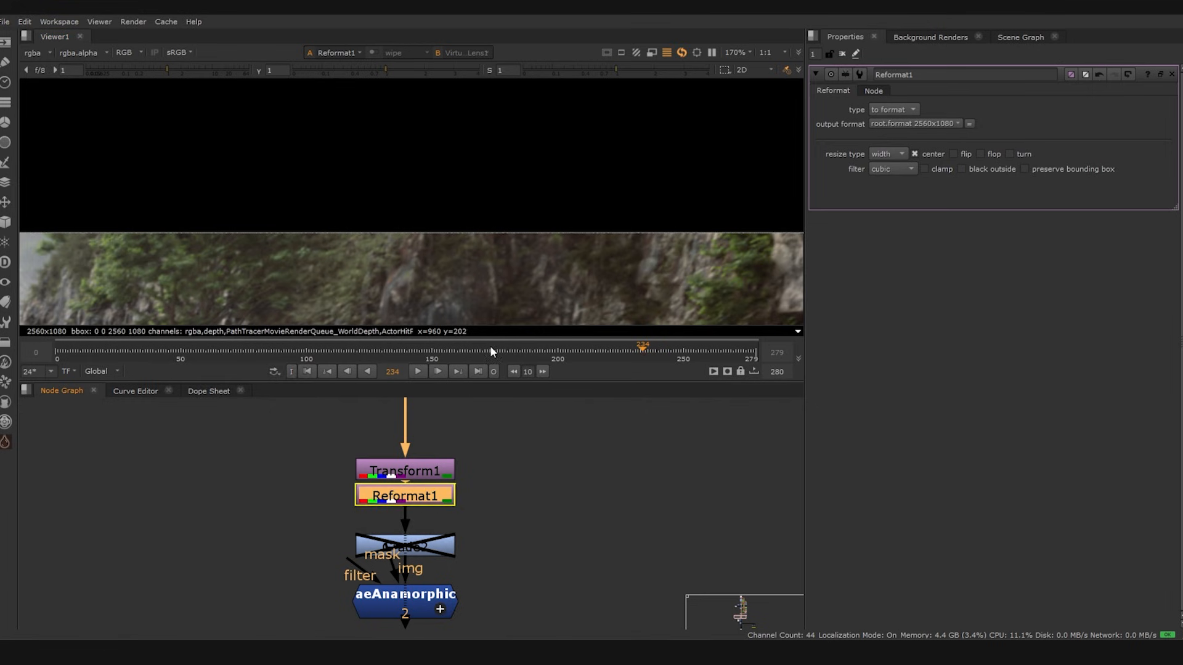
pyautogui.press('f')
# Open Grade2's properties, and display aeAnamorphic with its properties open to examine its lens and distortion settings
pyautogui.doubleClick(434, 544)
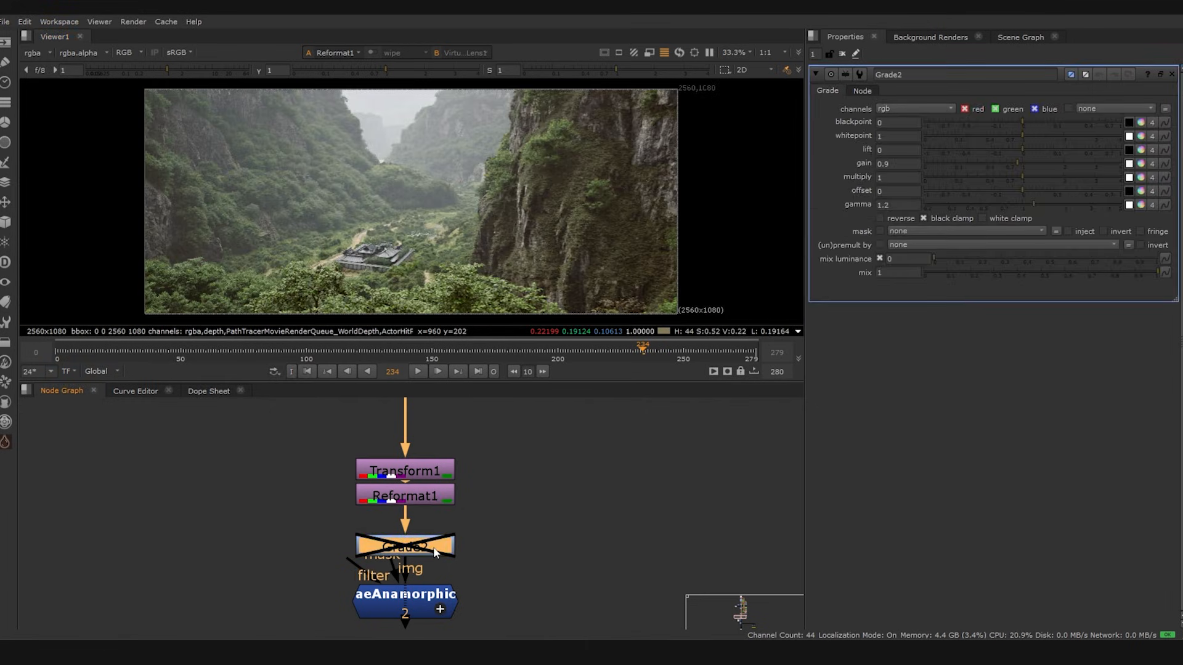
pyautogui.scroll(-3, 449, 572)
pyautogui.moveTo(482, 582); pyautogui.dragTo(521, 462, button='middle')
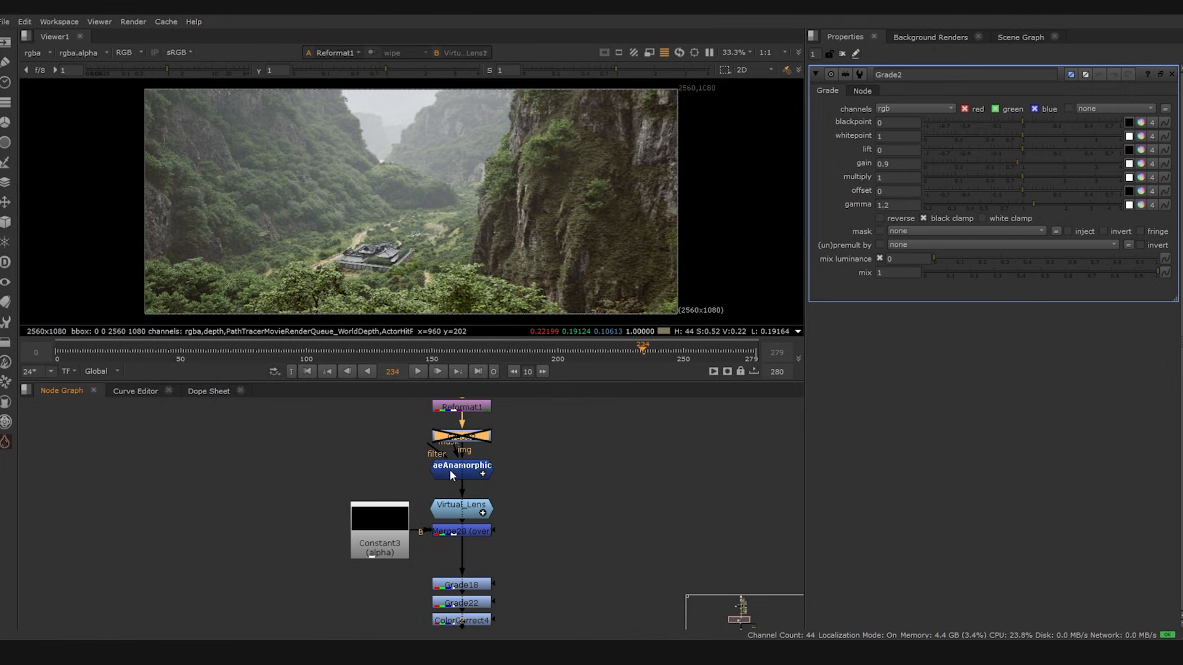
pyautogui.click(450, 471)
pyautogui.press('1')
pyautogui.doubleClick(450, 471)
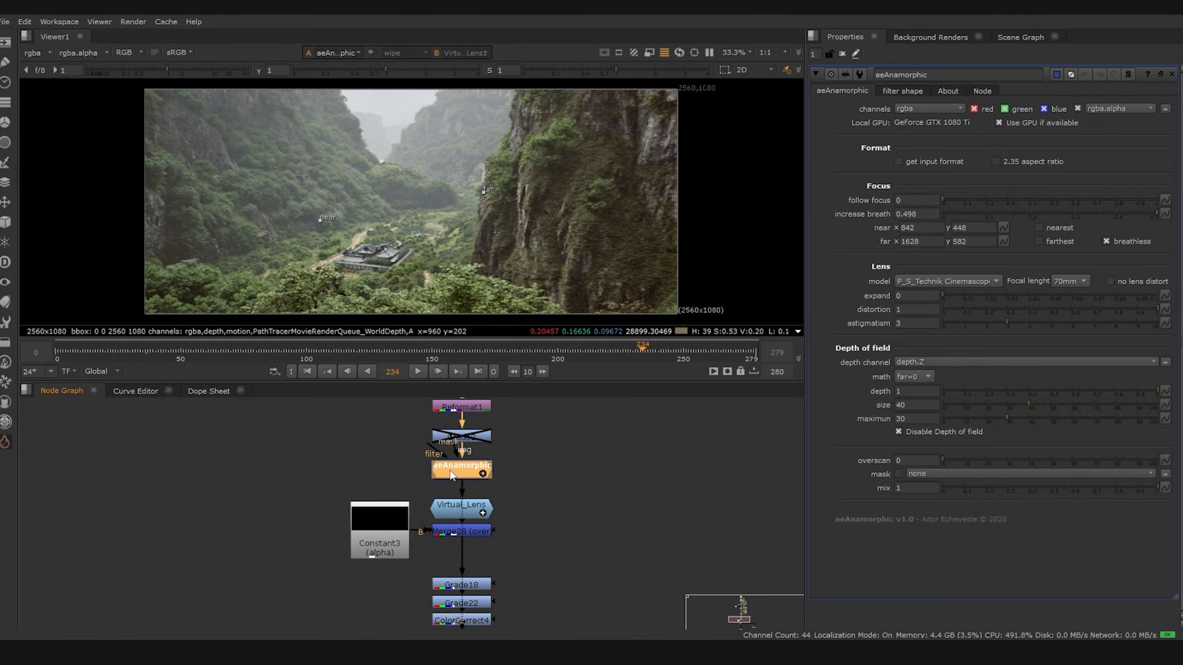
pyautogui.press('d')
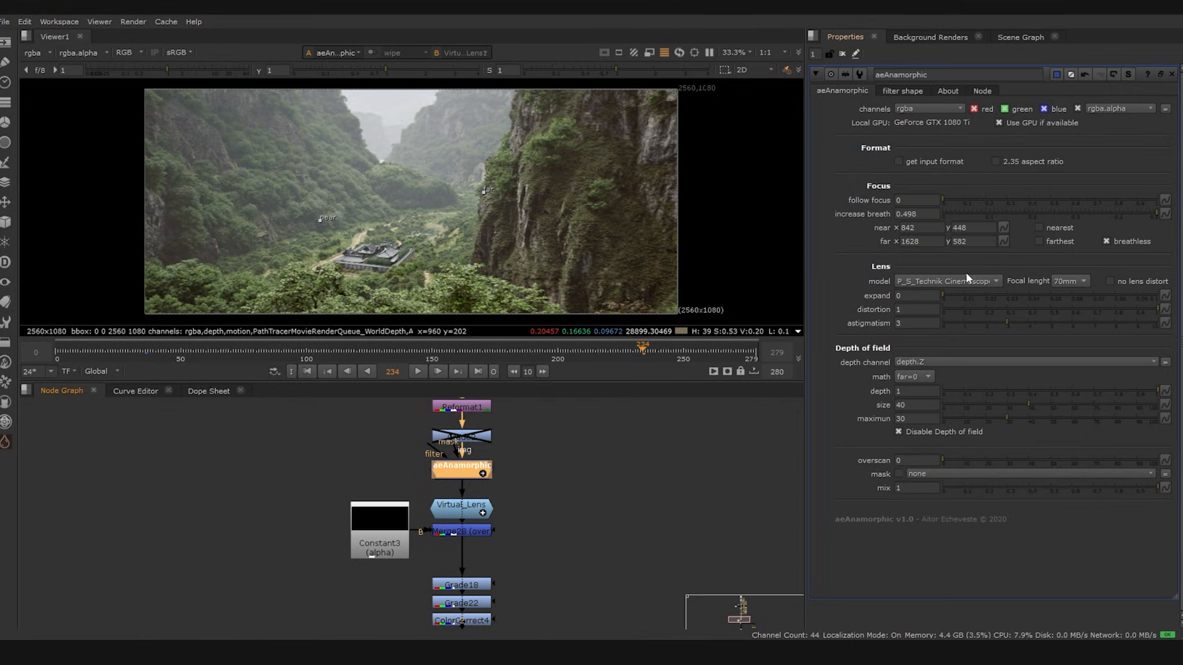
# Display Virtual_Lens with its properties open and inspect its Vignette, Halation and Haze sections
pyautogui.click(456, 516)
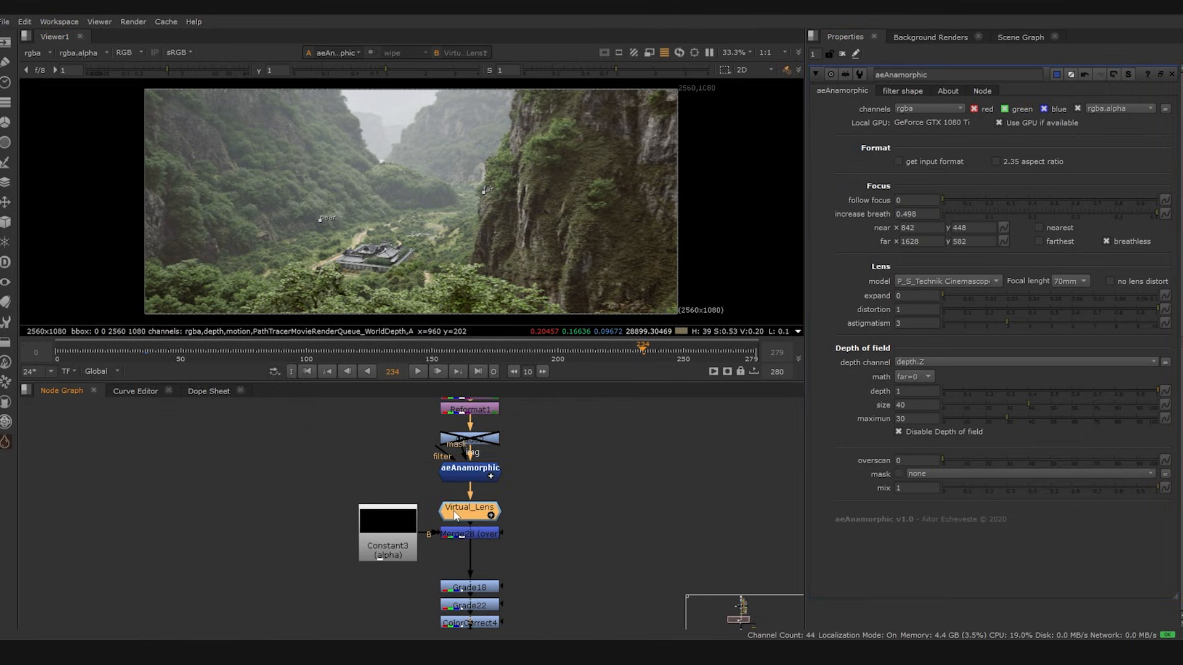
pyautogui.doubleClick(456, 516)
pyautogui.press('1')
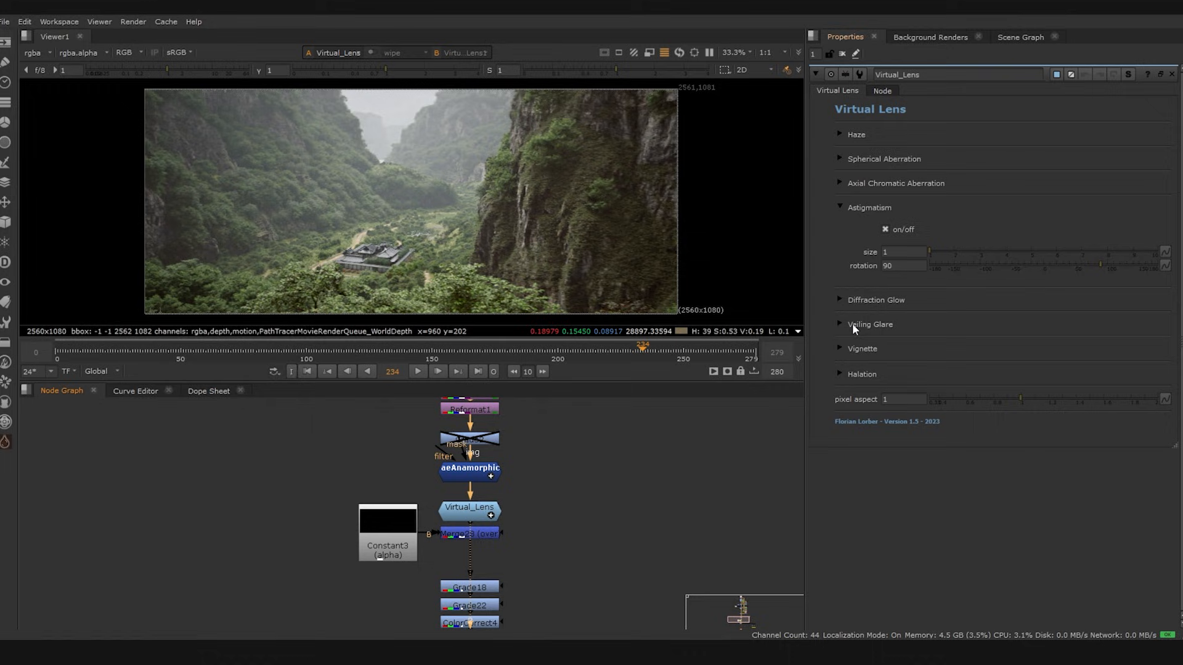
pyautogui.click(840, 349)
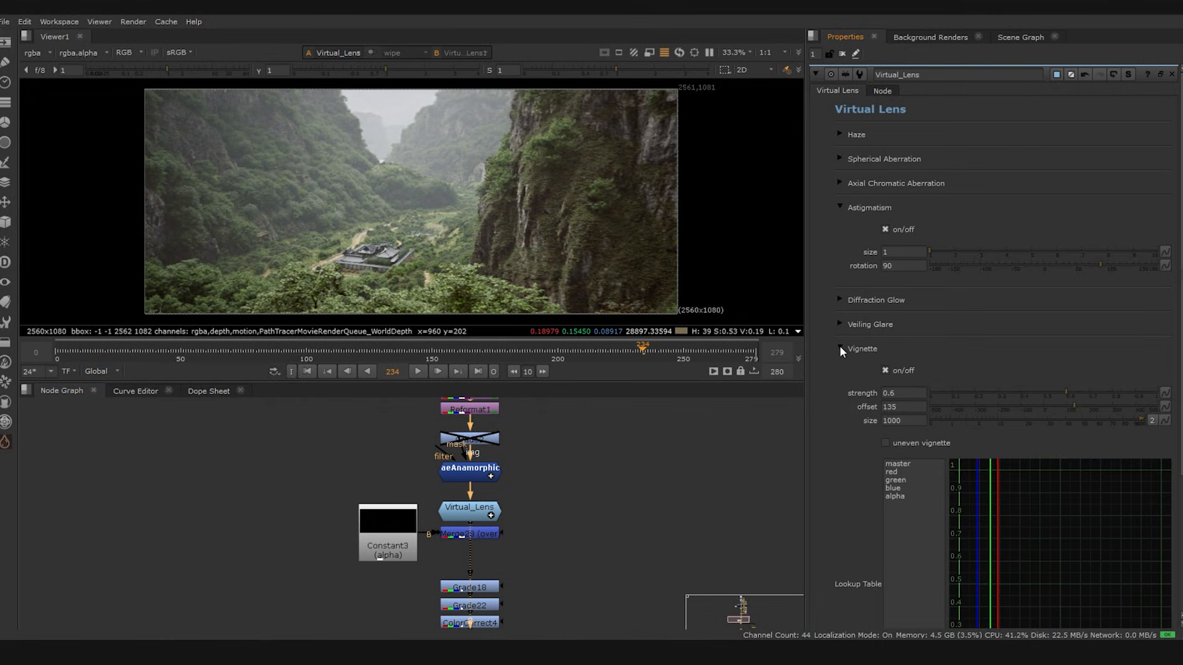
pyautogui.click(841, 347)
pyautogui.click(843, 375)
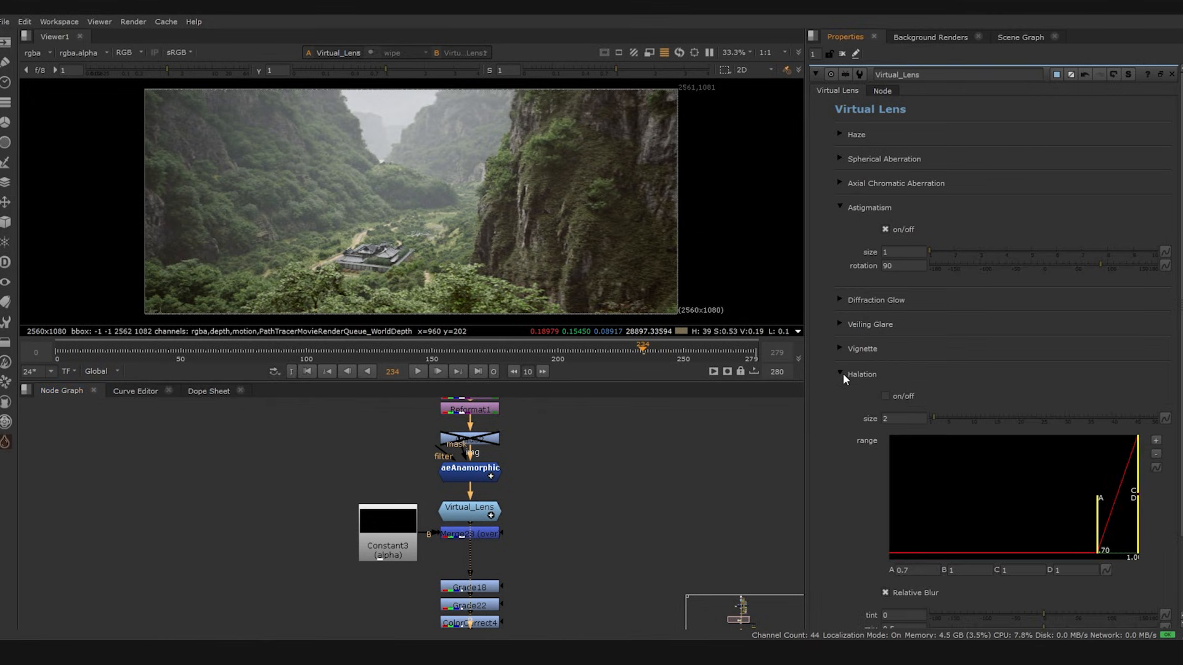
pyautogui.click(843, 373)
pyautogui.click(840, 133)
pyautogui.click(838, 133)
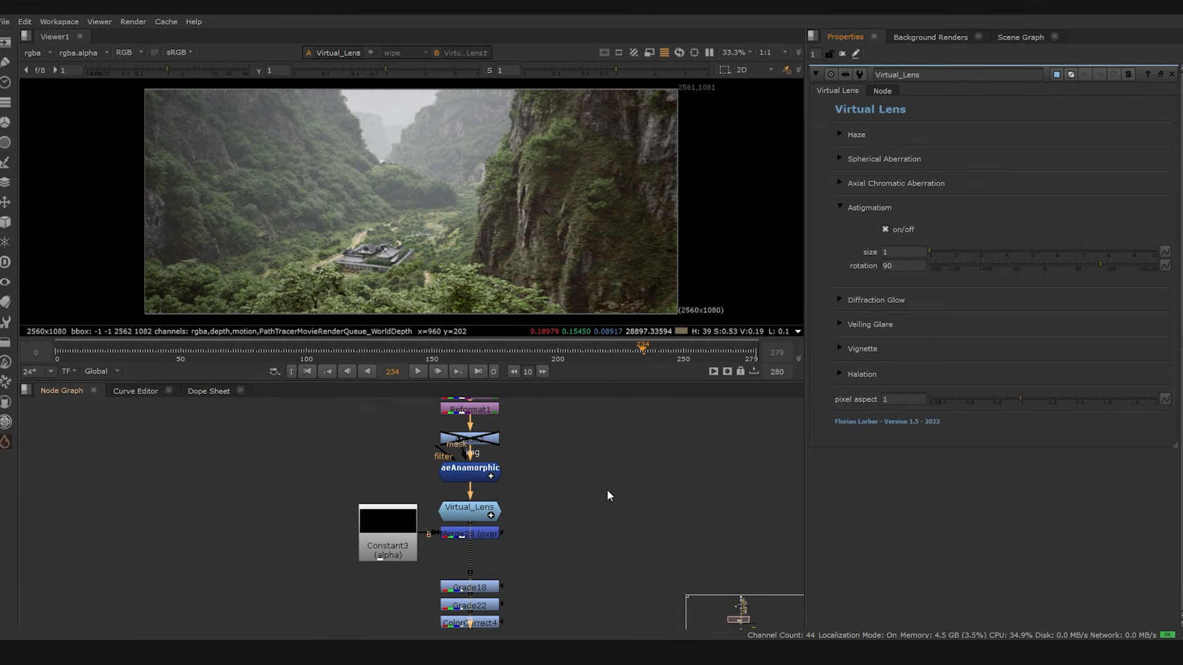
# Display Merge28 and inspect its merge settings together with Constant3's alpha channel and color value
pyautogui.moveTo(607, 494); pyautogui.dragTo(619, 477, button='middle')
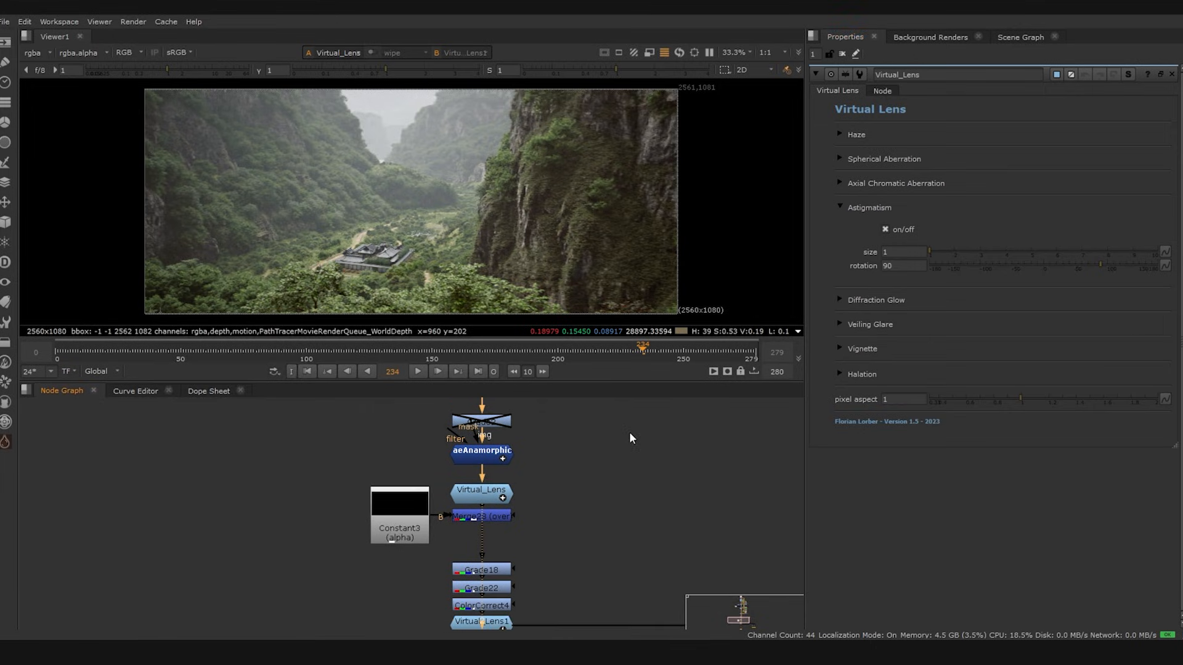
pyautogui.click(475, 521)
pyautogui.doubleClick(473, 518)
pyautogui.press('1')
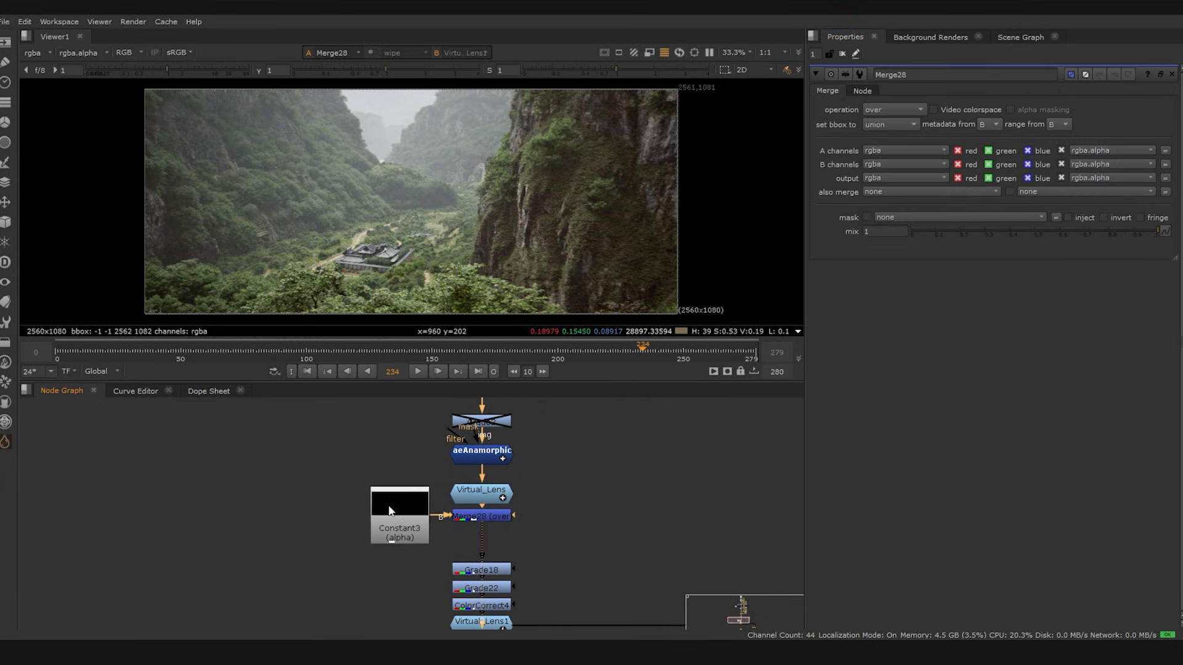
pyautogui.doubleClick(390, 510)
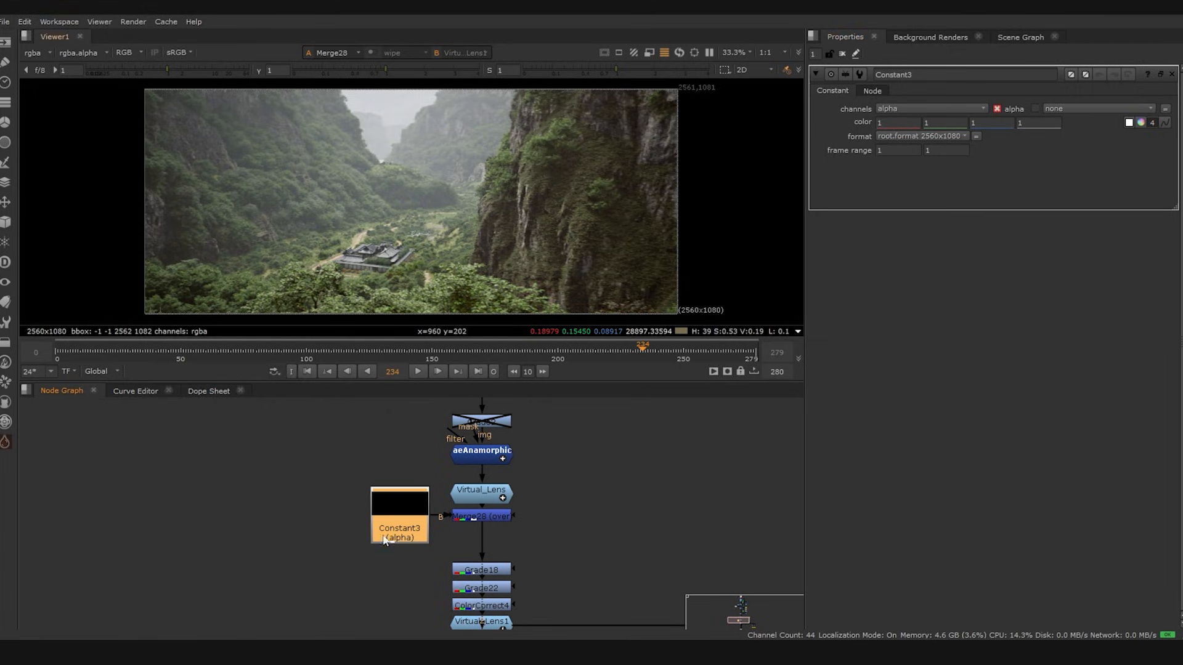
pyautogui.click(1040, 122)
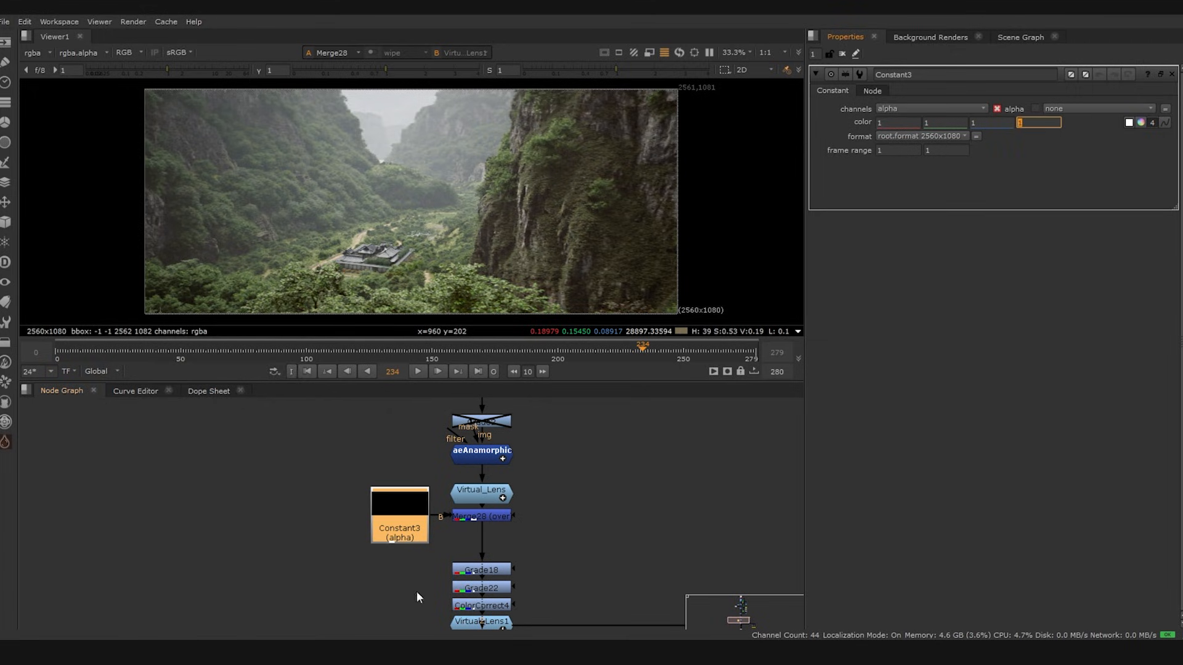
pyautogui.click(484, 550)
pyautogui.click(497, 517)
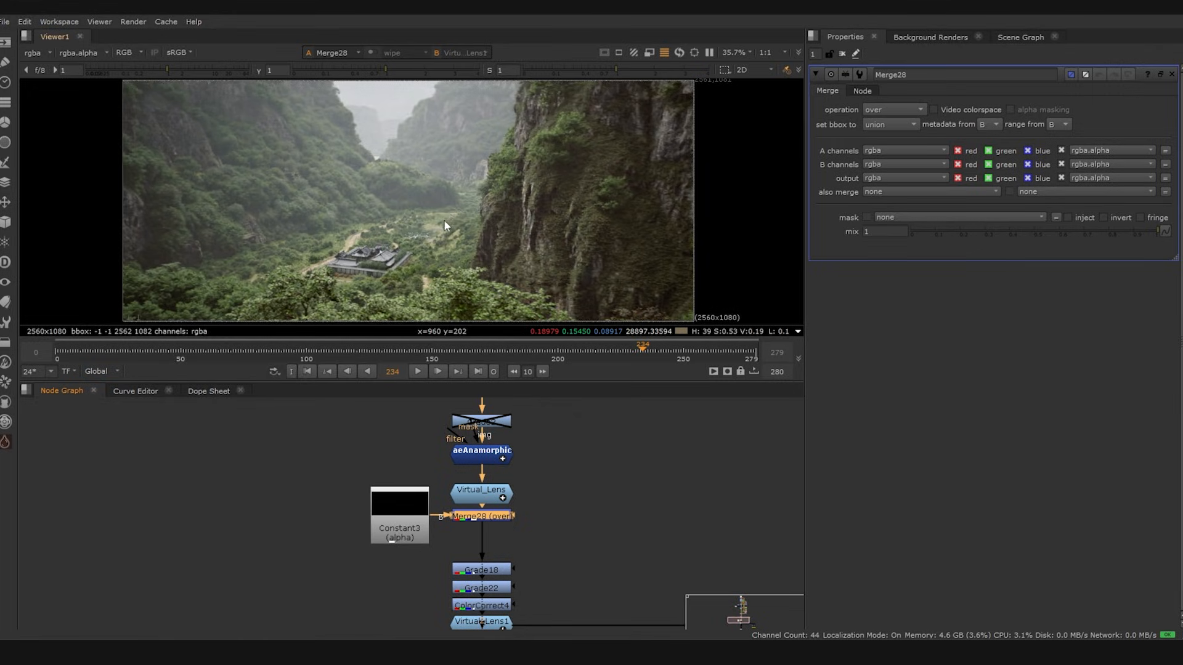
pyautogui.scroll(-3, 443, 219)
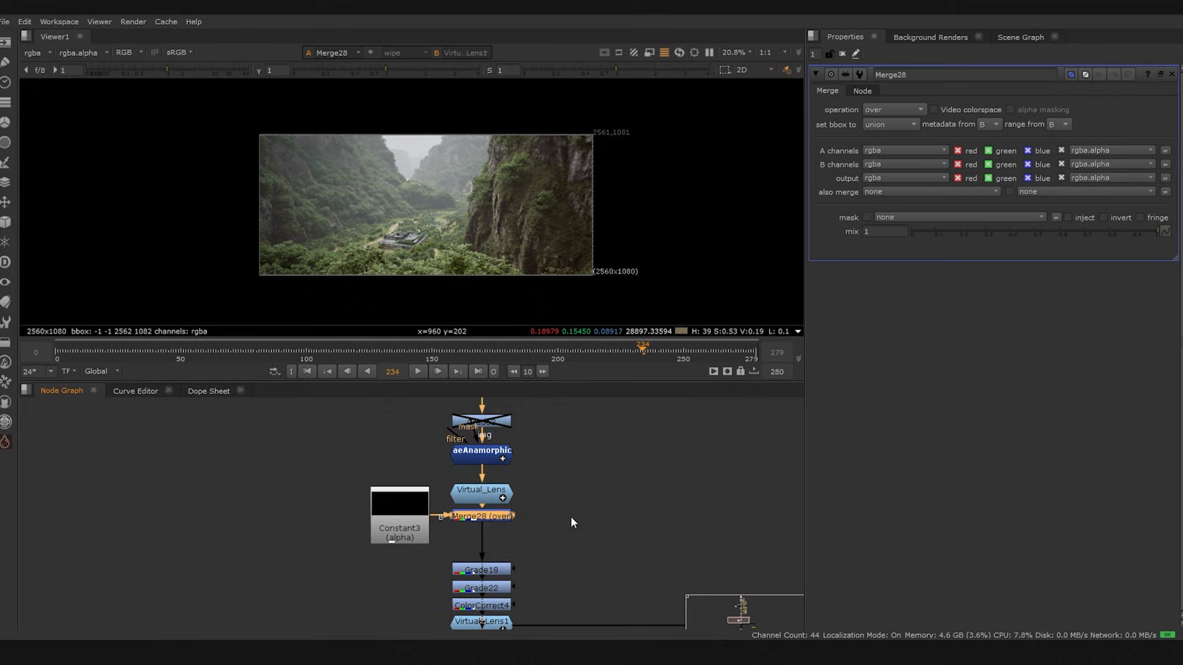
# Open the properties of Grade18, Grade22 and ColorCorrect4 below the merge
pyautogui.scroll(-4, 571, 517)
pyautogui.scroll(6, 420, 493)
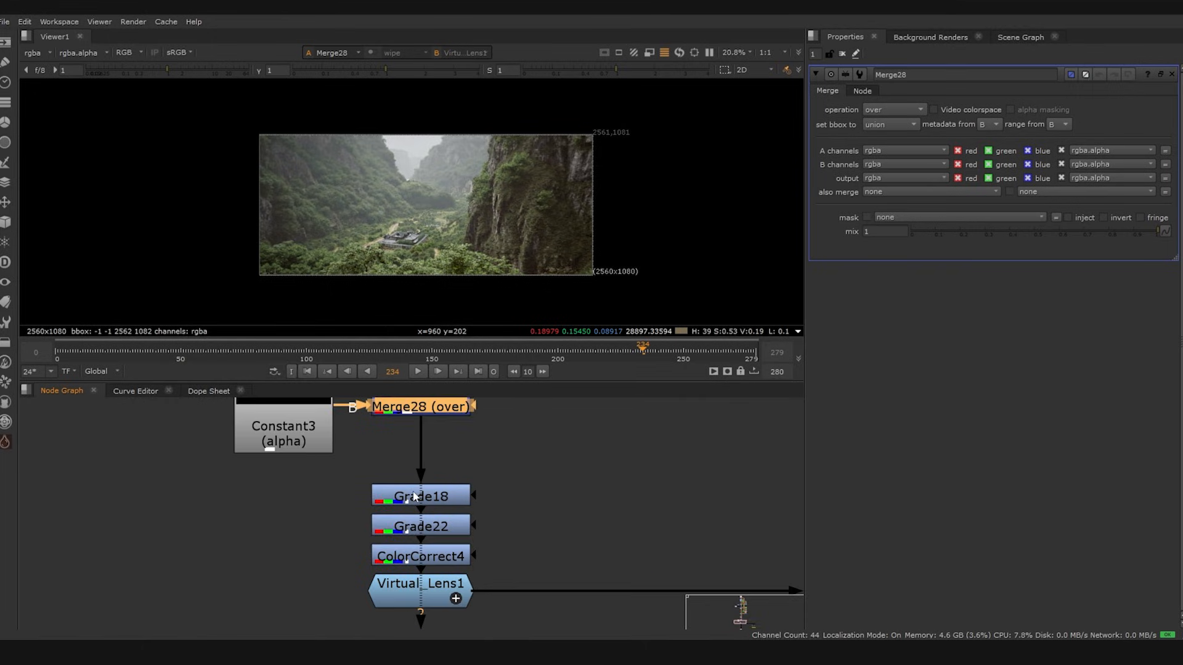
pyautogui.doubleClick(414, 497)
pyautogui.doubleClick(393, 532)
pyautogui.click(393, 554)
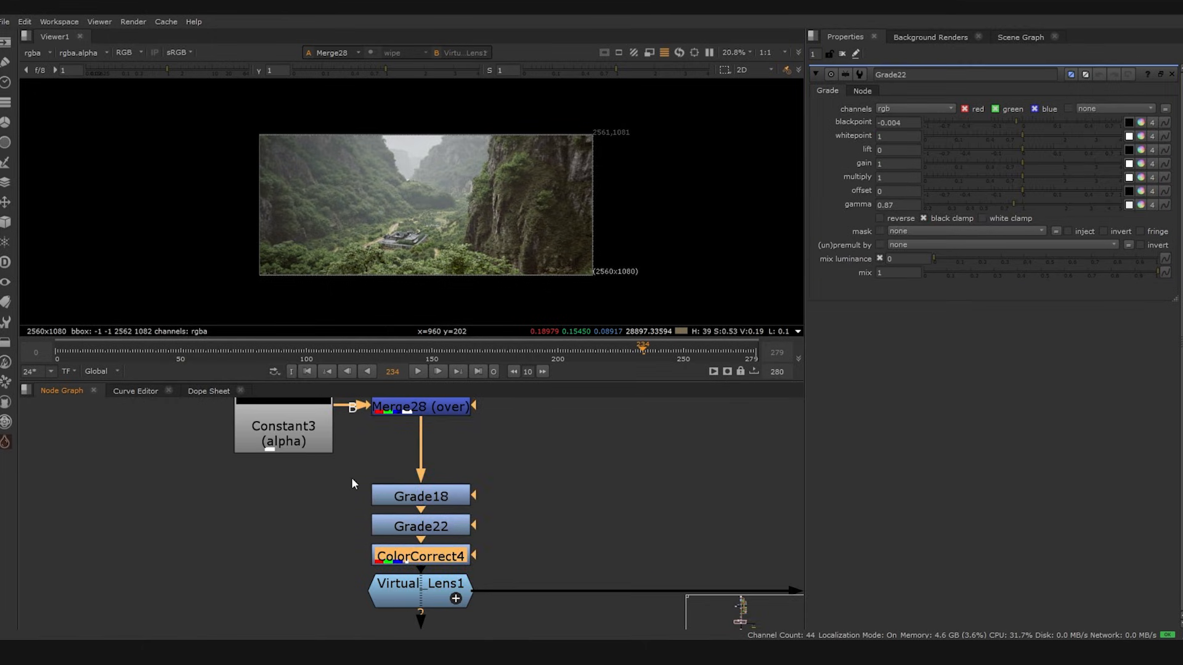
# Display Virtual_Lens1 and toggle Grade18, Grade22 and ColorCorrect4 off and on together to compare their combined effect
pyautogui.moveTo(353, 455); pyautogui.dragTo(536, 564)
pyautogui.press('d')
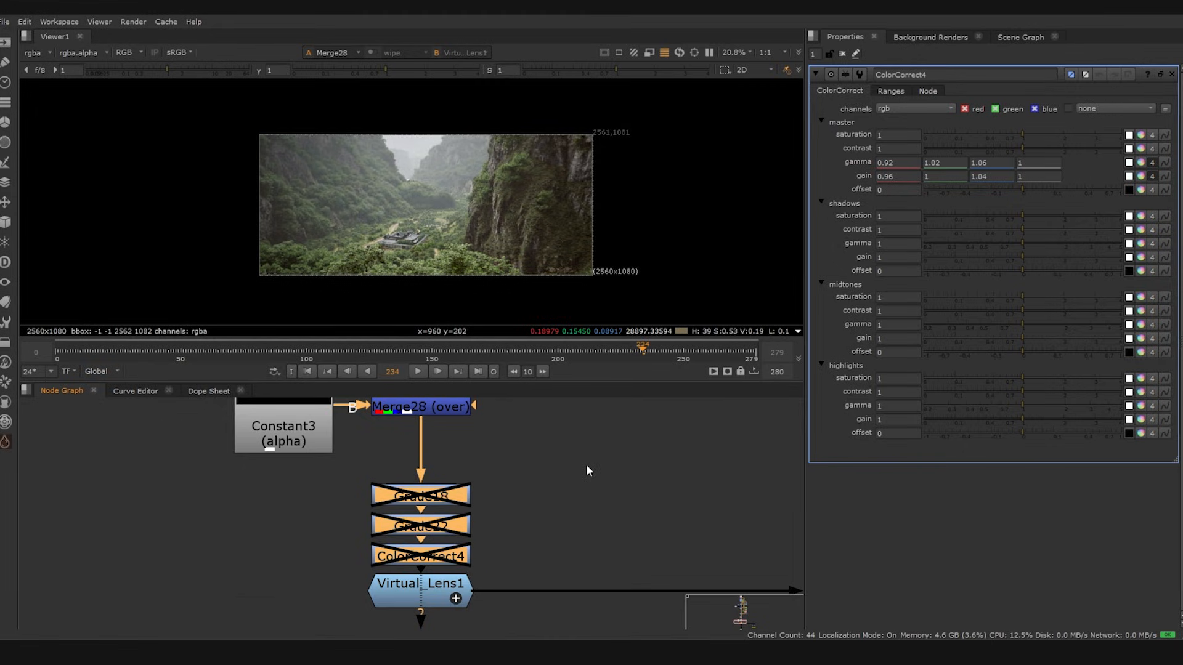
pyautogui.moveTo(488, 578); pyautogui.dragTo(497, 524, button='middle')
pyautogui.click(448, 519)
pyautogui.press('1')
pyautogui.moveTo(357, 450); pyautogui.dragTo(567, 550)
pyautogui.press('d')
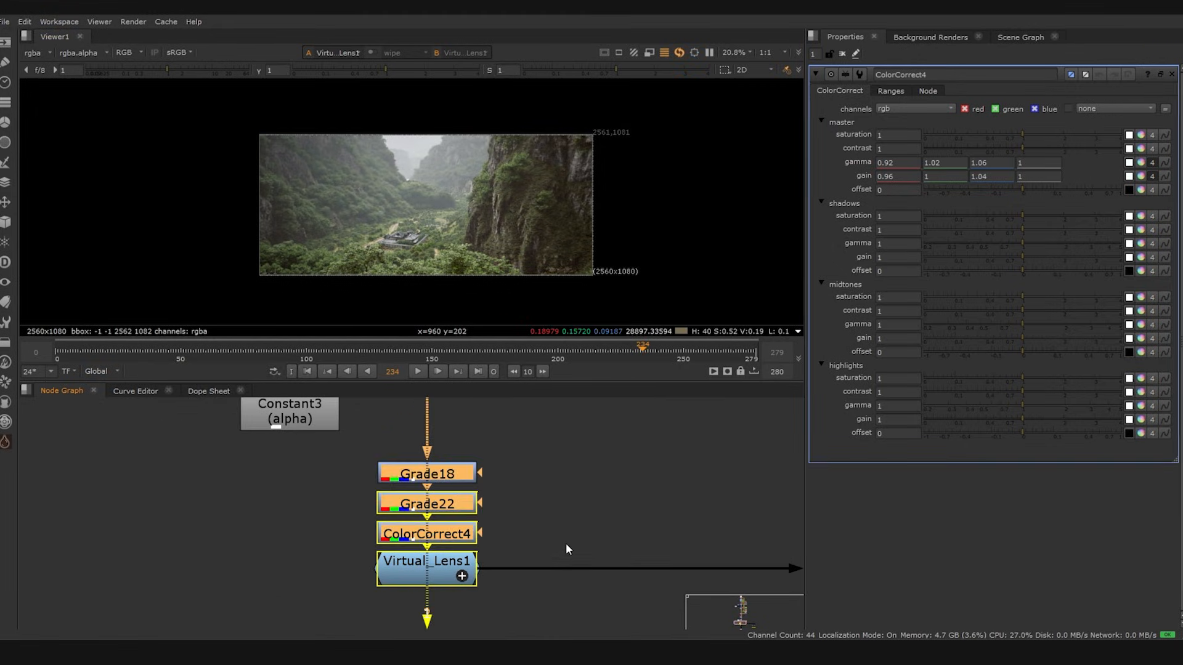
pyautogui.click(567, 548)
pyautogui.press('d')
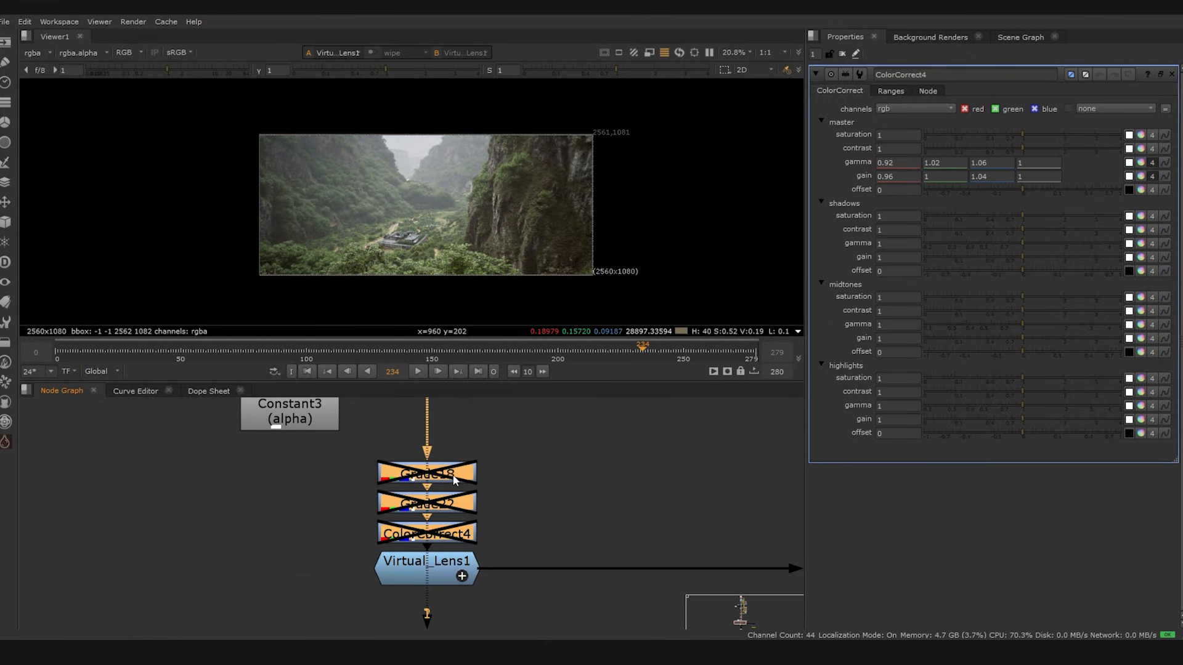
pyautogui.press('d')
# Inspect Grade18's gamma and gain values, and Grade22's blackpoint and gamma values
pyautogui.click(462, 481)
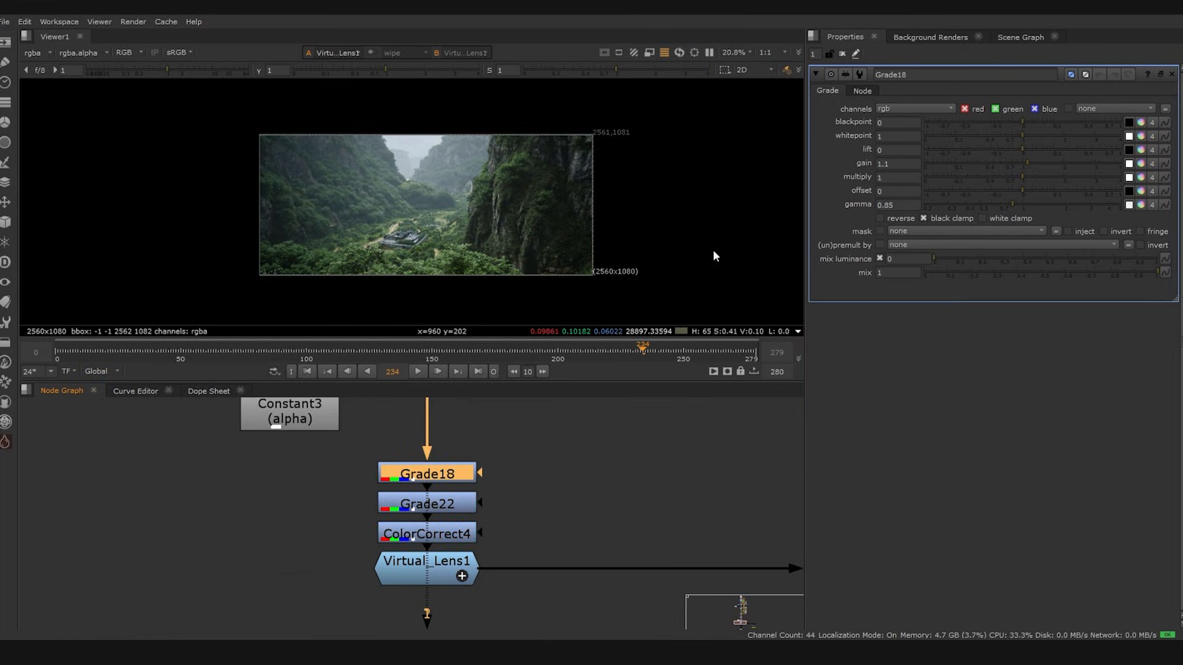
pyautogui.doubleClick(886, 205)
pyautogui.doubleClick(884, 164)
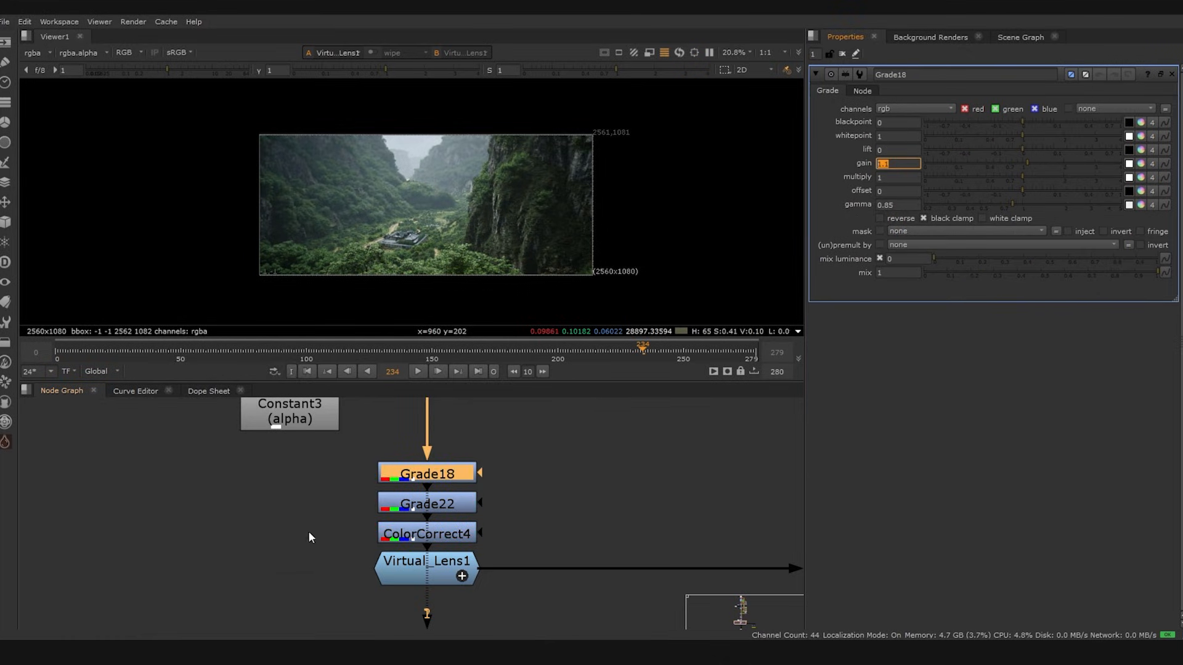
pyautogui.click(436, 504)
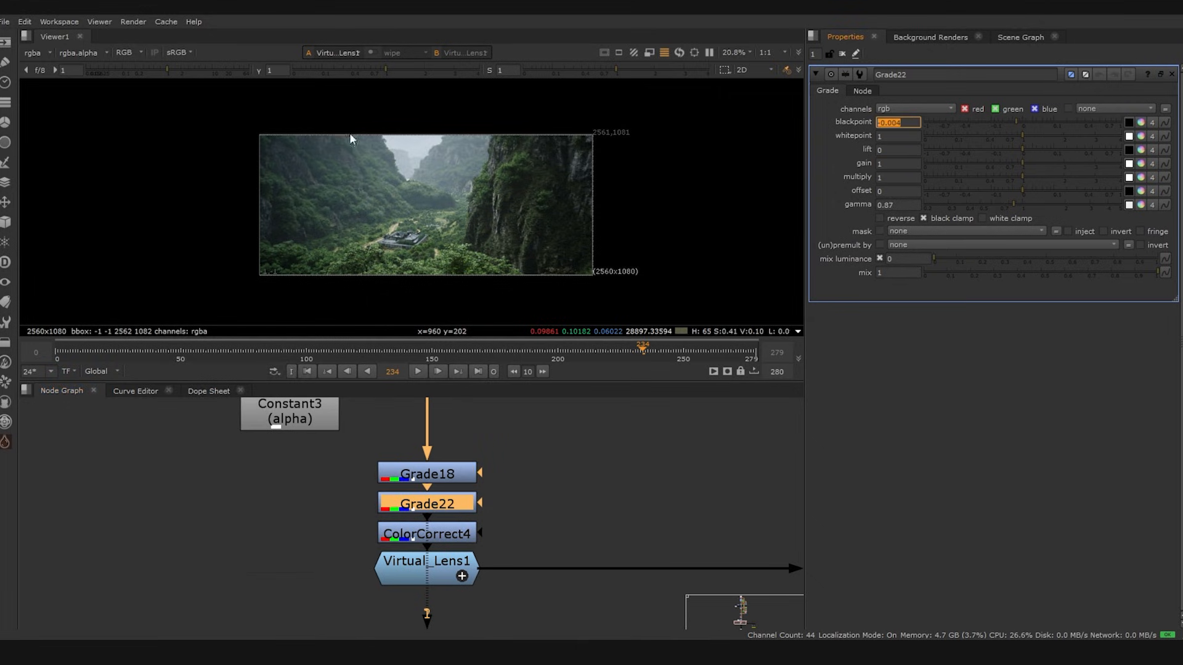
pyautogui.doubleClick(886, 205)
# Inspect the blue-channel values of master gamma and master gain in ColorCorrect4
pyautogui.click(443, 536)
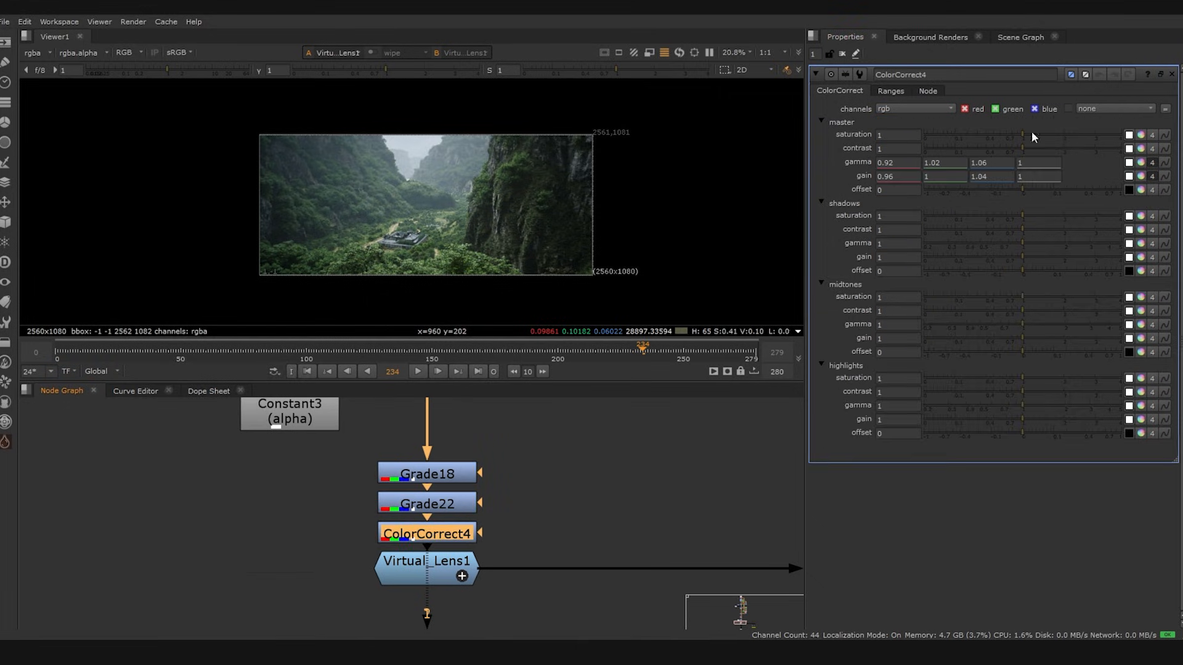
pyautogui.doubleClick(983, 163)
pyautogui.doubleClick(982, 176)
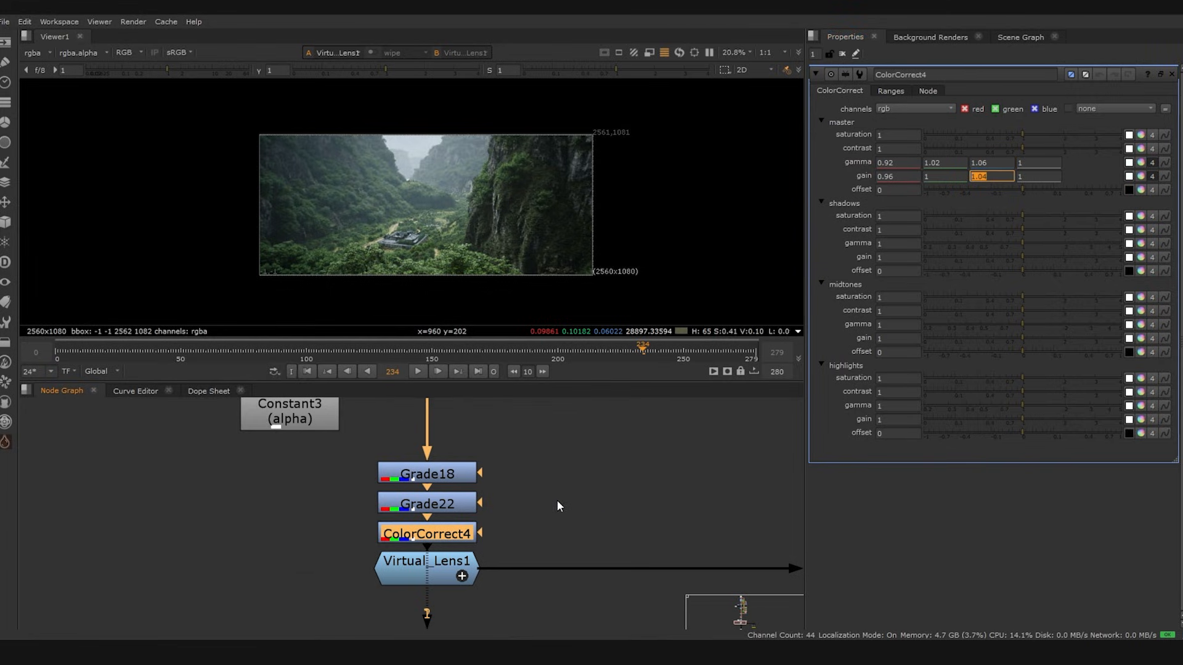
pyautogui.click(583, 504)
# Open Virtual_Lens1's properties, collapse its Vignette section and expand Halation to examine the settings
pyautogui.moveTo(587, 504); pyautogui.dragTo(534, 428, button='middle')
pyautogui.doubleClick(383, 495)
pyautogui.click(459, 469)
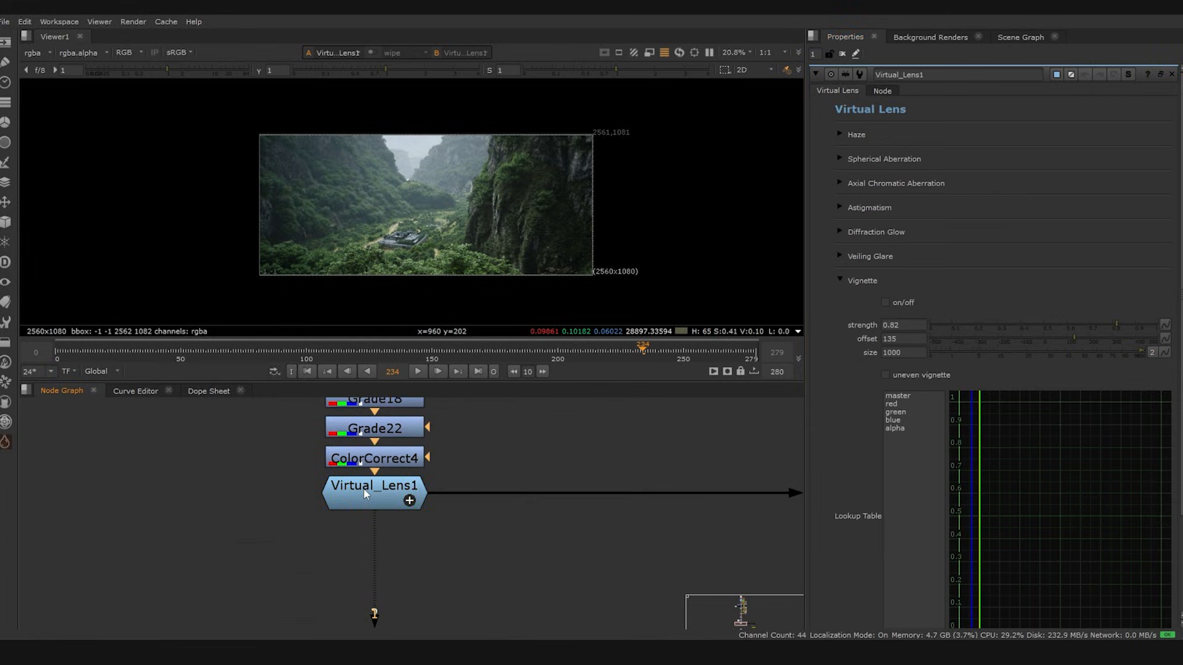
pyautogui.click(395, 493)
pyautogui.click(839, 279)
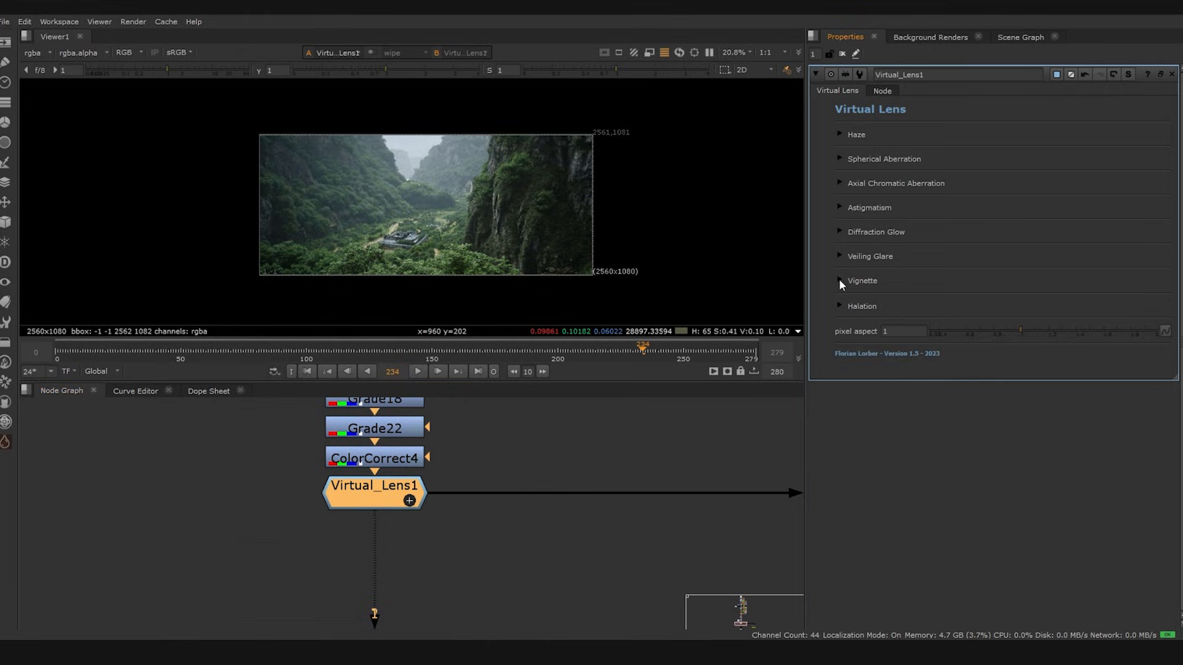
pyautogui.click(839, 306)
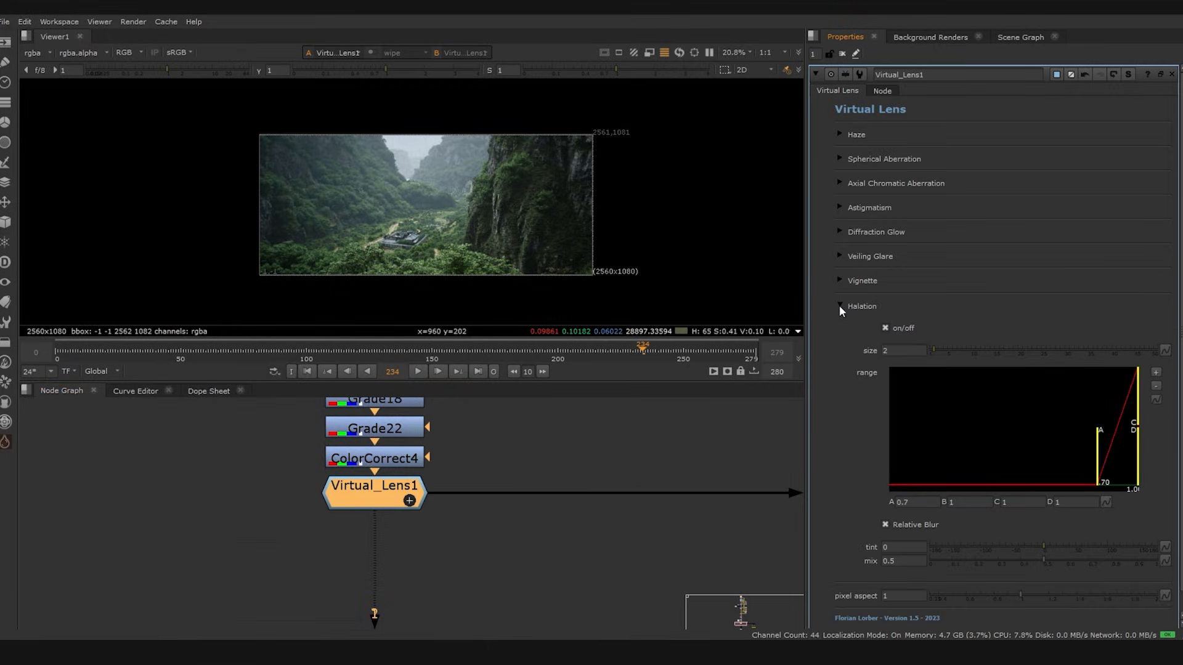
# Toggle Virtual_Lens1 off and on to compare its halation effect close up where the cliffs meet the sky
pyautogui.click(350, 505)
pyautogui.press('d')
pyautogui.scroll(10, 457, 164)
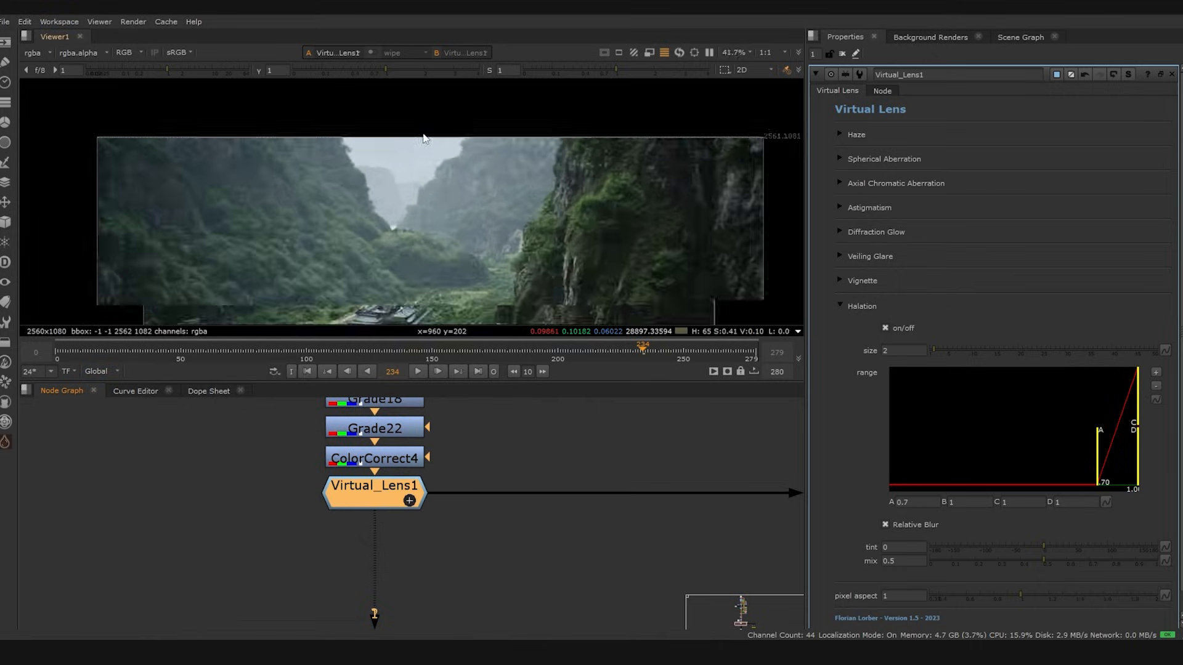
pyautogui.press('d')
pyautogui.press('d')
pyautogui.press('d')
pyautogui.press('d')
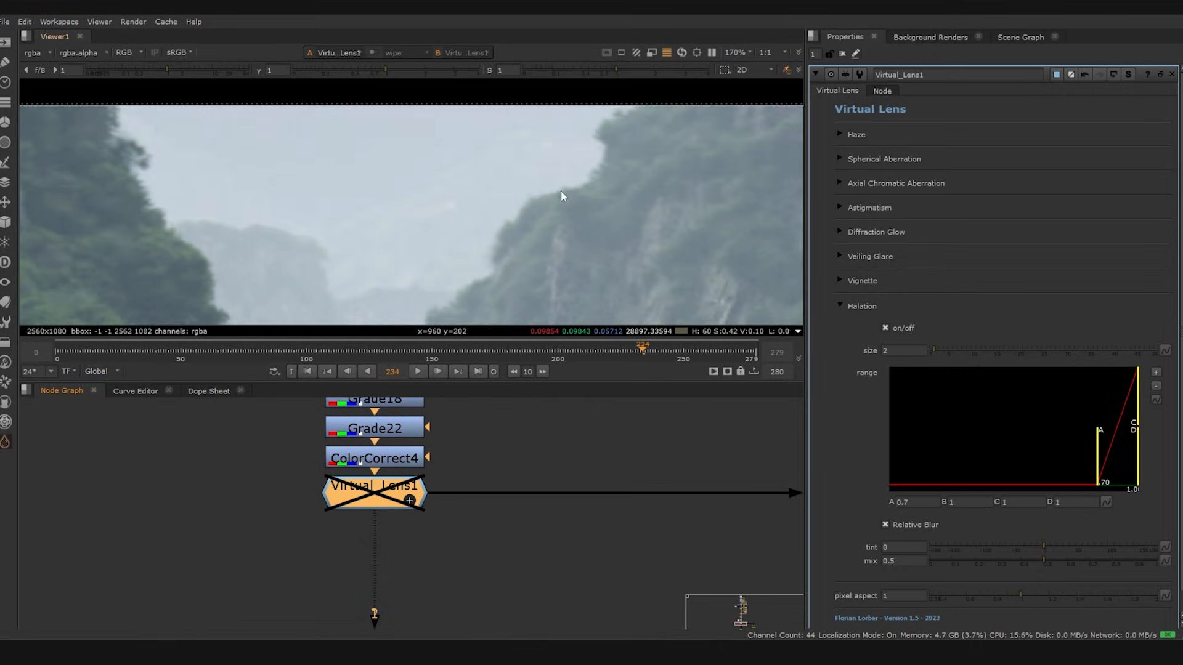
pyautogui.press('d')
# Maximize the viewer, fit the whole frame in it to review the final composite, and restore the layout
pyautogui.press('space')
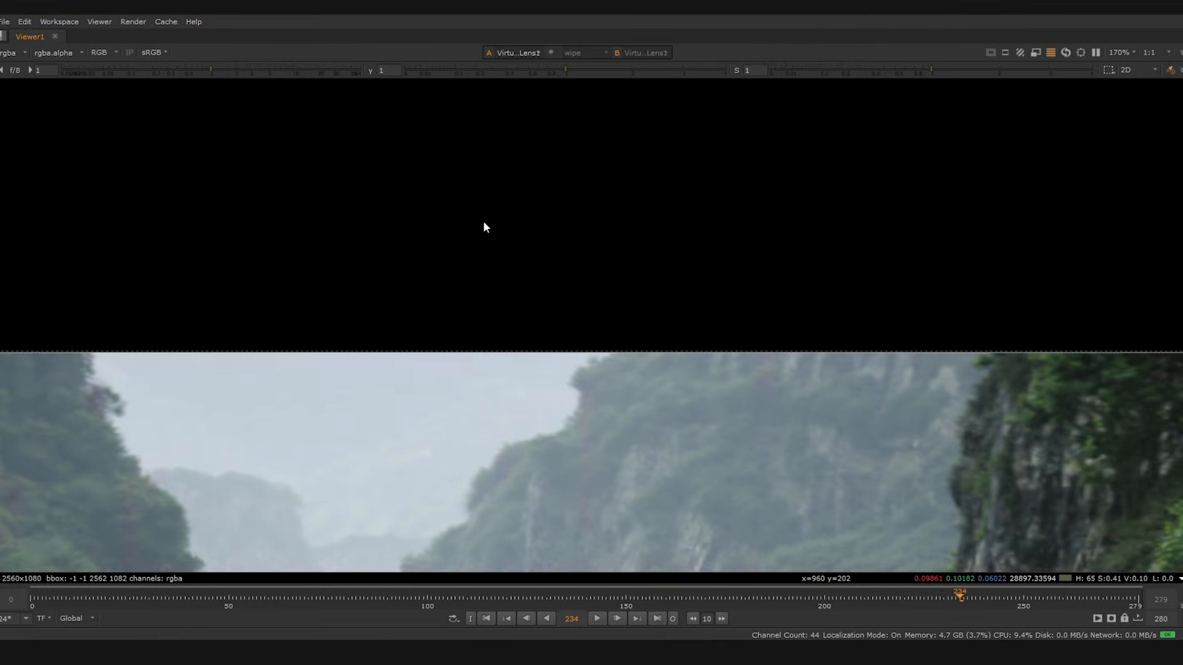
pyautogui.press('f')
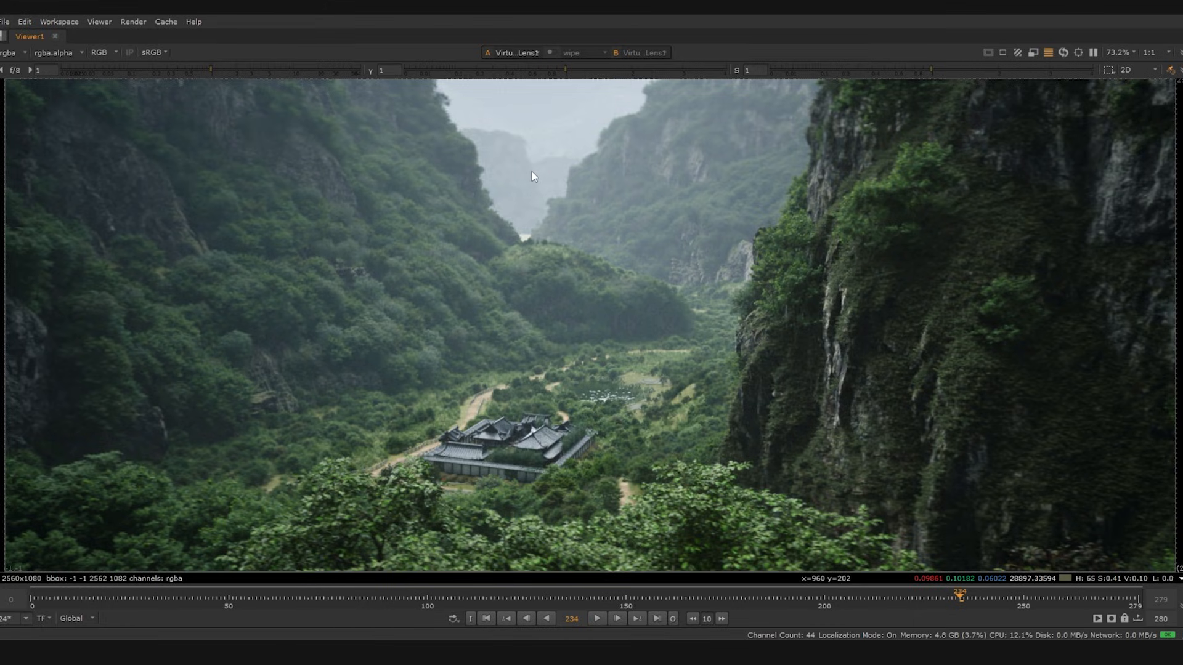
pyautogui.press('space')
pyautogui.press('f')
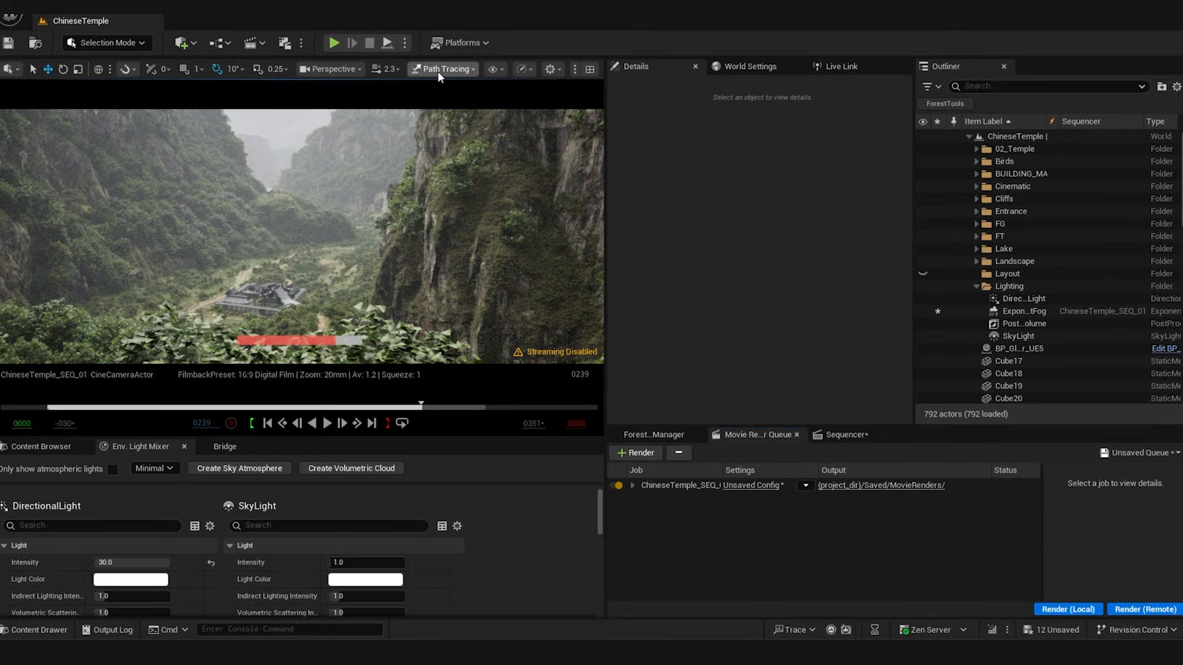
# Switch to Unreal Engine, change the viewport from Path Tracing to Lit view mode, and show the Sequencer
pyautogui.click(436, 69)
pyautogui.click(454, 116)
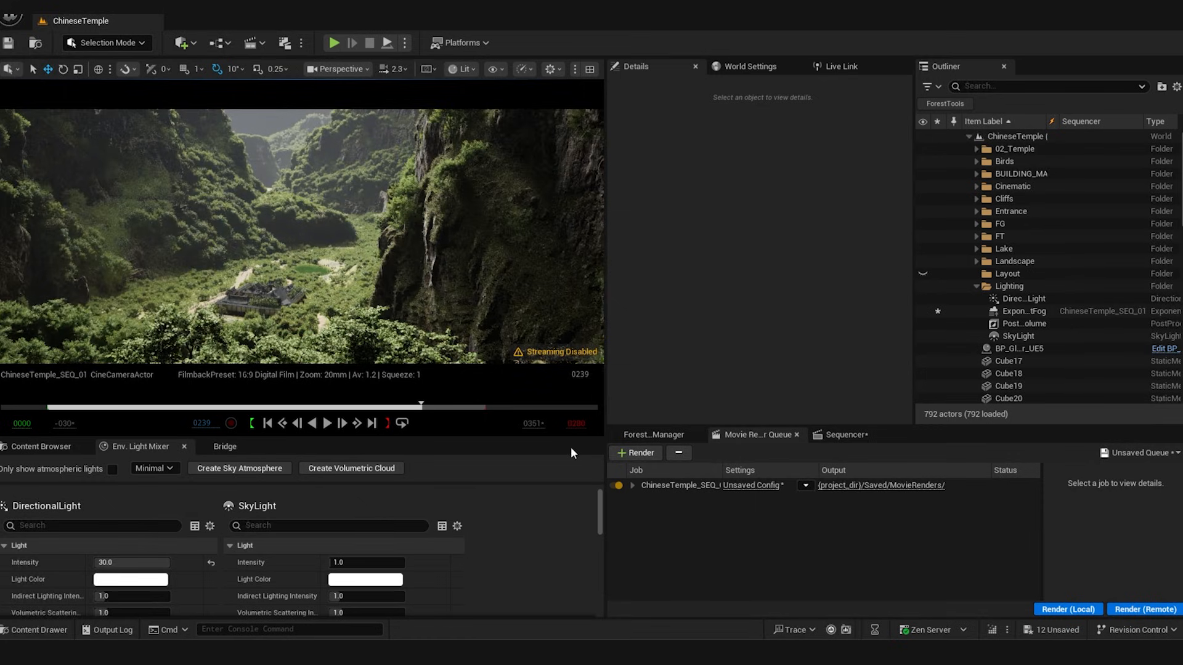
pyautogui.click(845, 435)
pyautogui.click(818, 522)
# Fly the viewport camera forward and look around the temple valley scene
pyautogui.press('w')
pyautogui.moveTo(302, 236); pyautogui.dragTo(232, 222, button='right')
pyautogui.moveTo(302, 237)
pyautogui.mouseDown(button='right')
pyautogui.moveTo(431, 250)
pyautogui.moveTo(363, 238)
pyautogui.moveTo(426, 310)
pyautogui.moveTo(252, 184)
pyautogui.moveTo(191, 176)
pyautogui.moveTo(290, 234)
pyautogui.mouseUp(button='right')
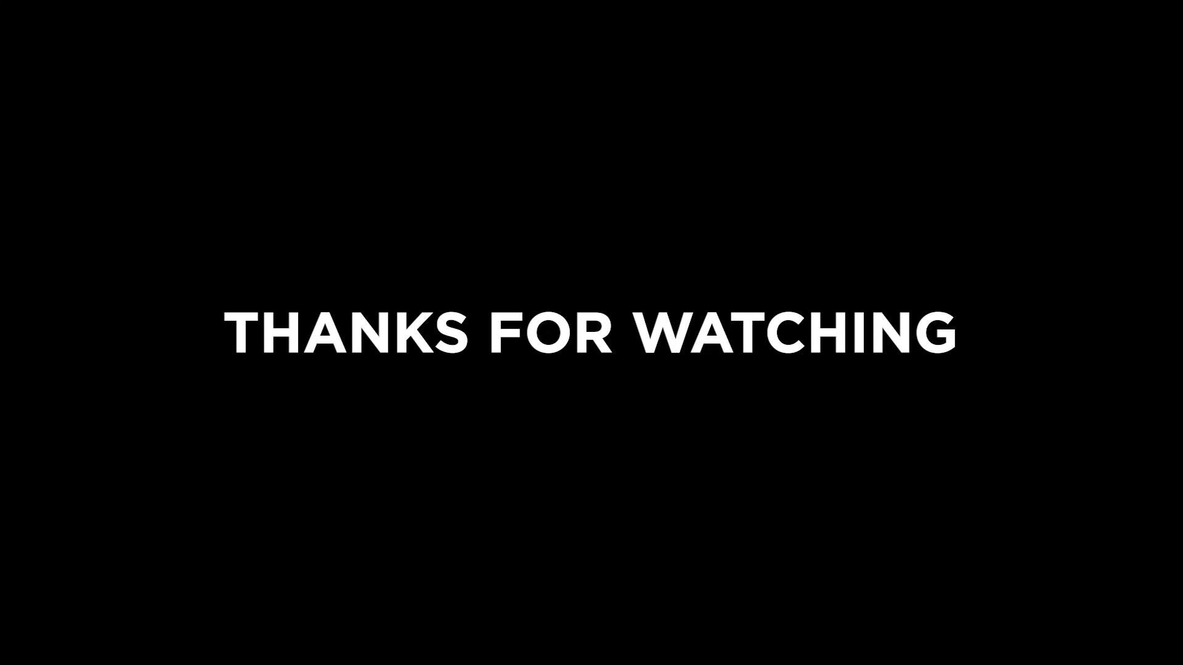